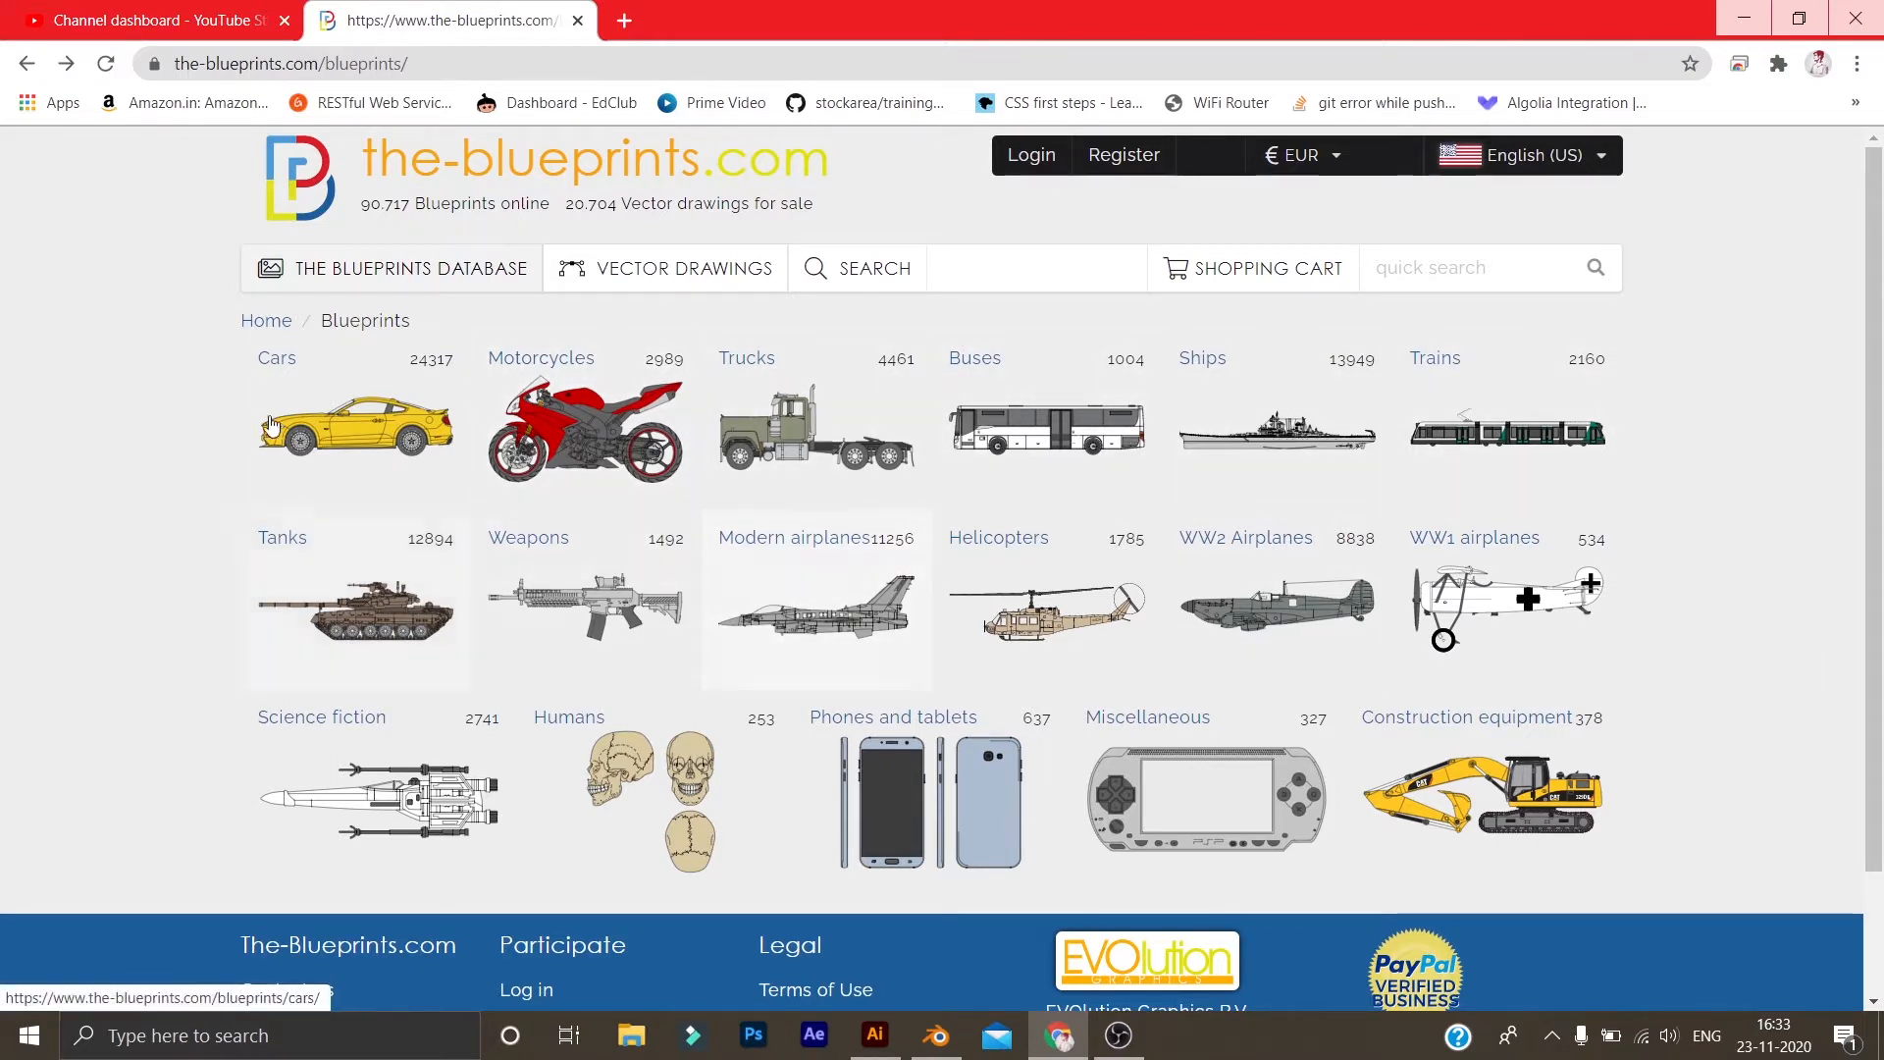
# Open the Tata section of the Cars blueprints and look through the available model drawings
pyautogui.click(324, 421)
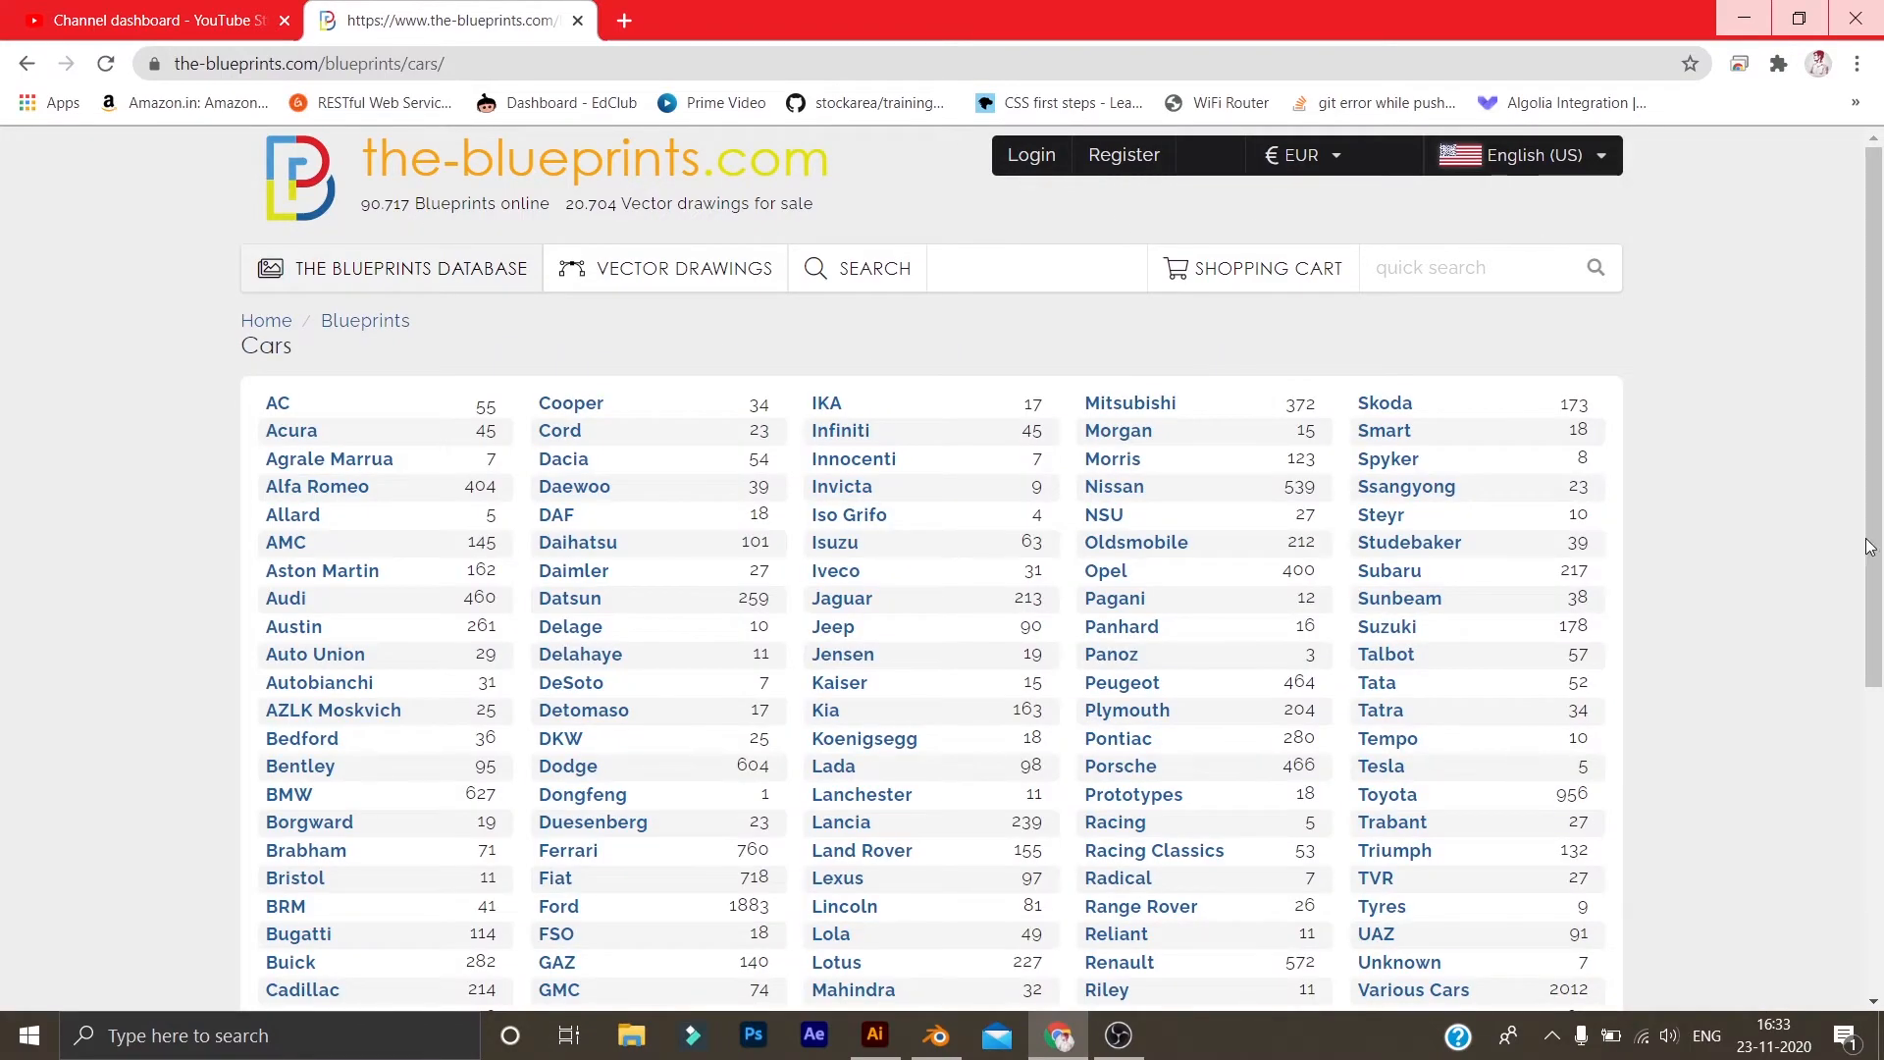
pyautogui.scroll(-5, 1659, 504)
pyautogui.scroll(2, 1213, 479)
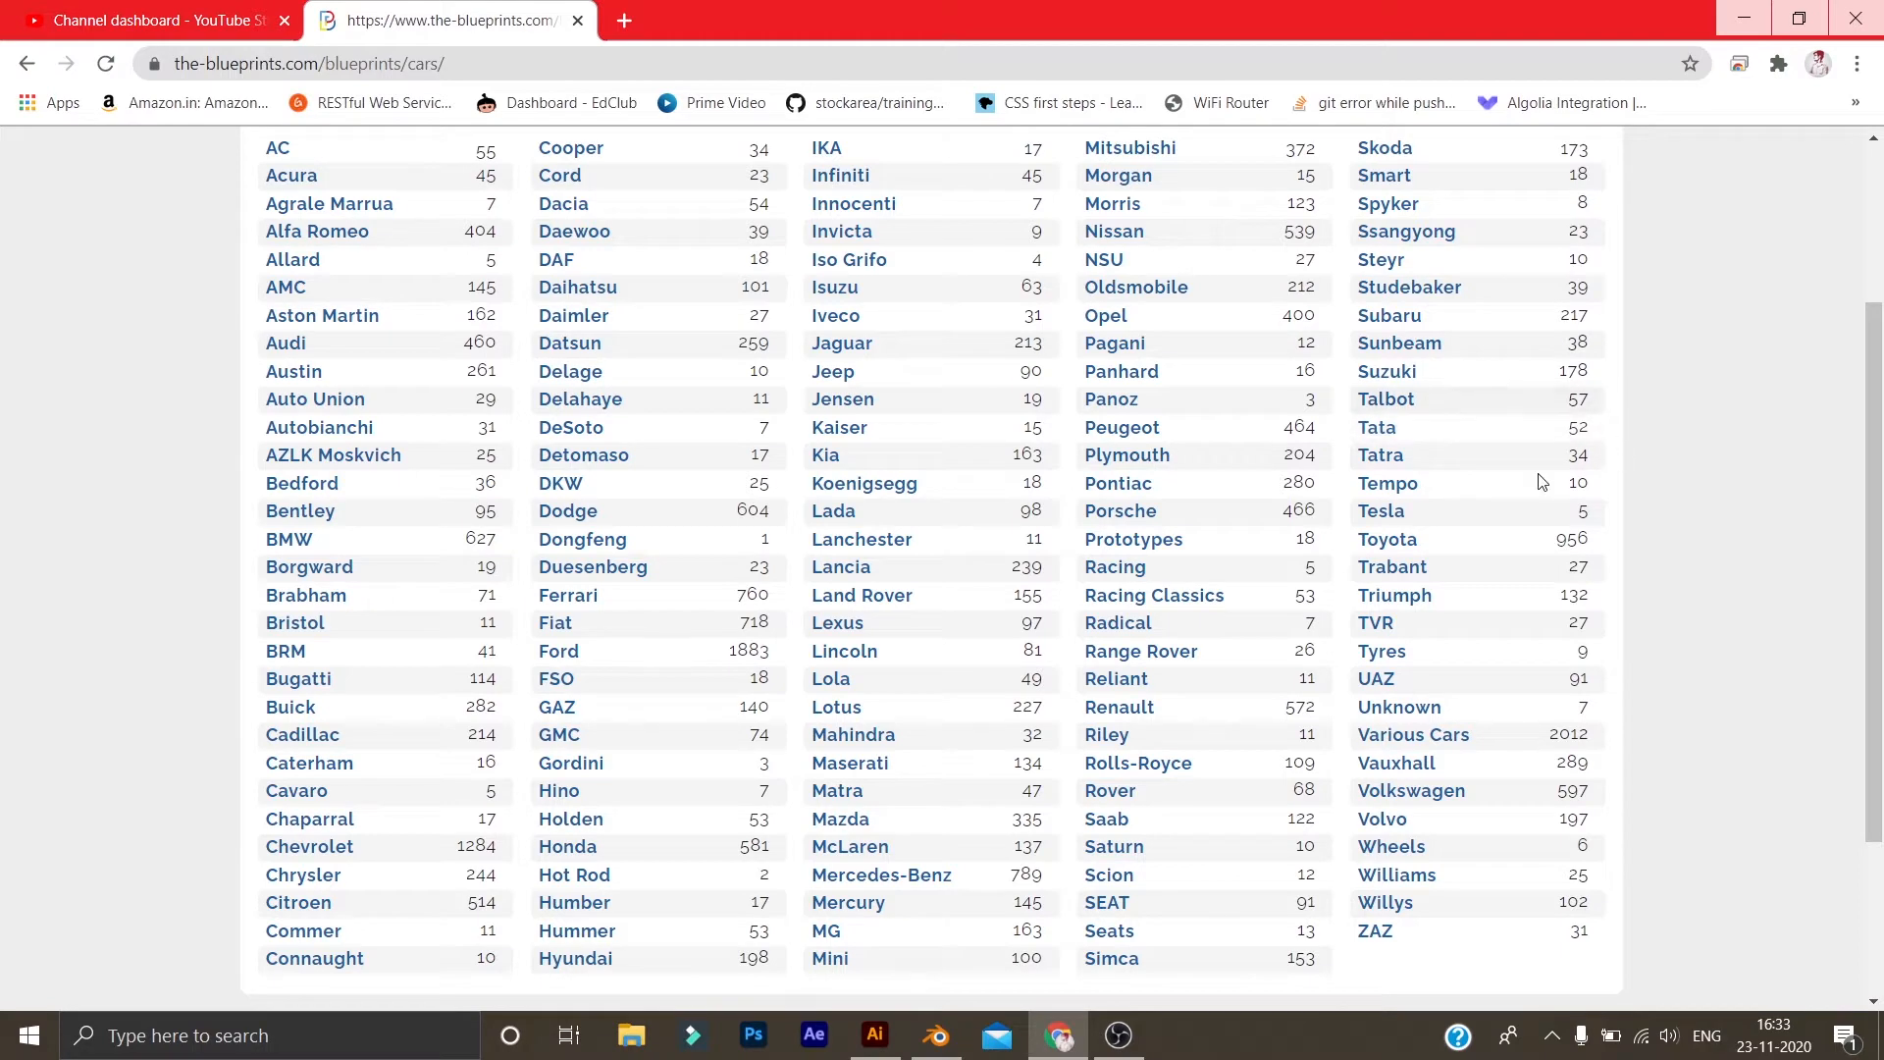
pyautogui.click(1376, 428)
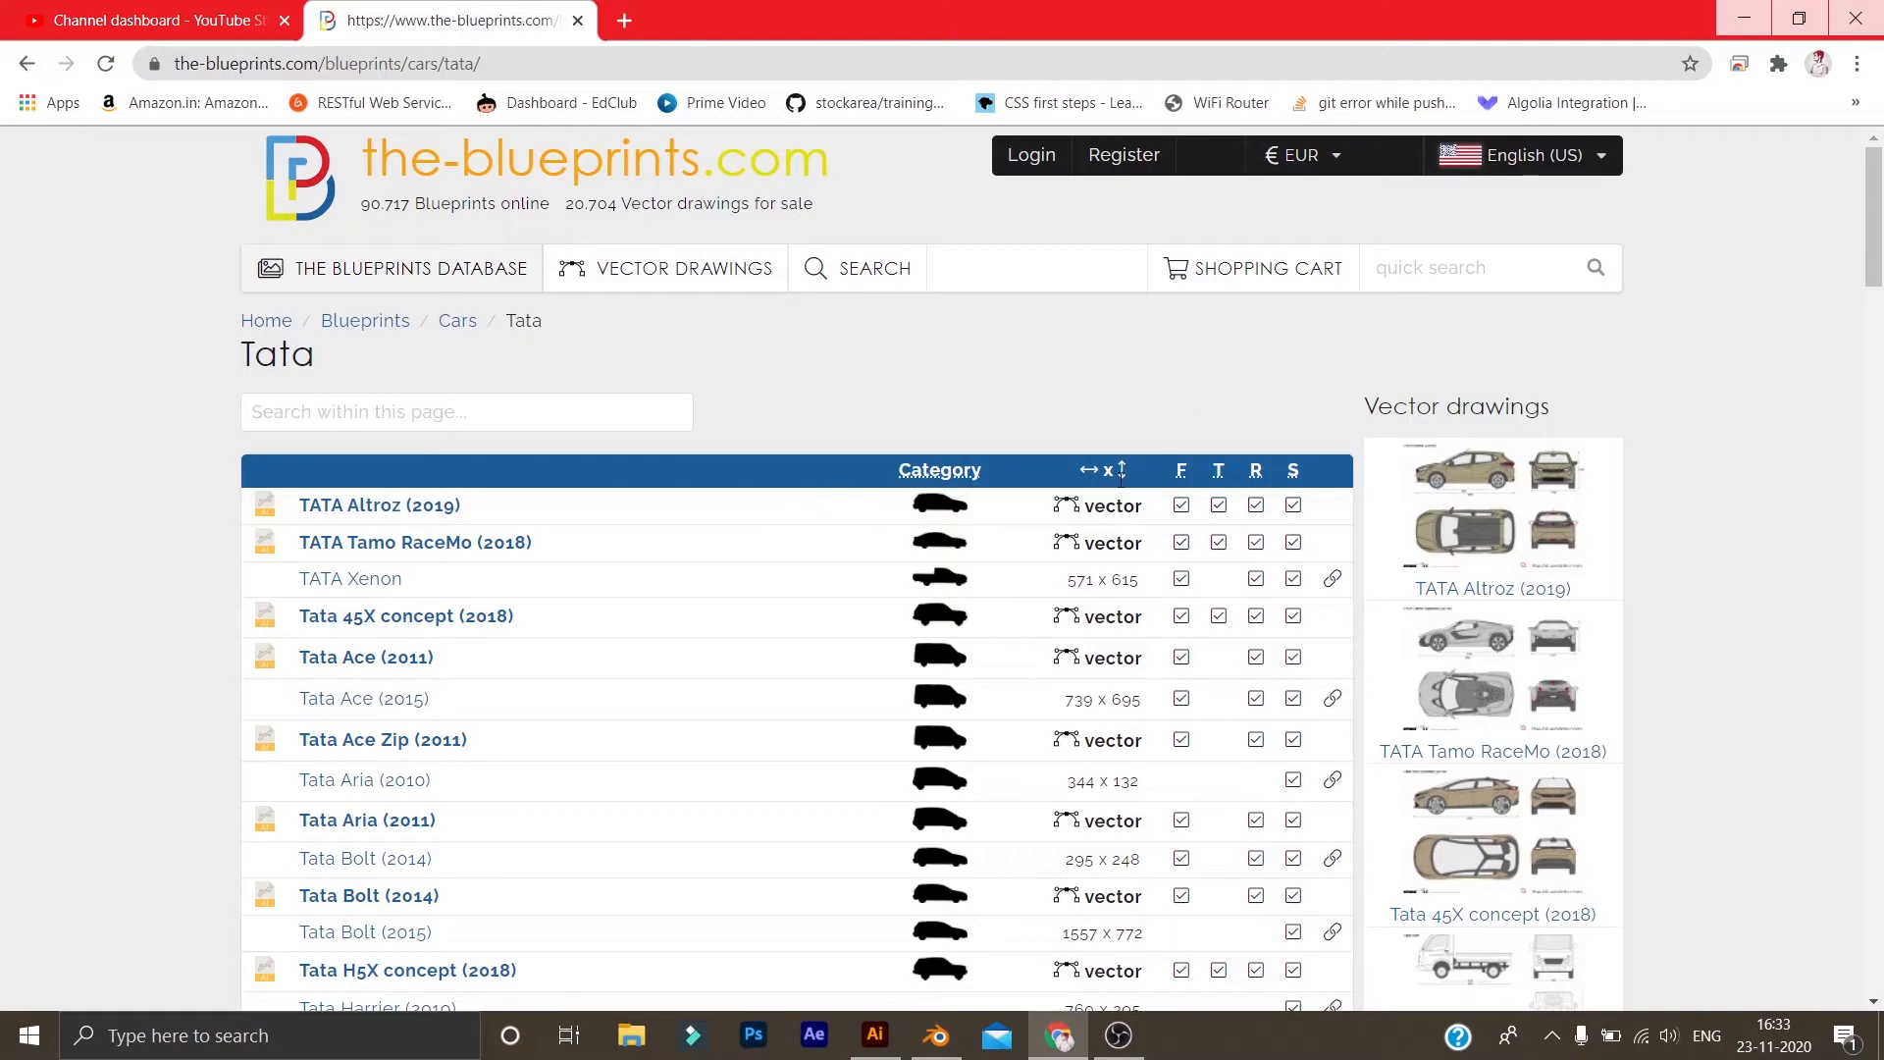
pyautogui.scroll(-5, 1155, 531)
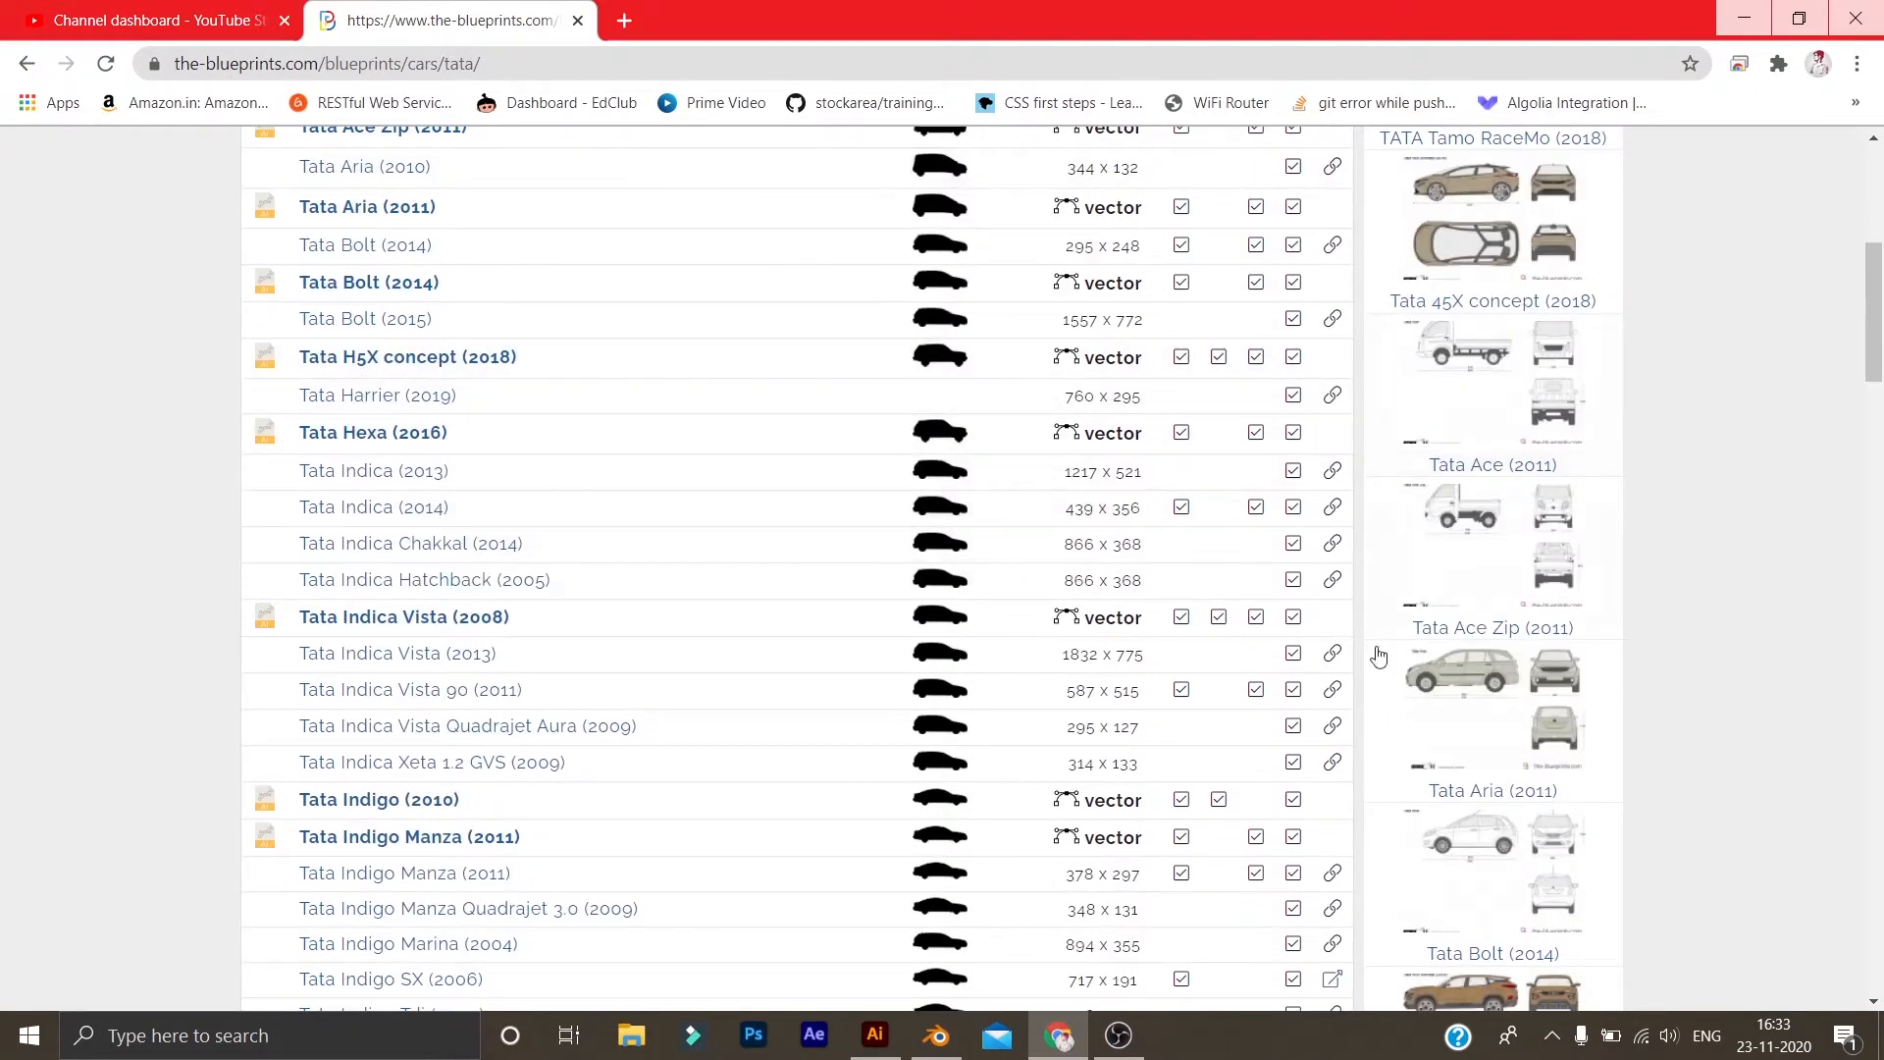
pyautogui.scroll(-5, 1701, 587)
pyautogui.scroll(9, 1378, 570)
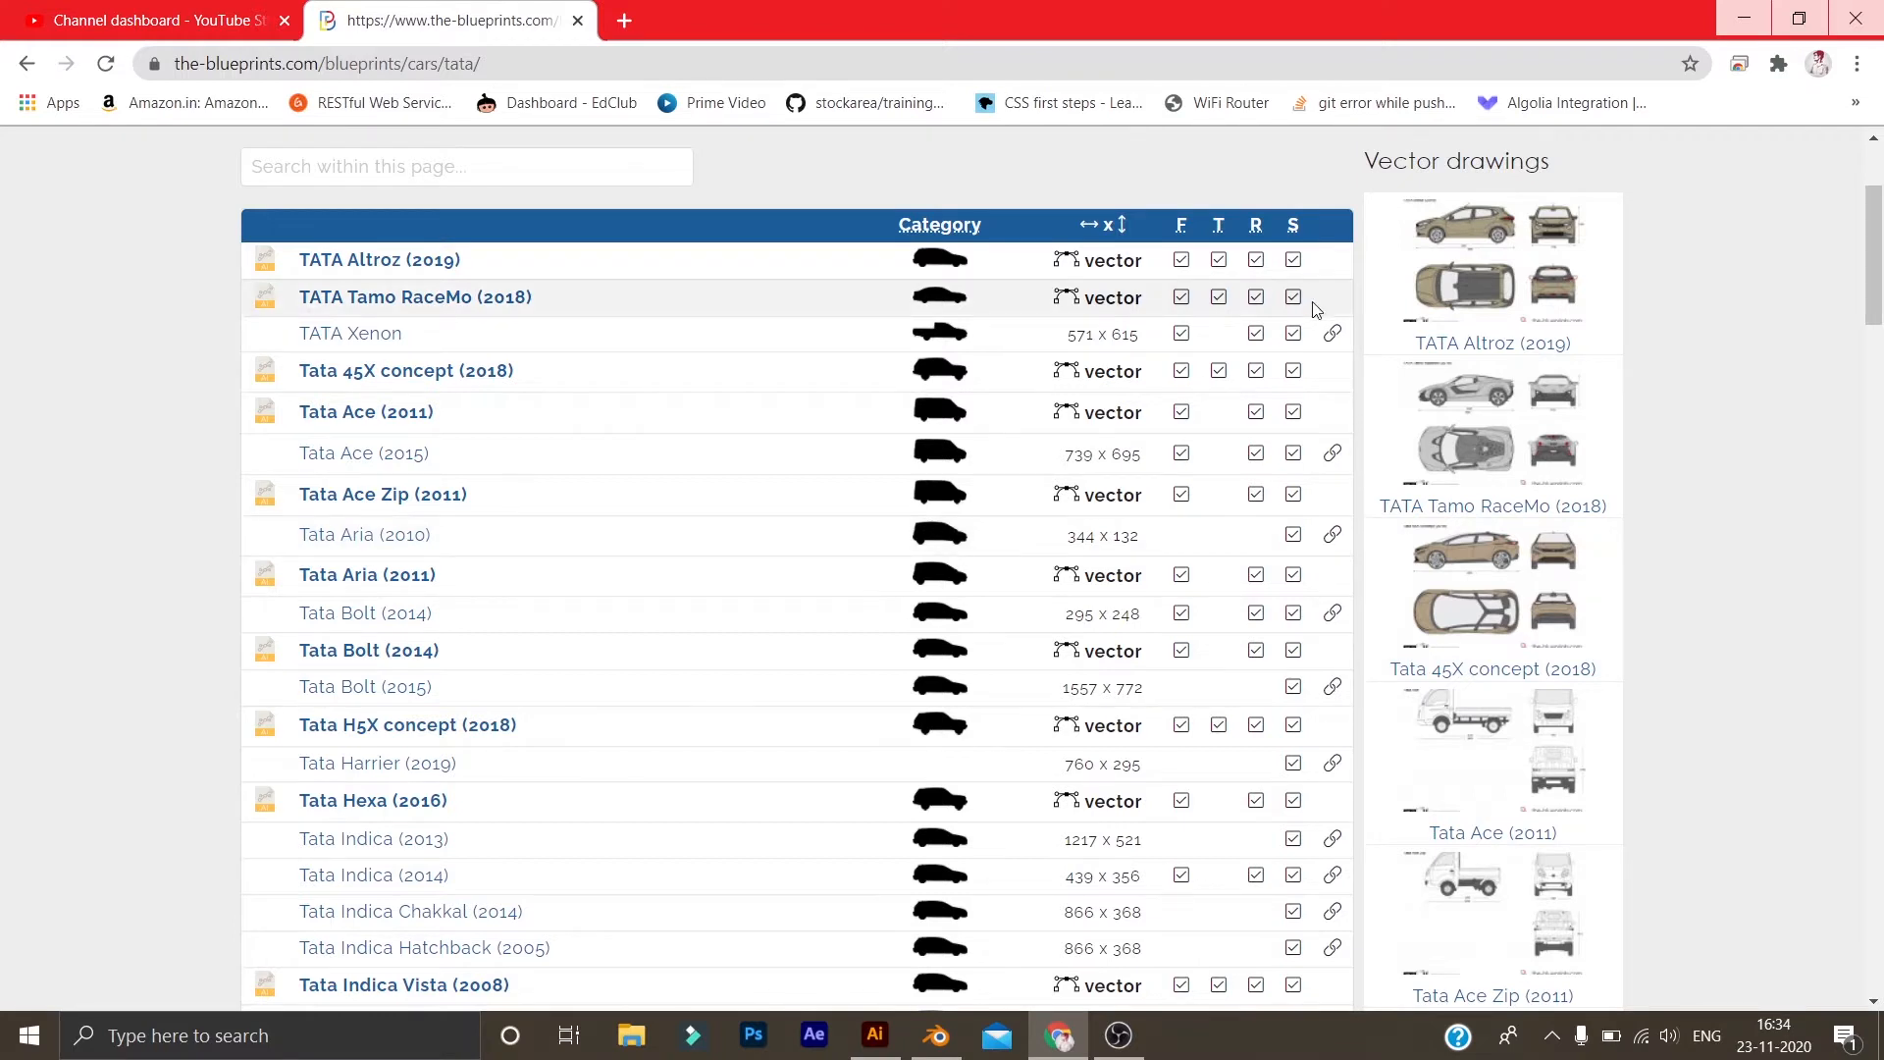
# Switch to Blender and delete the default cube from the scene
pyautogui.click(1744, 18)
pyautogui.scroll(-4, 873, 452)
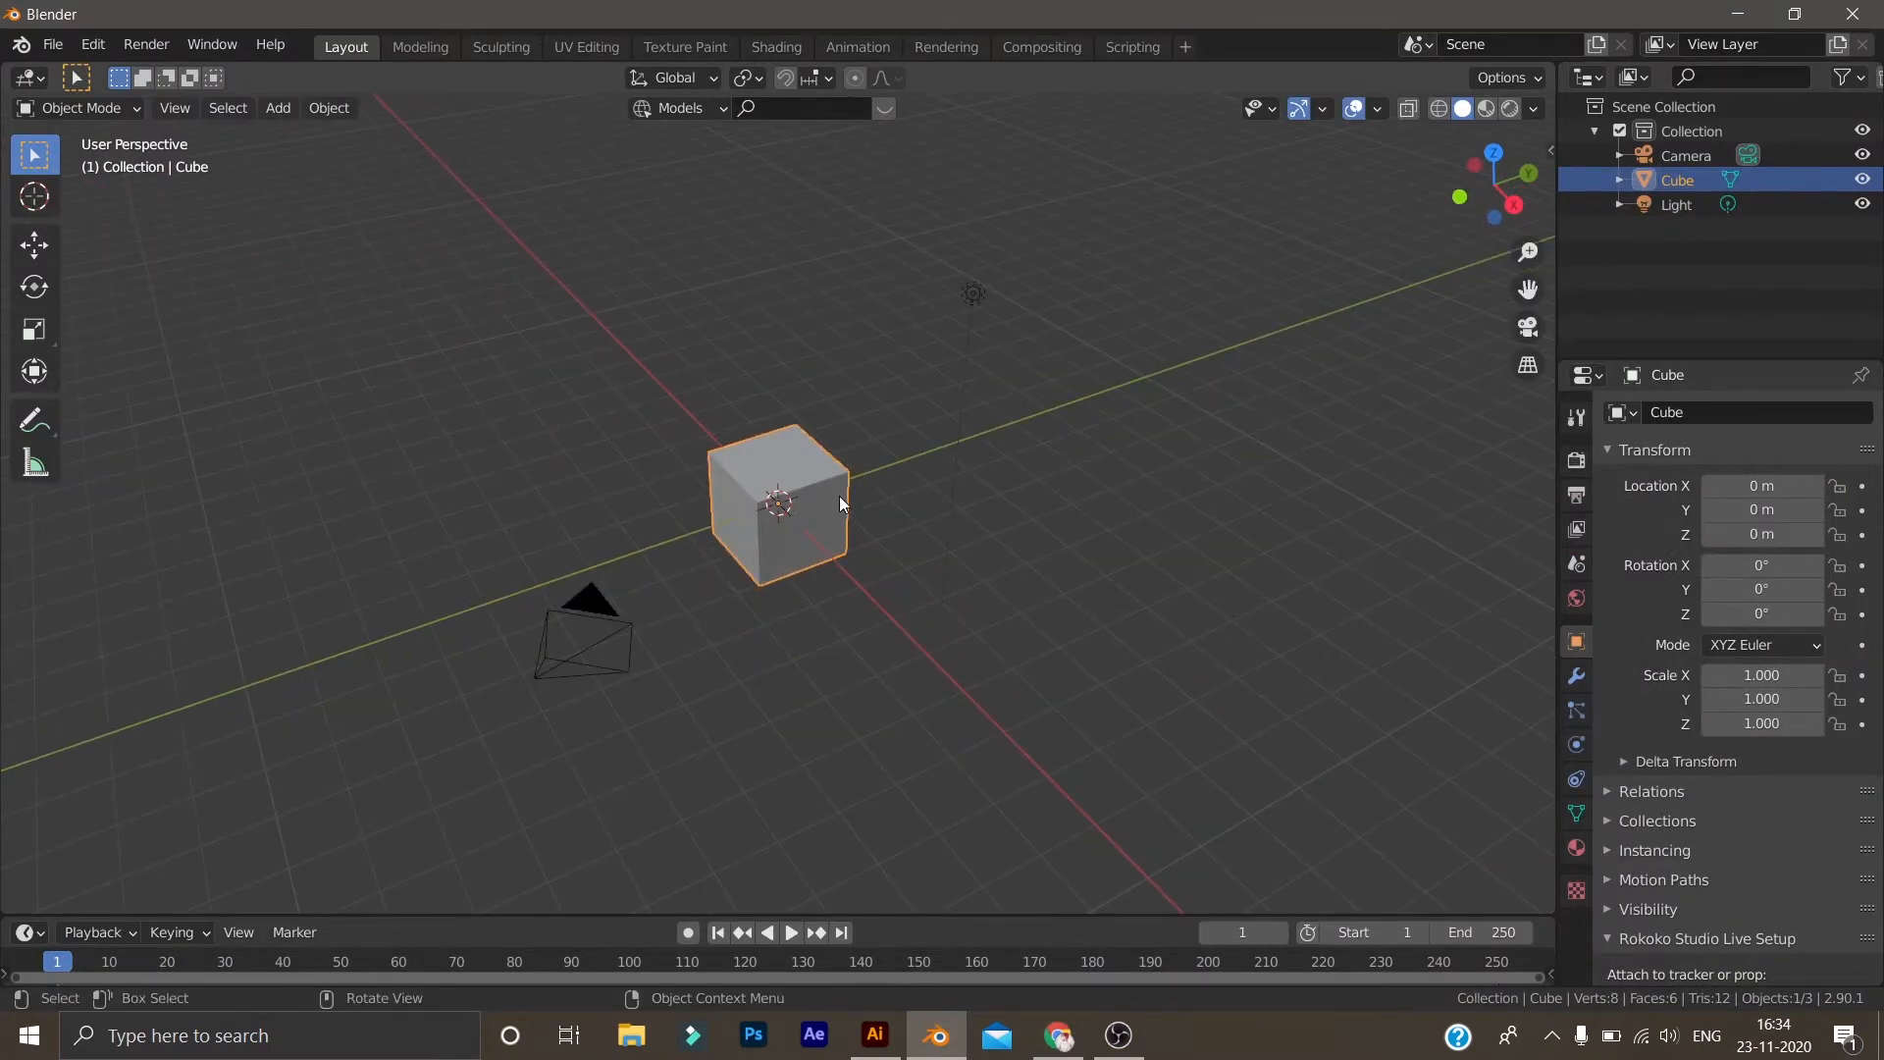
pyautogui.press('Delete')
# Start the Shortcut VUr key display in the 3D viewport and hide the sidebar again
pyautogui.press('n')
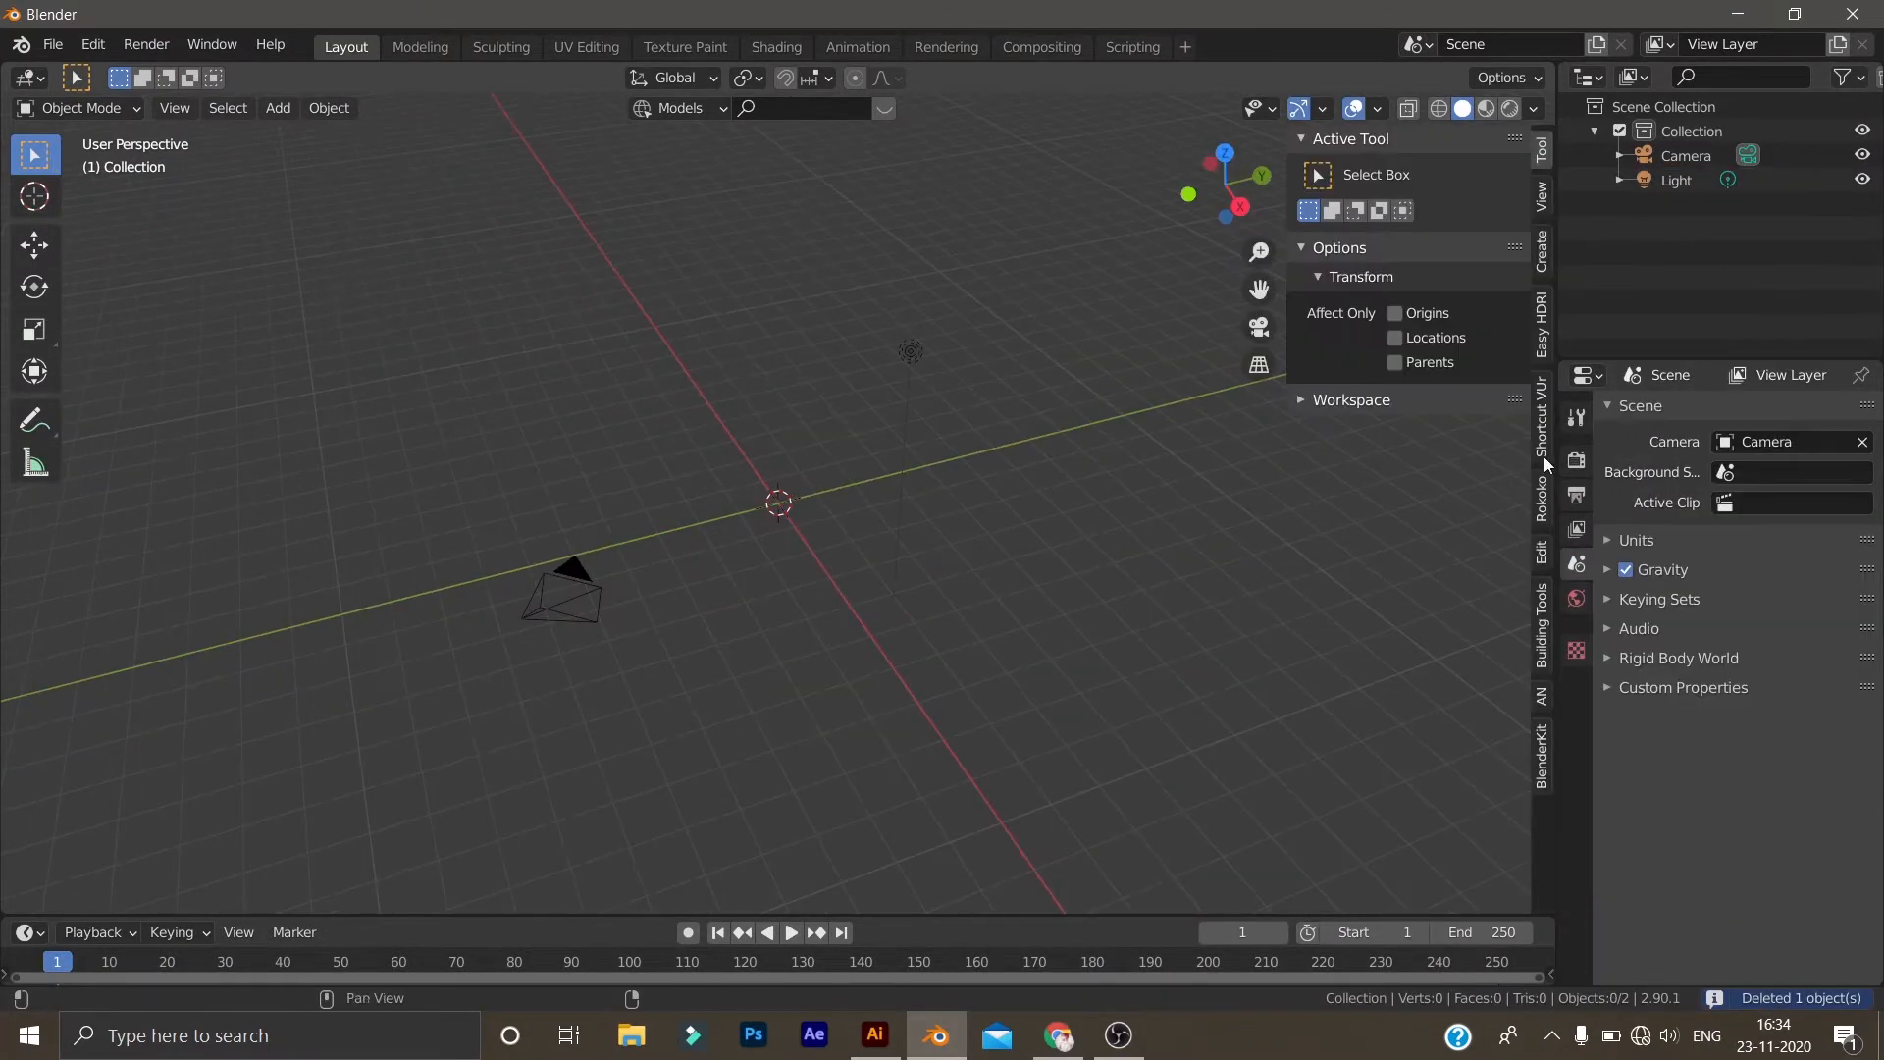
pyautogui.click(1544, 456)
pyautogui.click(1364, 177)
pyautogui.press('n')
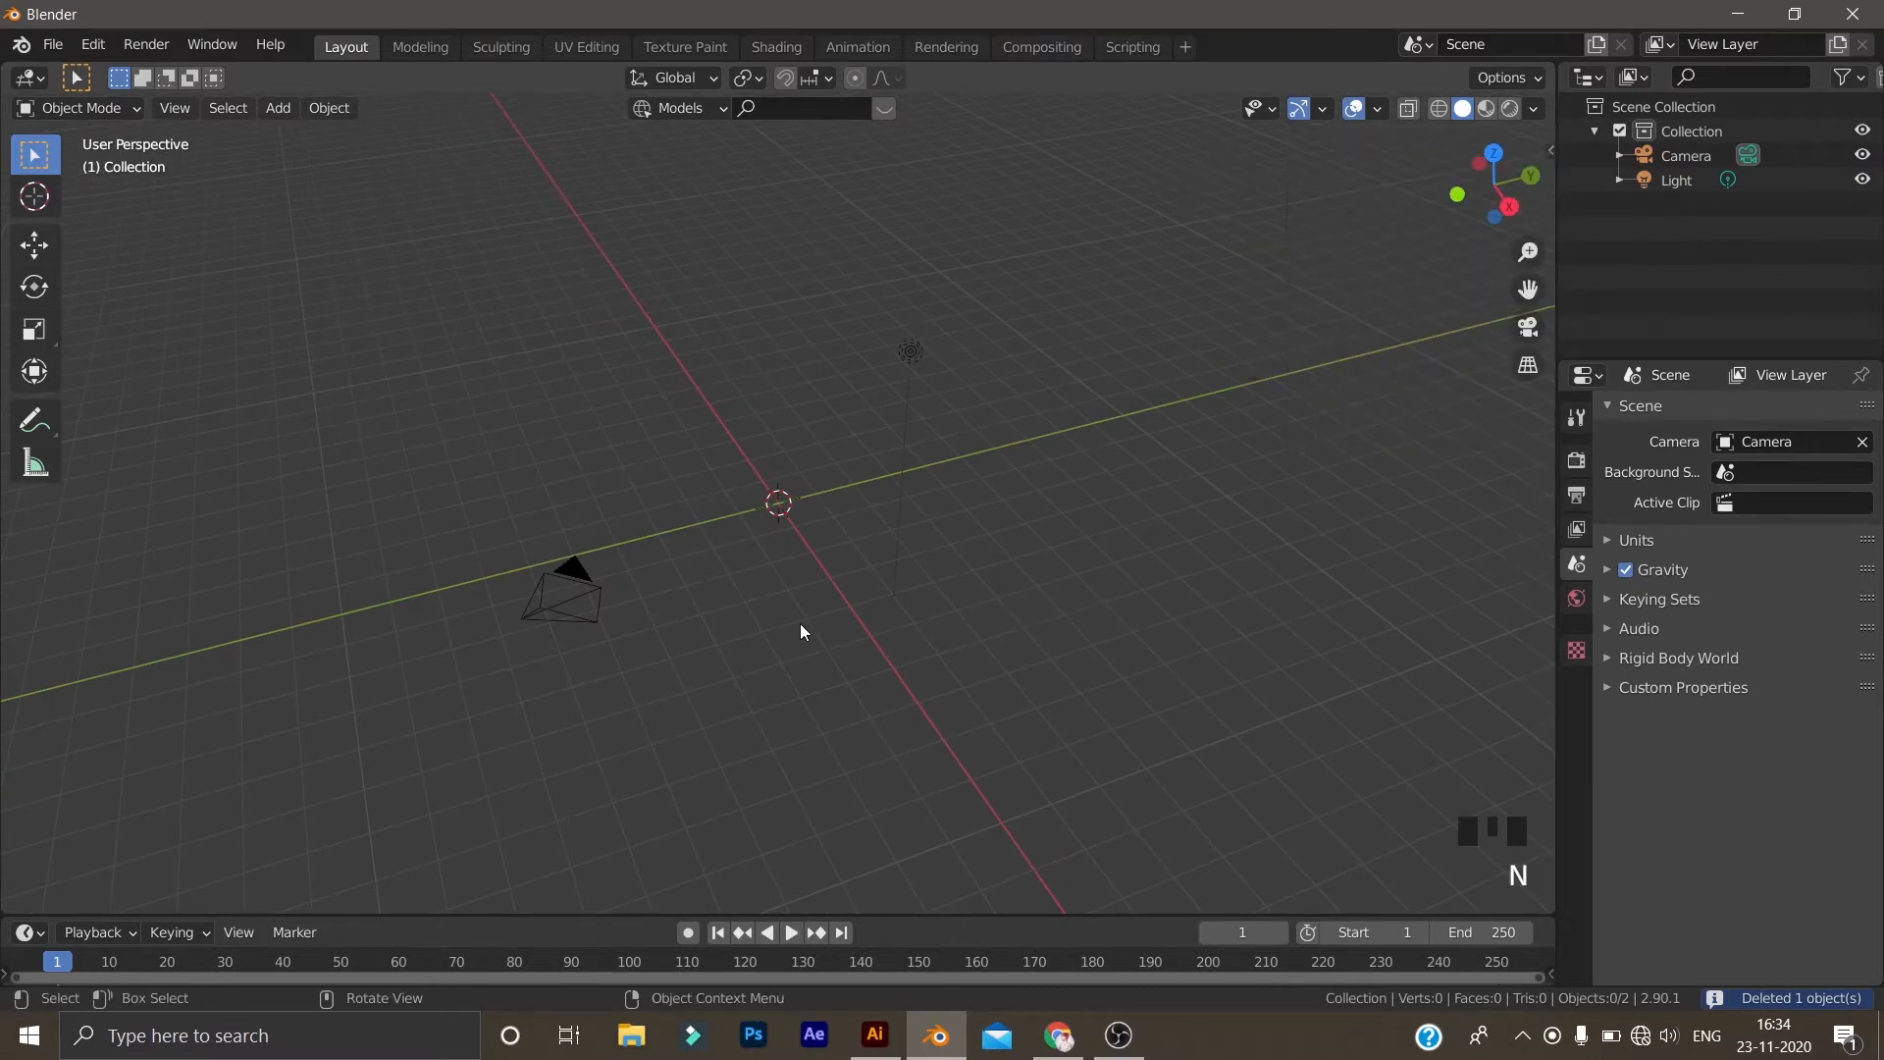
# Create a new collection in the scene and rename it "reference images"
pyautogui.scroll(2, 798, 624)
pyautogui.press('c')
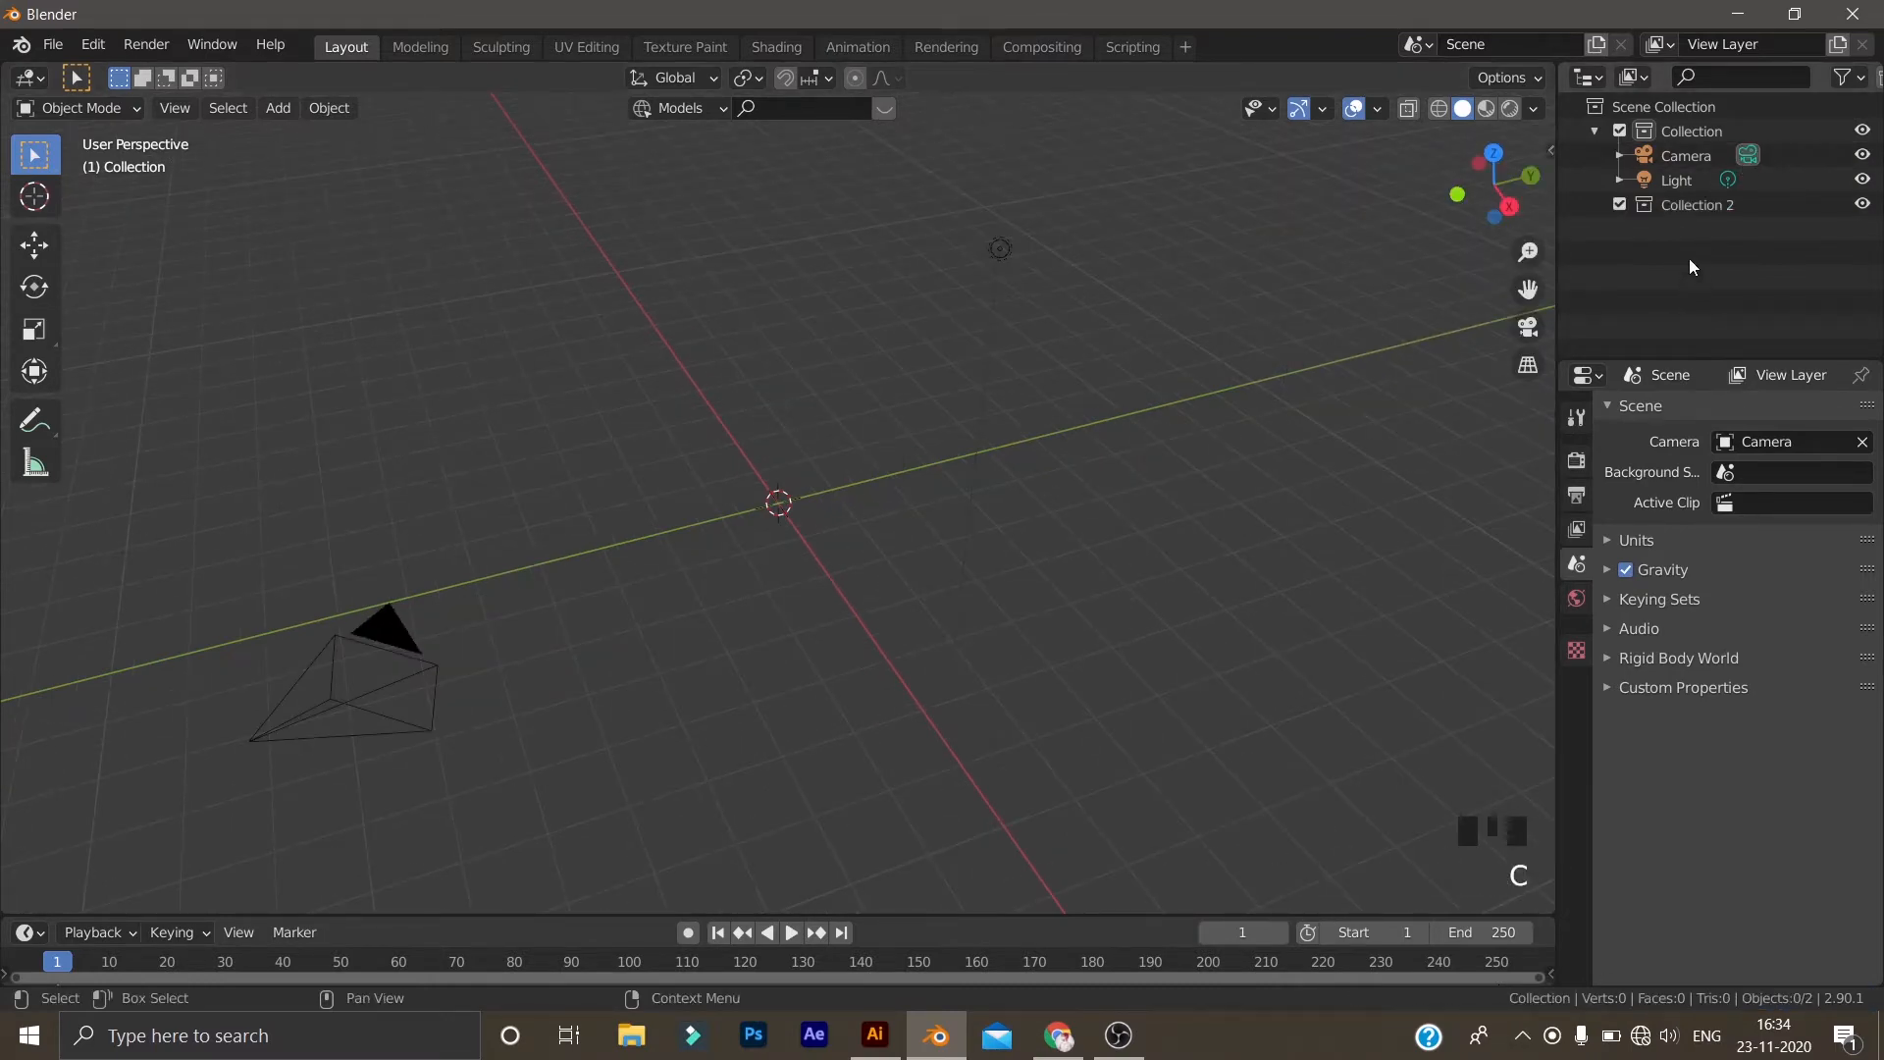
pyautogui.click(1688, 203)
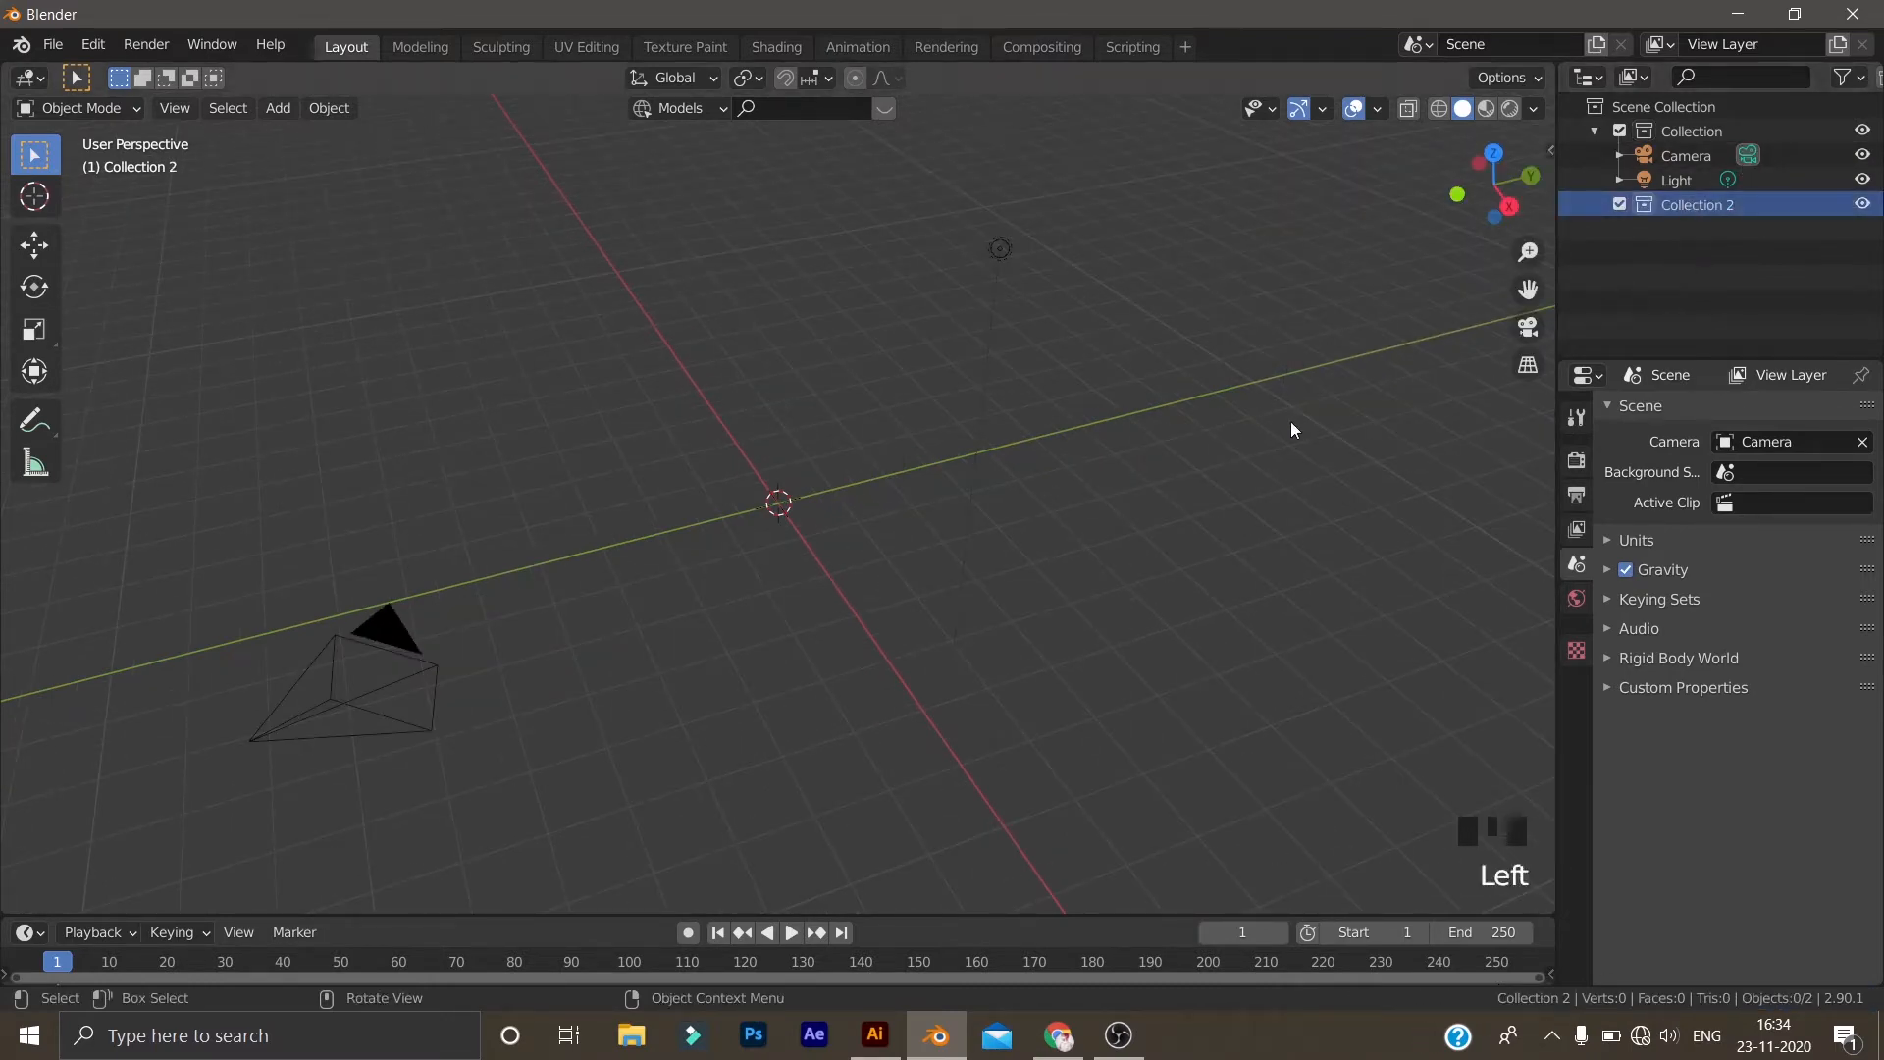
pyautogui.click(1698, 208)
pyautogui.doubleClick(1699, 208)
pyautogui.write('rw')
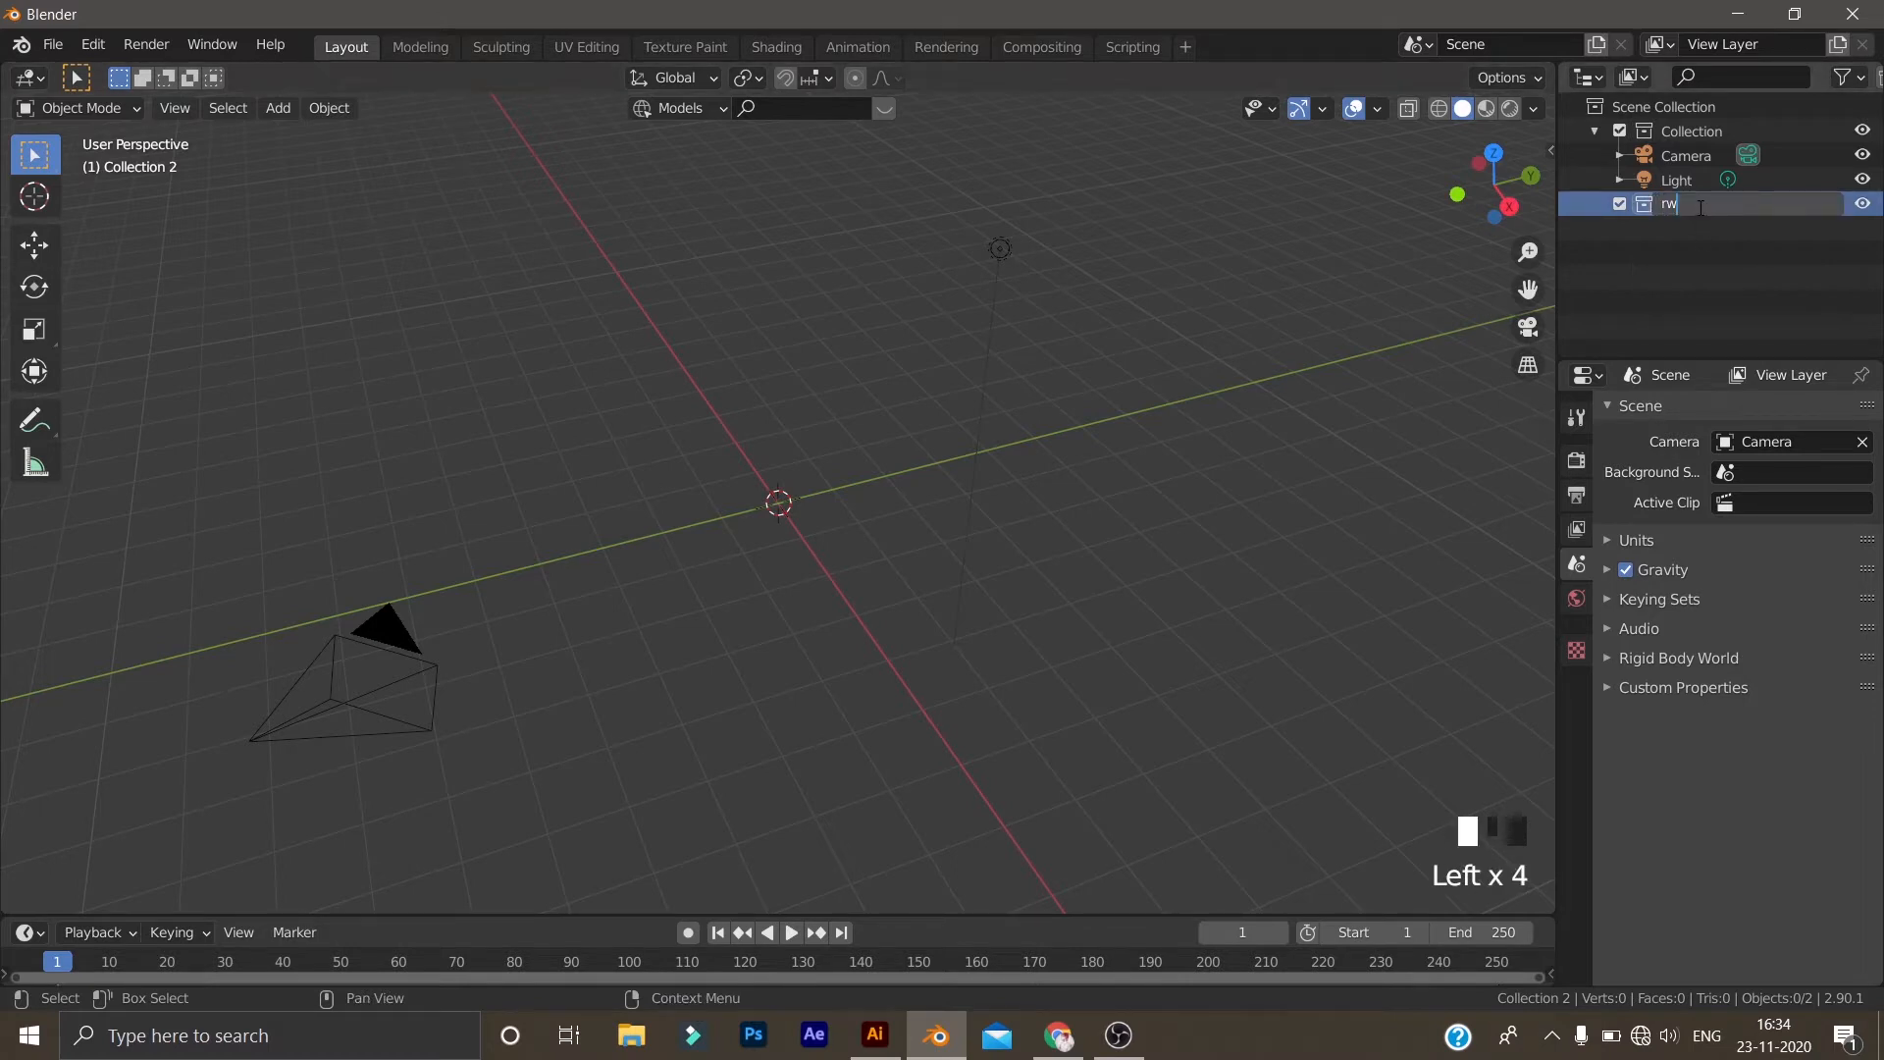
pyautogui.write('eference e')
pyautogui.press('BackSpace')
pyautogui.write('images')
pyautogui.press('Return')
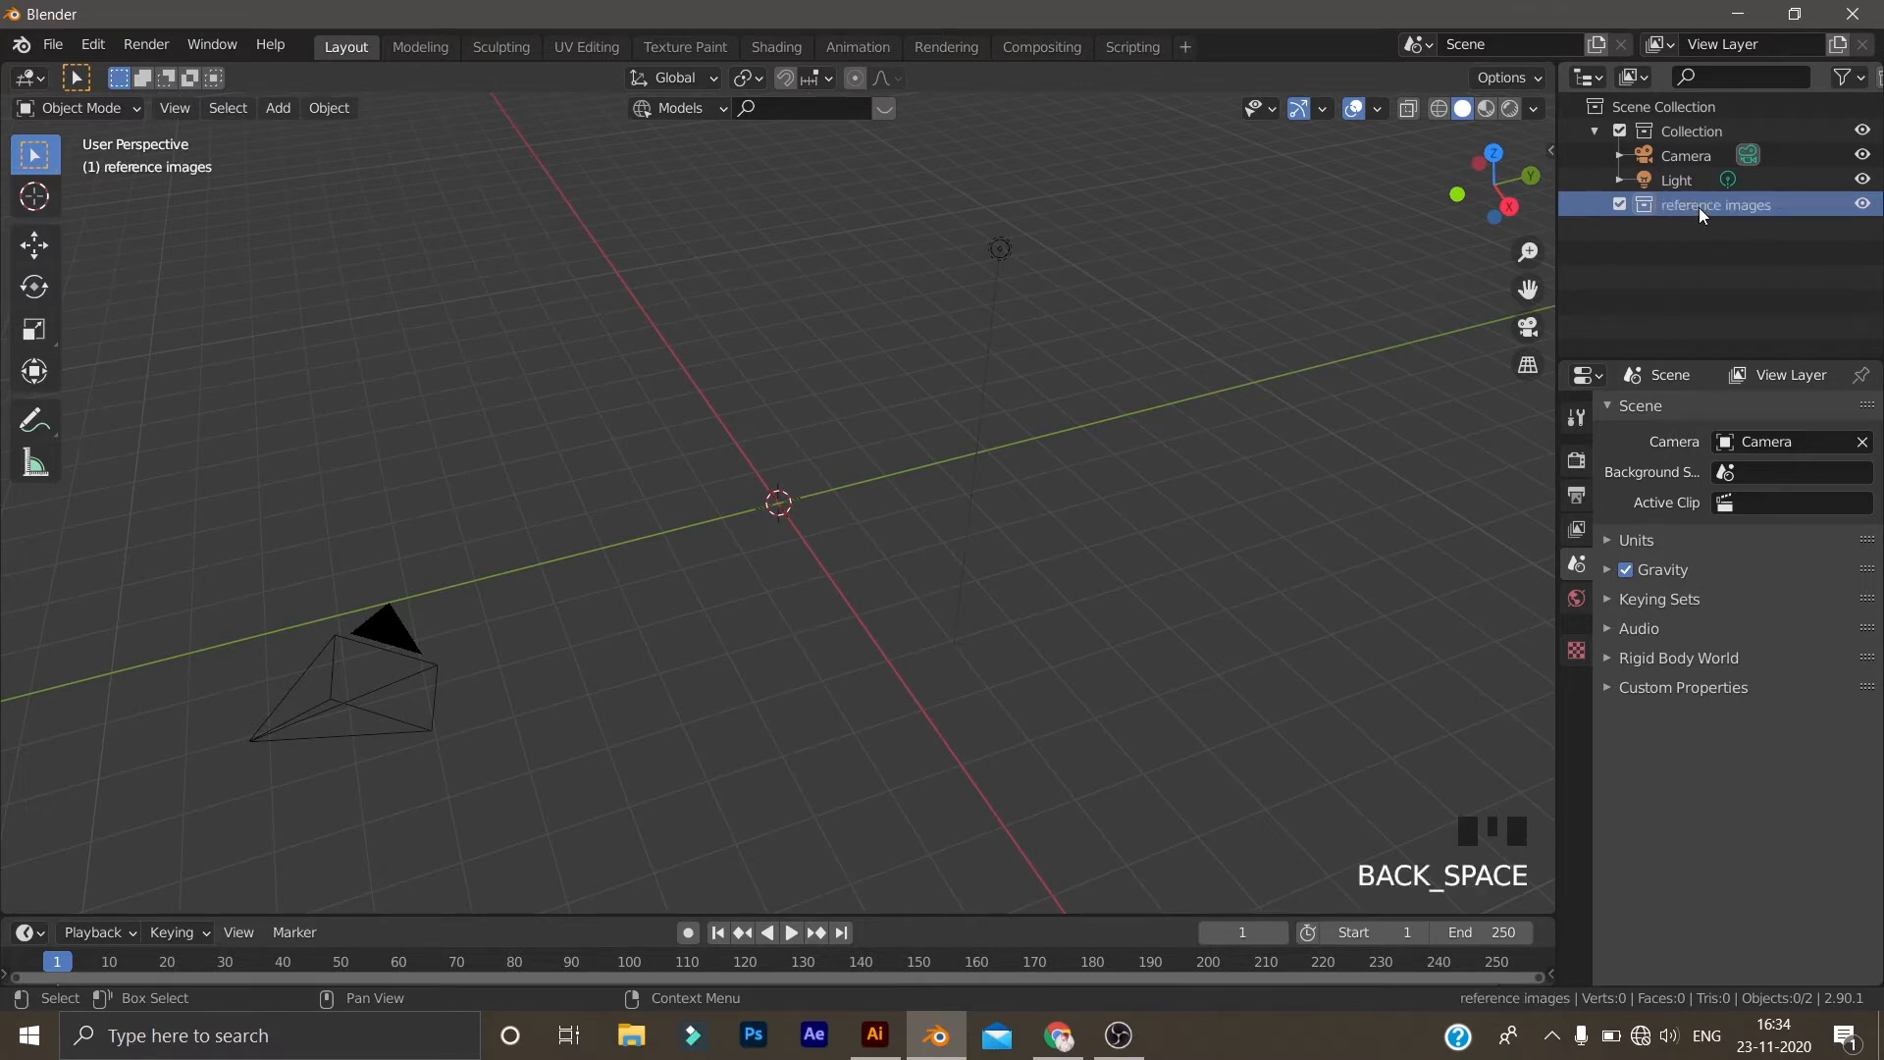
# Add 2019_tata_altroz.jpg from the Desktop folder as a reference image in the "reference images" collection
pyautogui.scroll(2, 810, 604)
pyautogui.moveTo(811, 605); pyautogui.dragTo(792, 562, button='middle')
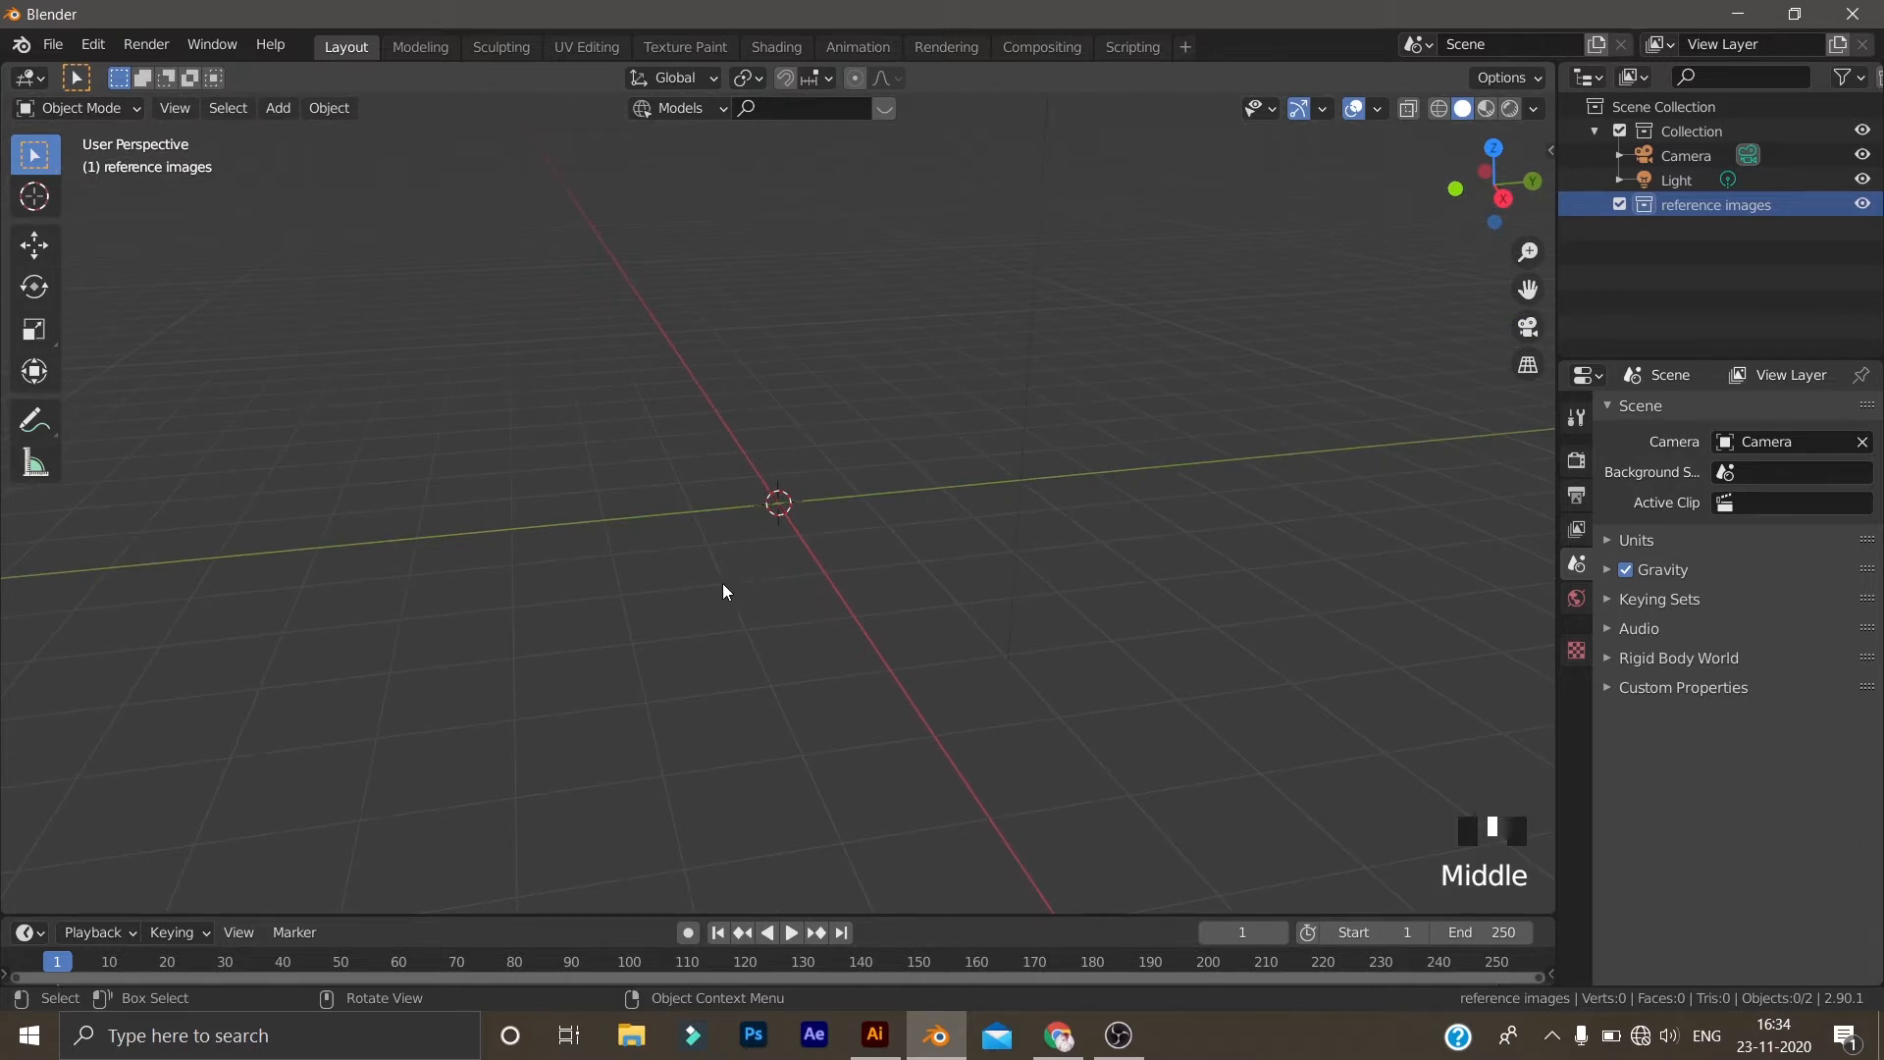
pyautogui.moveTo(749, 538); pyautogui.dragTo(766, 567, button='middle')
pyautogui.hotkey('shift', 'a')
pyautogui.moveTo(664, 571)
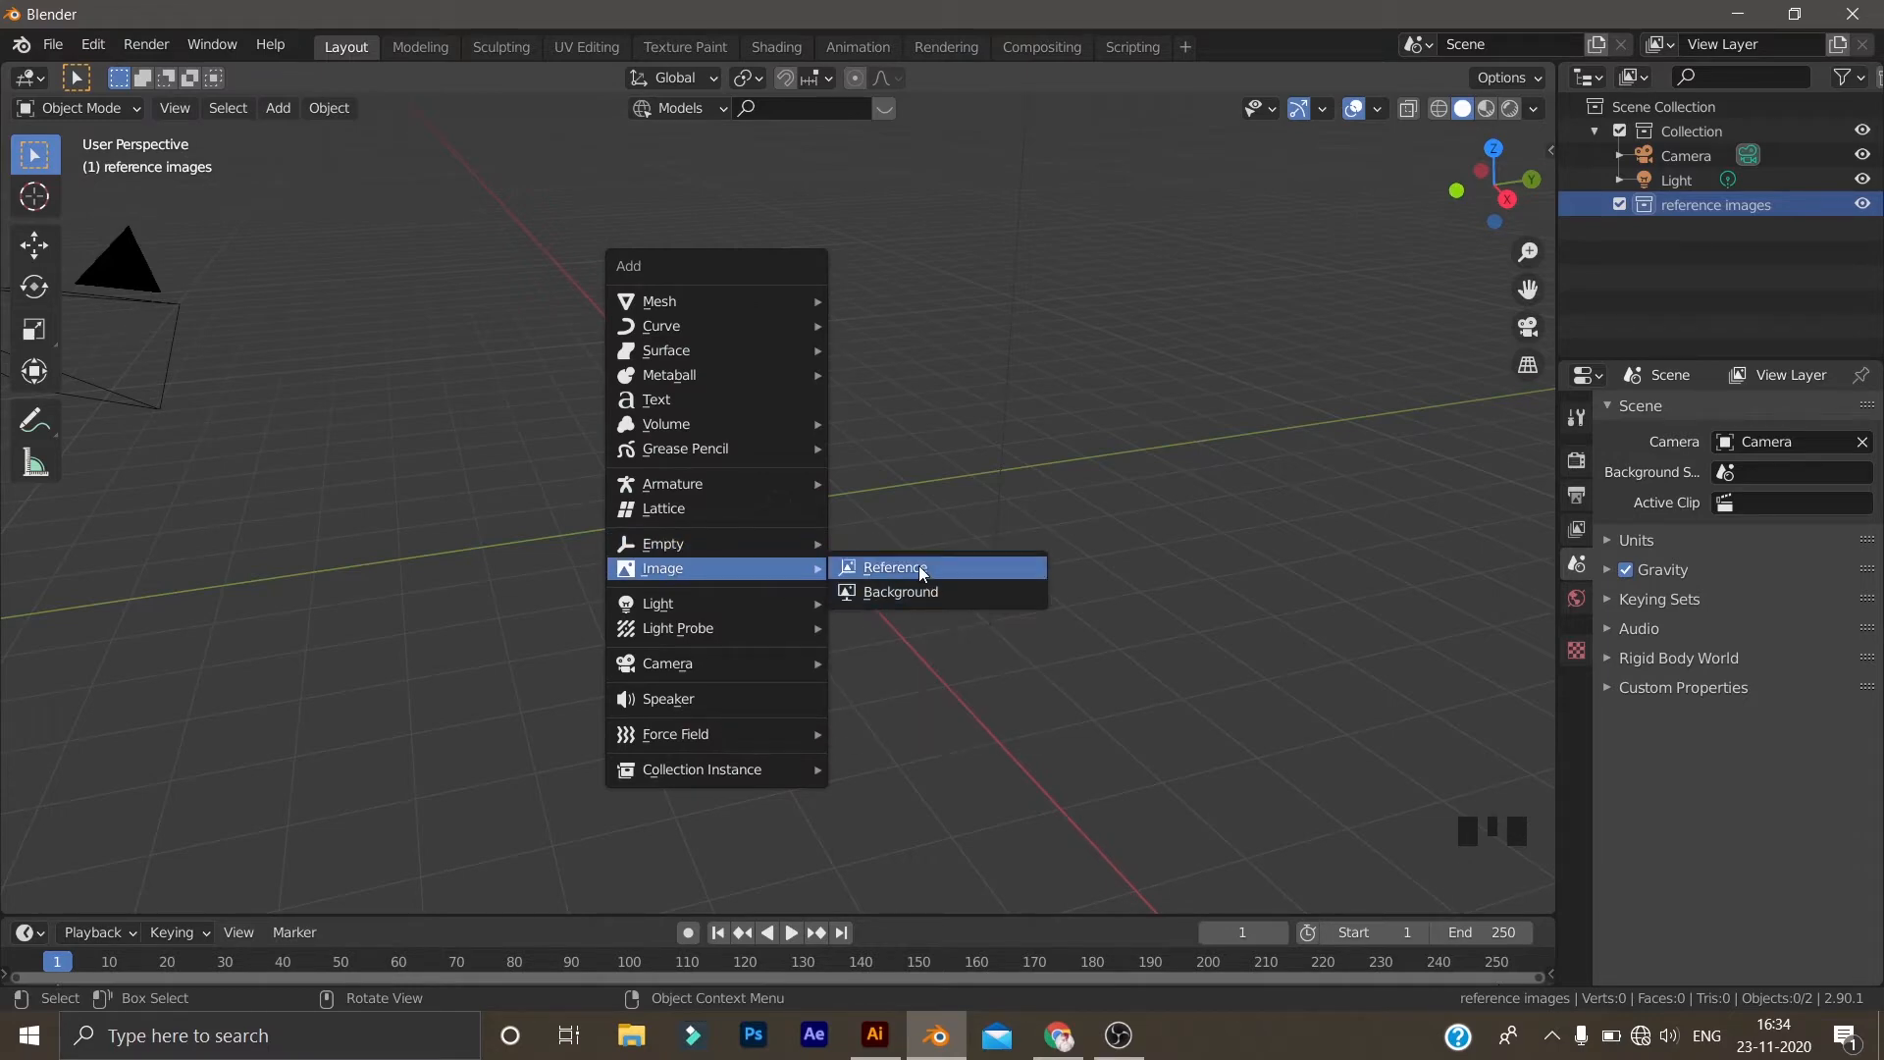
pyautogui.click(888, 566)
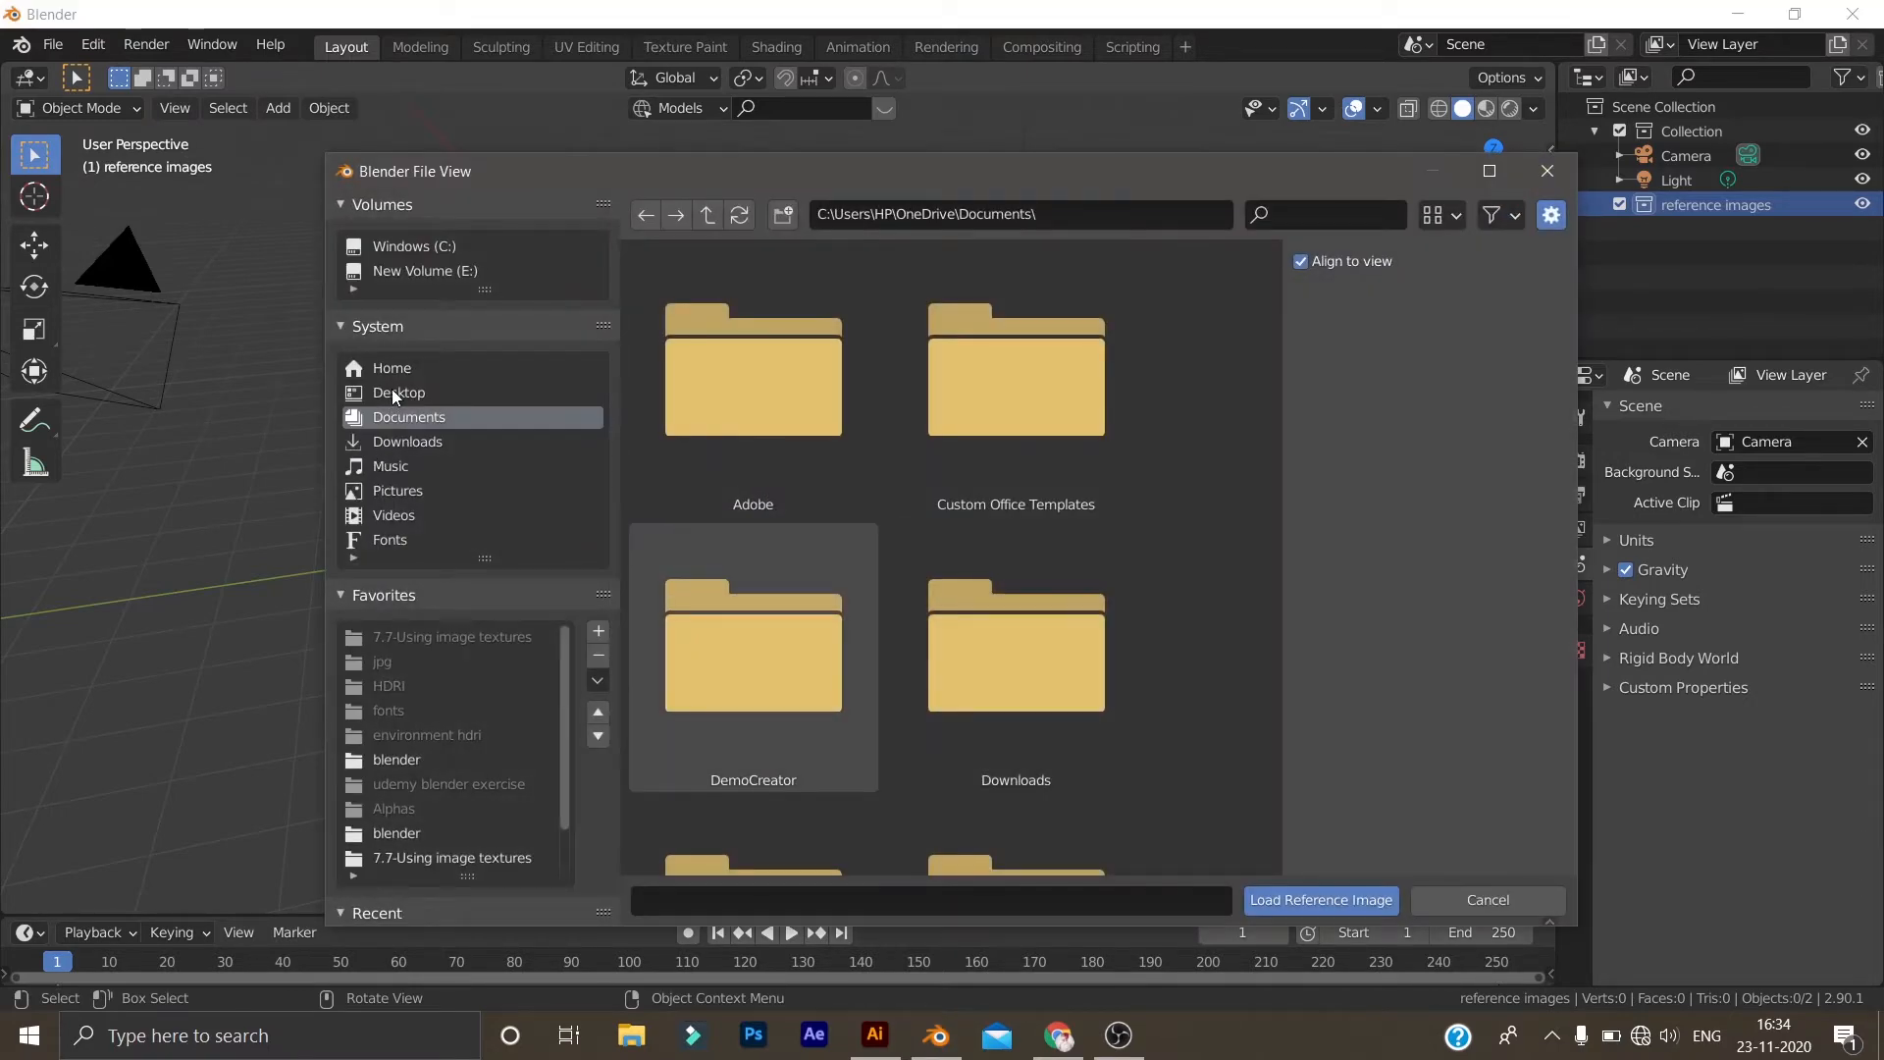
pyautogui.click(392, 391)
pyautogui.scroll(-2, 840, 526)
pyautogui.click(1017, 697)
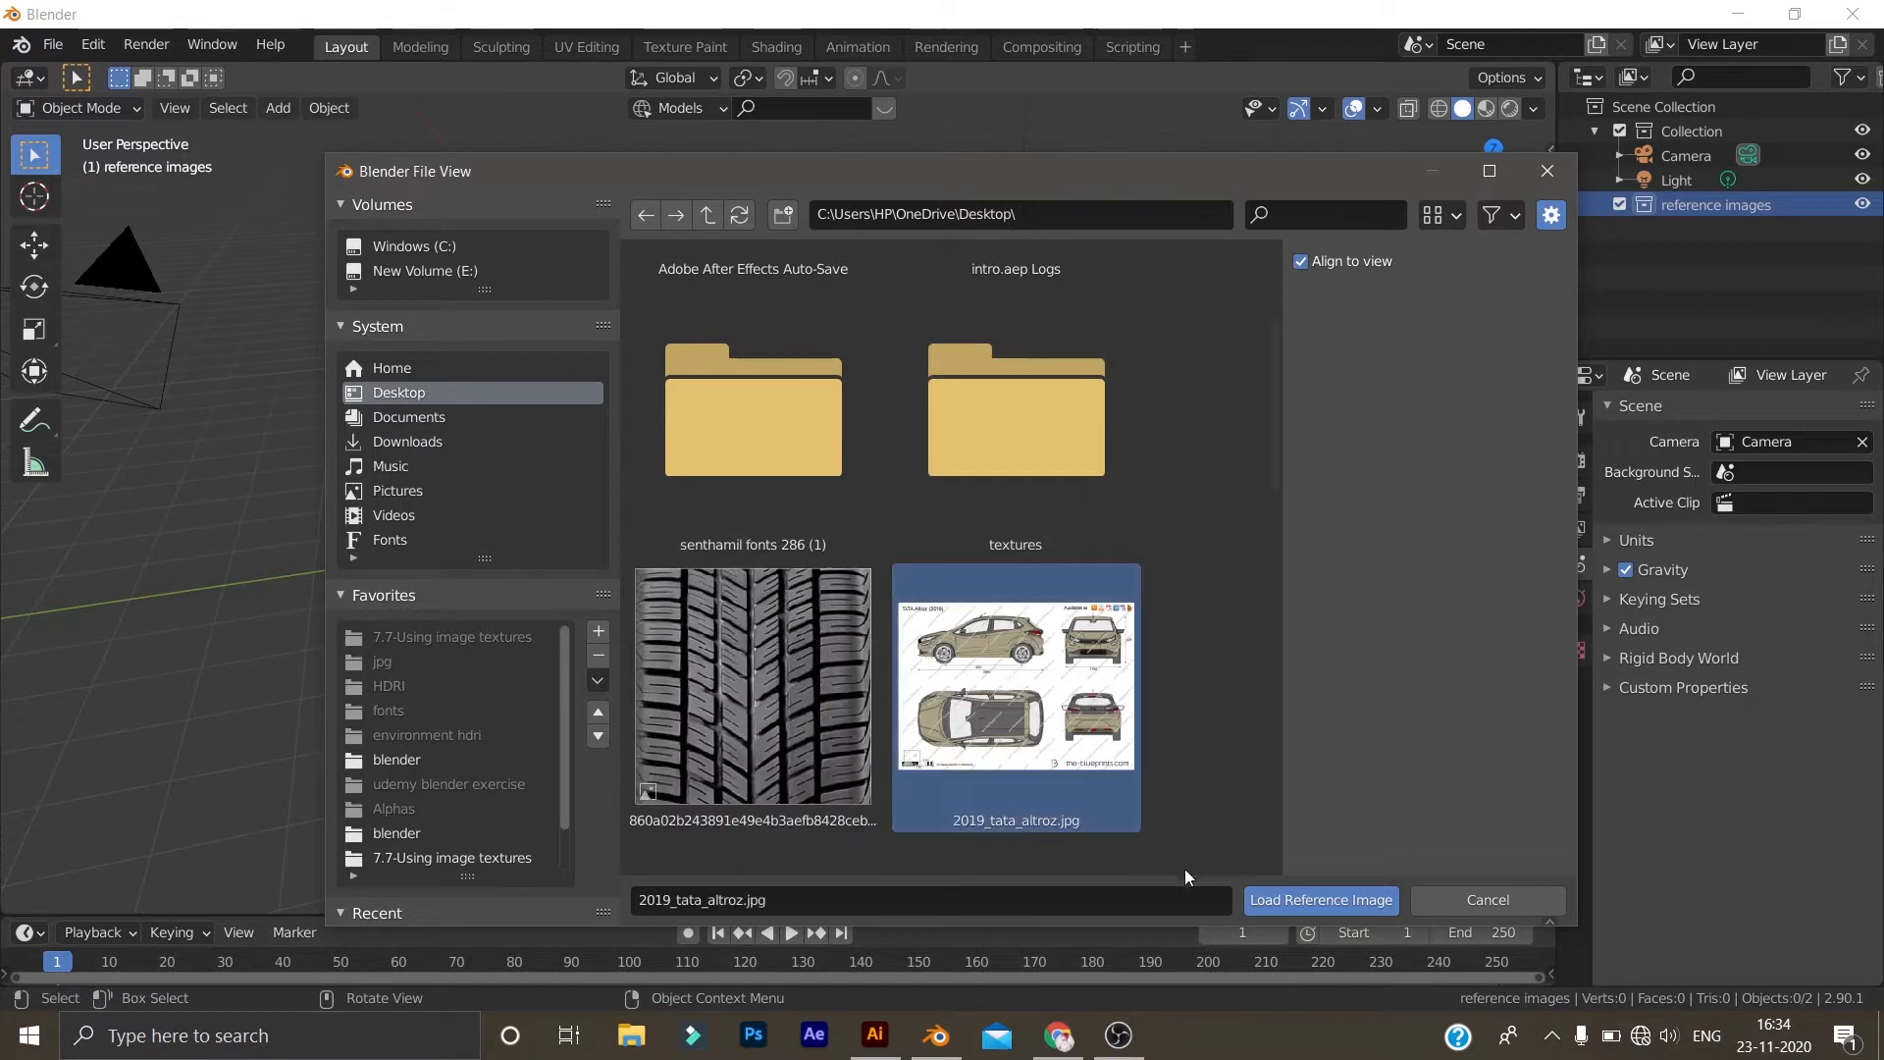
pyautogui.click(1268, 903)
# Clear the location and rotation of the car blueprint image
pyautogui.moveTo(706, 508); pyautogui.dragTo(796, 539, button='middle')
pyautogui.scroll(1, 792, 621)
pyautogui.scroll(4, 792, 622)
pyautogui.click(560, 479)
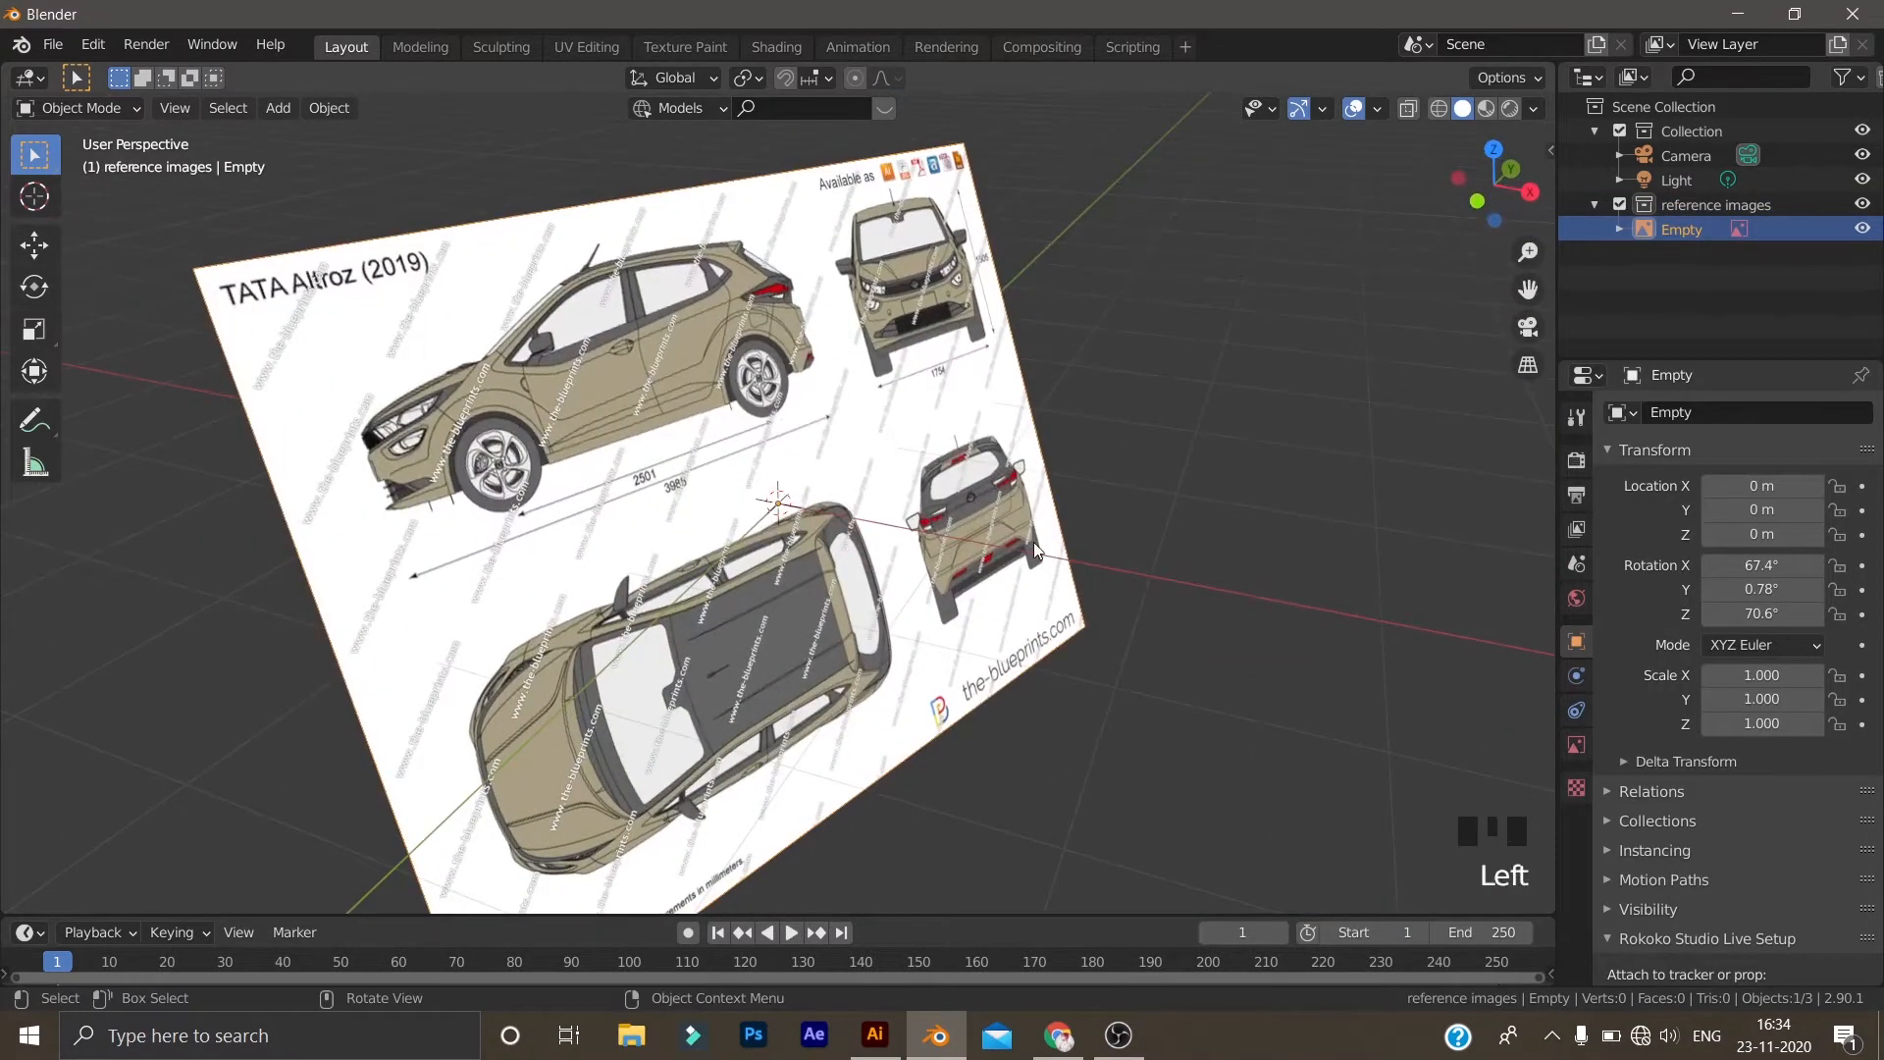
pyautogui.scroll(-3, 1034, 542)
pyautogui.moveTo(1029, 550); pyautogui.dragTo(886, 598, button='middle')
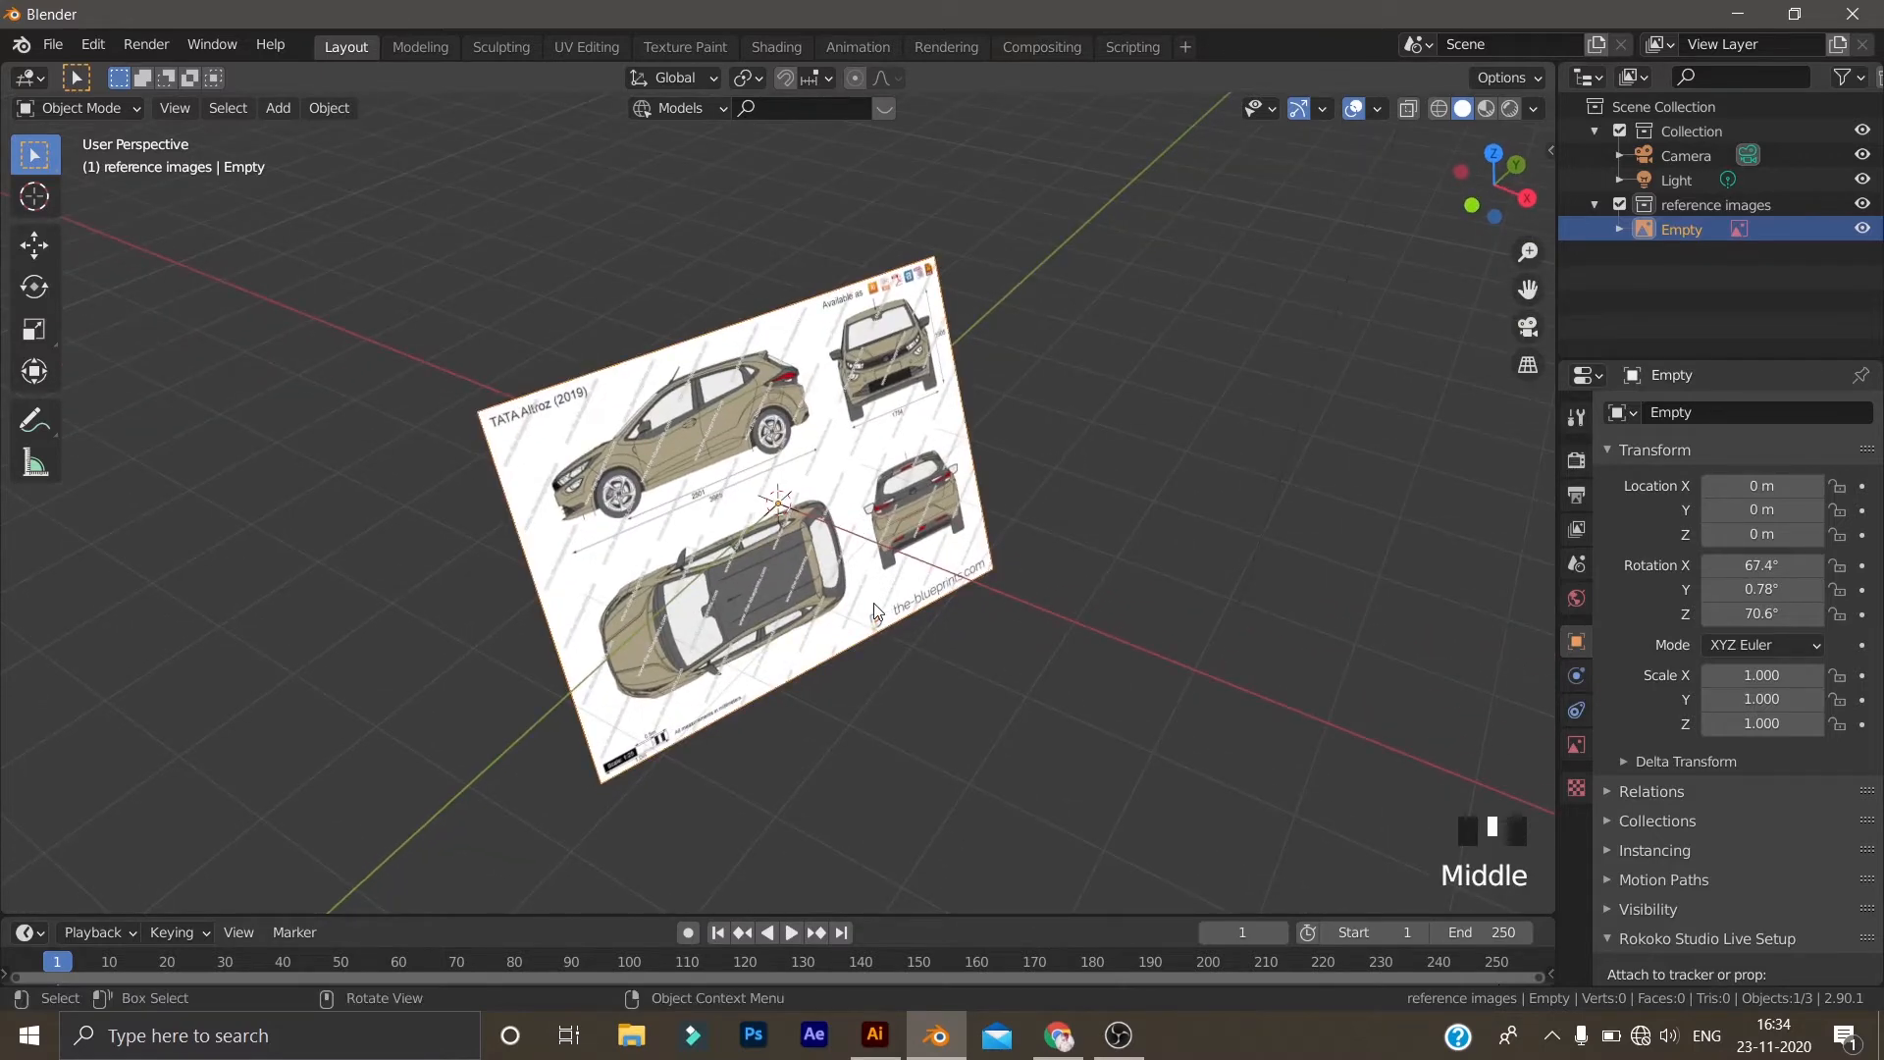
pyautogui.hotkey('alt', 'g')
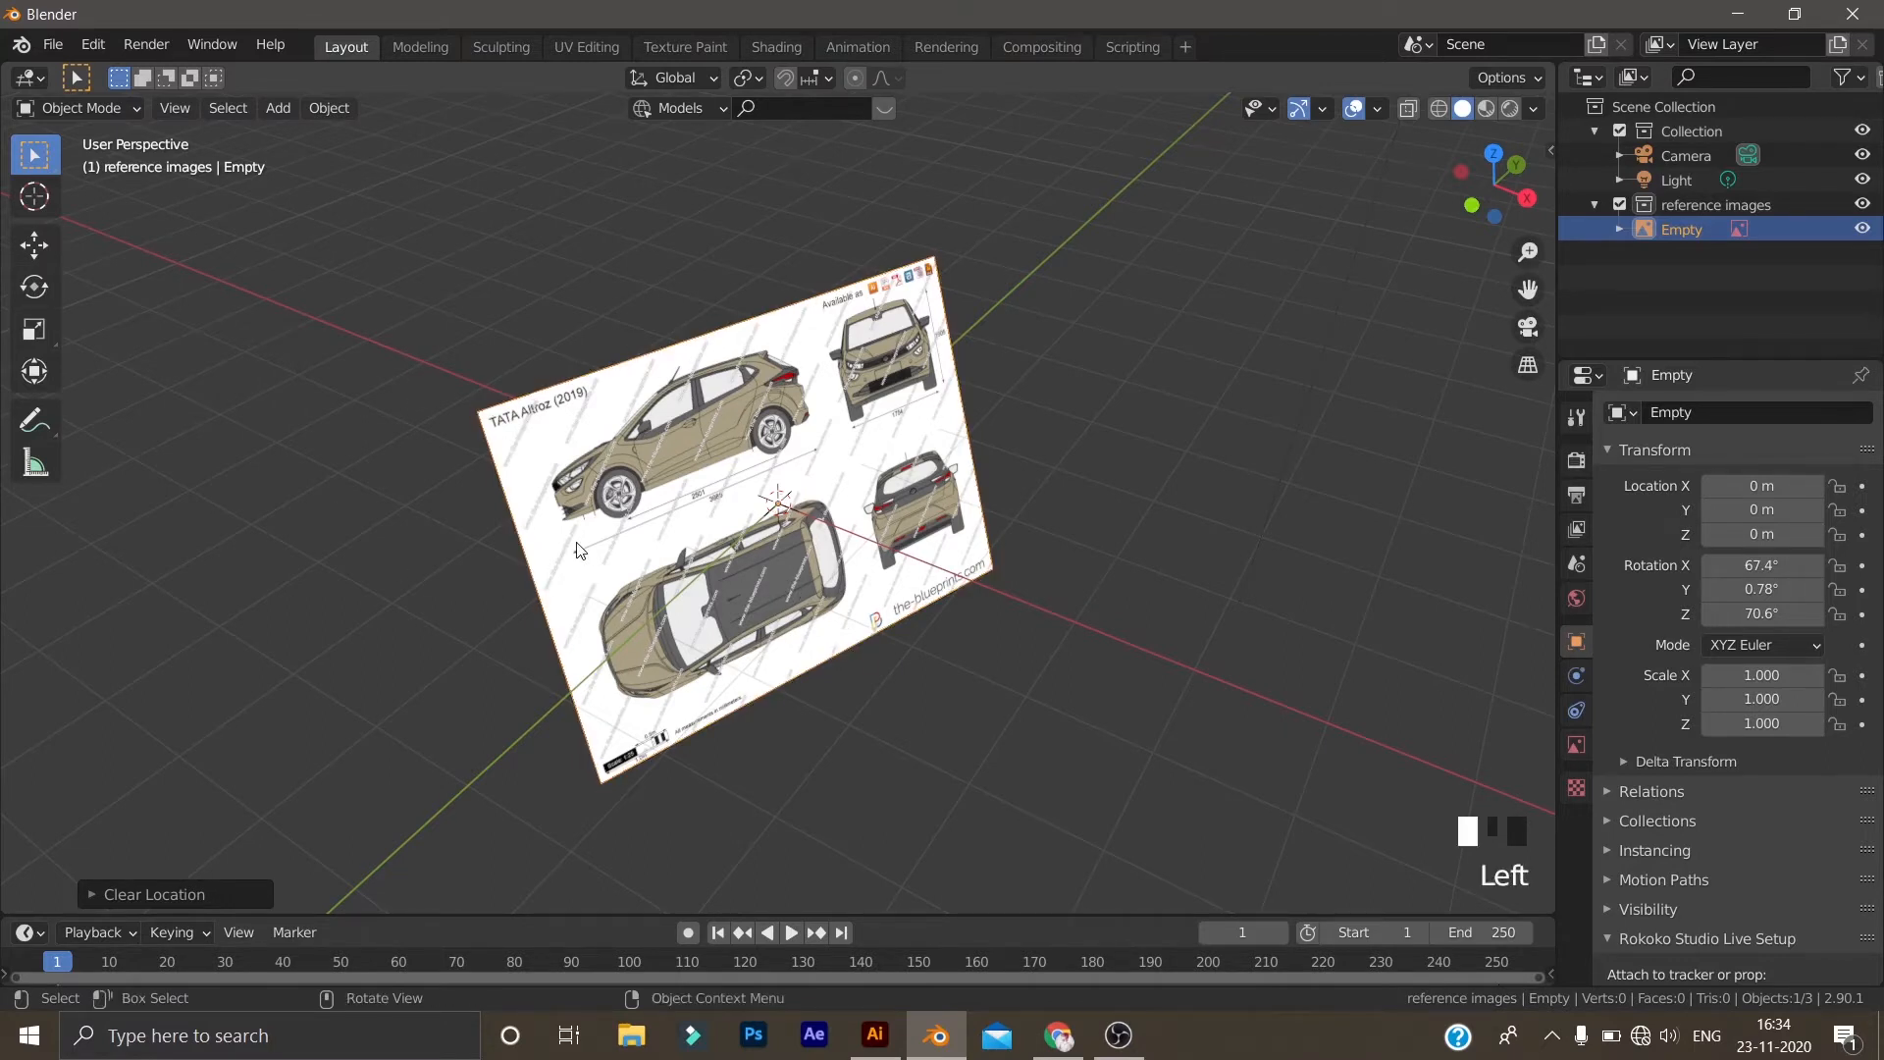
pyautogui.hotkey('alt', 'r')
# Rotate the blueprint image 90° about the X axis so it stands upright in front view
pyautogui.moveTo(578, 547); pyautogui.dragTo(840, 644, button='middle')
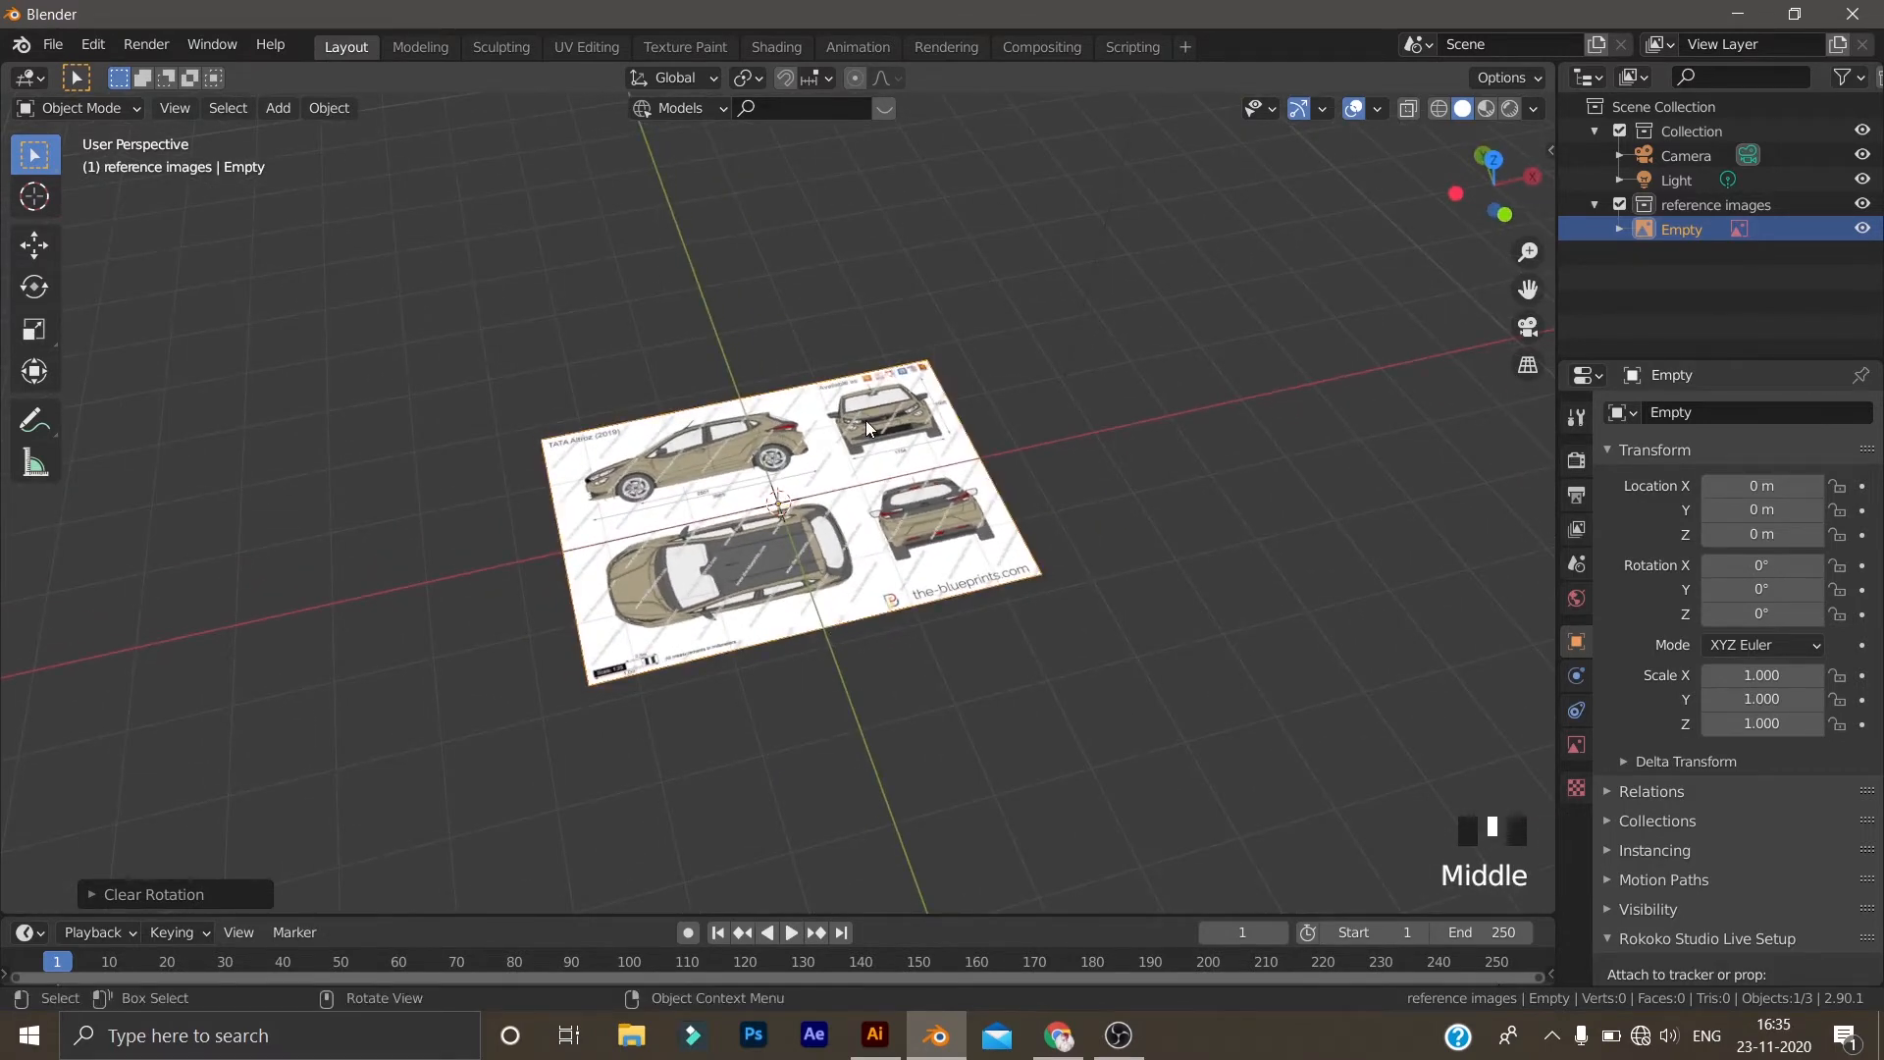
pyautogui.press('KP_1')
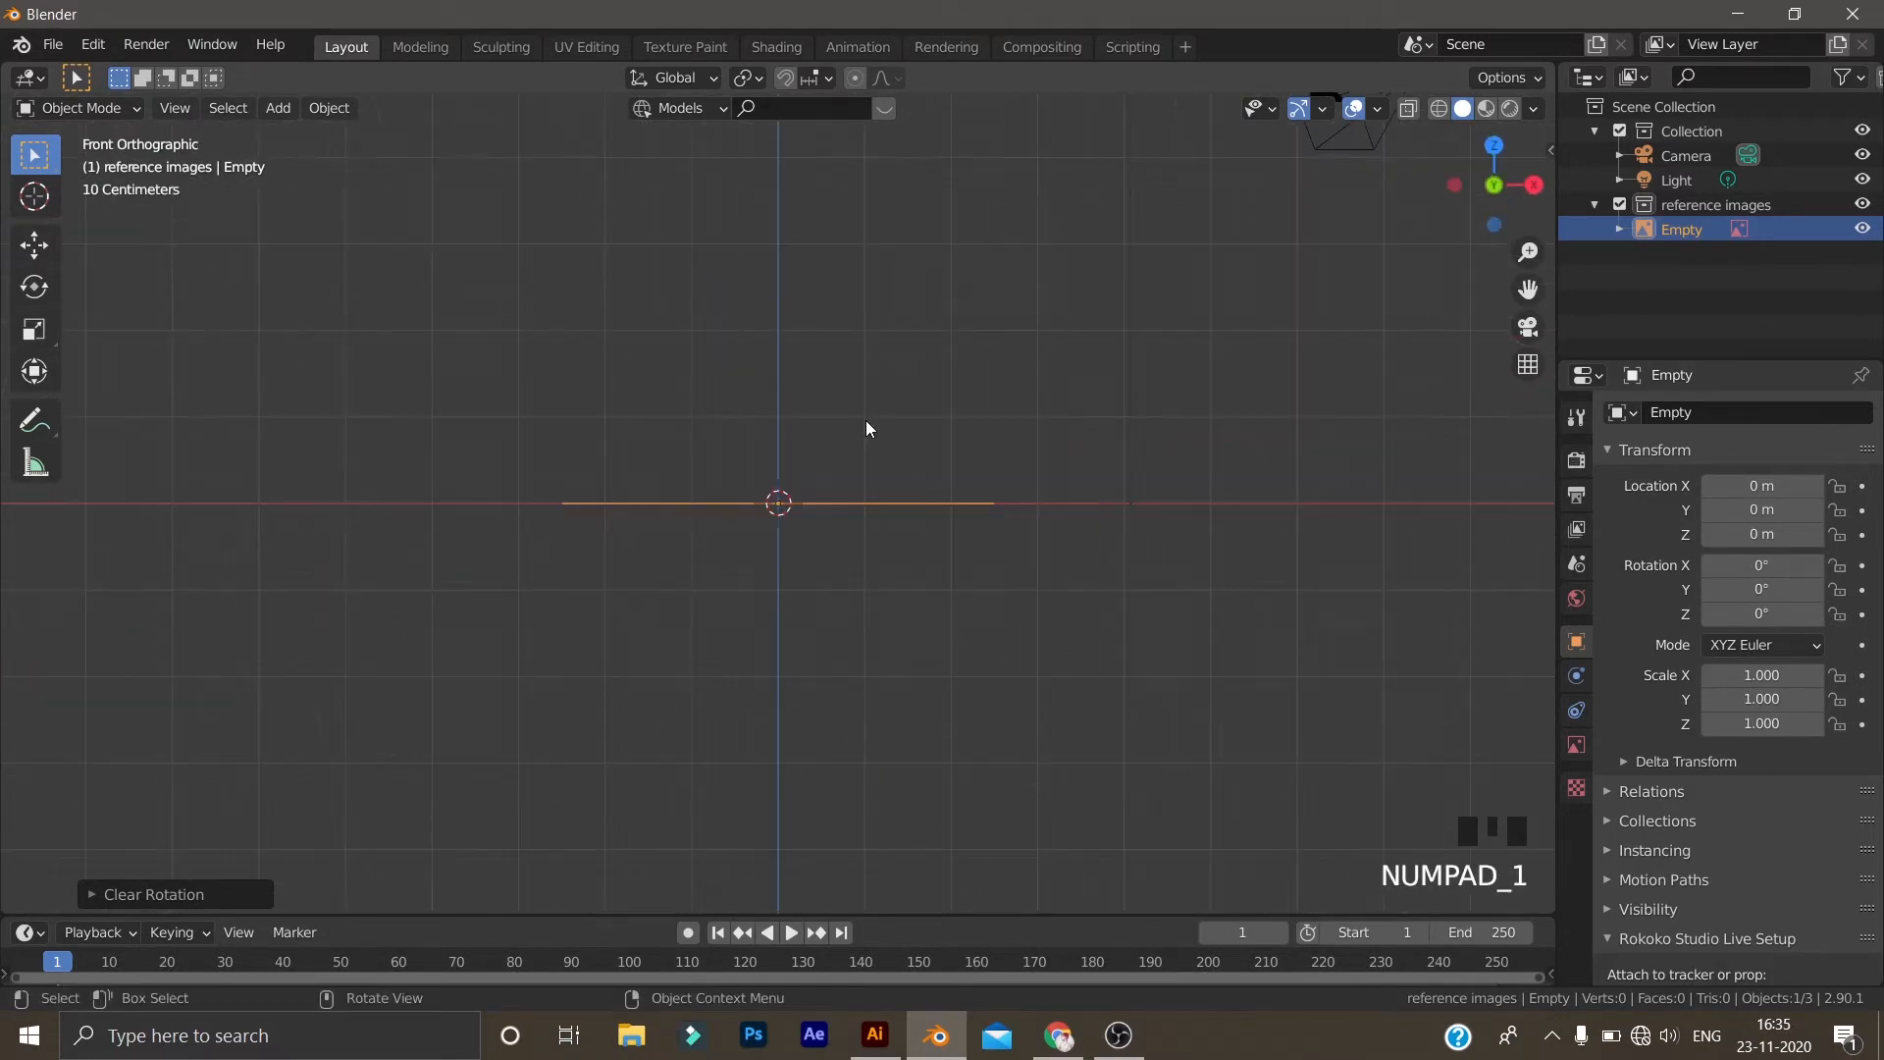
pyautogui.write('rx90')
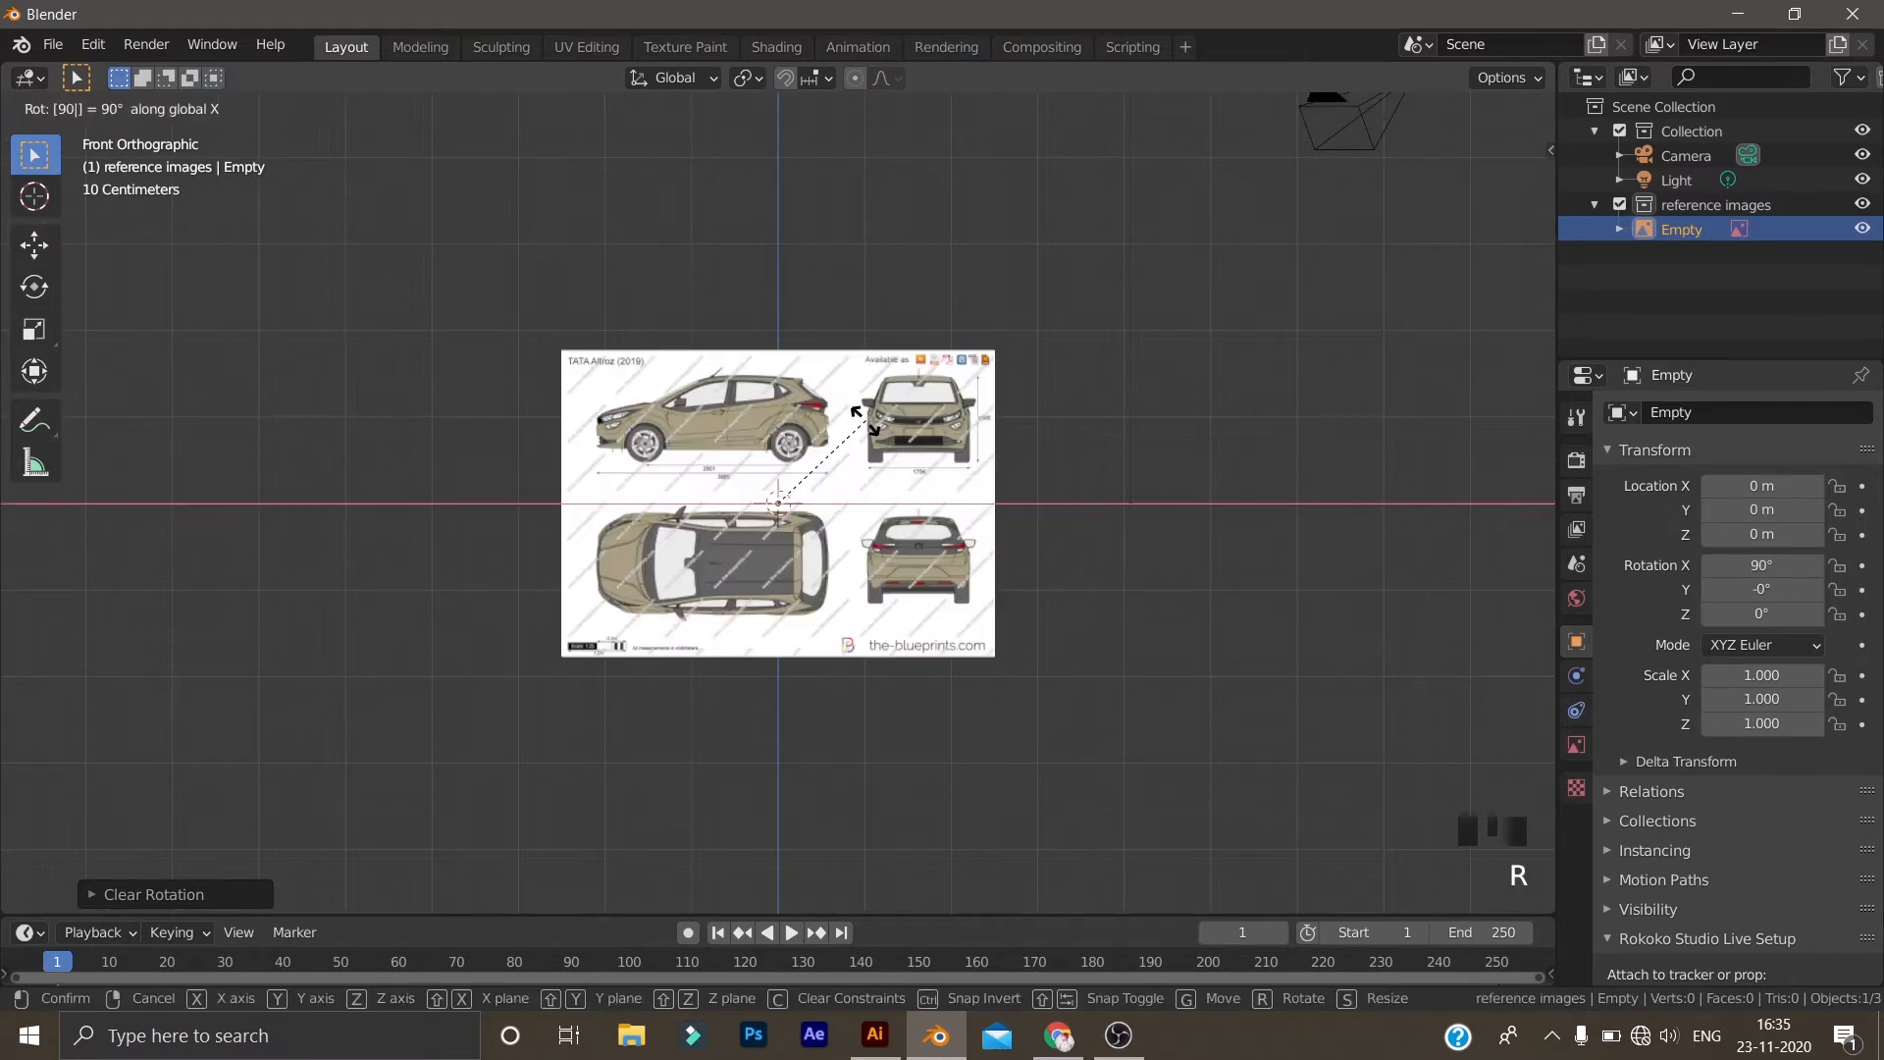
pyautogui.press('Return')
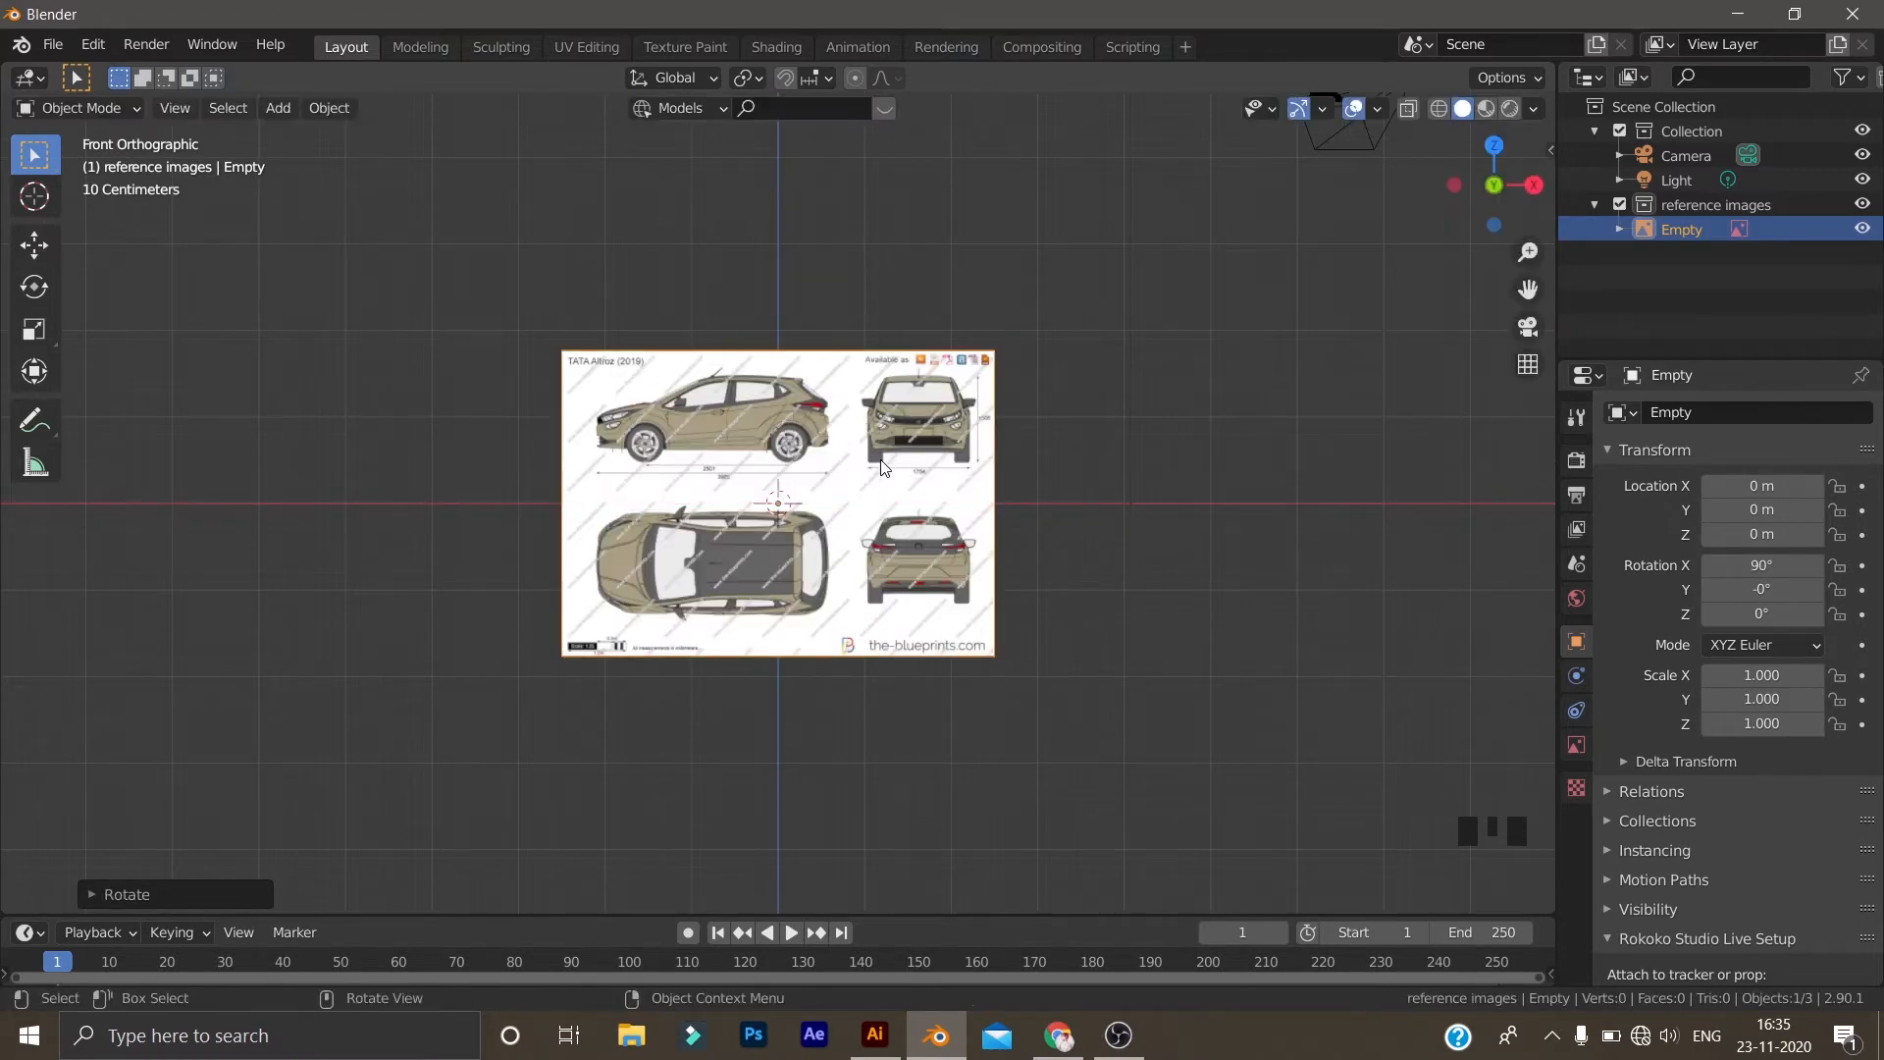
# Enable transparency for the blueprint image and lower its opacity to 0.789
pyautogui.scroll(5, 859, 480)
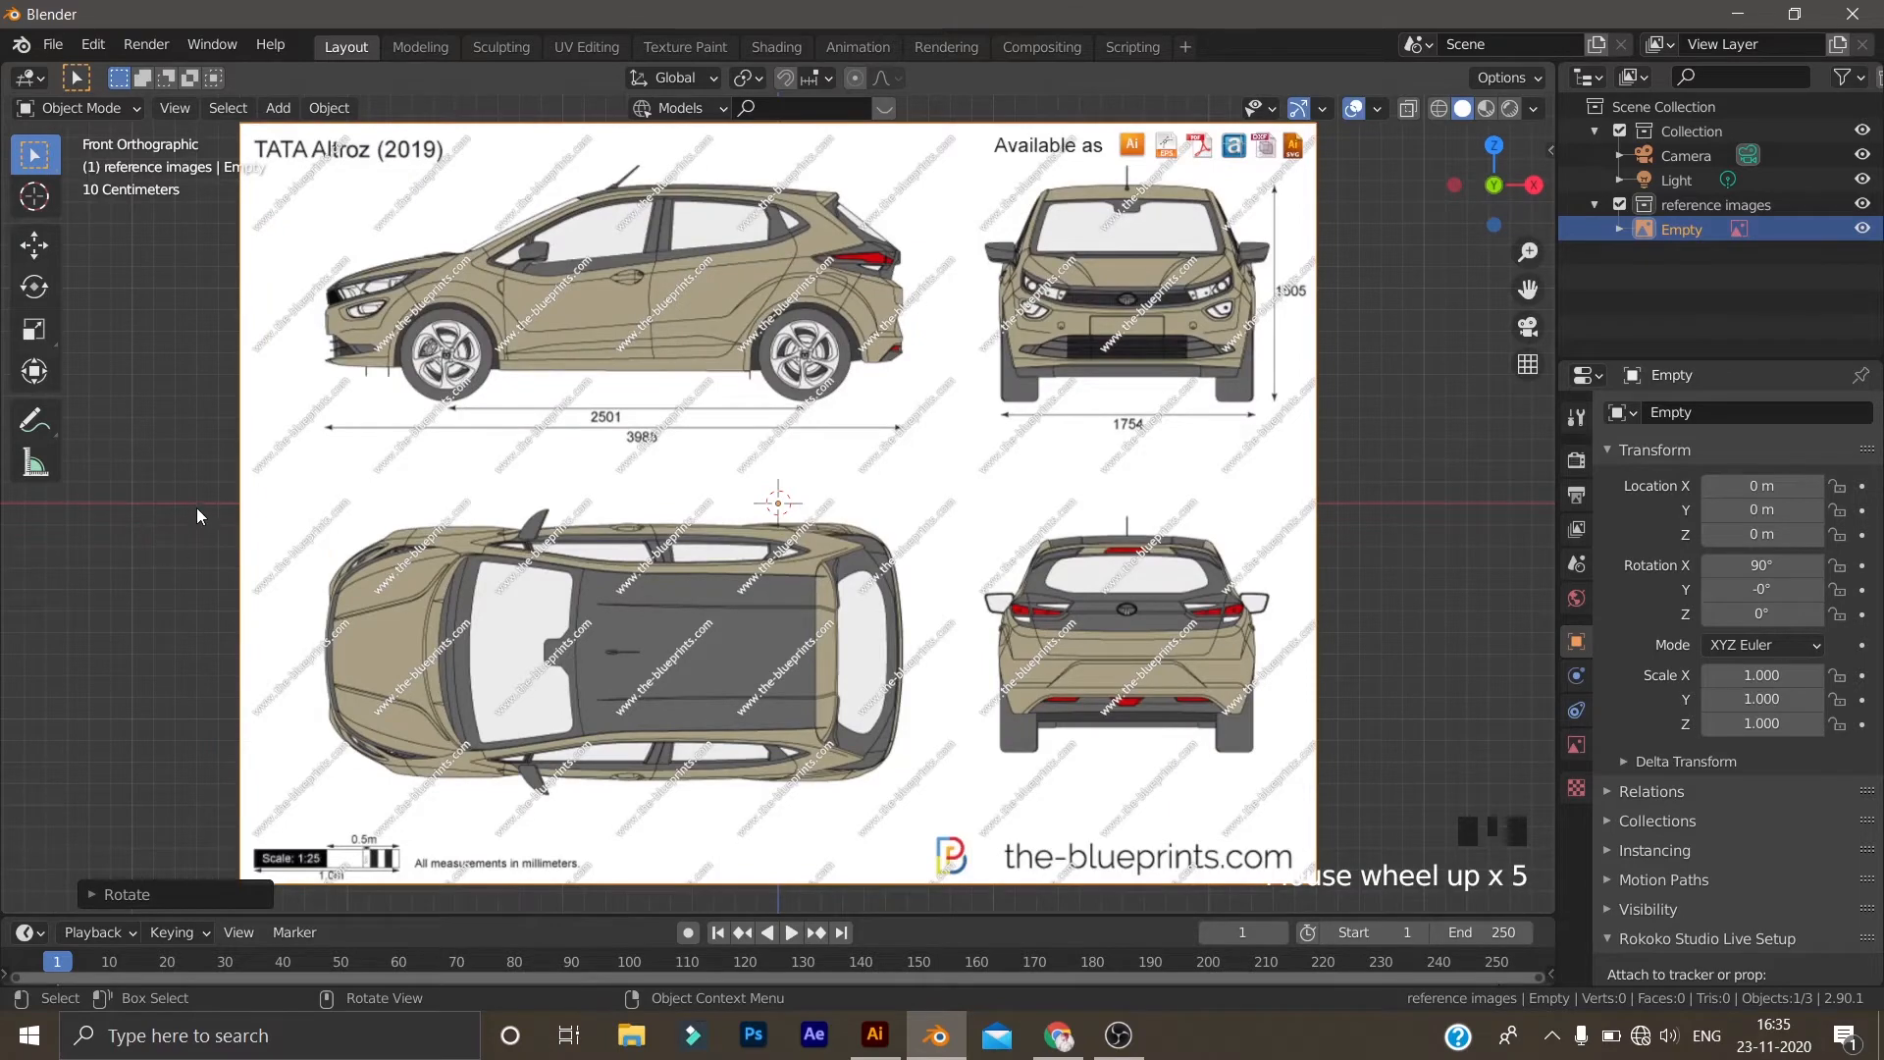
pyautogui.scroll(-4, 1072, 222)
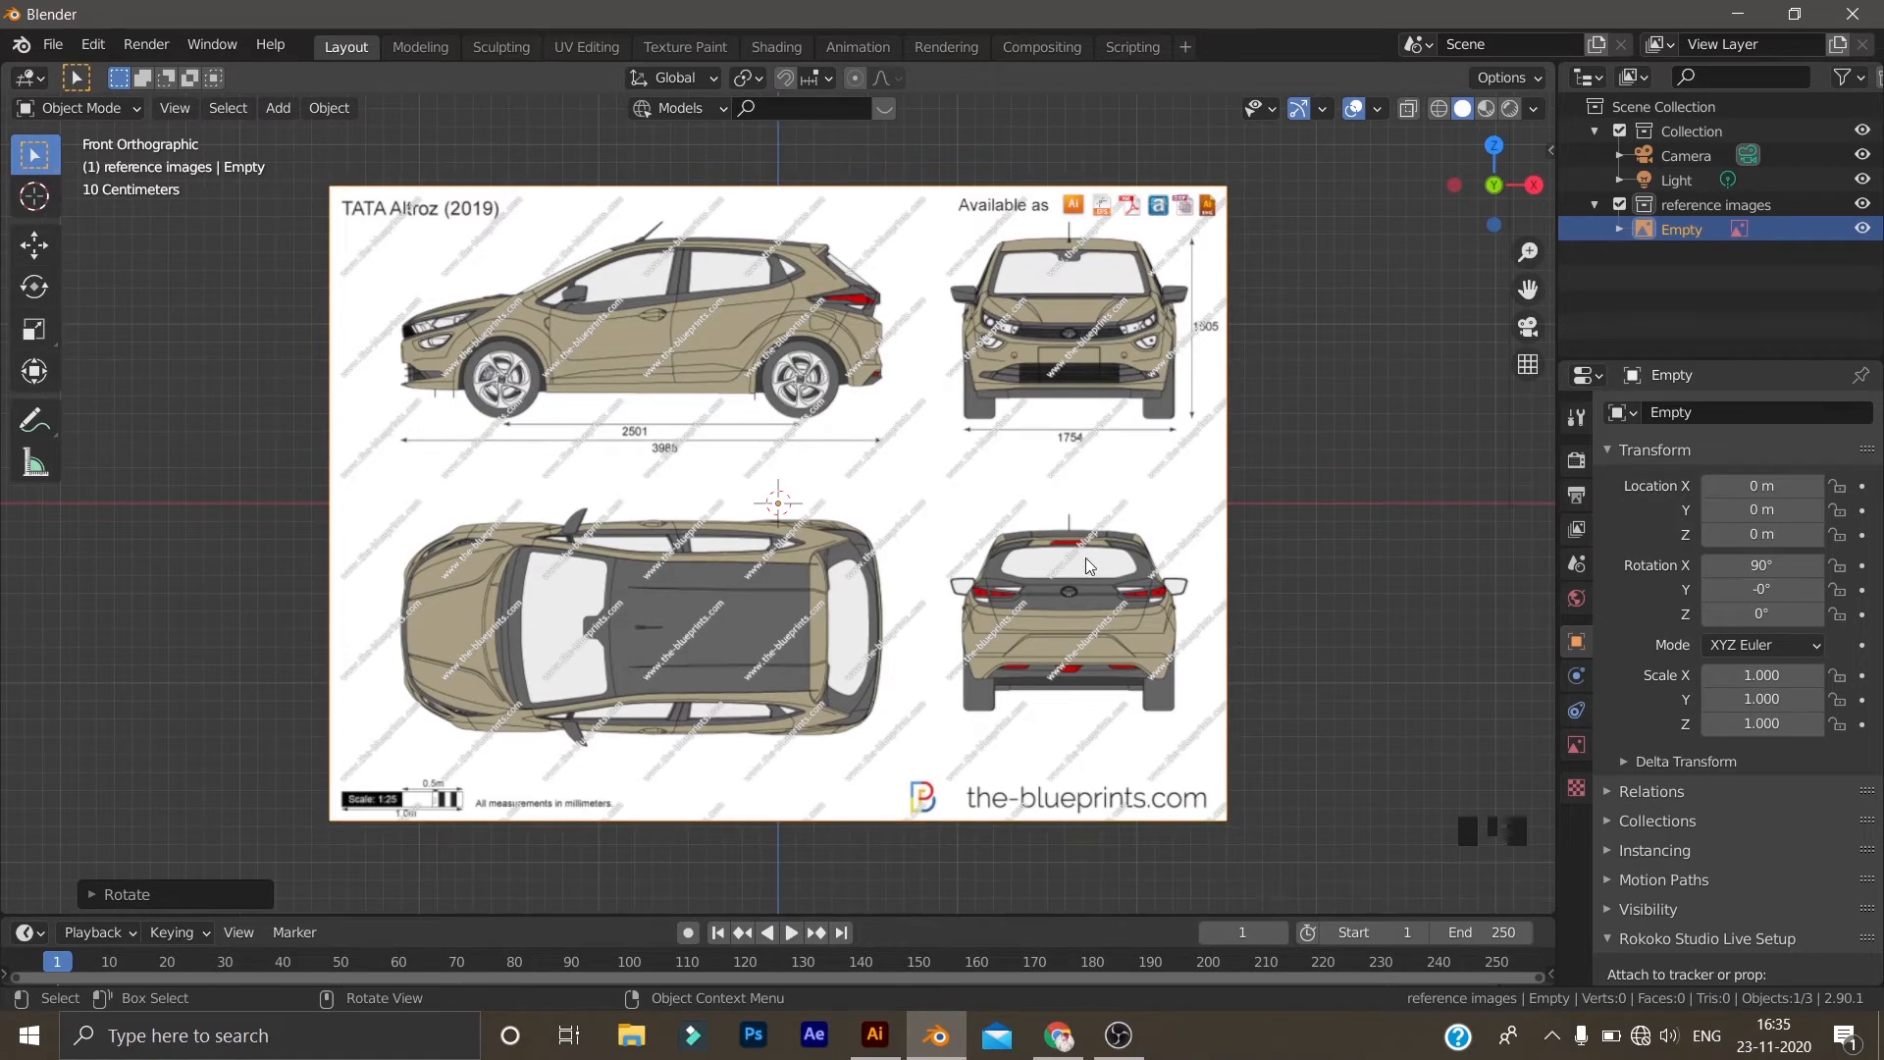
pyautogui.click(1578, 746)
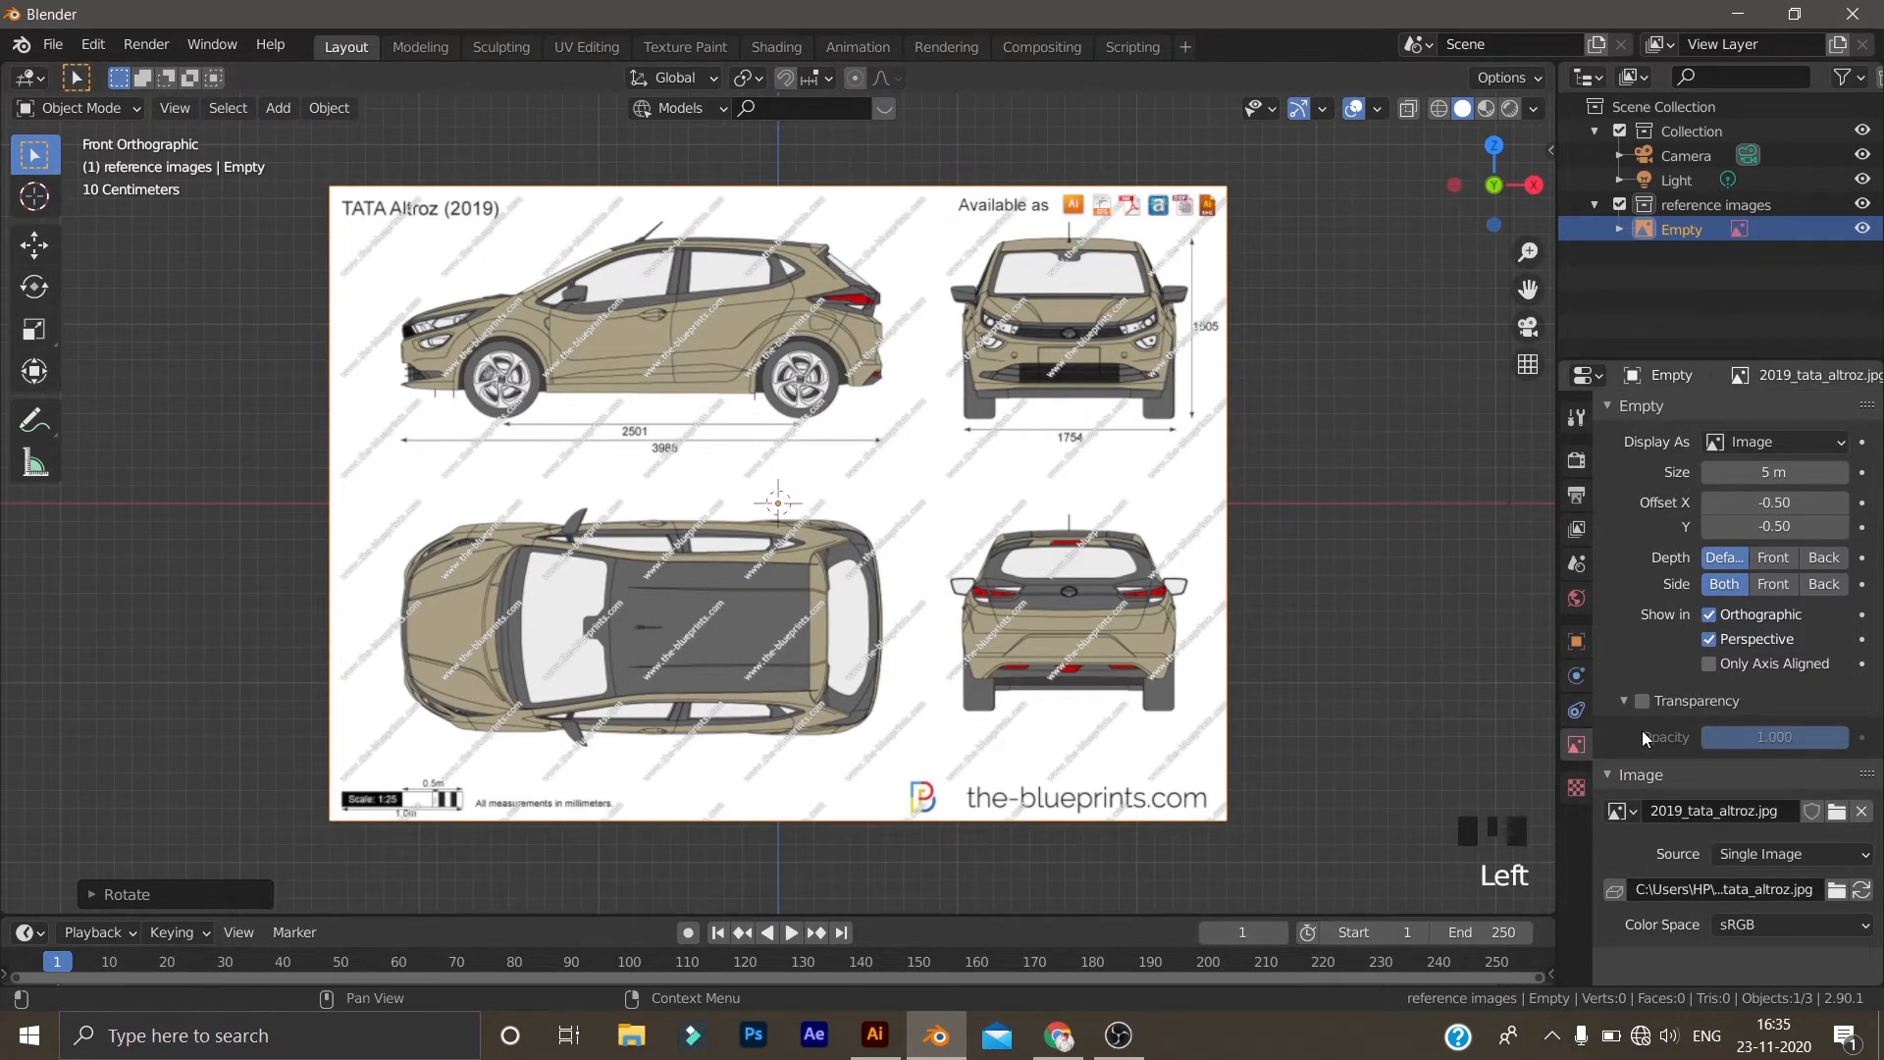
pyautogui.click(1641, 701)
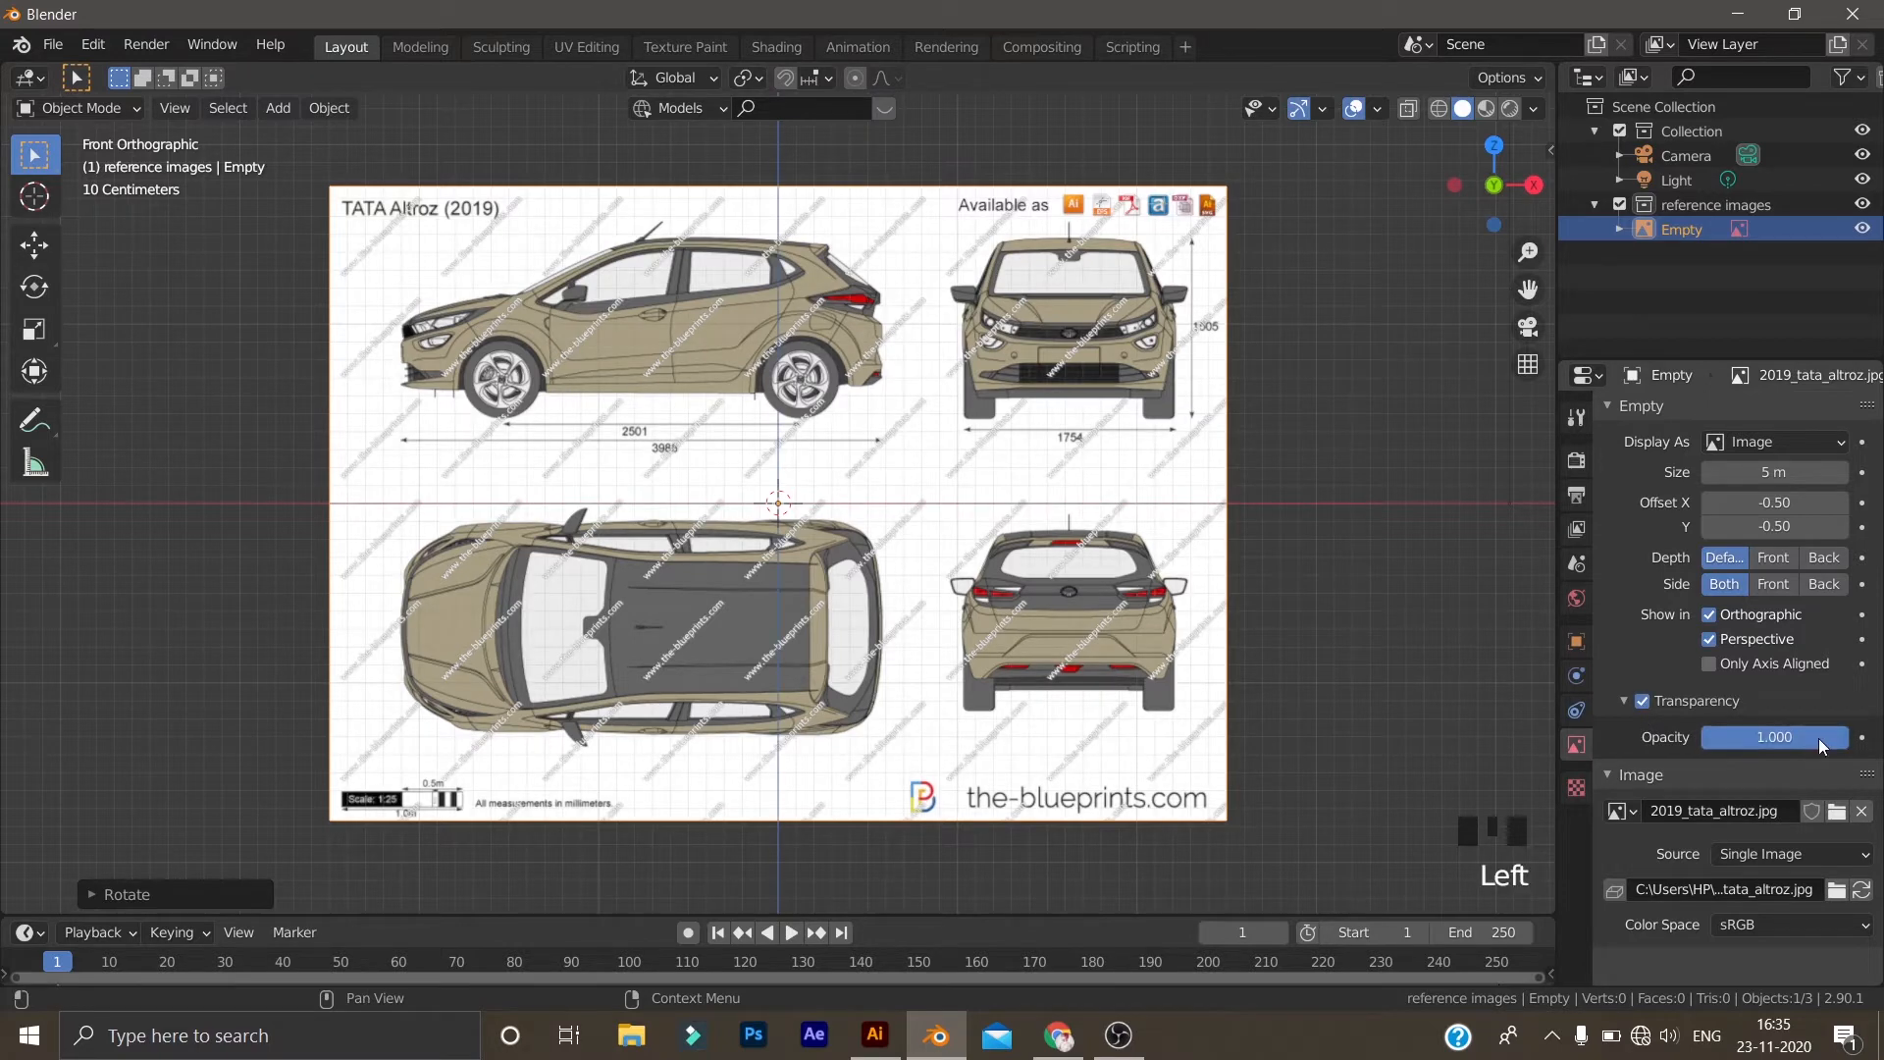
pyautogui.moveTo(1827, 746); pyautogui.dragTo(1813, 746)
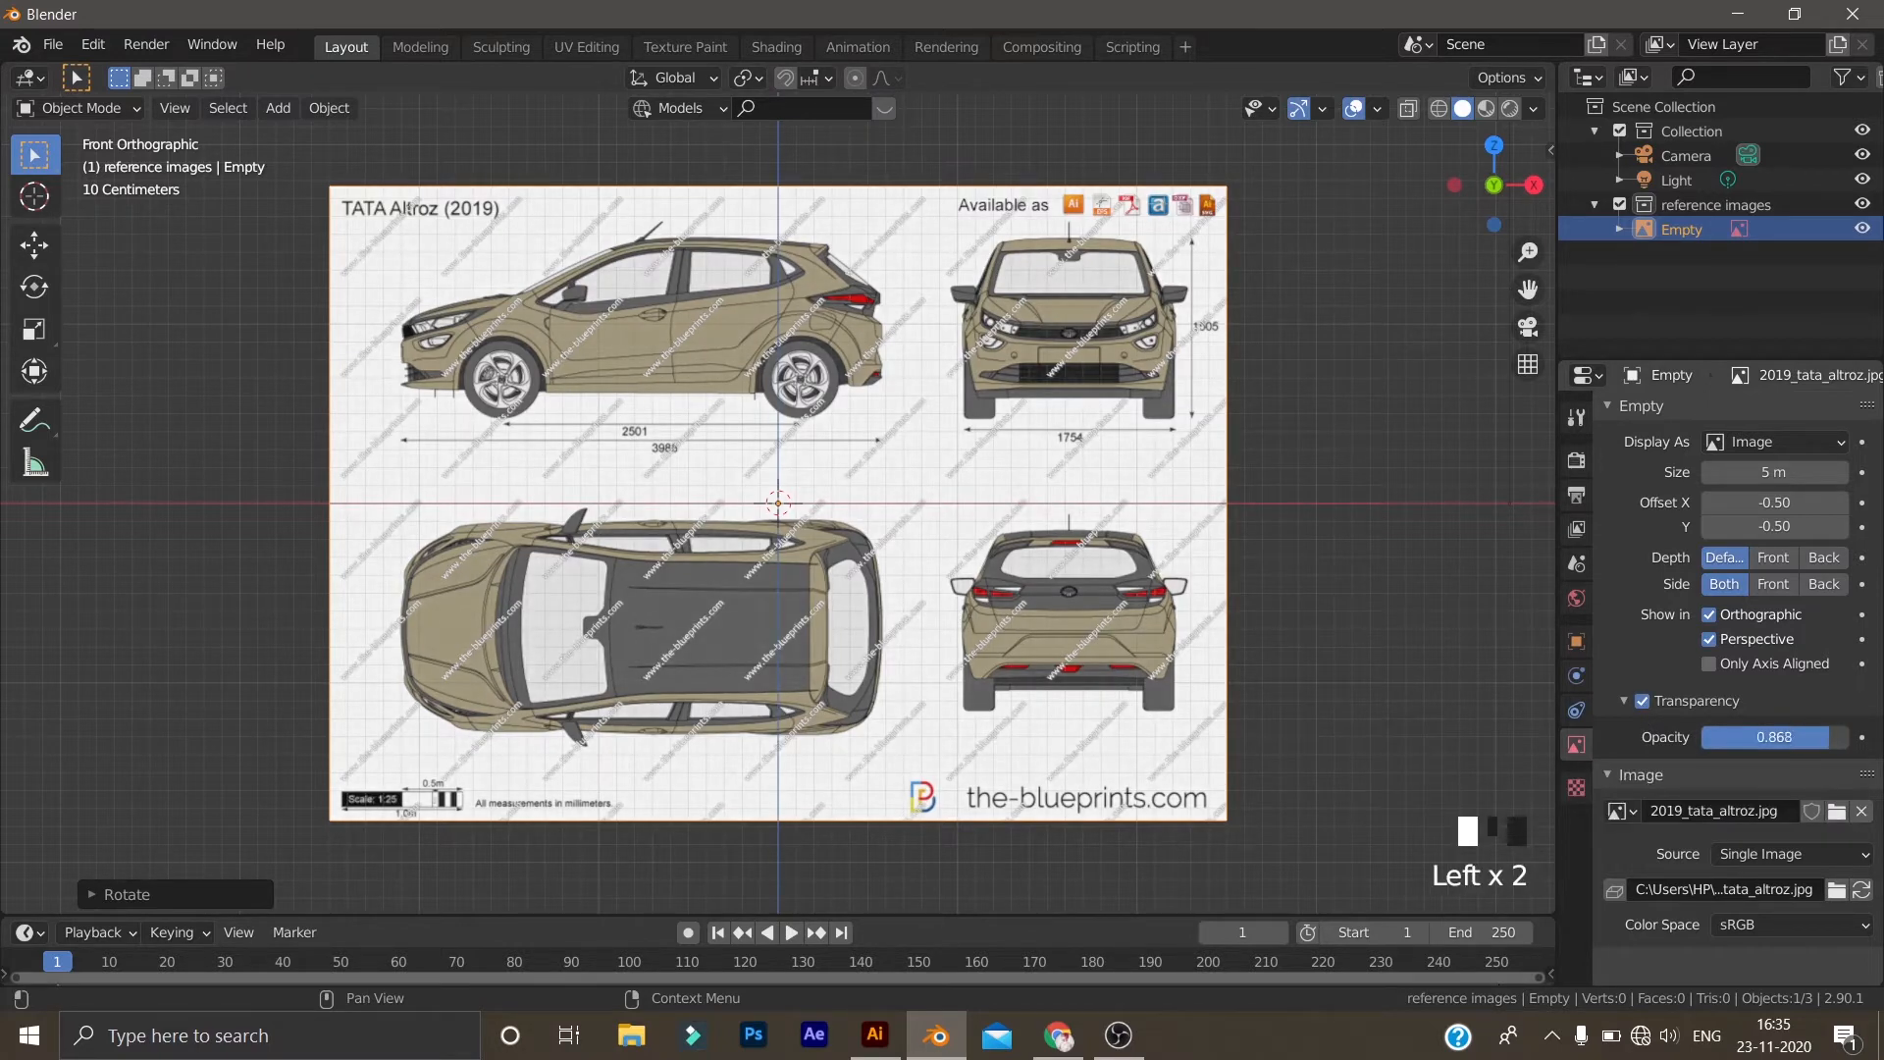
pyautogui.moveTo(1813, 745); pyautogui.dragTo(1811, 746)
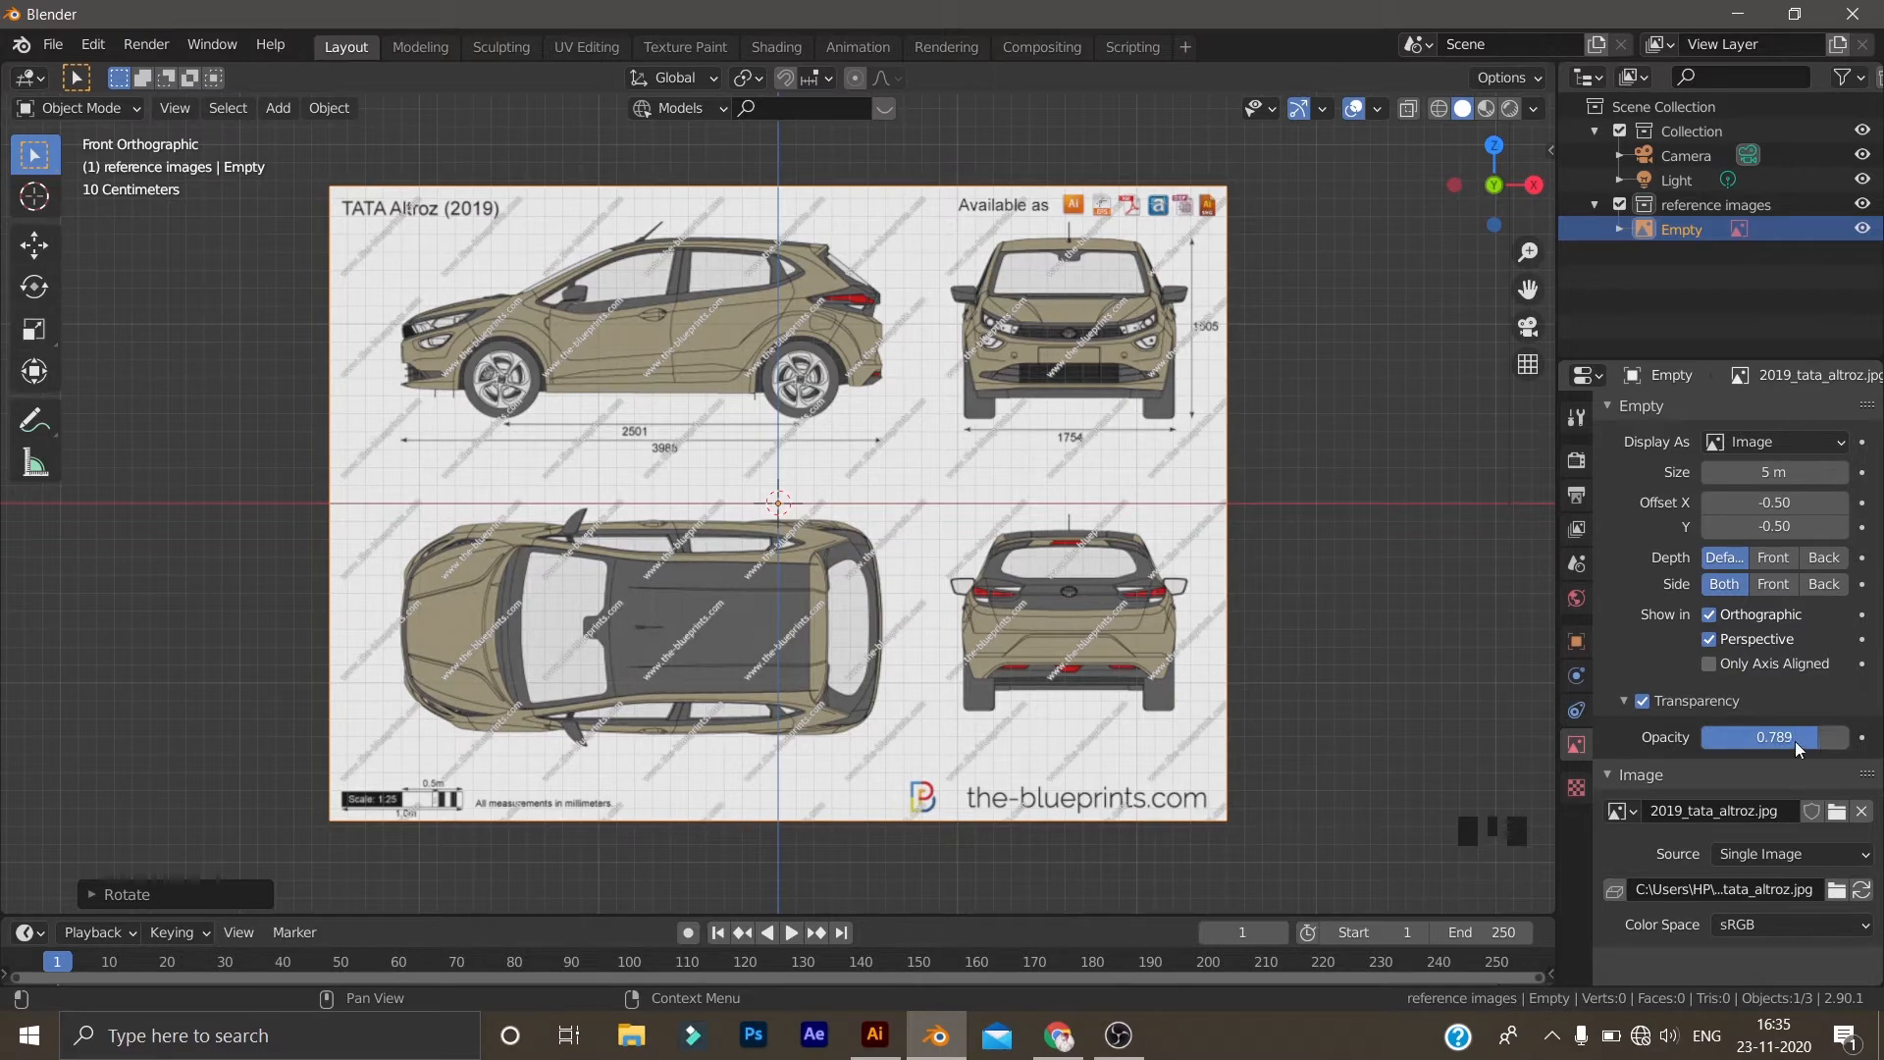
# Set the blueprint's X offset to -0.82 to centre the car's front view on the vertical axis
pyautogui.scroll(3, 1105, 450)
pyautogui.scroll(-3, 1216, 378)
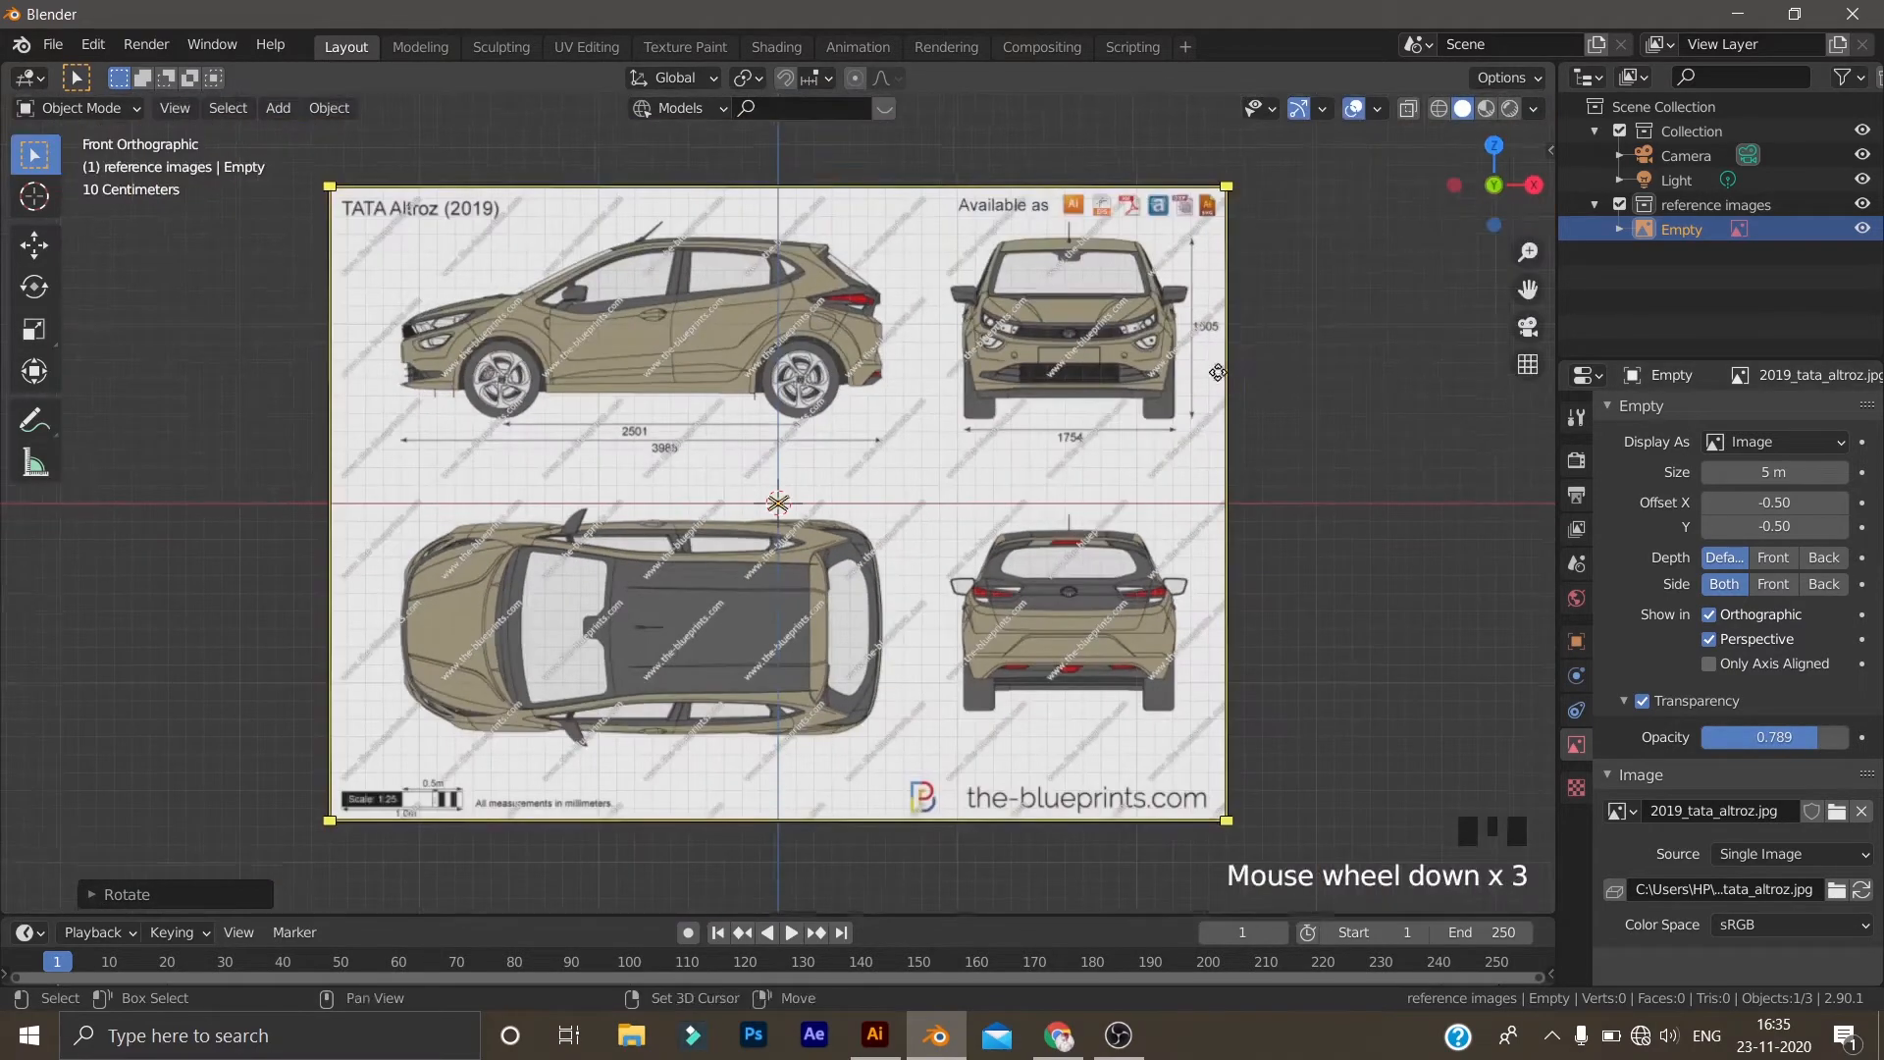
pyautogui.keyDown('shift'); pyautogui.moveTo(1069, 549); pyautogui.dragTo(865, 565, button='middle'); pyautogui.keyUp('shift')
pyautogui.scroll(4, 916, 308)
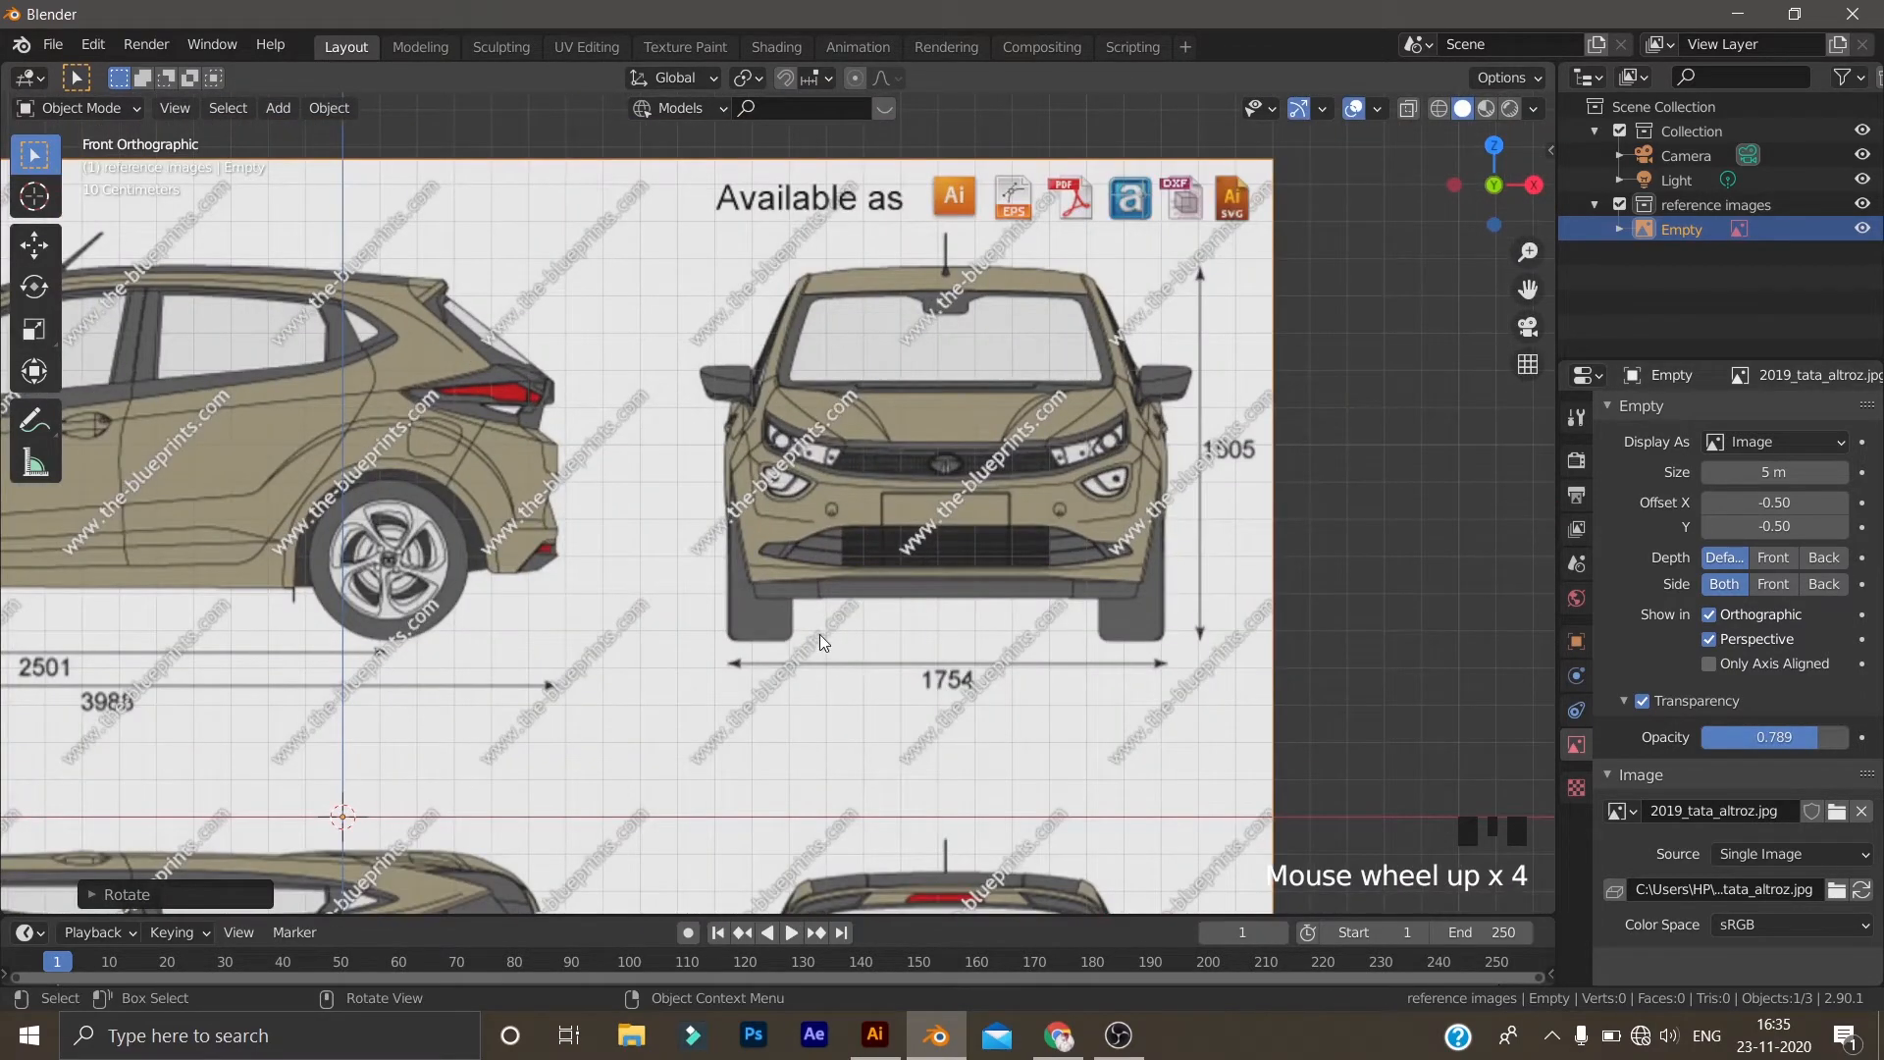
pyautogui.scroll(-3, 820, 648)
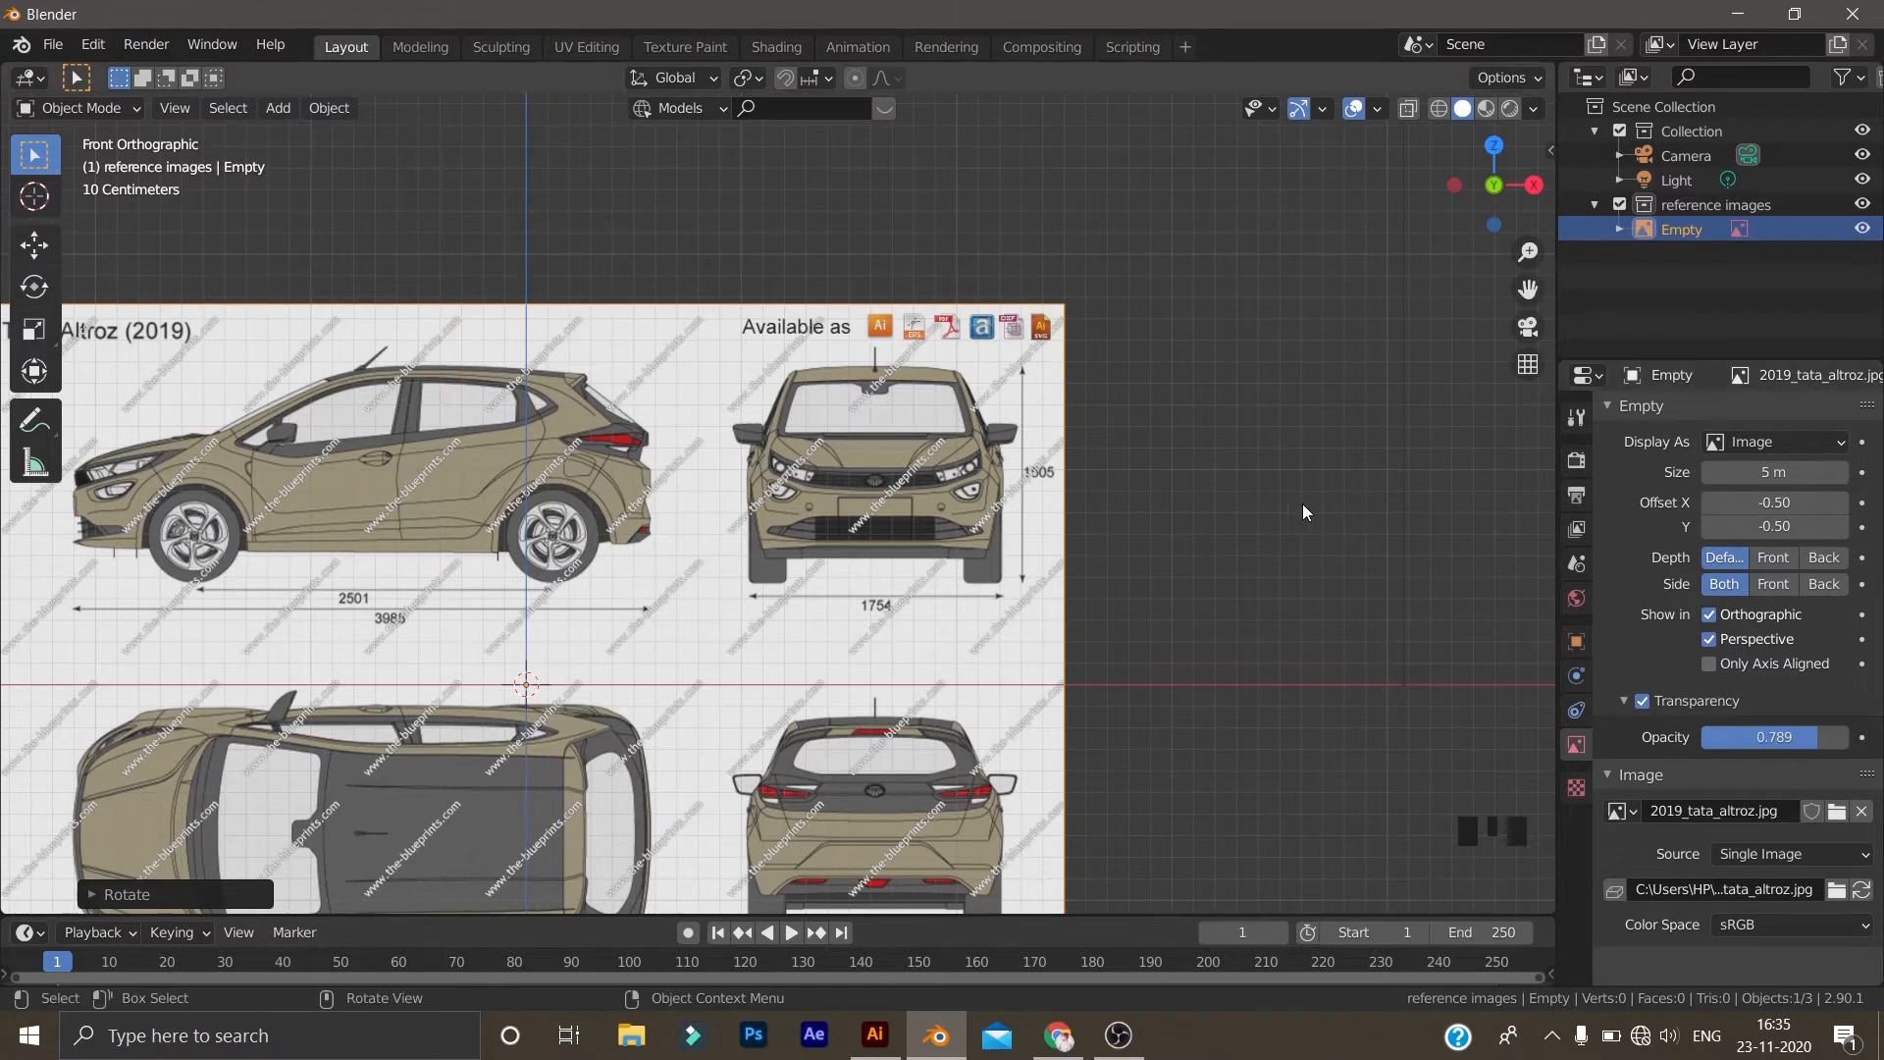
pyautogui.scroll(6, 1231, 511)
pyautogui.scroll(-5, 1229, 510)
pyautogui.moveTo(1752, 503); pyautogui.dragTo(1438, 503)
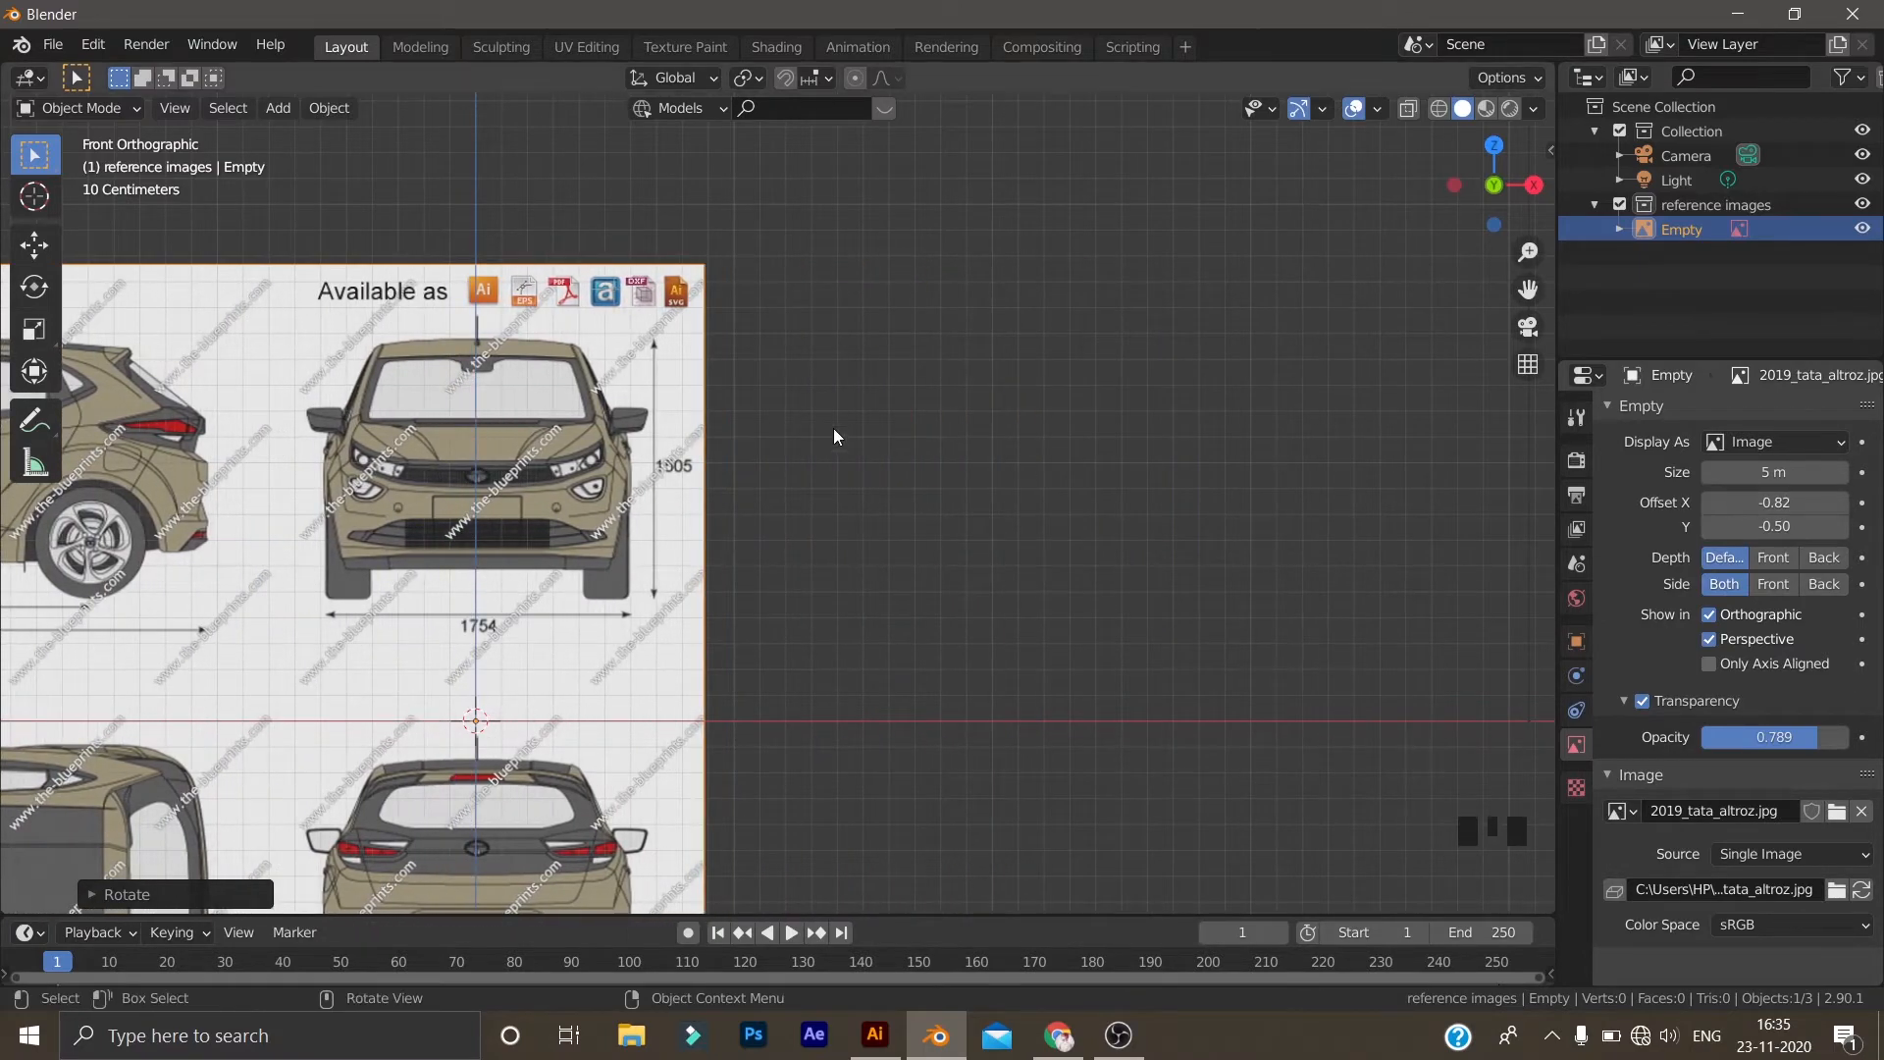
# Examine up close how the car's front view lines up with the vertical centre axis
pyautogui.scroll(6, 785, 404)
pyautogui.keyDown('shift'); pyautogui.moveTo(785, 404); pyautogui.dragTo(1227, 586, button='middle'); pyautogui.keyUp('shift')
pyautogui.scroll(3, 977, 604)
pyautogui.scroll(-4, 839, 583)
pyautogui.moveTo(839, 583); pyautogui.dragTo(831, 641, button='middle')
pyautogui.press('KP_1')
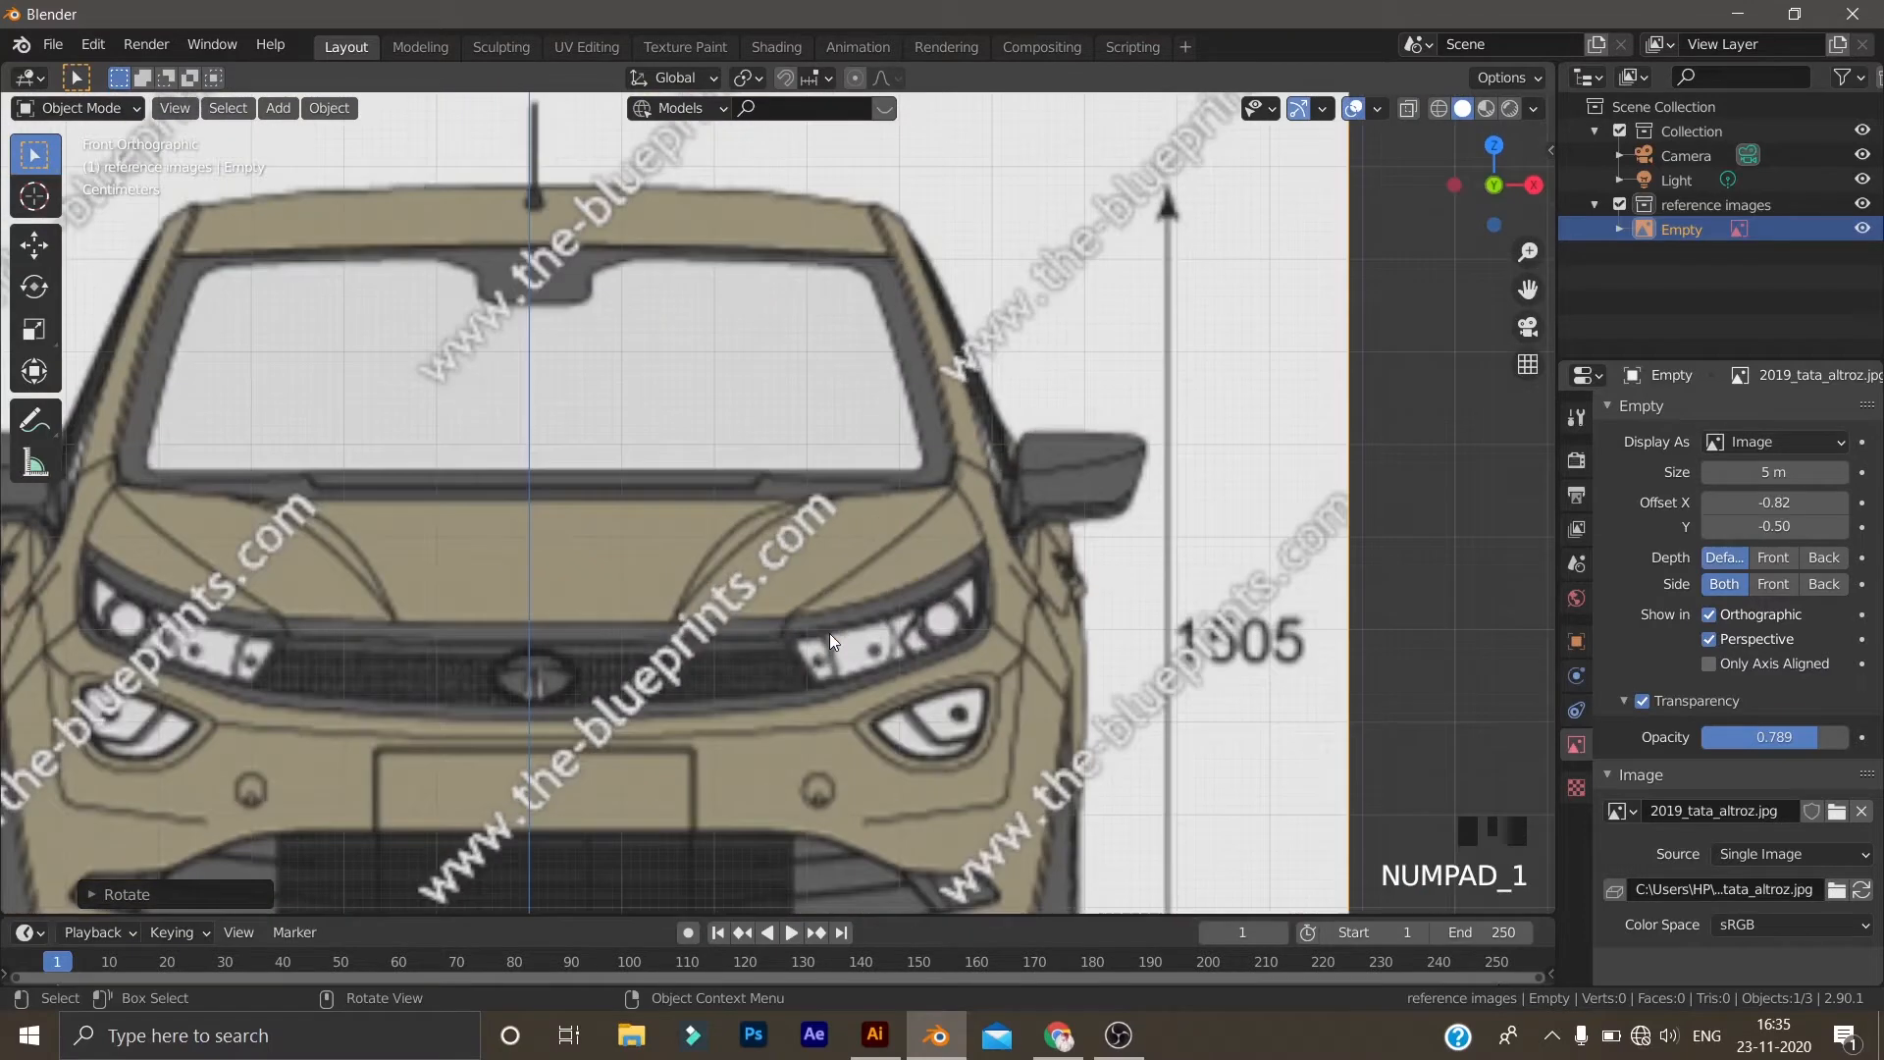
pyautogui.keyDown('shift'); pyautogui.moveTo(724, 442); pyautogui.dragTo(694, 348, button='middle'); pyautogui.keyUp('shift')
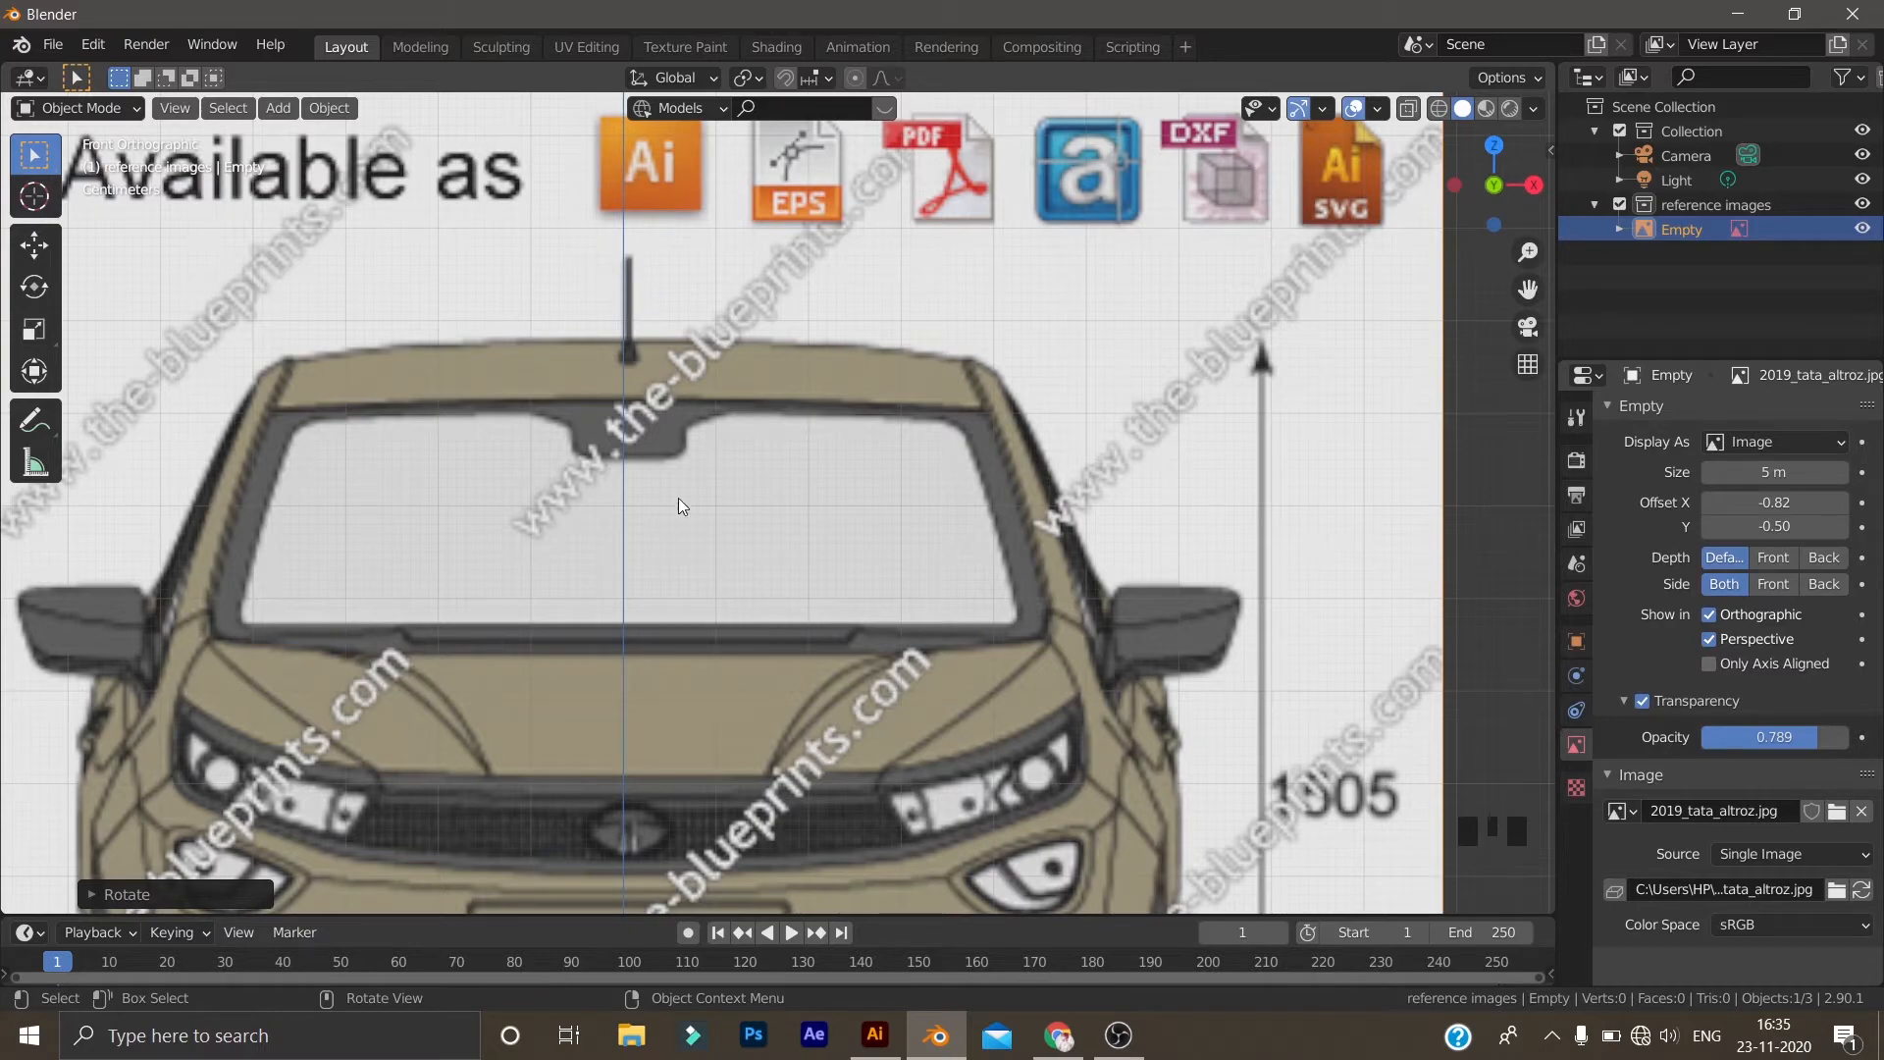
# Fine-tune the blueprint's X offset so the front view's roof antenna sits exactly on the vertical axis
pyautogui.scroll(2, 698, 699)
pyautogui.keyDown('shift'); pyautogui.moveTo(699, 699); pyautogui.dragTo(714, 475, button='middle'); pyautogui.keyUp('shift')
pyautogui.scroll(-2, 596, 646)
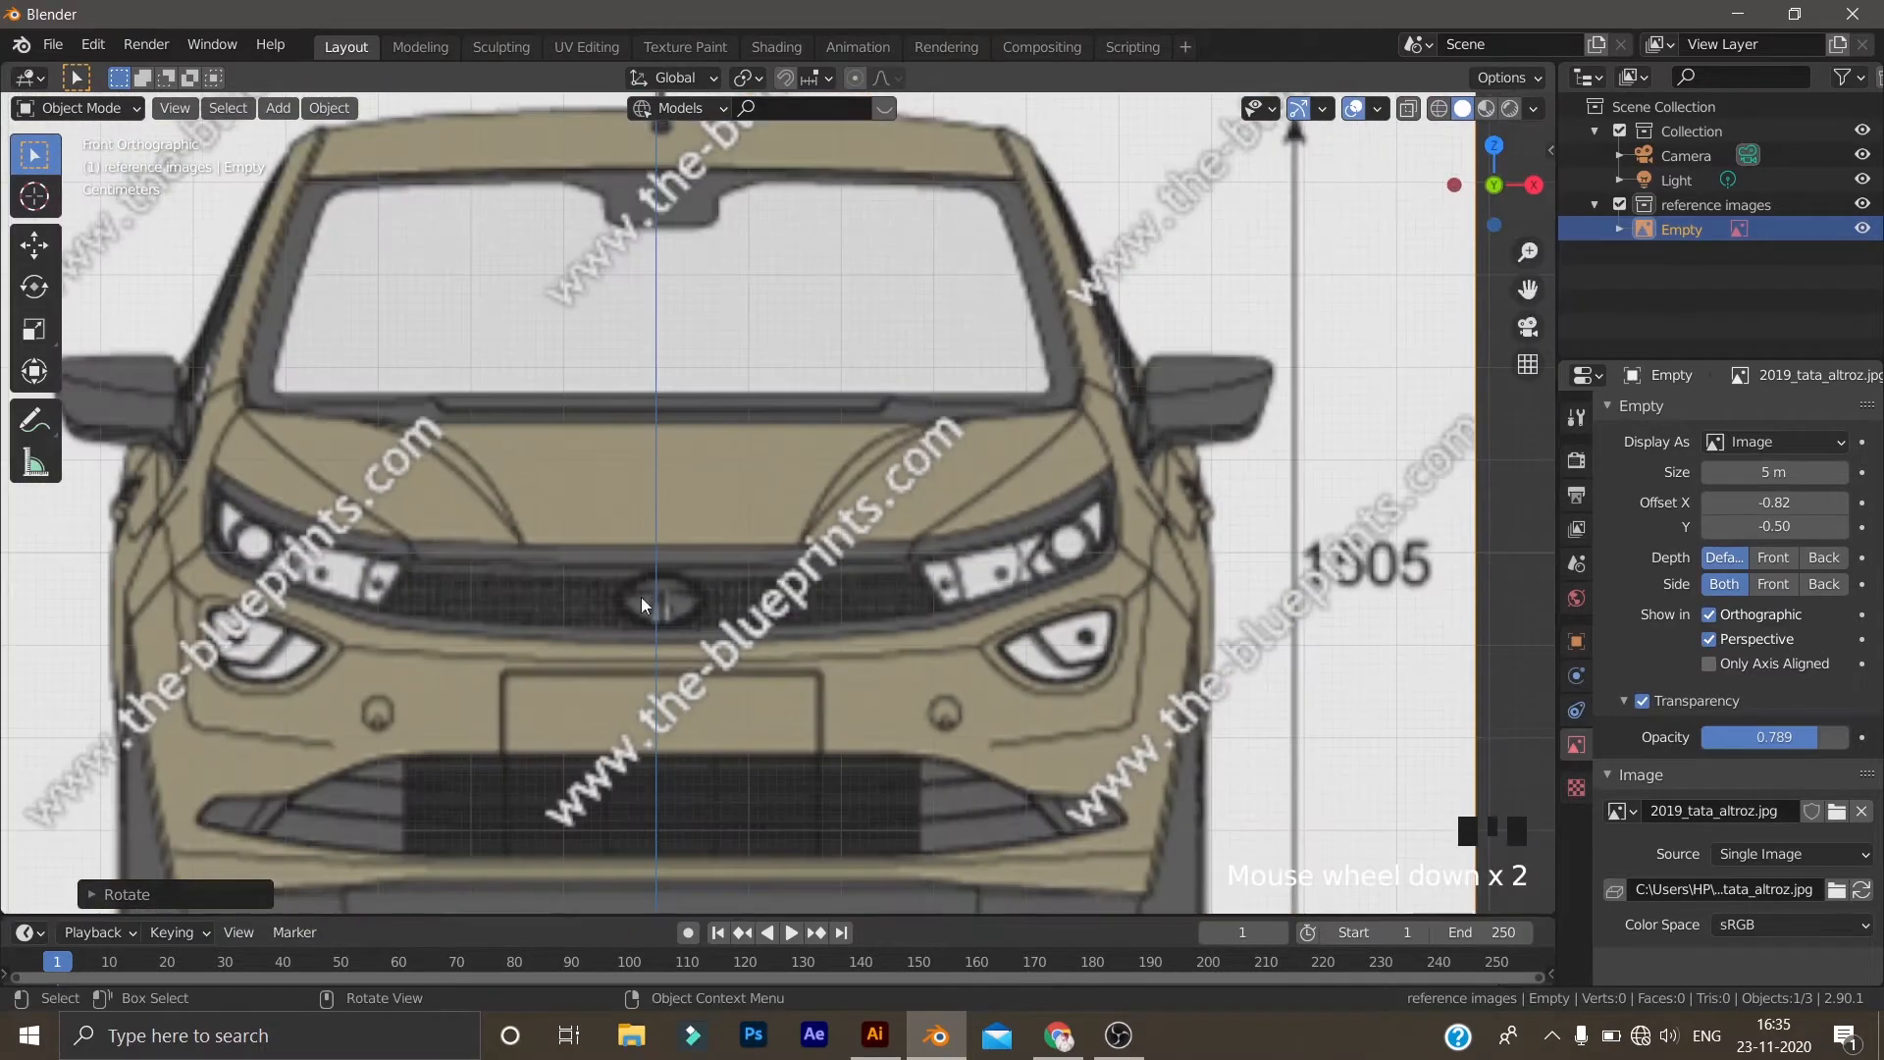
pyautogui.keyDown('shift'); pyautogui.moveTo(640, 596); pyautogui.dragTo(667, 730, button='middle'); pyautogui.keyUp('shift')
pyautogui.scroll(2, 722, 379)
pyautogui.keyDown('shift'); pyautogui.moveTo(722, 378); pyautogui.dragTo(722, 663, button='middle'); pyautogui.keyUp('shift')
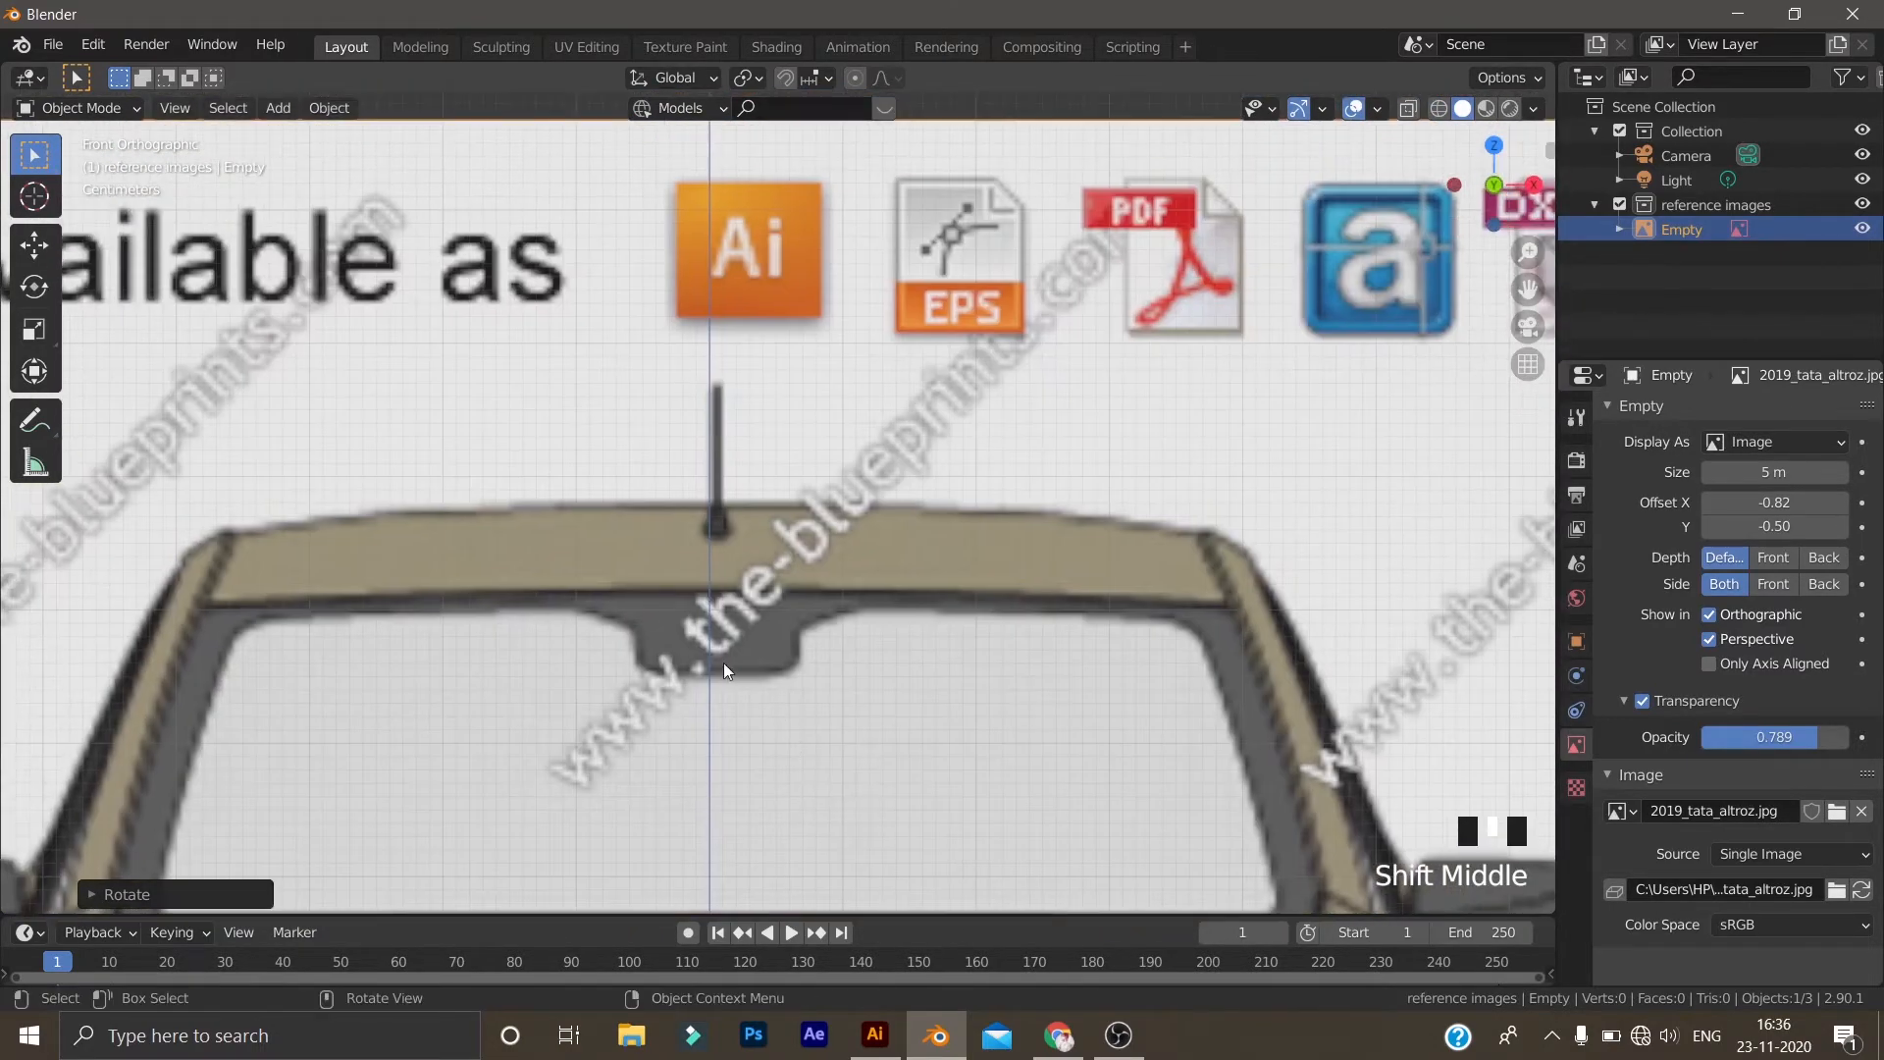
pyautogui.scroll(3, 647, 557)
pyautogui.keyDown('shift'); pyautogui.moveTo(659, 531); pyautogui.dragTo(697, 614, button='middle'); pyautogui.keyUp('shift')
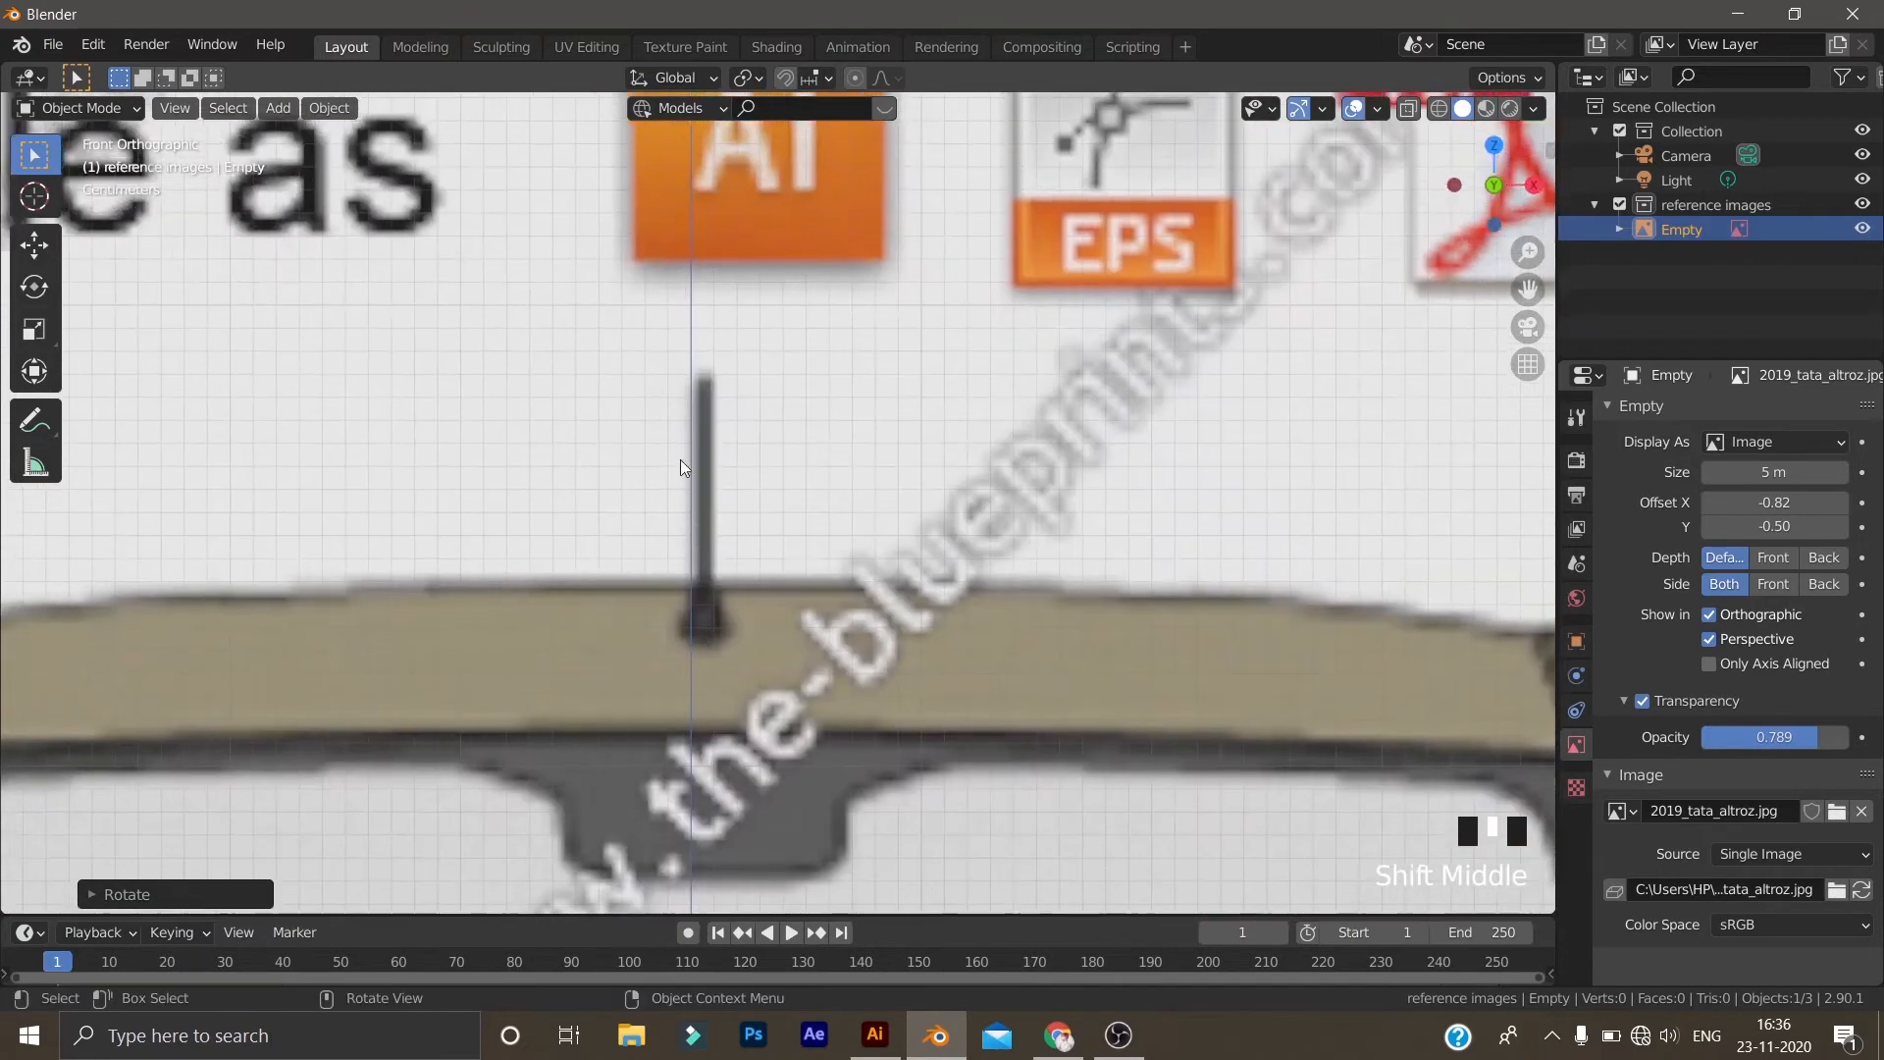
pyautogui.click(1774, 503)
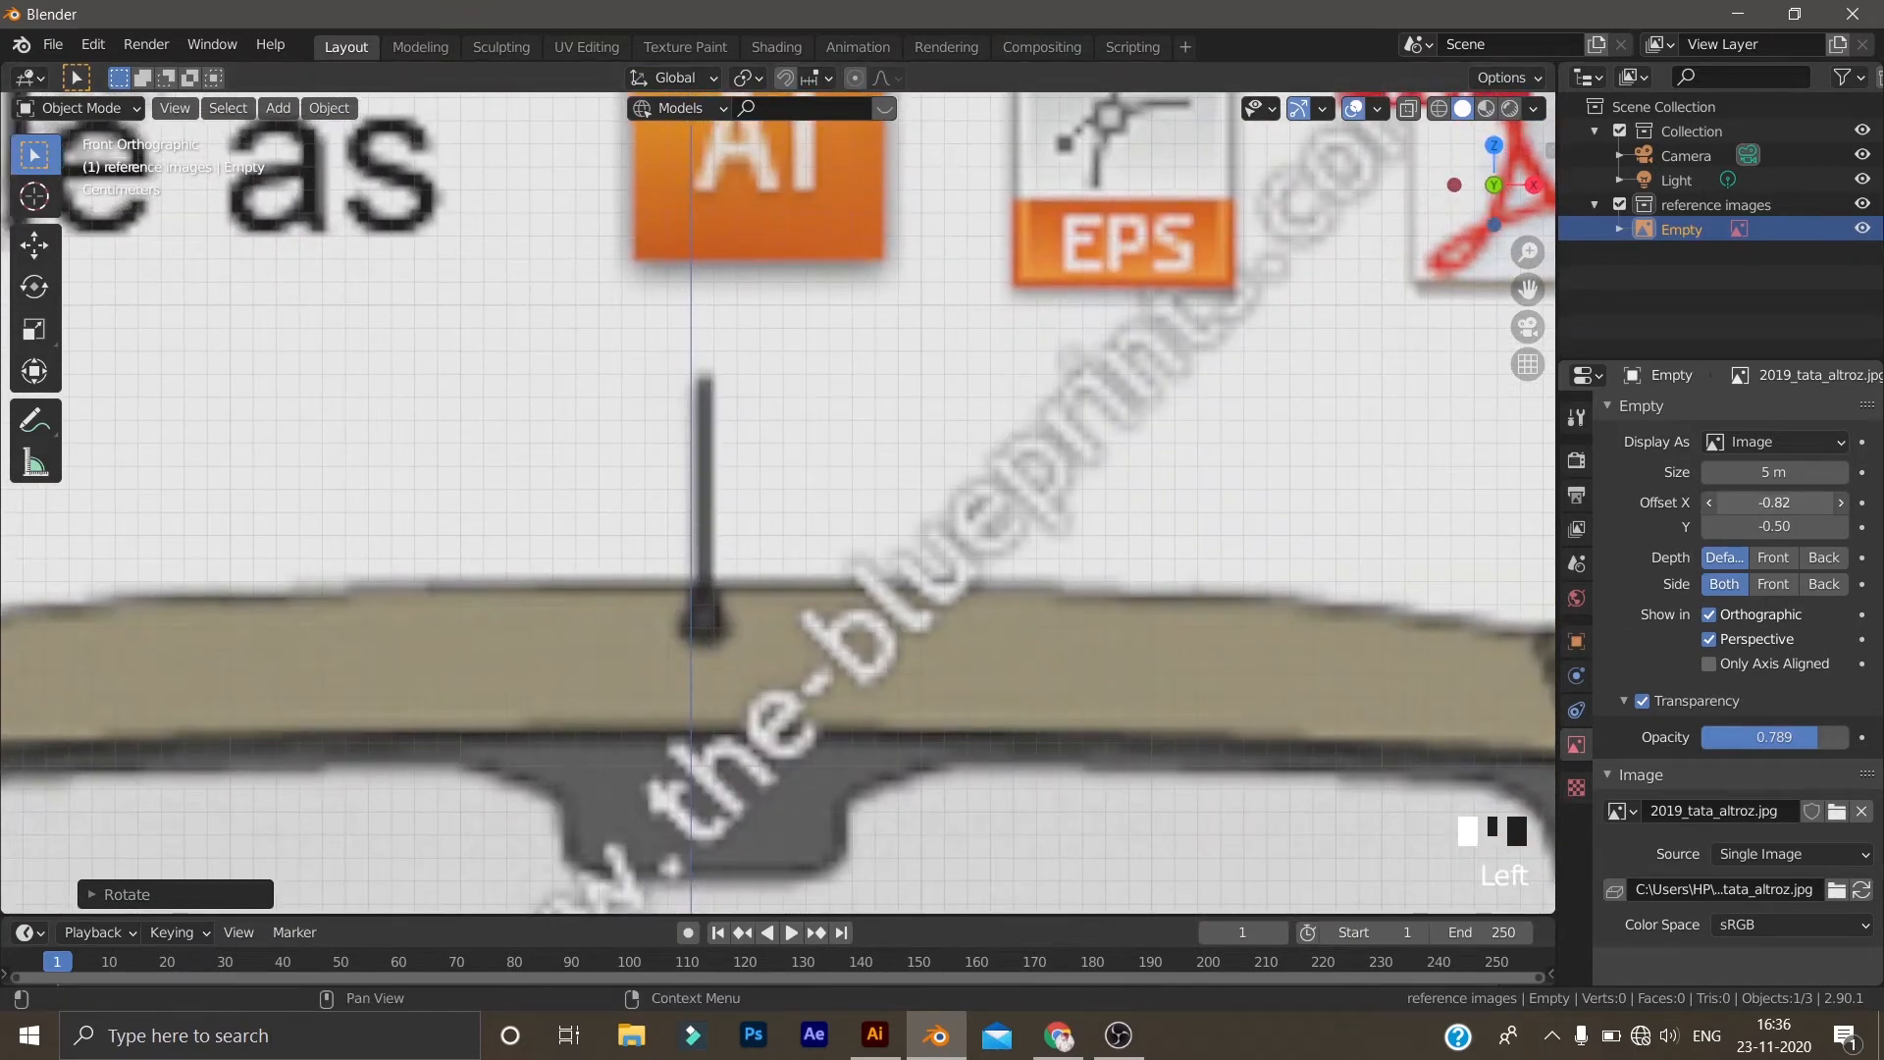
pyautogui.moveTo(1764, 502); pyautogui.dragTo(1768, 502)
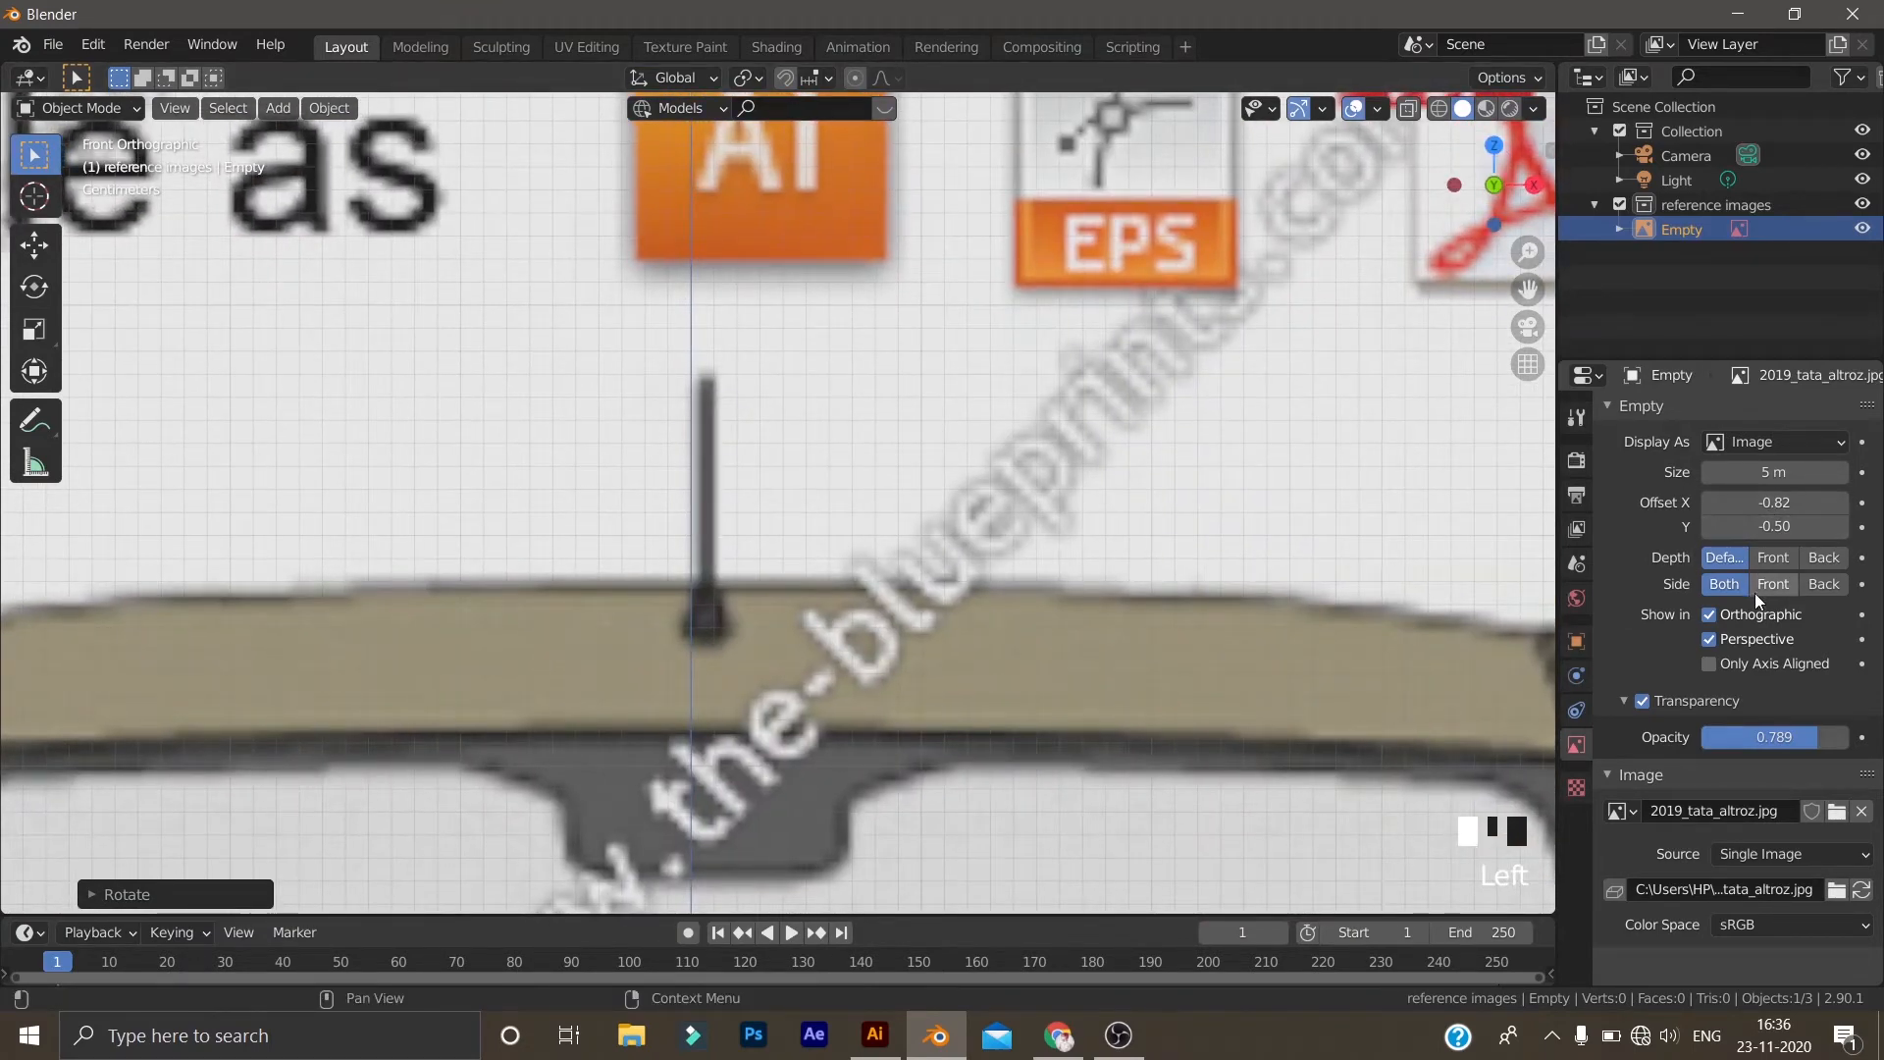
pyautogui.moveTo(1774, 502)
pyautogui.keyDown('shift'); pyautogui.mouseDown()
pyautogui.moveTo(1795, 502)
pyautogui.moveTo(1775, 502)
pyautogui.mouseUp(); pyautogui.keyUp('shift')
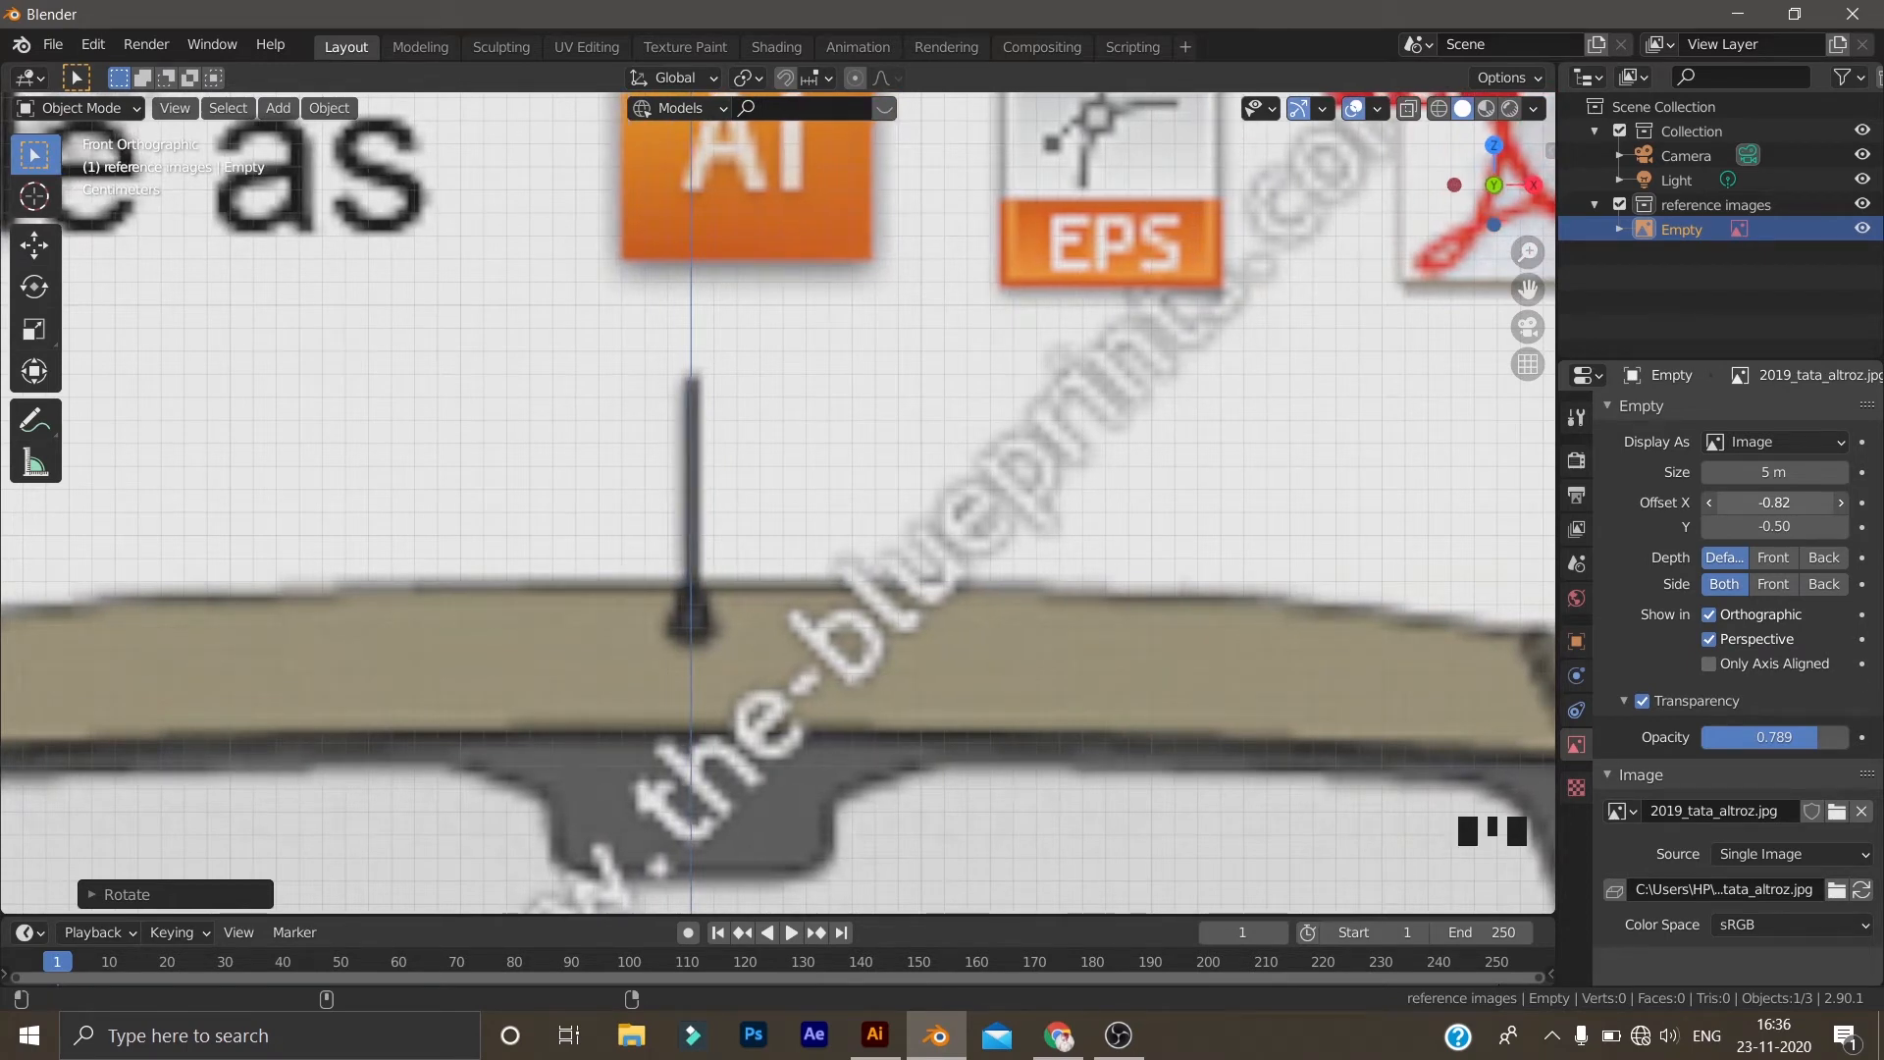
# Set the blueprint's Y offset to -0.63 so the front view's tyres rest on the horizontal ground axis
pyautogui.scroll(-10, 962, 473)
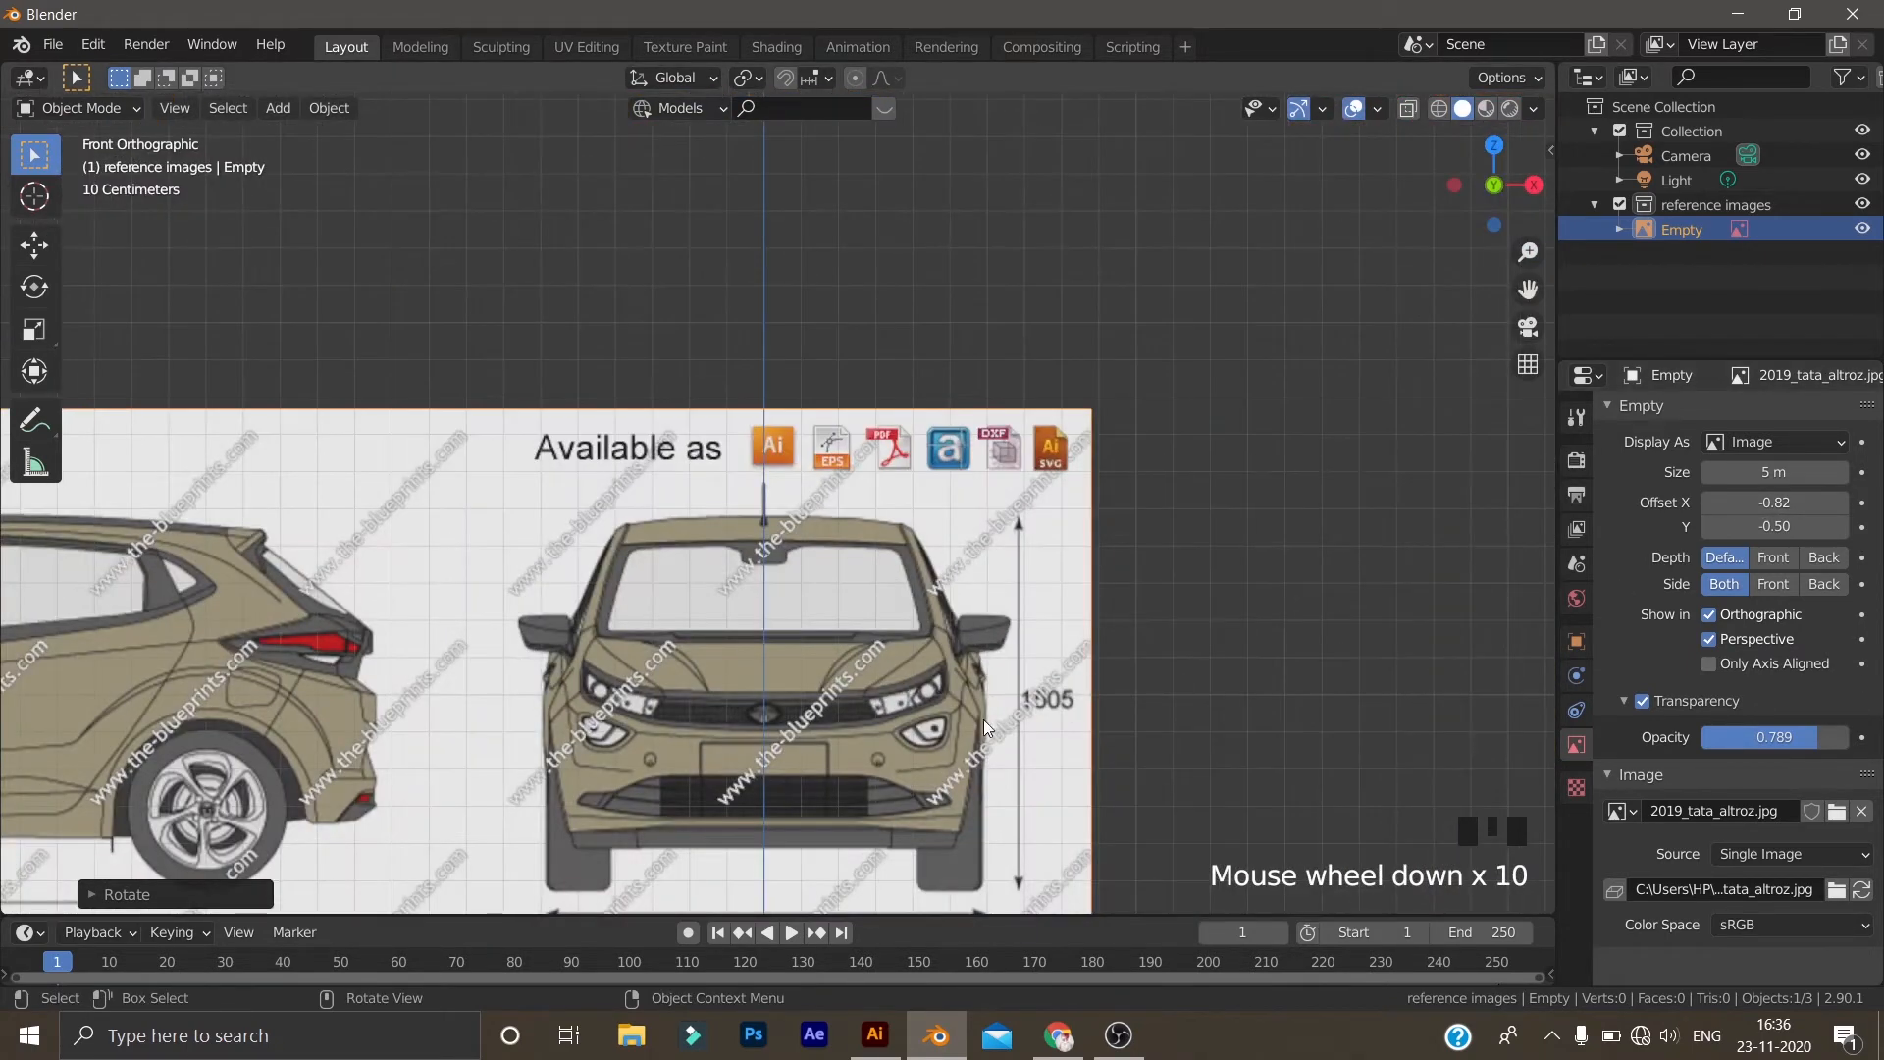
pyautogui.keyDown('shift'); pyautogui.moveTo(983, 721); pyautogui.dragTo(1005, 371, button='middle'); pyautogui.keyUp('shift')
pyautogui.scroll(4, 1158, 639)
pyautogui.moveTo(1158, 639); pyautogui.dragTo(1220, 538, button='middle')
pyautogui.press('KP_1')
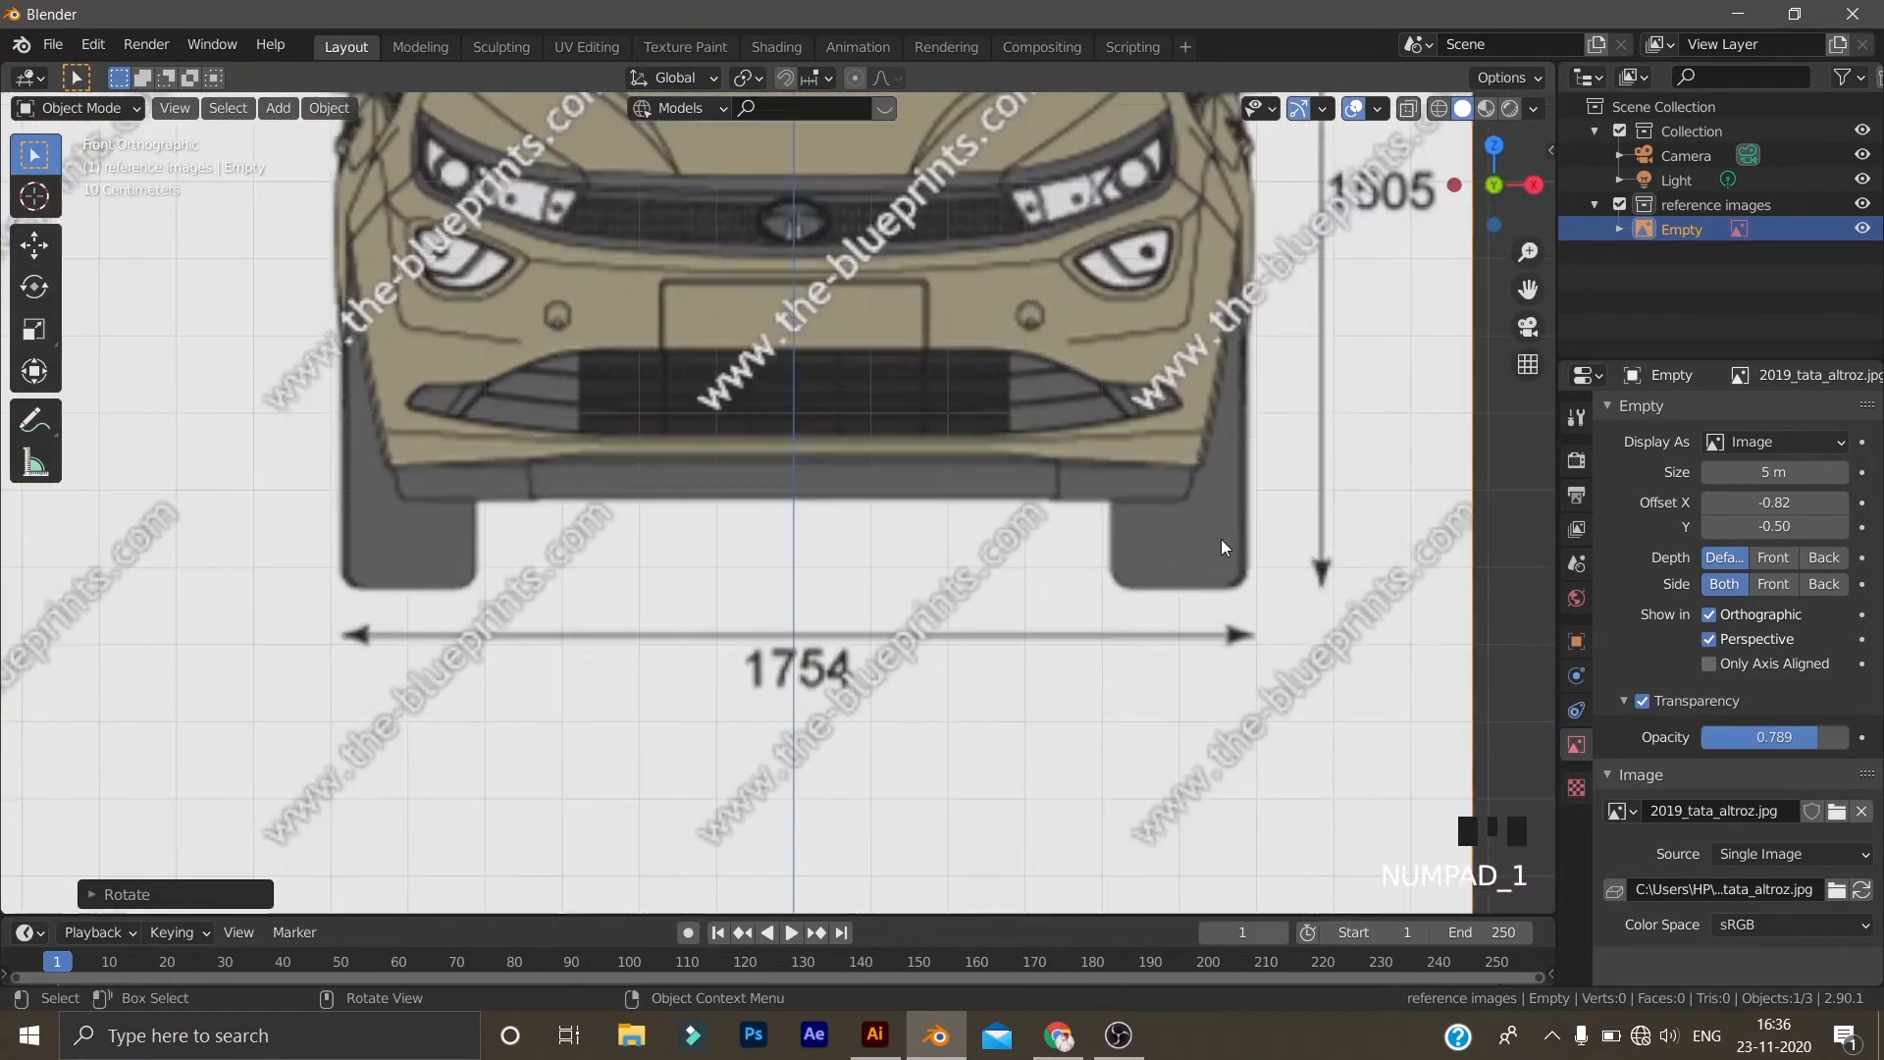
pyautogui.scroll(-4, 675, 584)
pyautogui.keyDown('shift'); pyautogui.moveTo(922, 734); pyautogui.dragTo(935, 591, button='middle'); pyautogui.keyUp('shift')
pyautogui.moveTo(1747, 529); pyautogui.dragTo(1699, 529)
pyautogui.scroll(6, 1174, 481)
pyautogui.keyDown('shift'); pyautogui.moveTo(1191, 569); pyautogui.dragTo(1091, 562, button='middle'); pyautogui.keyUp('shift')
pyautogui.keyDown('shift'); pyautogui.moveTo(1774, 526); pyautogui.dragTo(1793, 526); pyautogui.keyUp('shift')
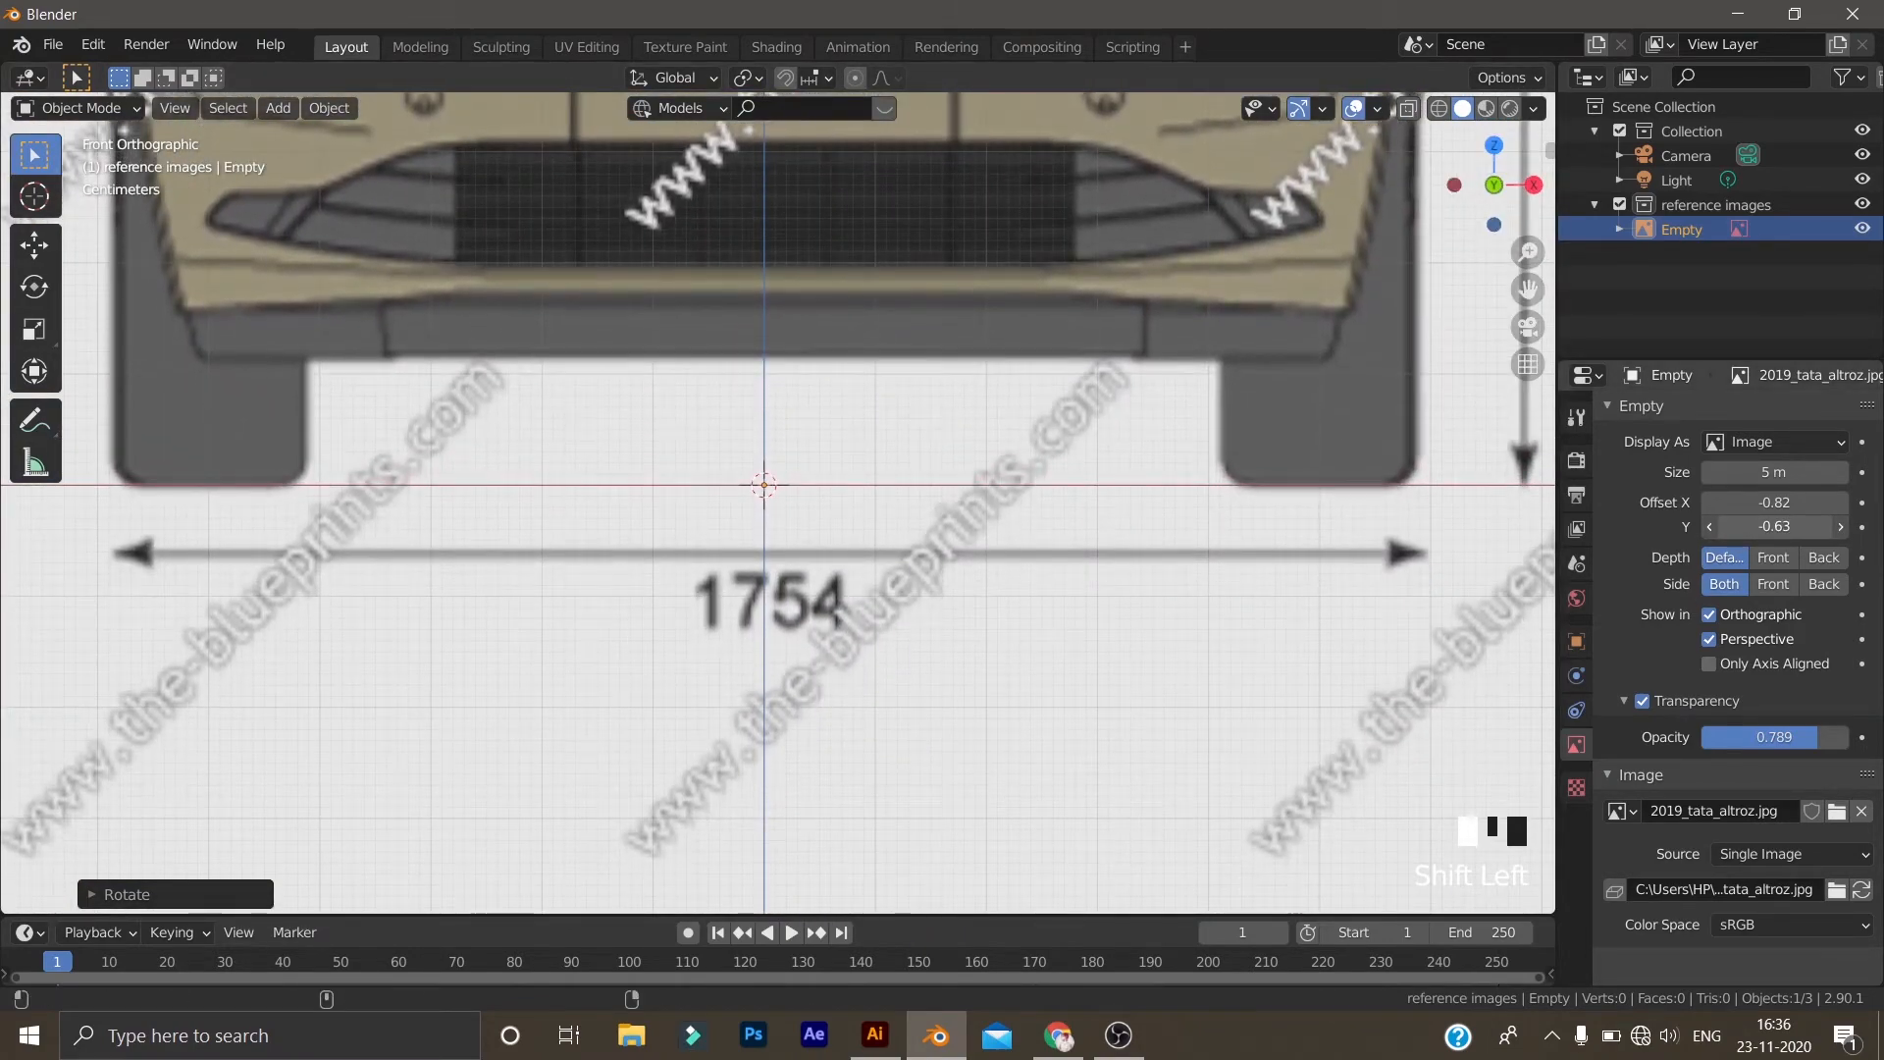
# Move the front-view blueprint image back along the Y axis, well behind the origin
pyautogui.scroll(-6, 1048, 371)
pyautogui.moveTo(1048, 371); pyautogui.dragTo(768, 444, button='middle')
pyautogui.scroll(-2, 958, 422)
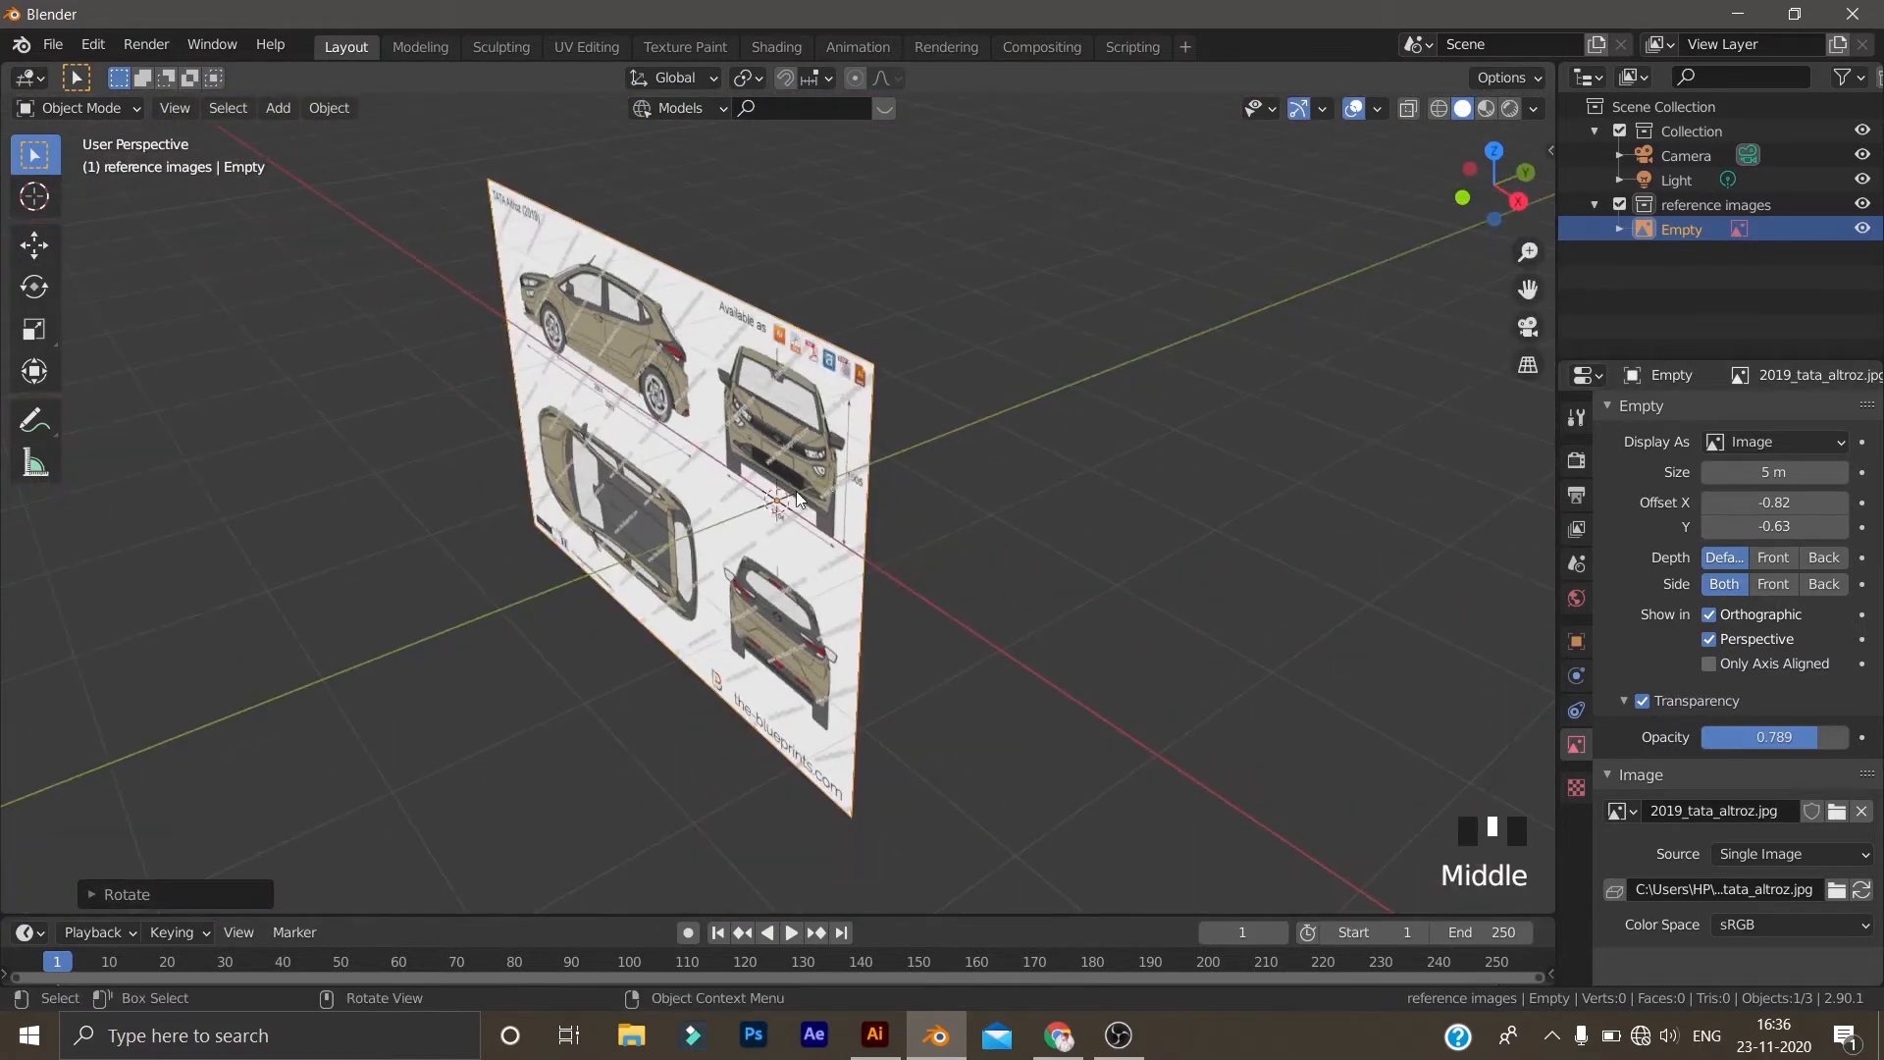
pyautogui.press('g')
pyautogui.click(1435, 339)
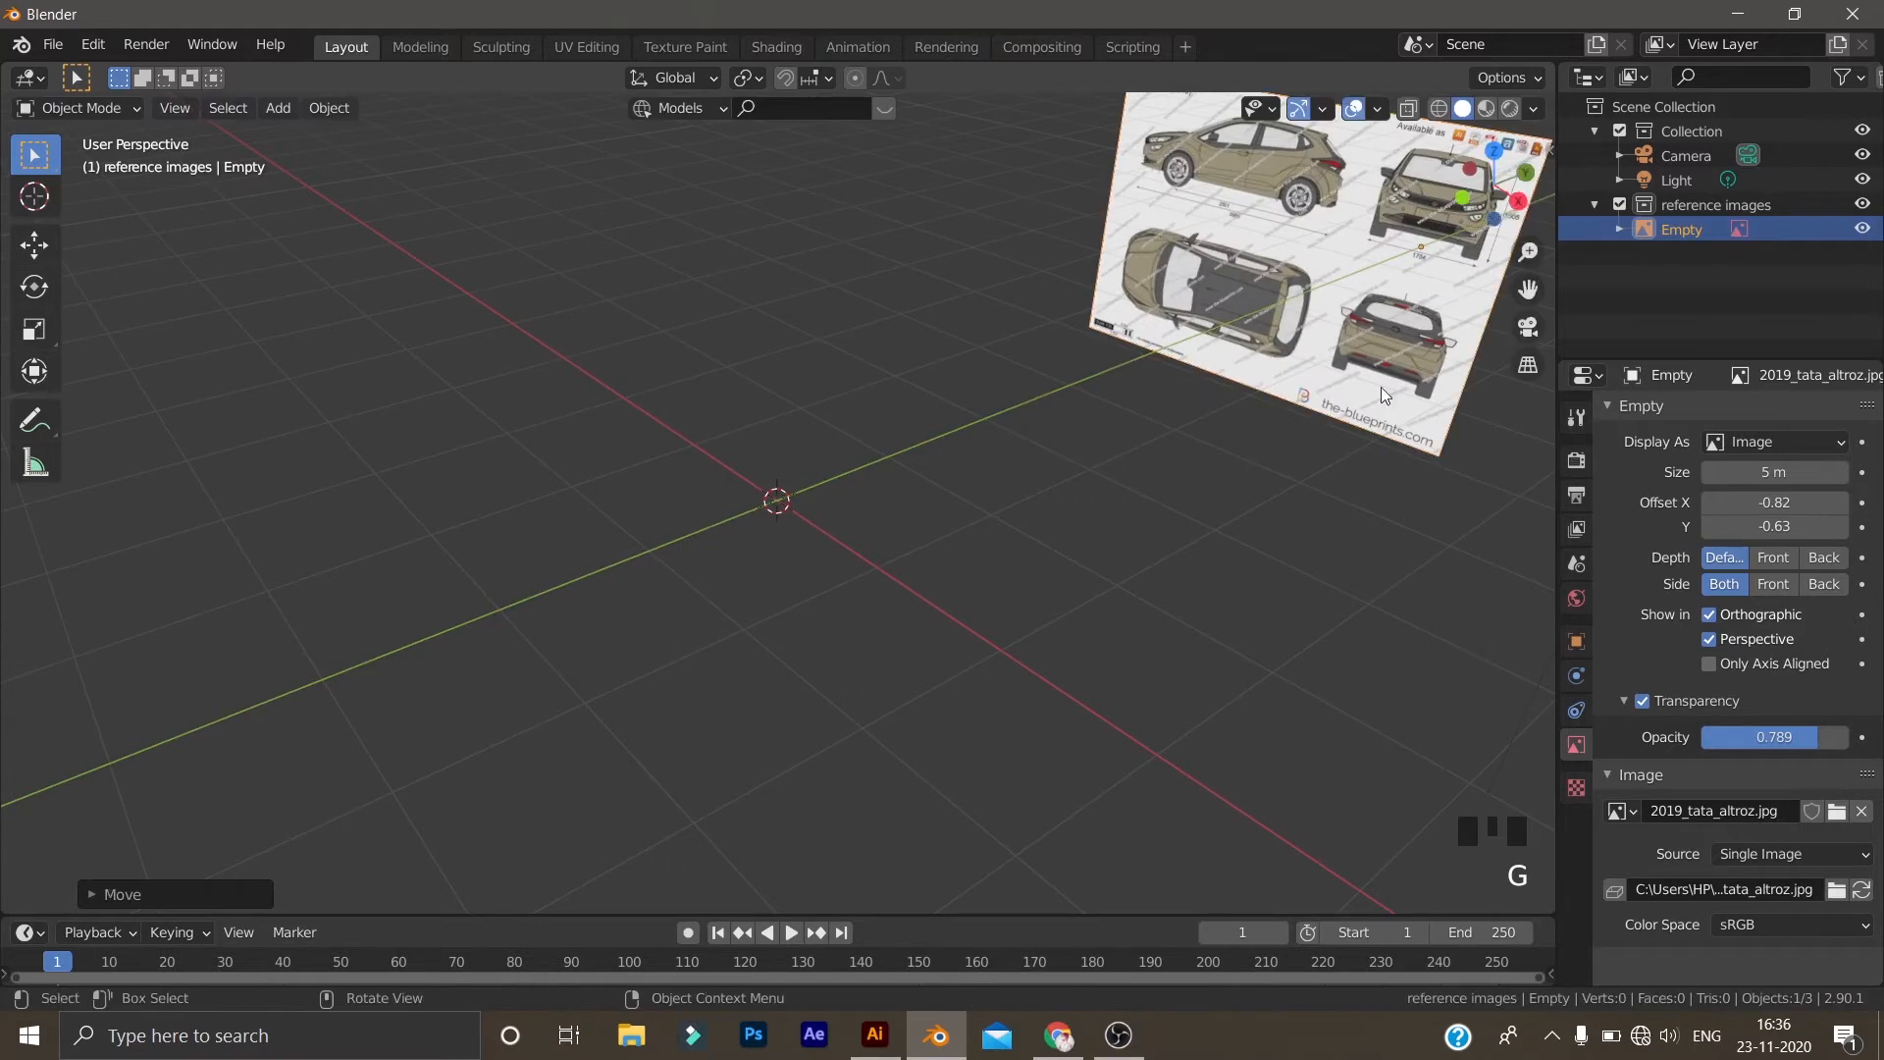
pyautogui.scroll(-3, 957, 538)
pyautogui.moveTo(958, 538); pyautogui.dragTo(724, 540, button='middle')
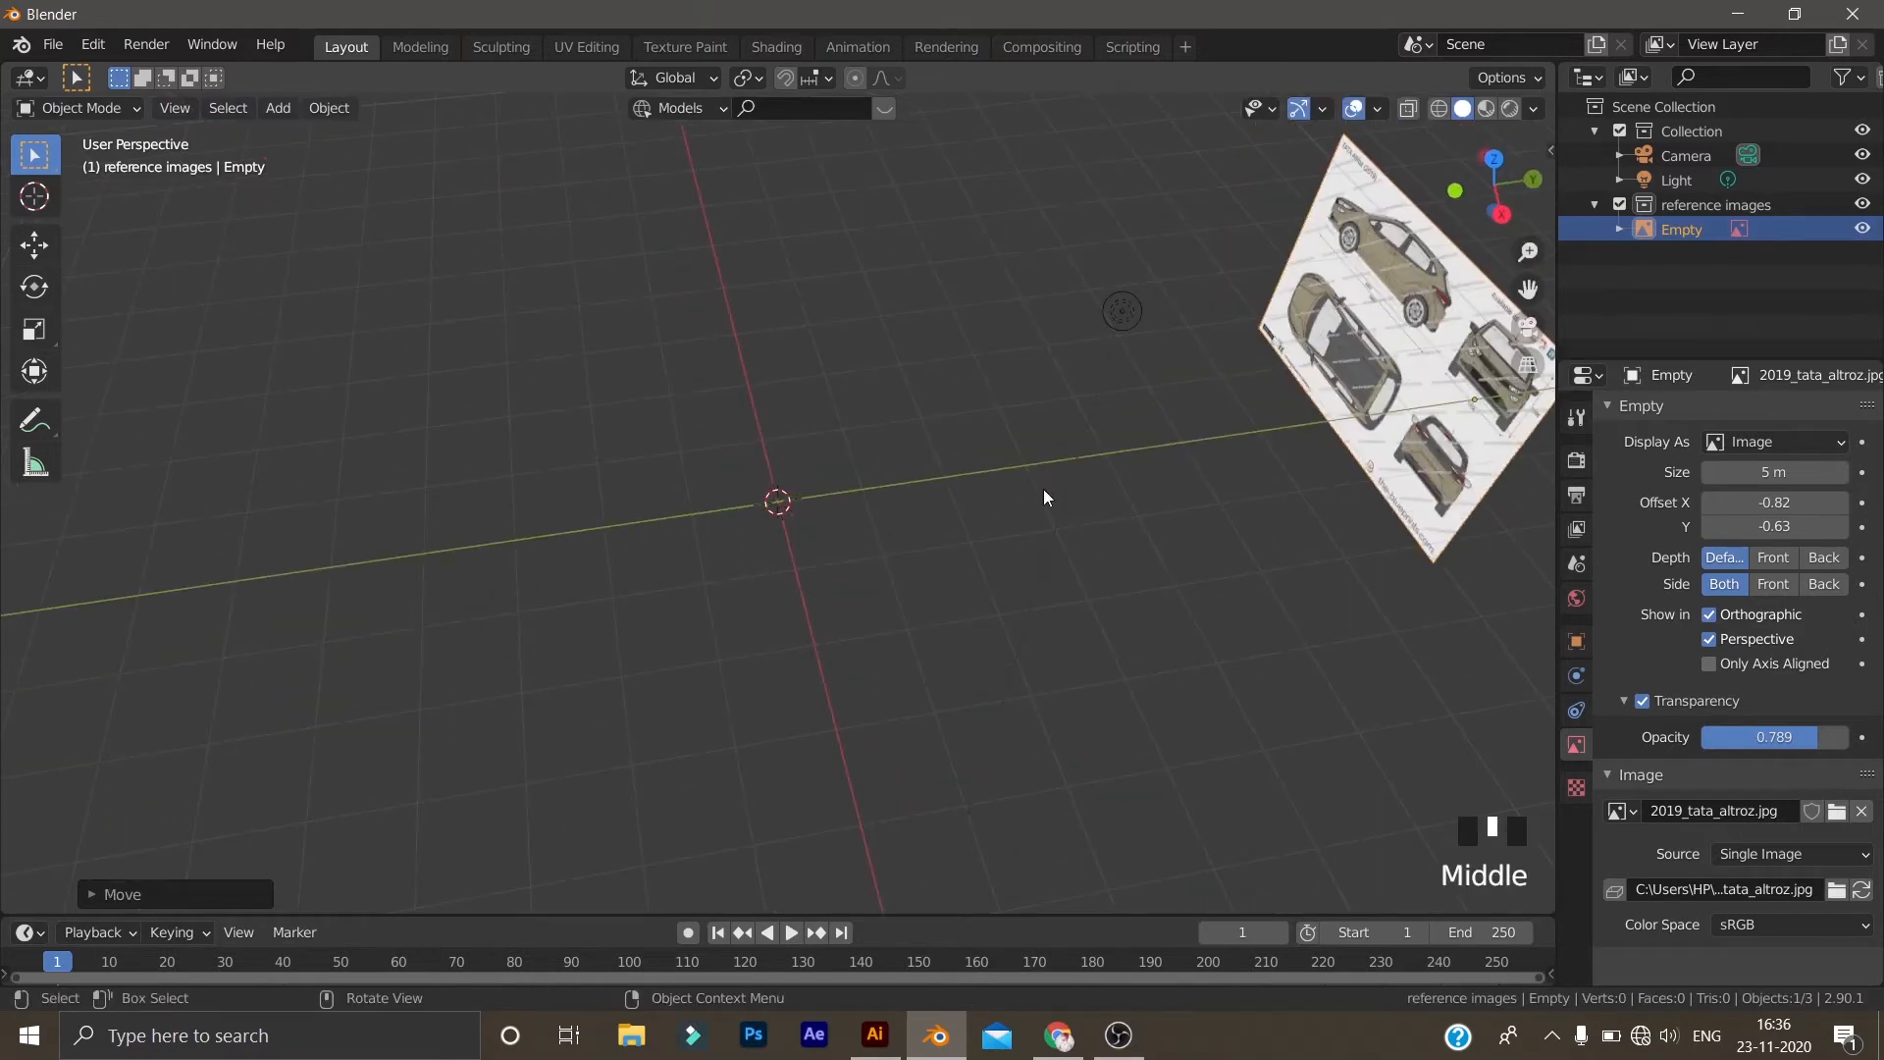
pyautogui.moveTo(895, 585); pyautogui.dragTo(1036, 437, button='middle')
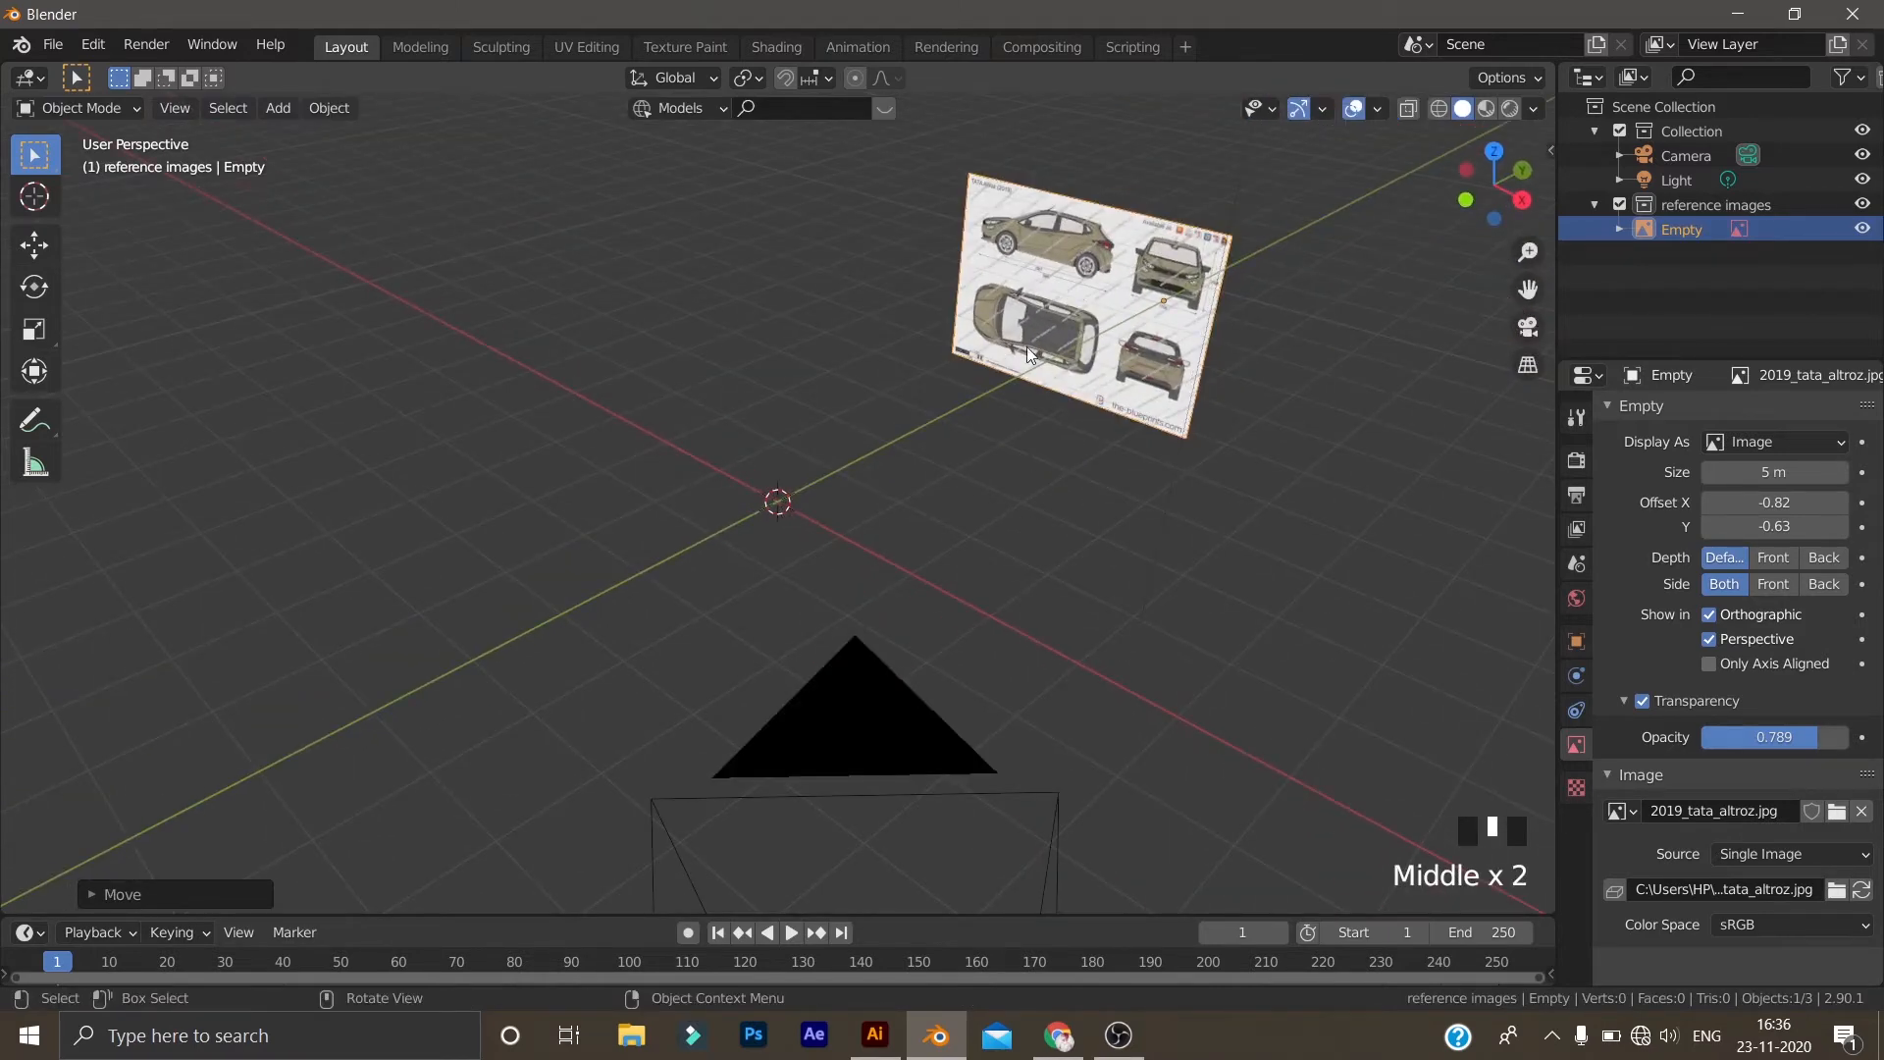
# Duplicate the front-view blueprint image and clear the copy's location so it returns to the origin
pyautogui.moveTo(1017, 509); pyautogui.dragTo(1035, 475, button='middle')
pyautogui.scroll(1, 873, 432)
pyautogui.moveTo(873, 432)
pyautogui.mouseDown(button='middle')
pyautogui.moveTo(940, 361)
pyautogui.moveTo(842, 414)
pyautogui.mouseUp(button='middle')
pyautogui.click(844, 417)
pyautogui.scroll(3, 967, 478)
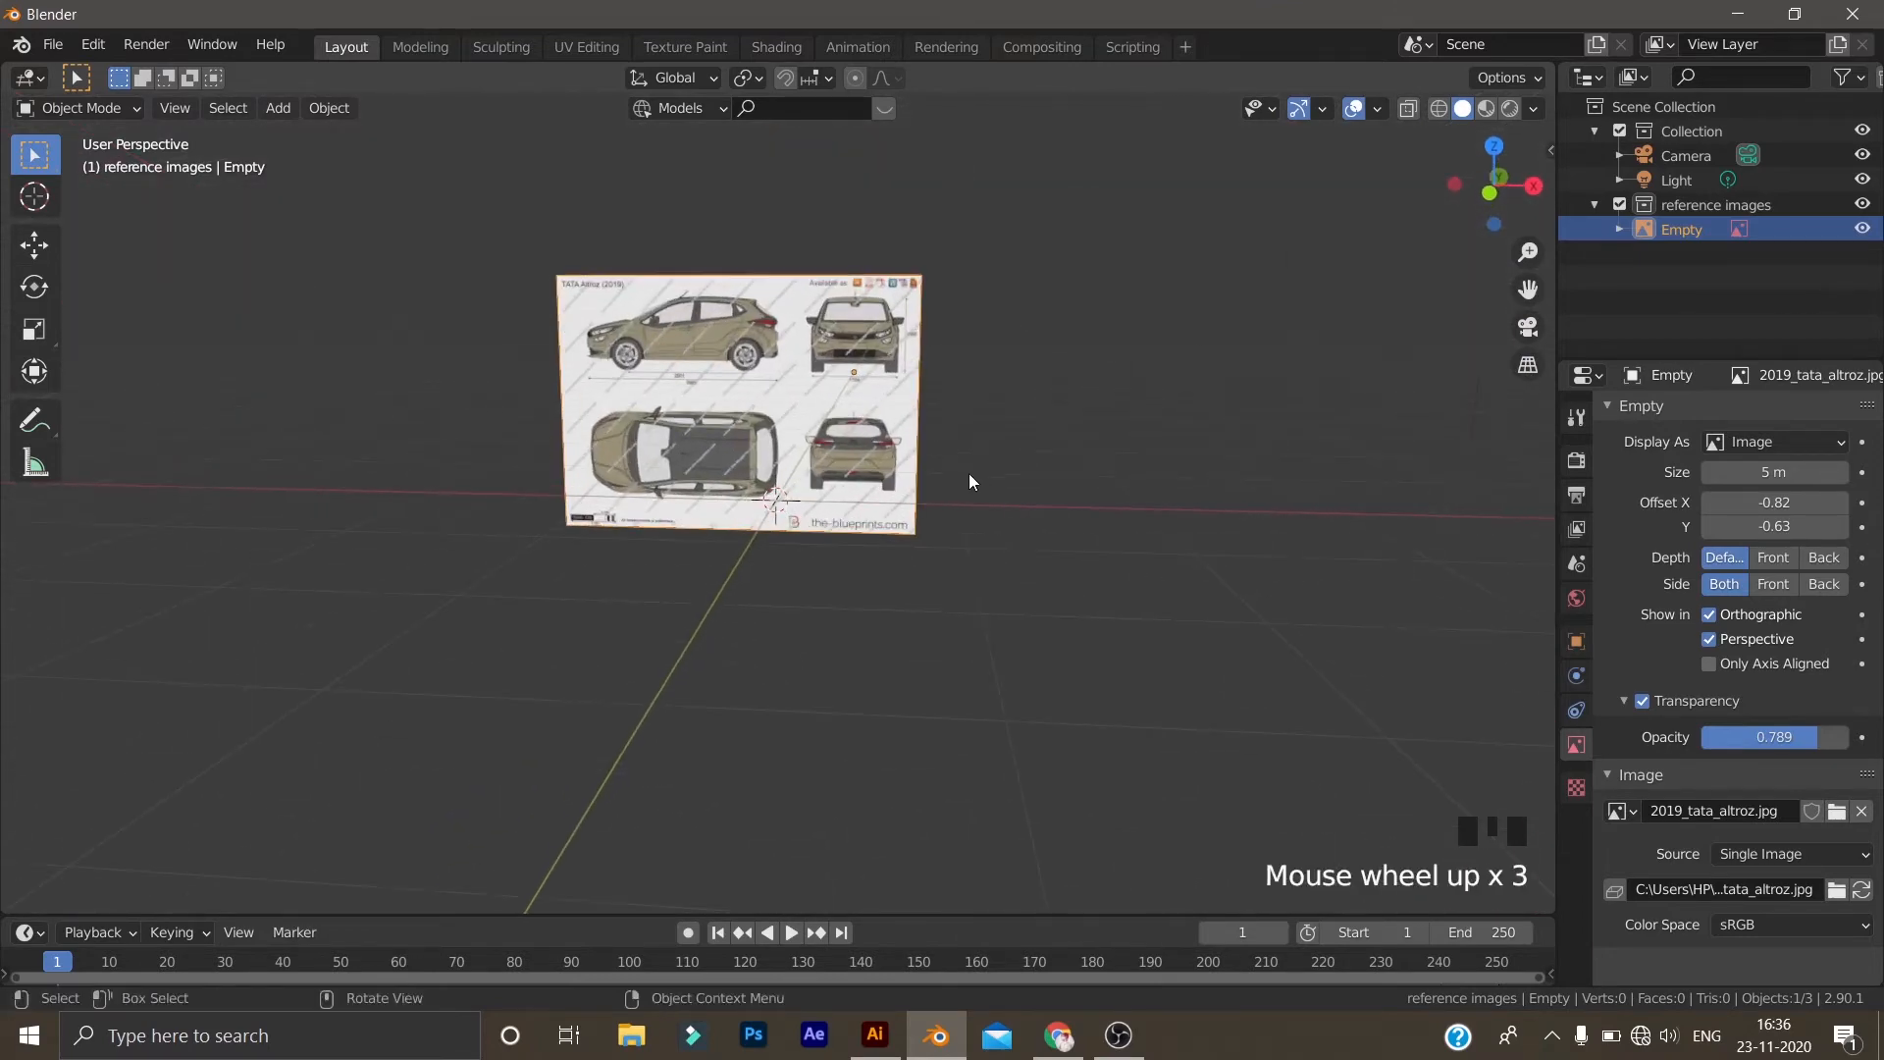
pyautogui.hotkey('shift', 'd')
pyautogui.click(992, 467)
pyautogui.moveTo(992, 467); pyautogui.dragTo(975, 504, button='middle')
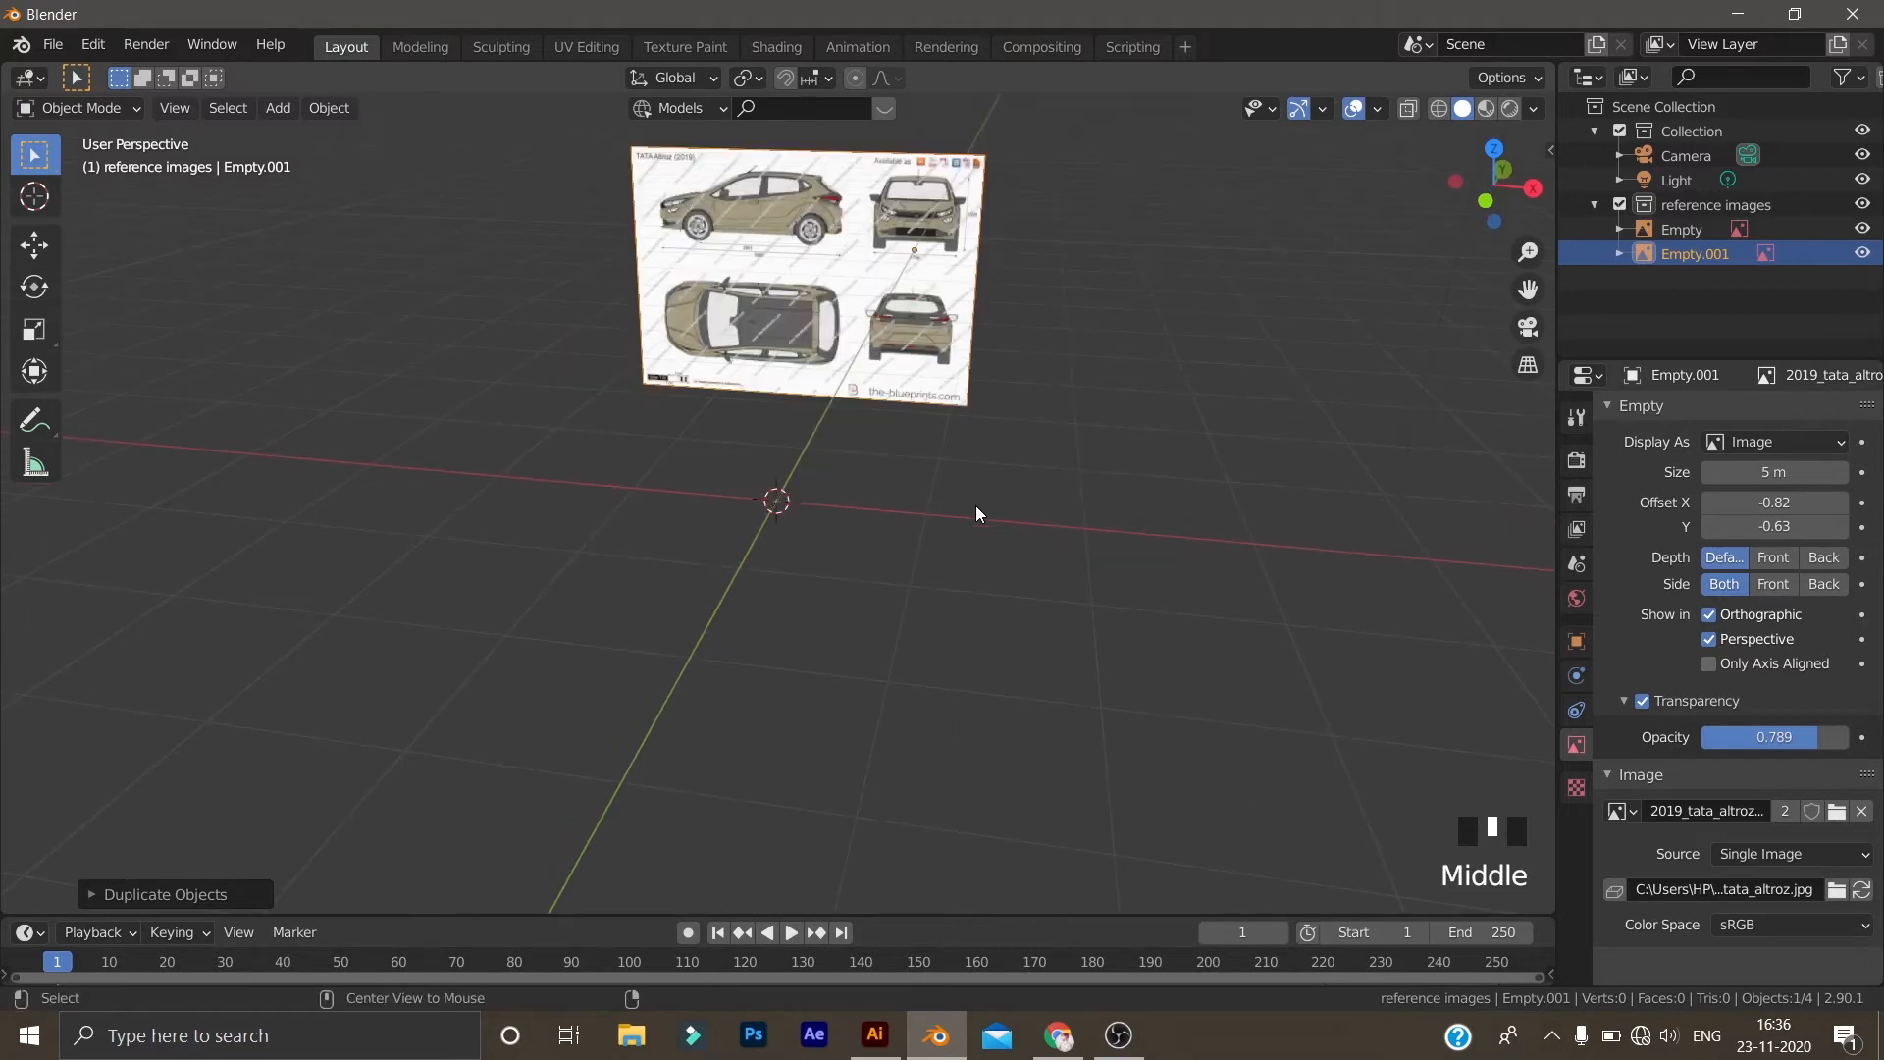
pyautogui.hotkey('alt', 'g')
pyautogui.scroll(2, 854, 610)
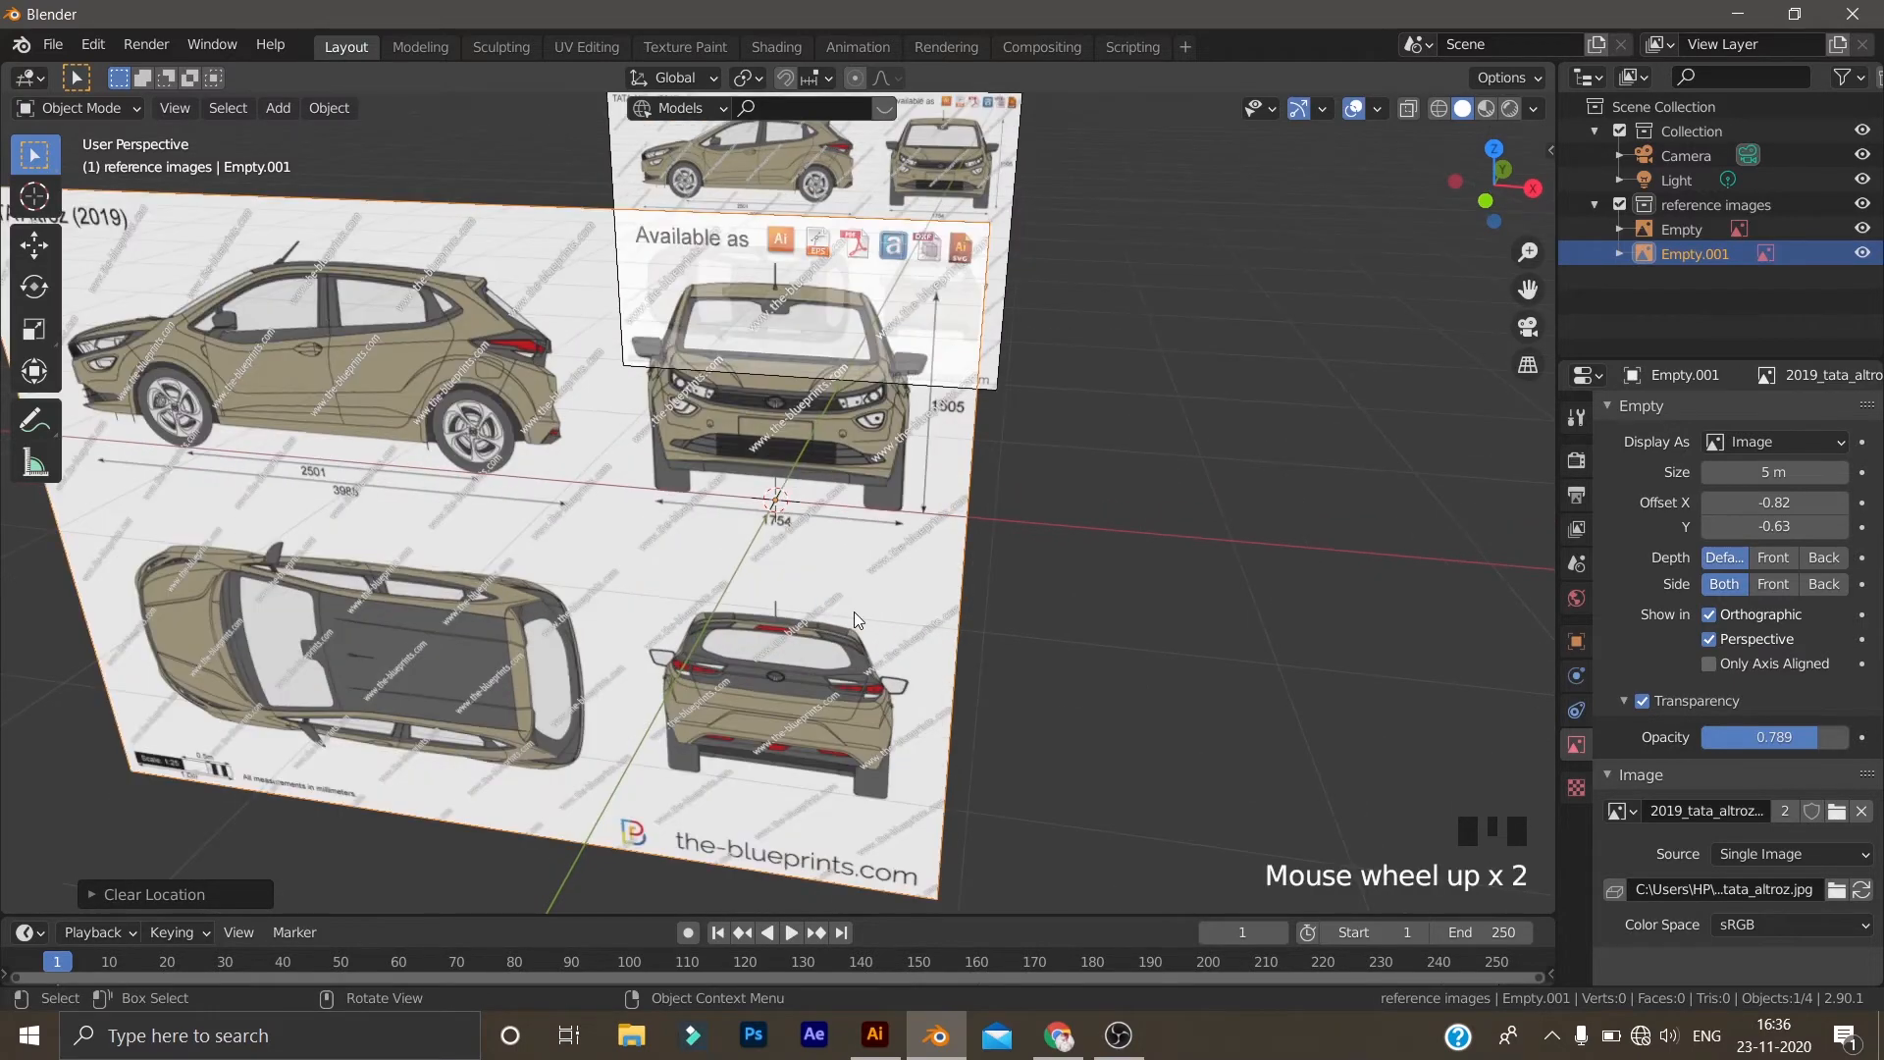
# Rotate the duplicated blueprint 90° about the Z axis and look at it in right orthographic view
pyautogui.moveTo(854, 610); pyautogui.dragTo(991, 599, button='middle')
pyautogui.write('rz90')
pyautogui.press('Return')
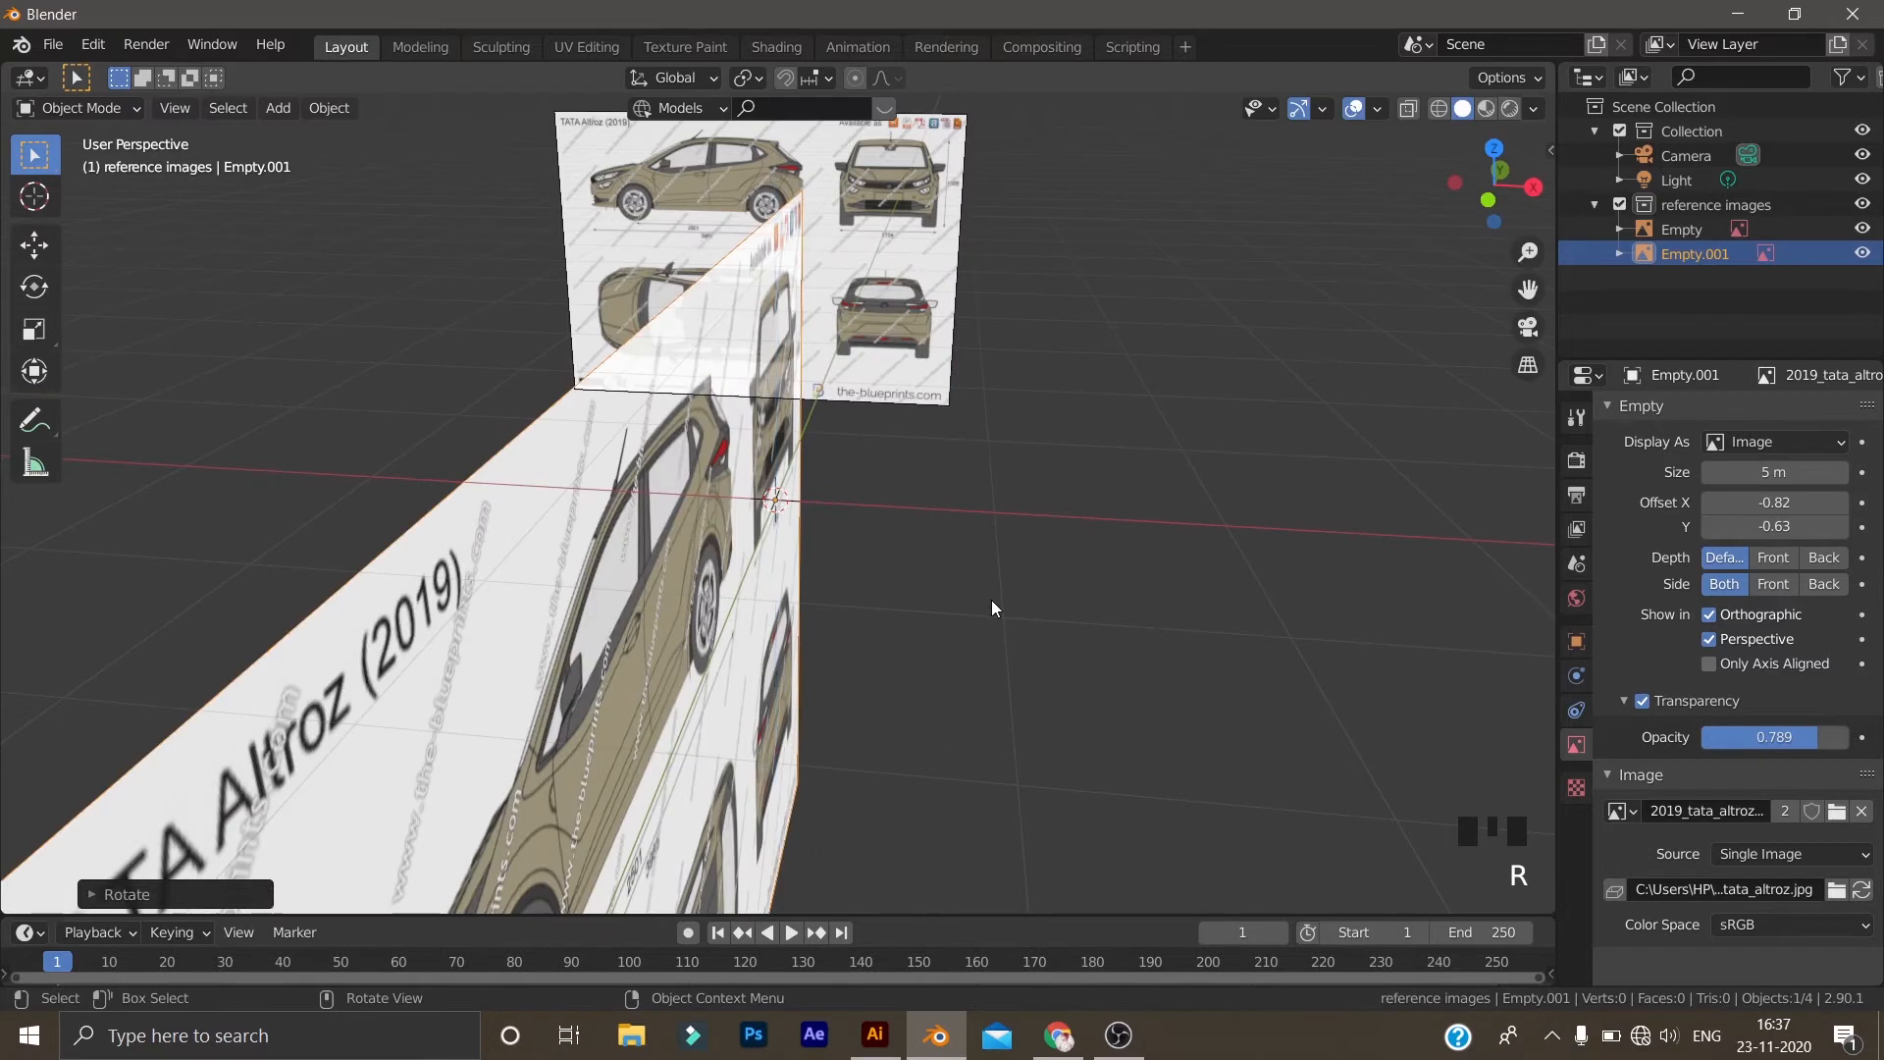
pyautogui.scroll(-4, 916, 562)
pyautogui.moveTo(915, 562); pyautogui.dragTo(903, 553, button='middle')
pyautogui.press('KP_3')
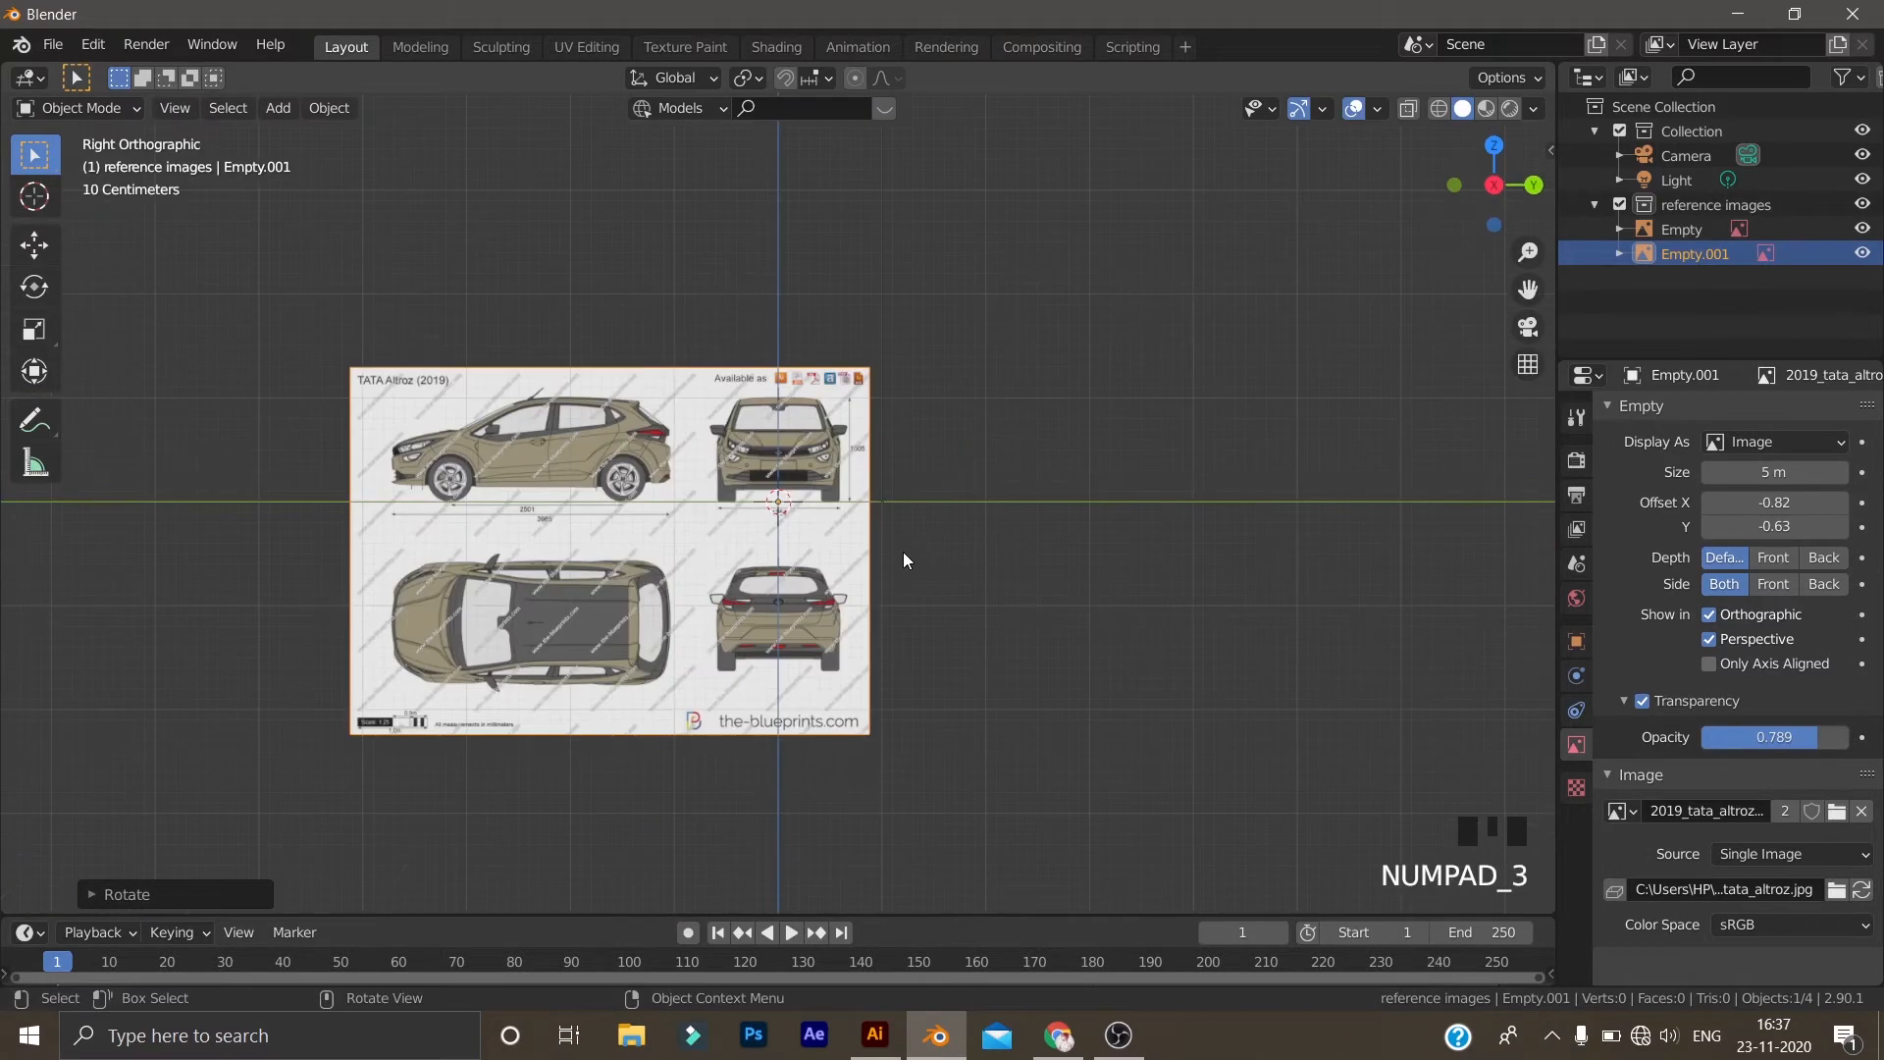
# Examine in right view how the car's side view sits relative to the ground line and the vertical axis
pyautogui.scroll(4, 561, 523)
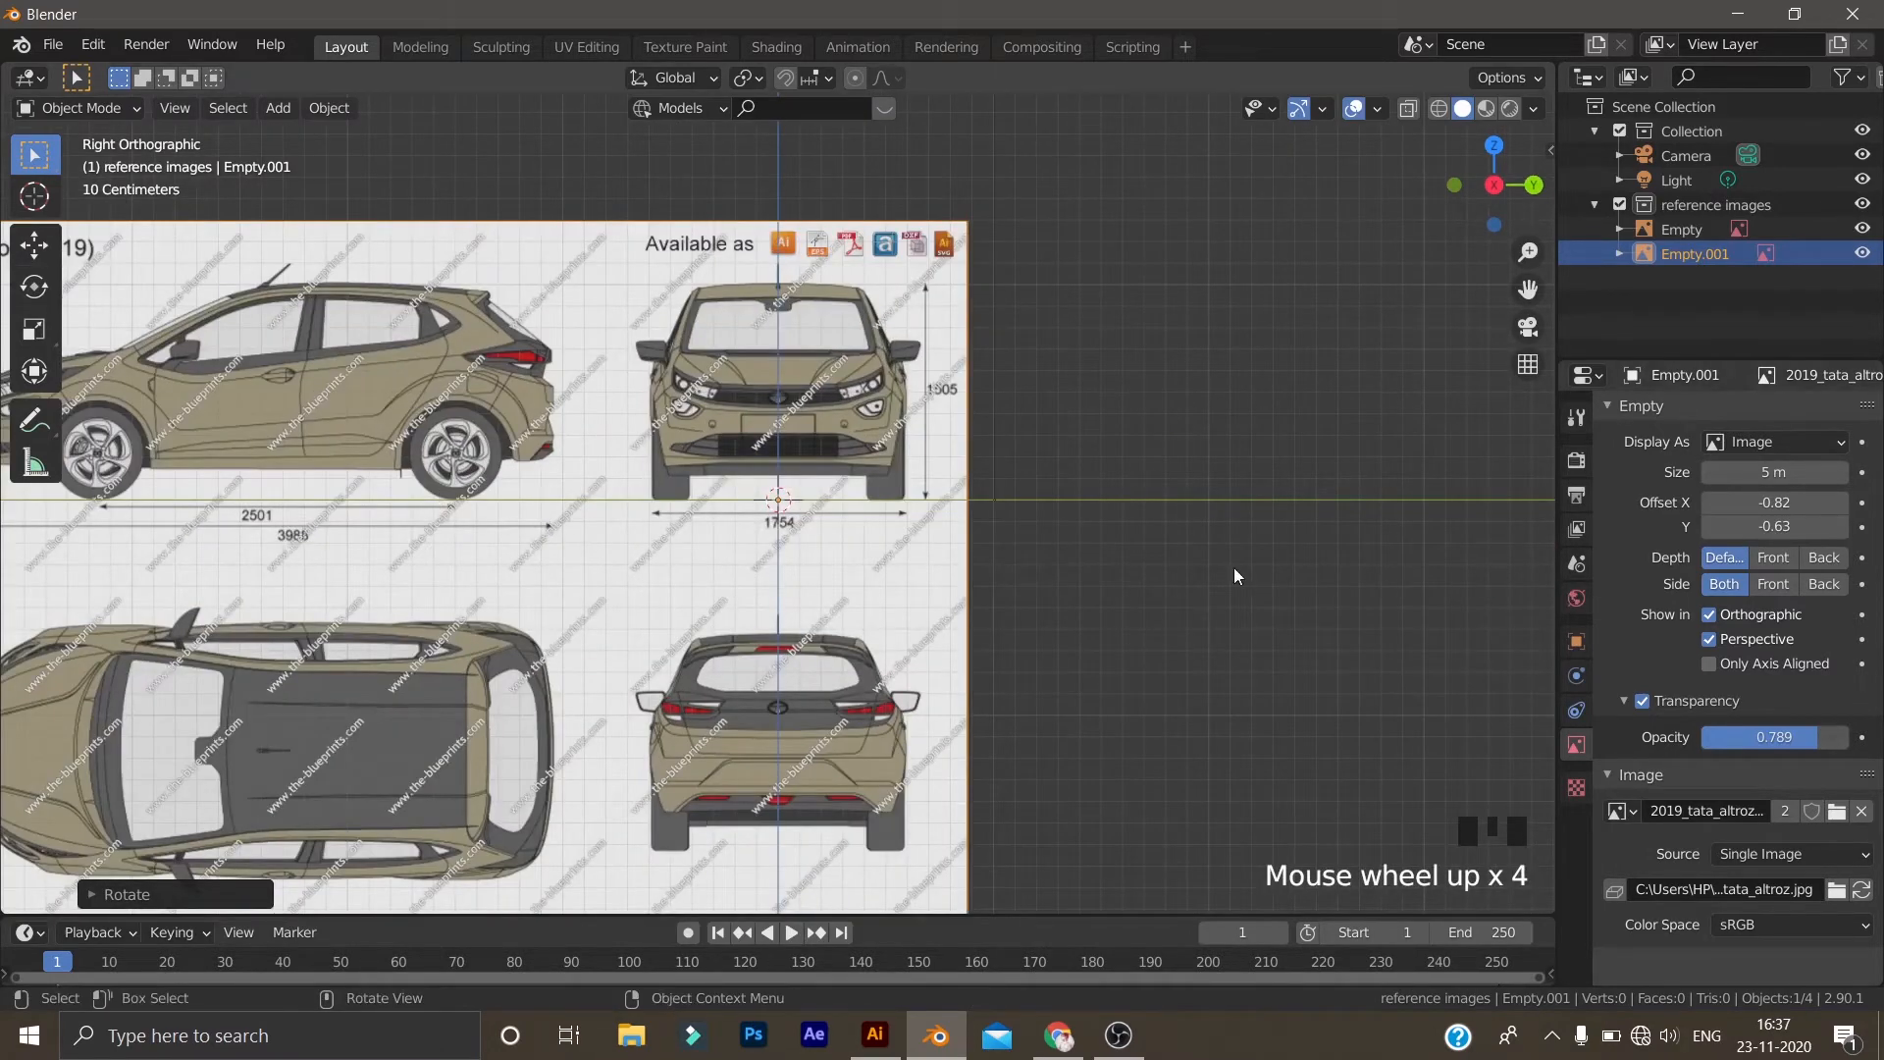
pyautogui.scroll(4, 281, 526)
pyautogui.keyDown('shift'); pyautogui.moveTo(281, 526); pyautogui.dragTo(1093, 556, button='middle'); pyautogui.keyUp('shift')
pyautogui.scroll(-3, 809, 508)
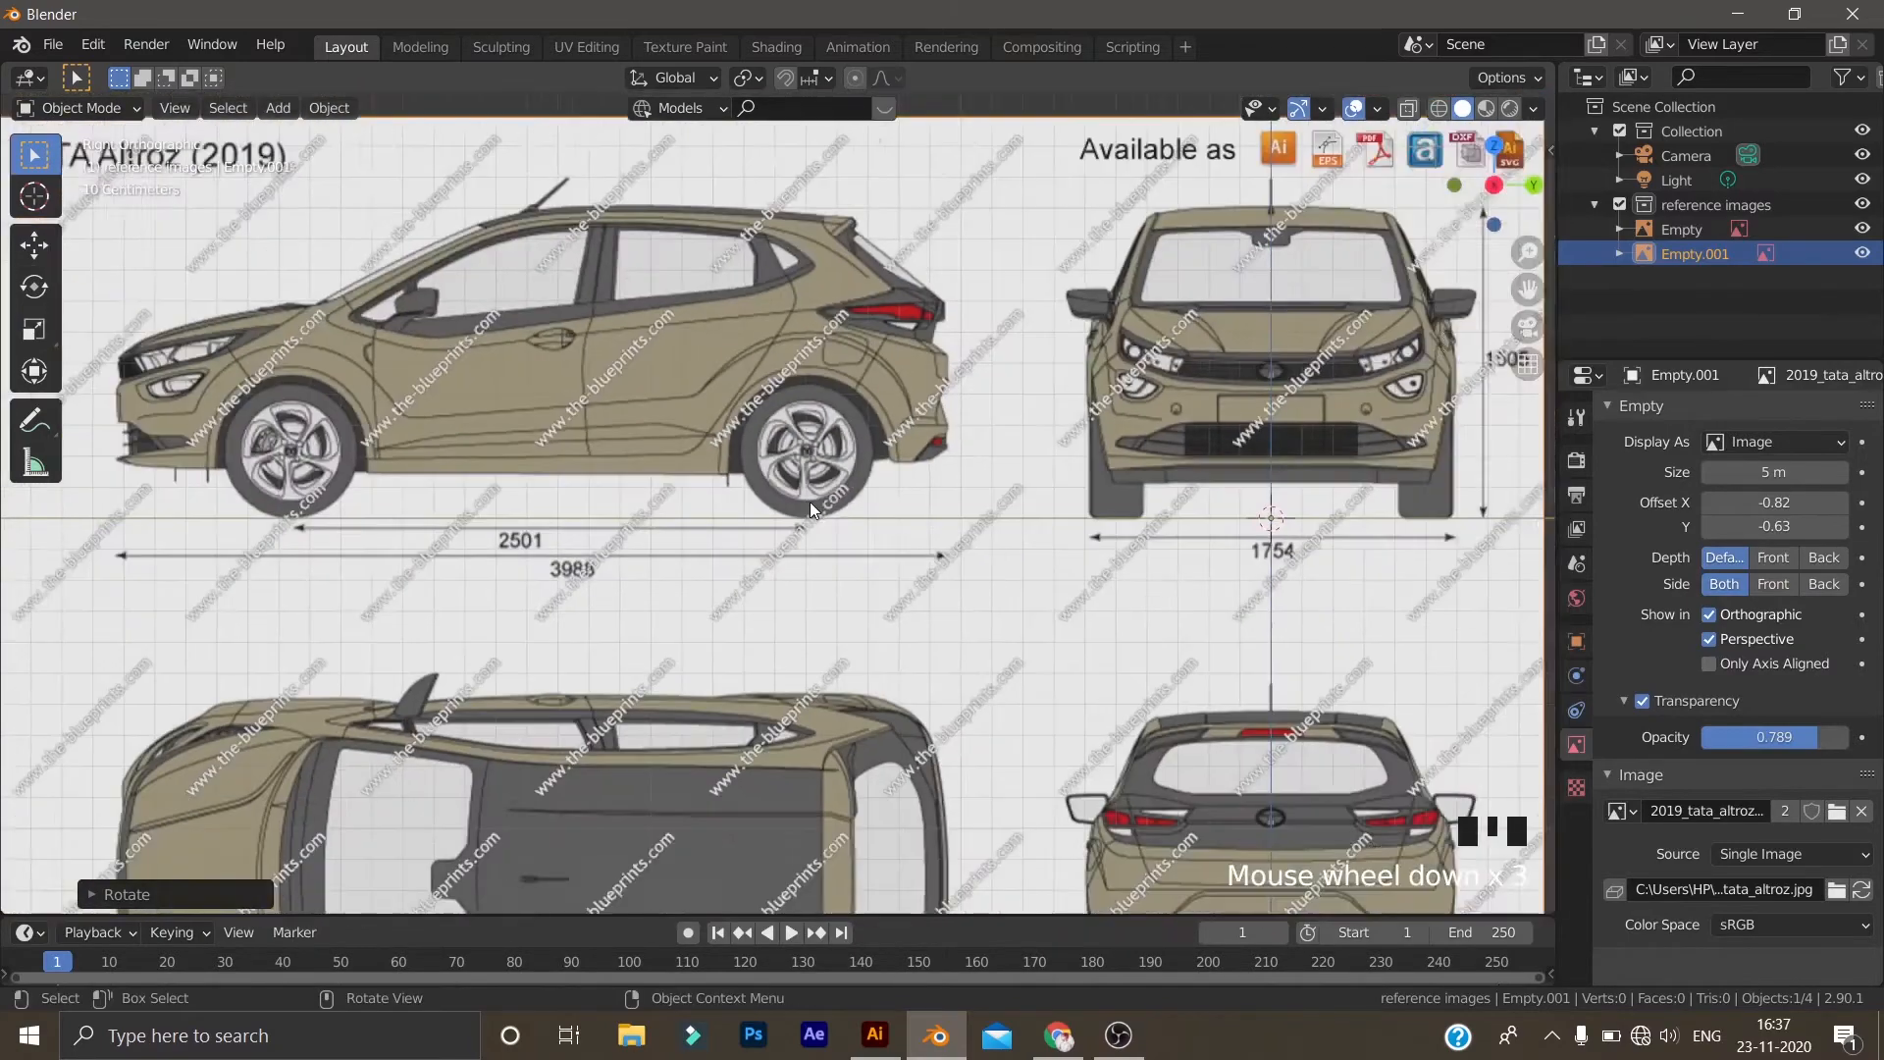
pyautogui.keyDown('shift'); pyautogui.moveTo(809, 502); pyautogui.dragTo(886, 541, button='middle'); pyautogui.keyUp('shift')
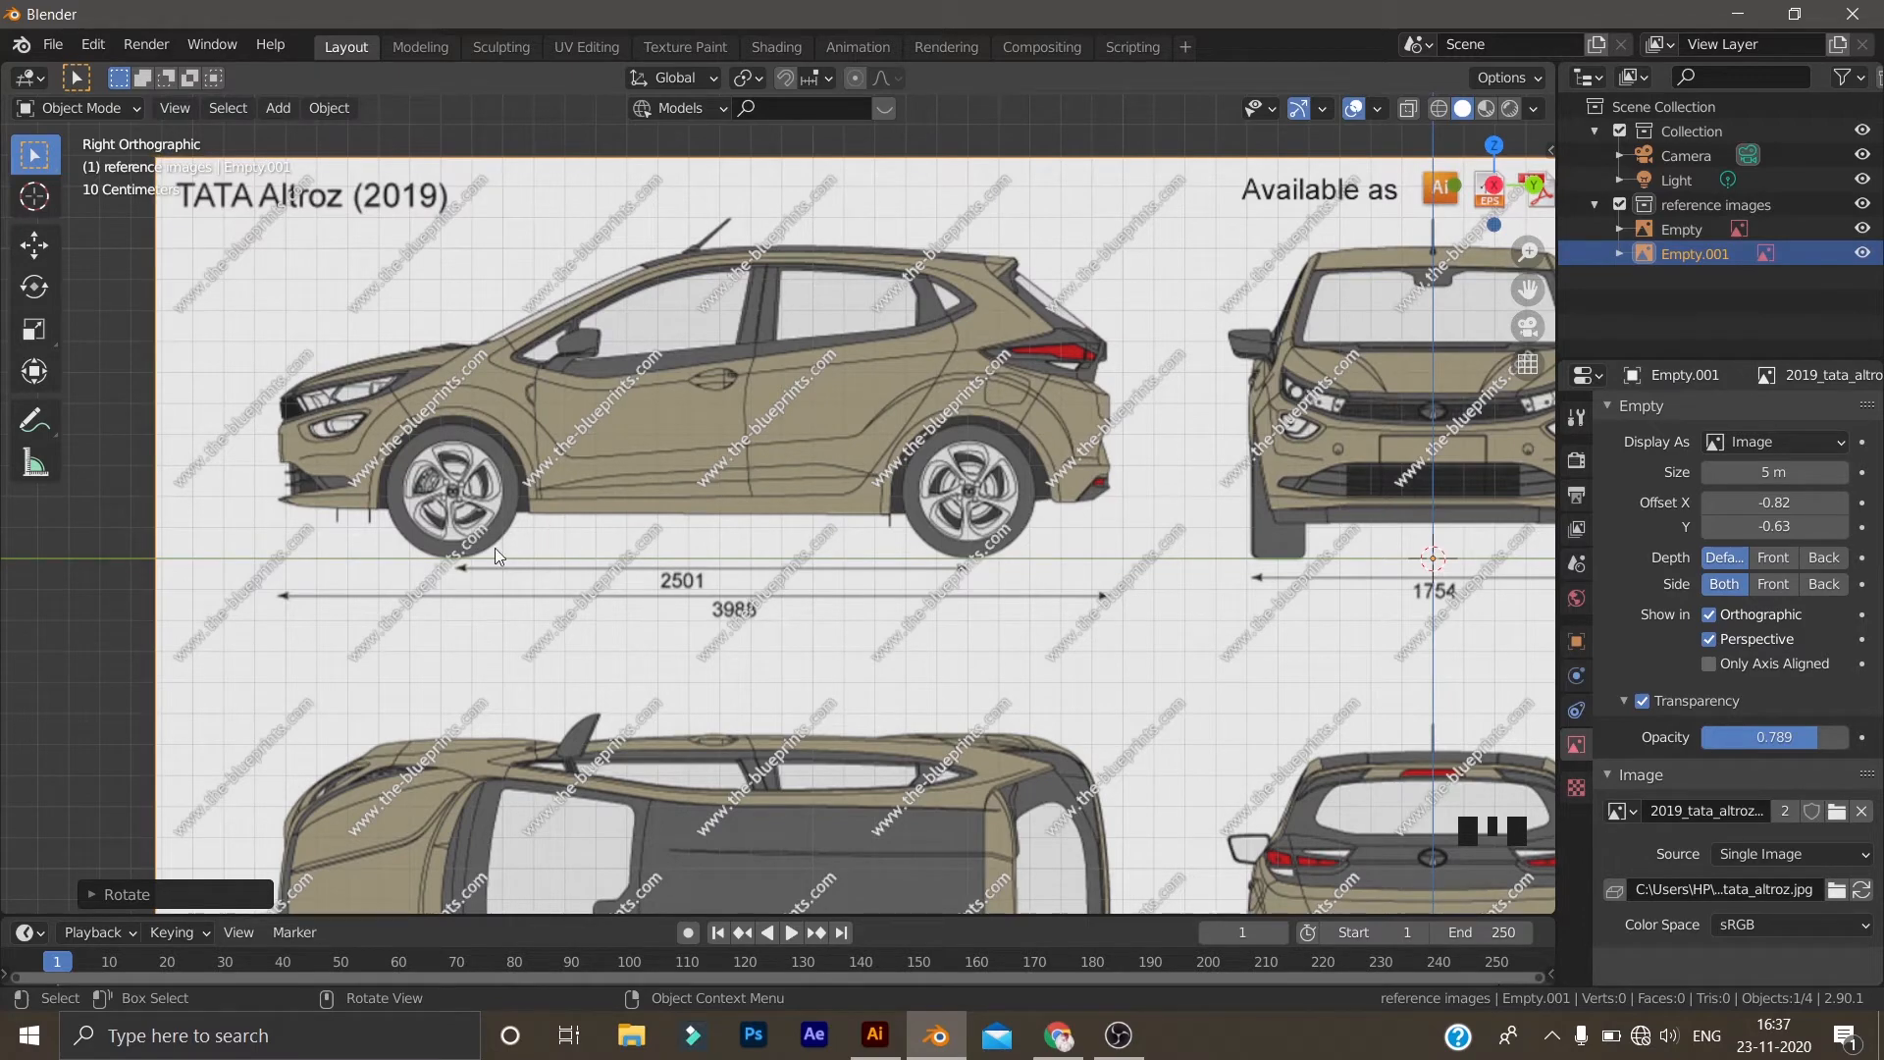
pyautogui.scroll(-5, 743, 474)
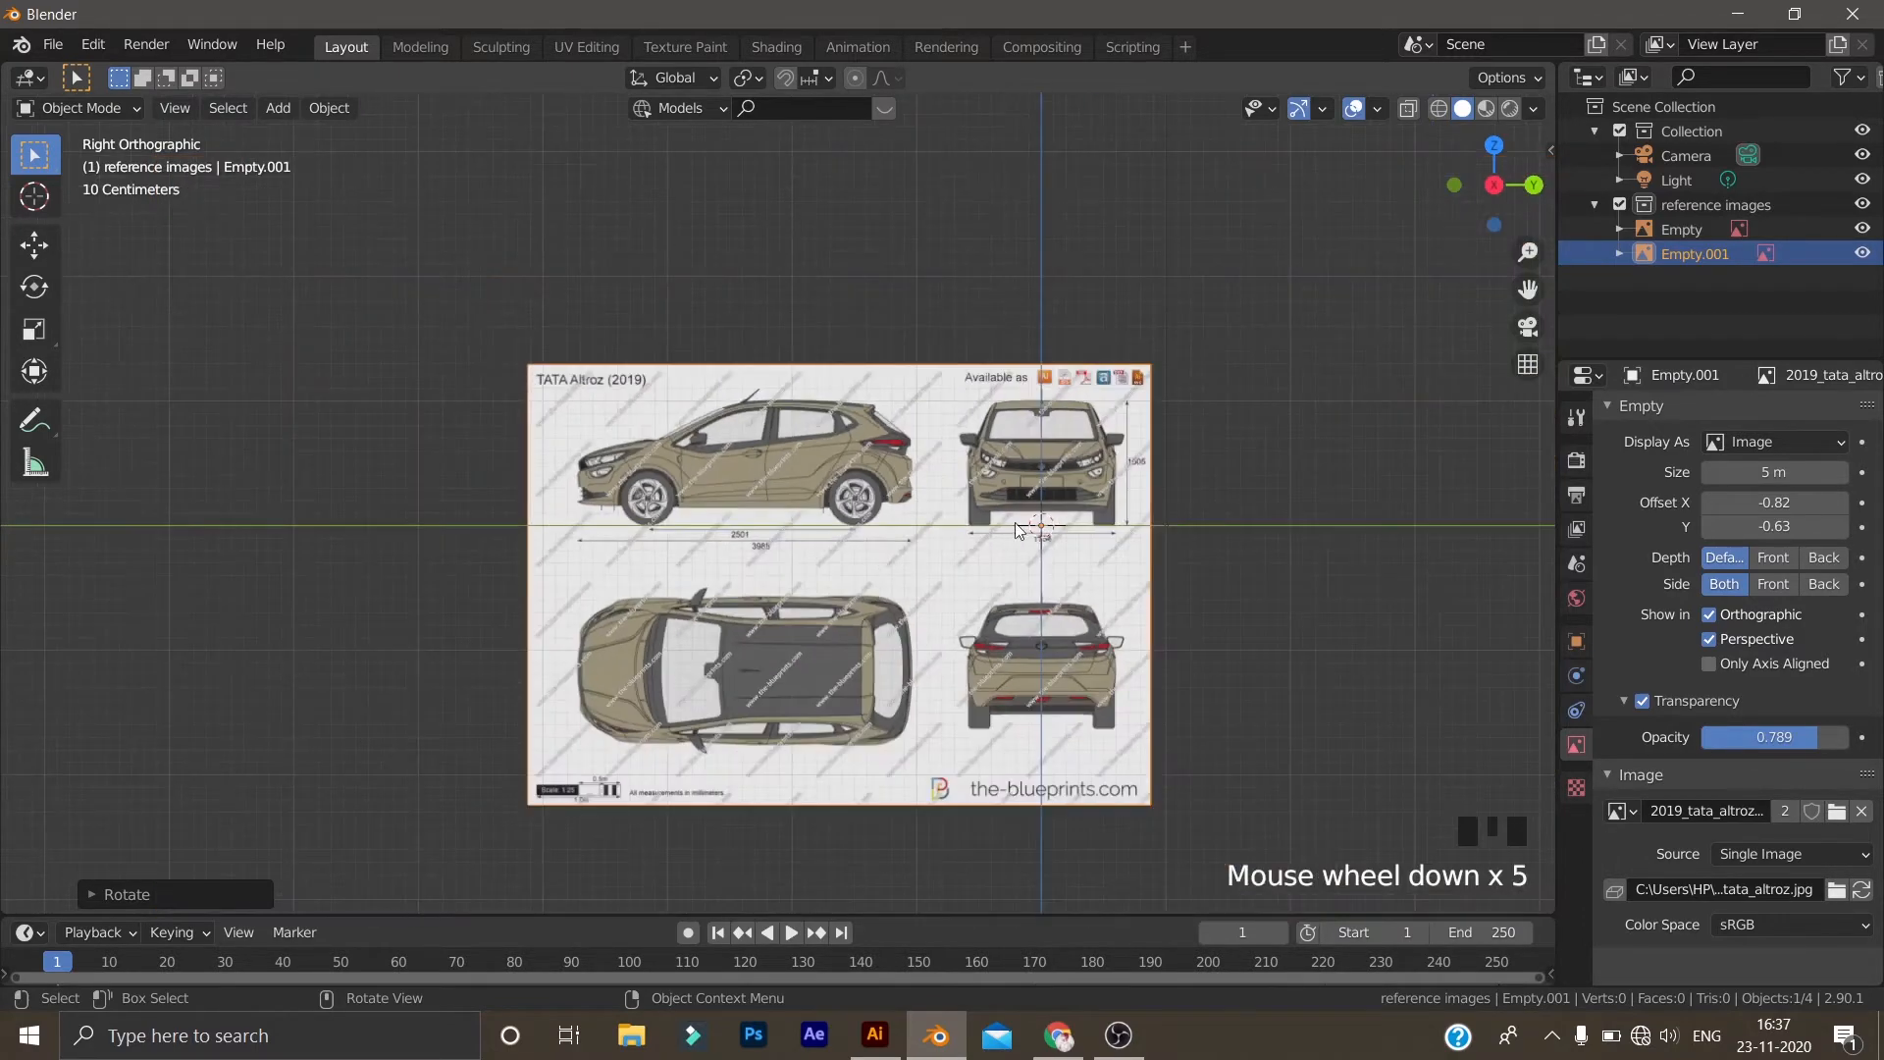
pyautogui.scroll(5, 1025, 531)
pyautogui.scroll(-4, 1272, 429)
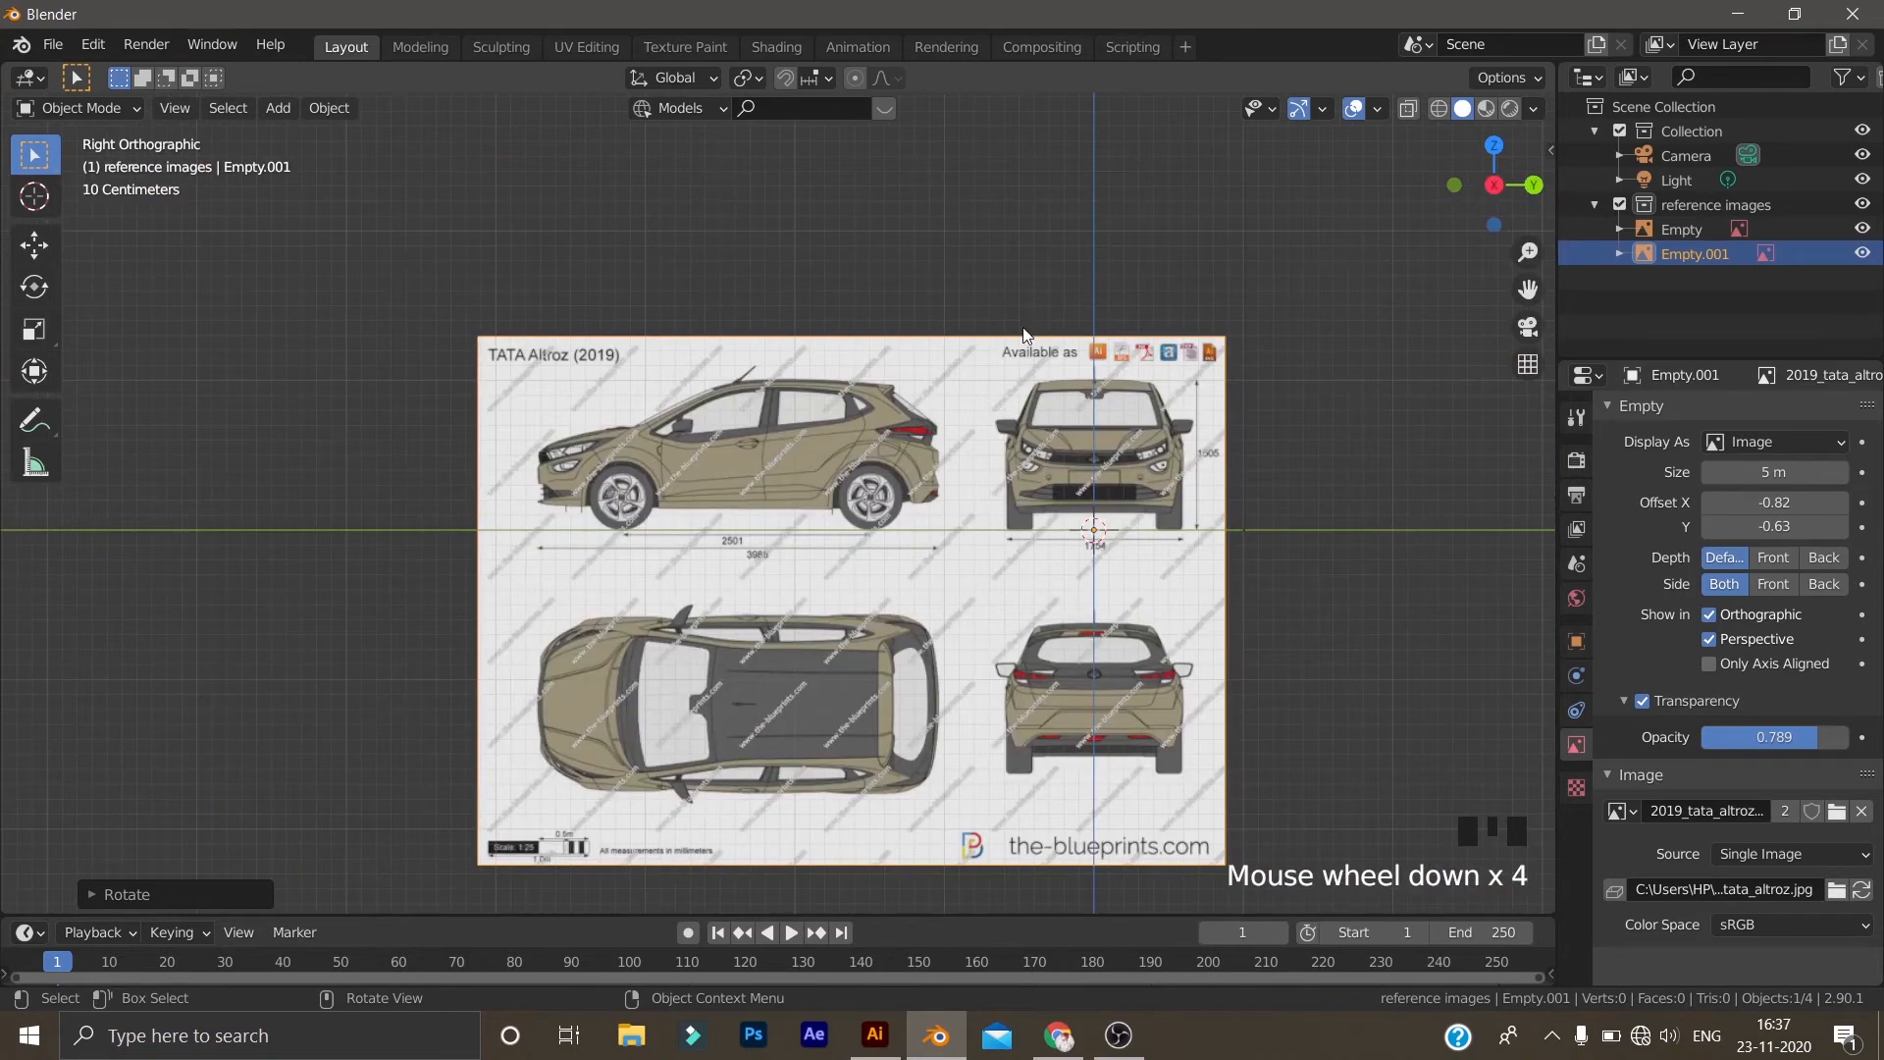
pyautogui.scroll(8, 958, 485)
pyautogui.keyDown('shift'); pyautogui.moveTo(440, 516); pyautogui.dragTo(1152, 575, button='middle'); pyautogui.keyUp('shift')
pyautogui.scroll(-4, 968, 443)
pyautogui.keyDown('shift'); pyautogui.moveTo(968, 444); pyautogui.dragTo(435, 449, button='middle'); pyautogui.keyUp('shift')
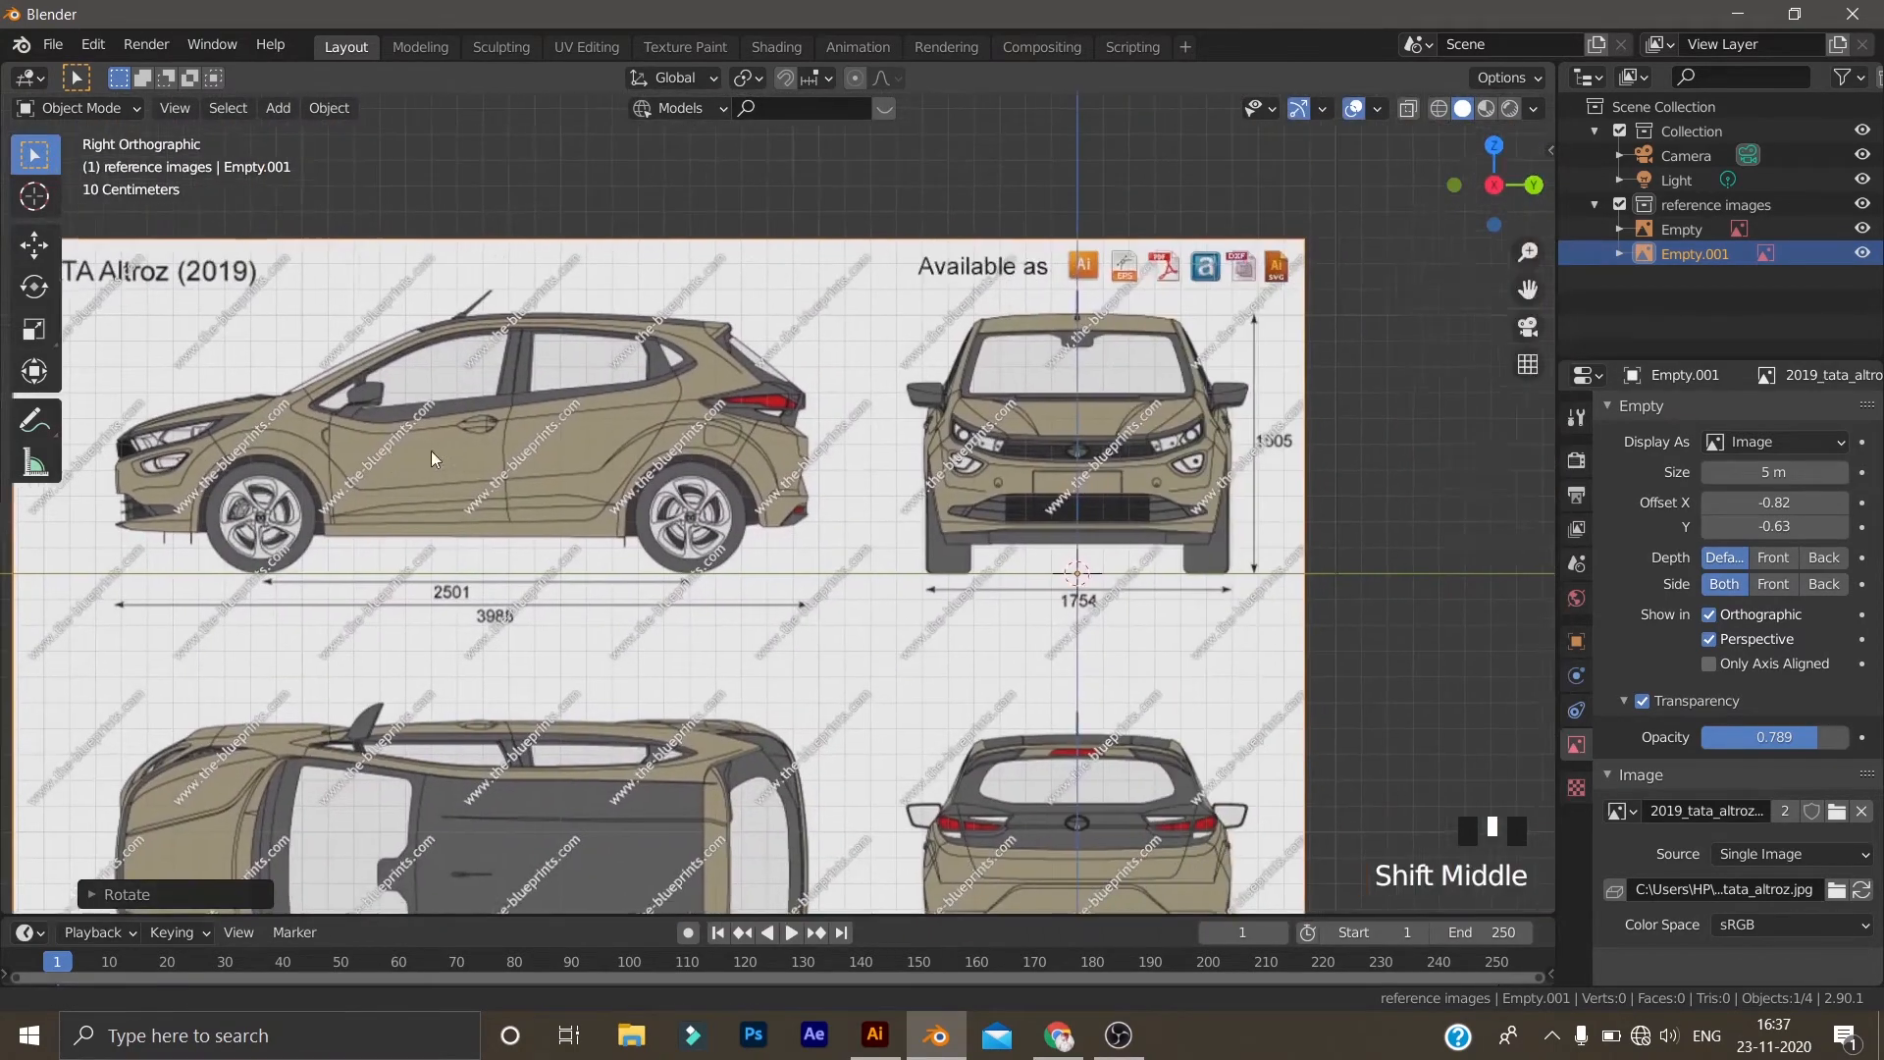
# Set the duplicated blueprint's X offset to -0.08 and fine-tune it so the side view's front bumper meets the vertical axis
pyautogui.scroll(-4, 792, 461)
pyautogui.moveTo(1766, 502); pyautogui.dragTo(1845, 502)
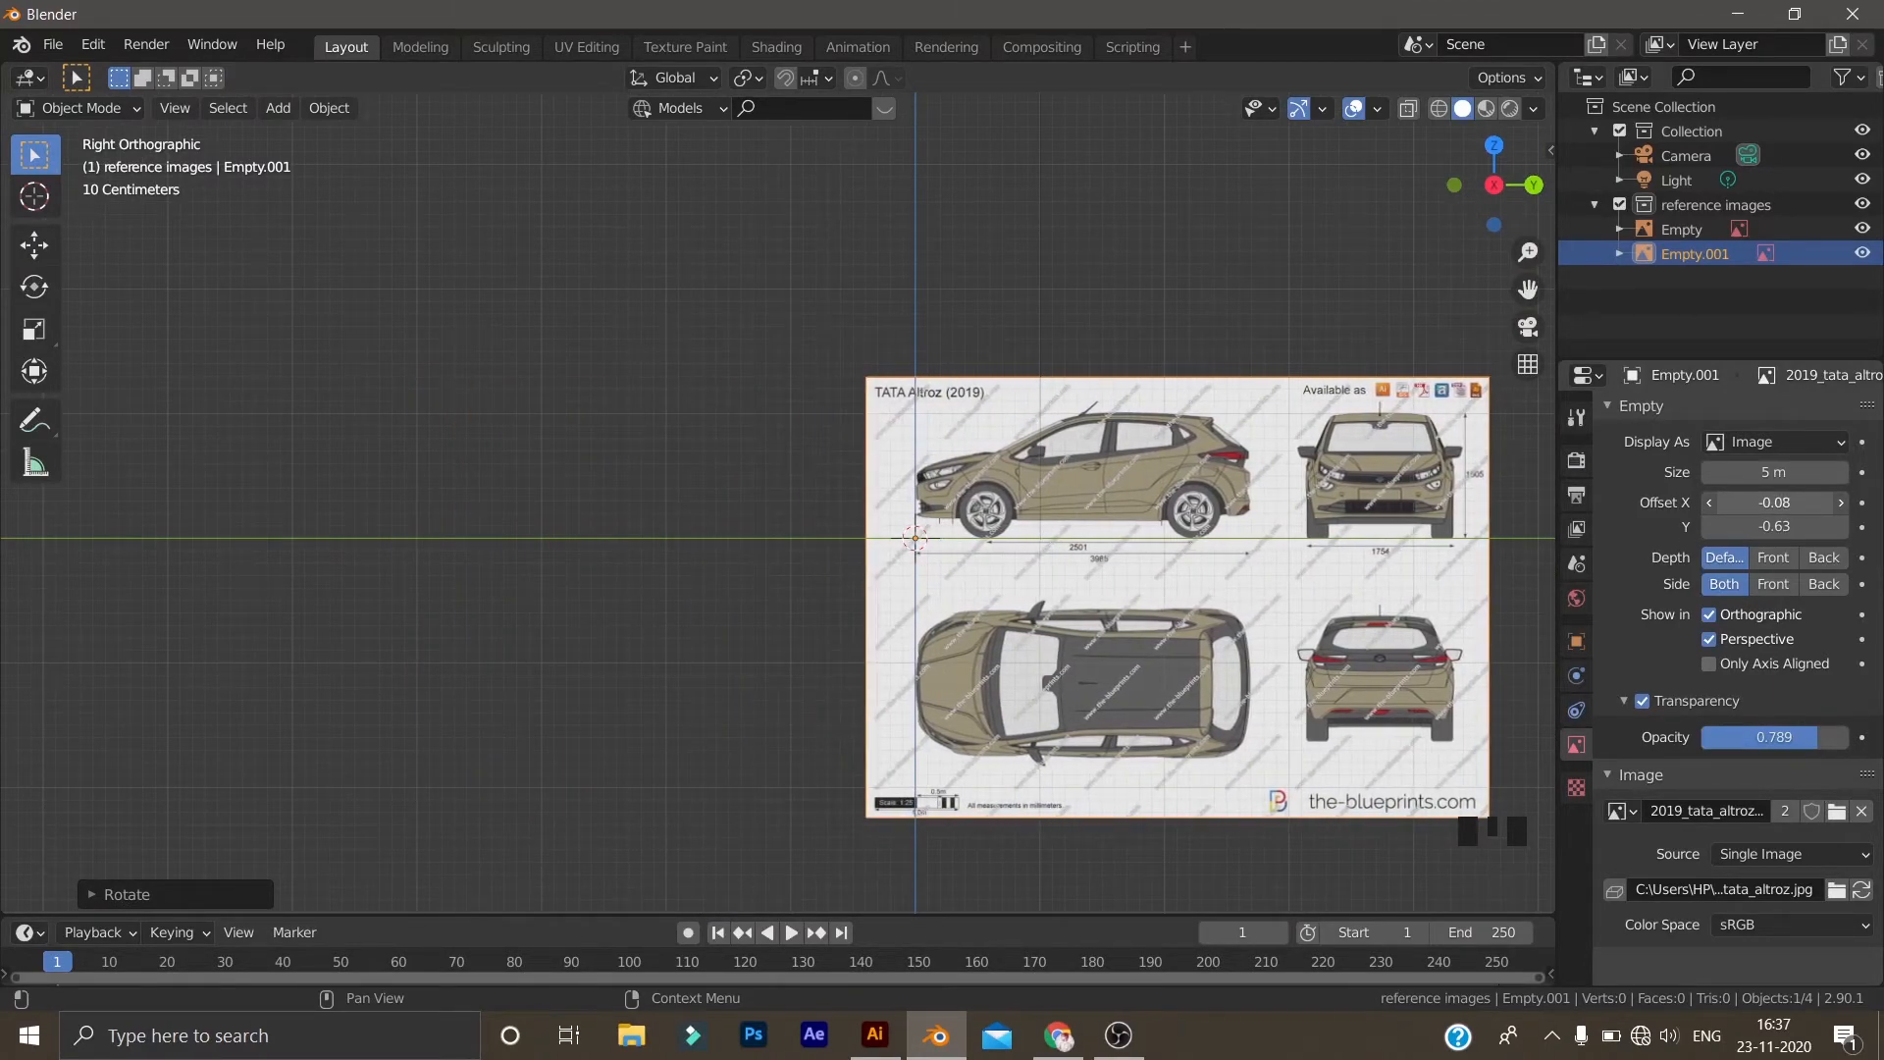
pyautogui.scroll(6, 967, 547)
pyautogui.scroll(3, 1236, 508)
pyautogui.keyDown('shift'); pyautogui.moveTo(1238, 506); pyautogui.dragTo(417, 560, button='middle'); pyautogui.keyUp('shift')
pyautogui.scroll(4, 736, 567)
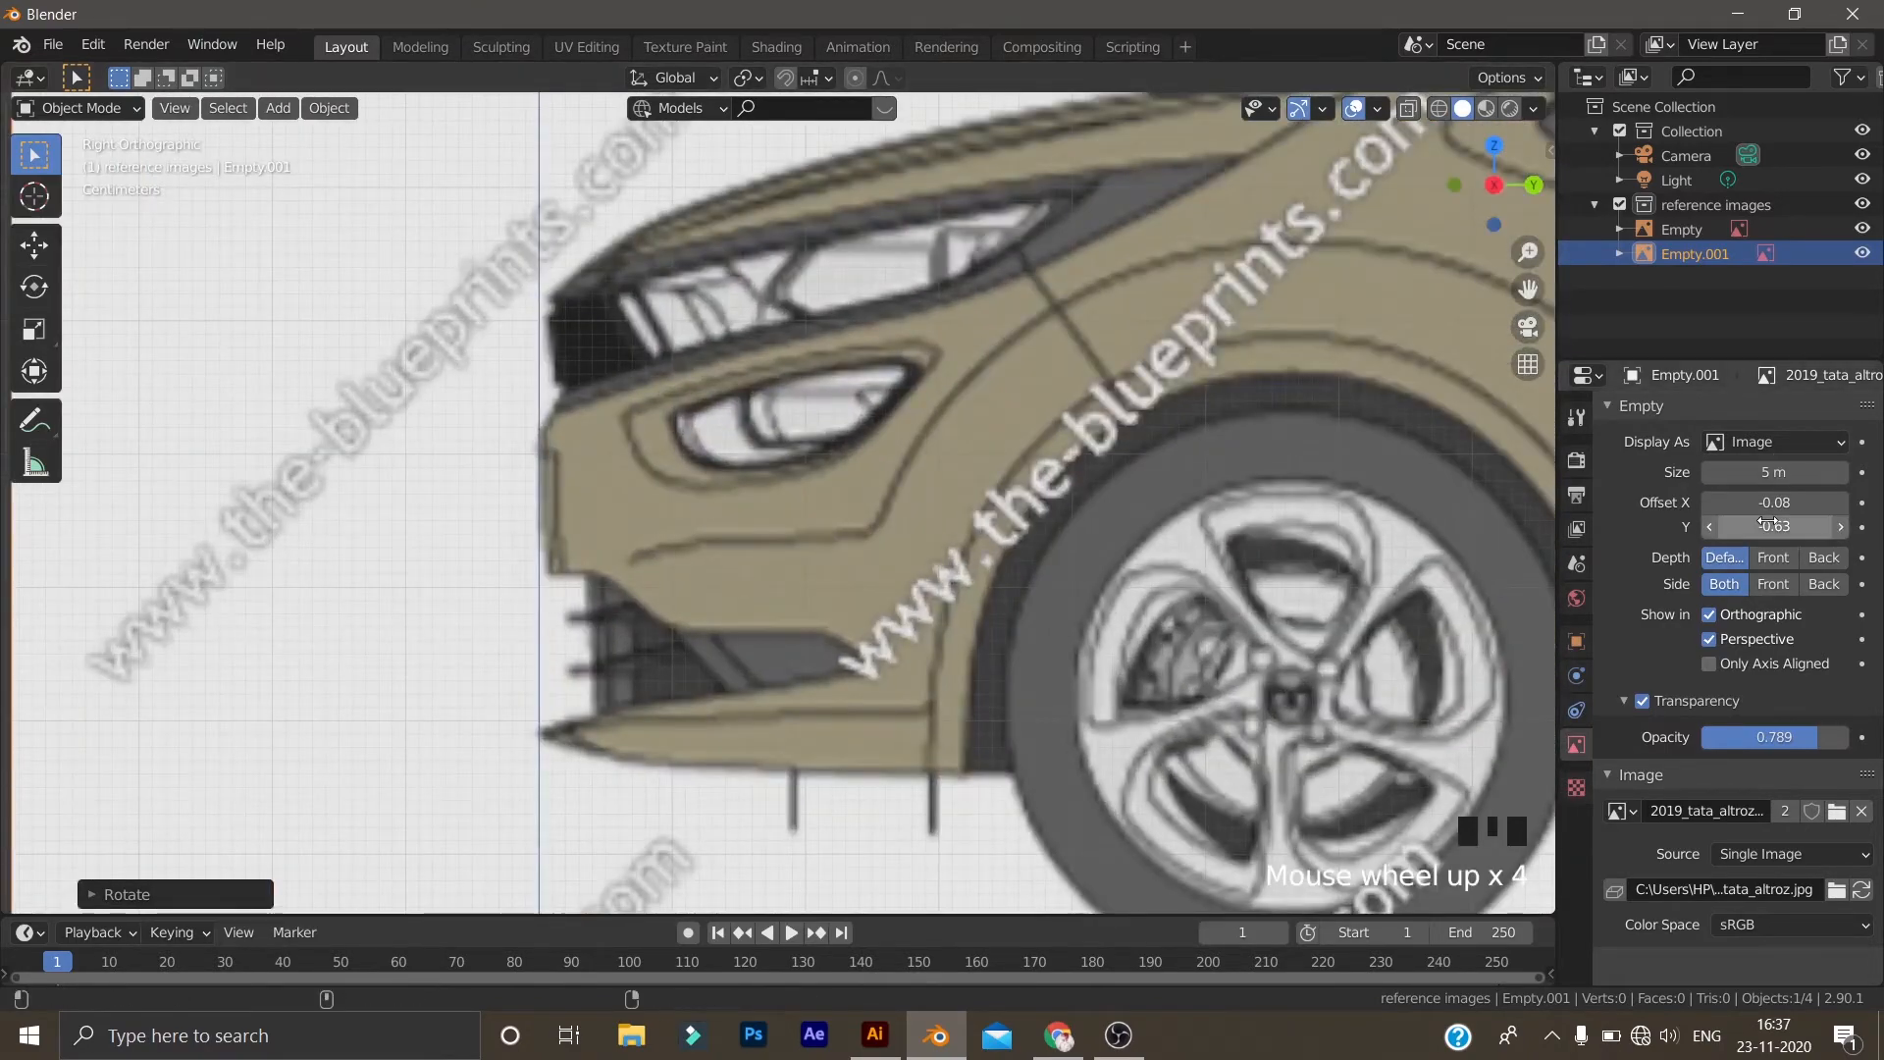
pyautogui.keyDown('shift'); pyautogui.moveTo(1769, 504); pyautogui.dragTo(1774, 504); pyautogui.keyUp('shift')
# Move the side-view blueprint along the X axis to the negative side, well away from the origin
pyautogui.scroll(-6, 950, 445)
pyautogui.moveTo(950, 445); pyautogui.dragTo(976, 567, button='middle')
pyautogui.scroll(-4, 781, 541)
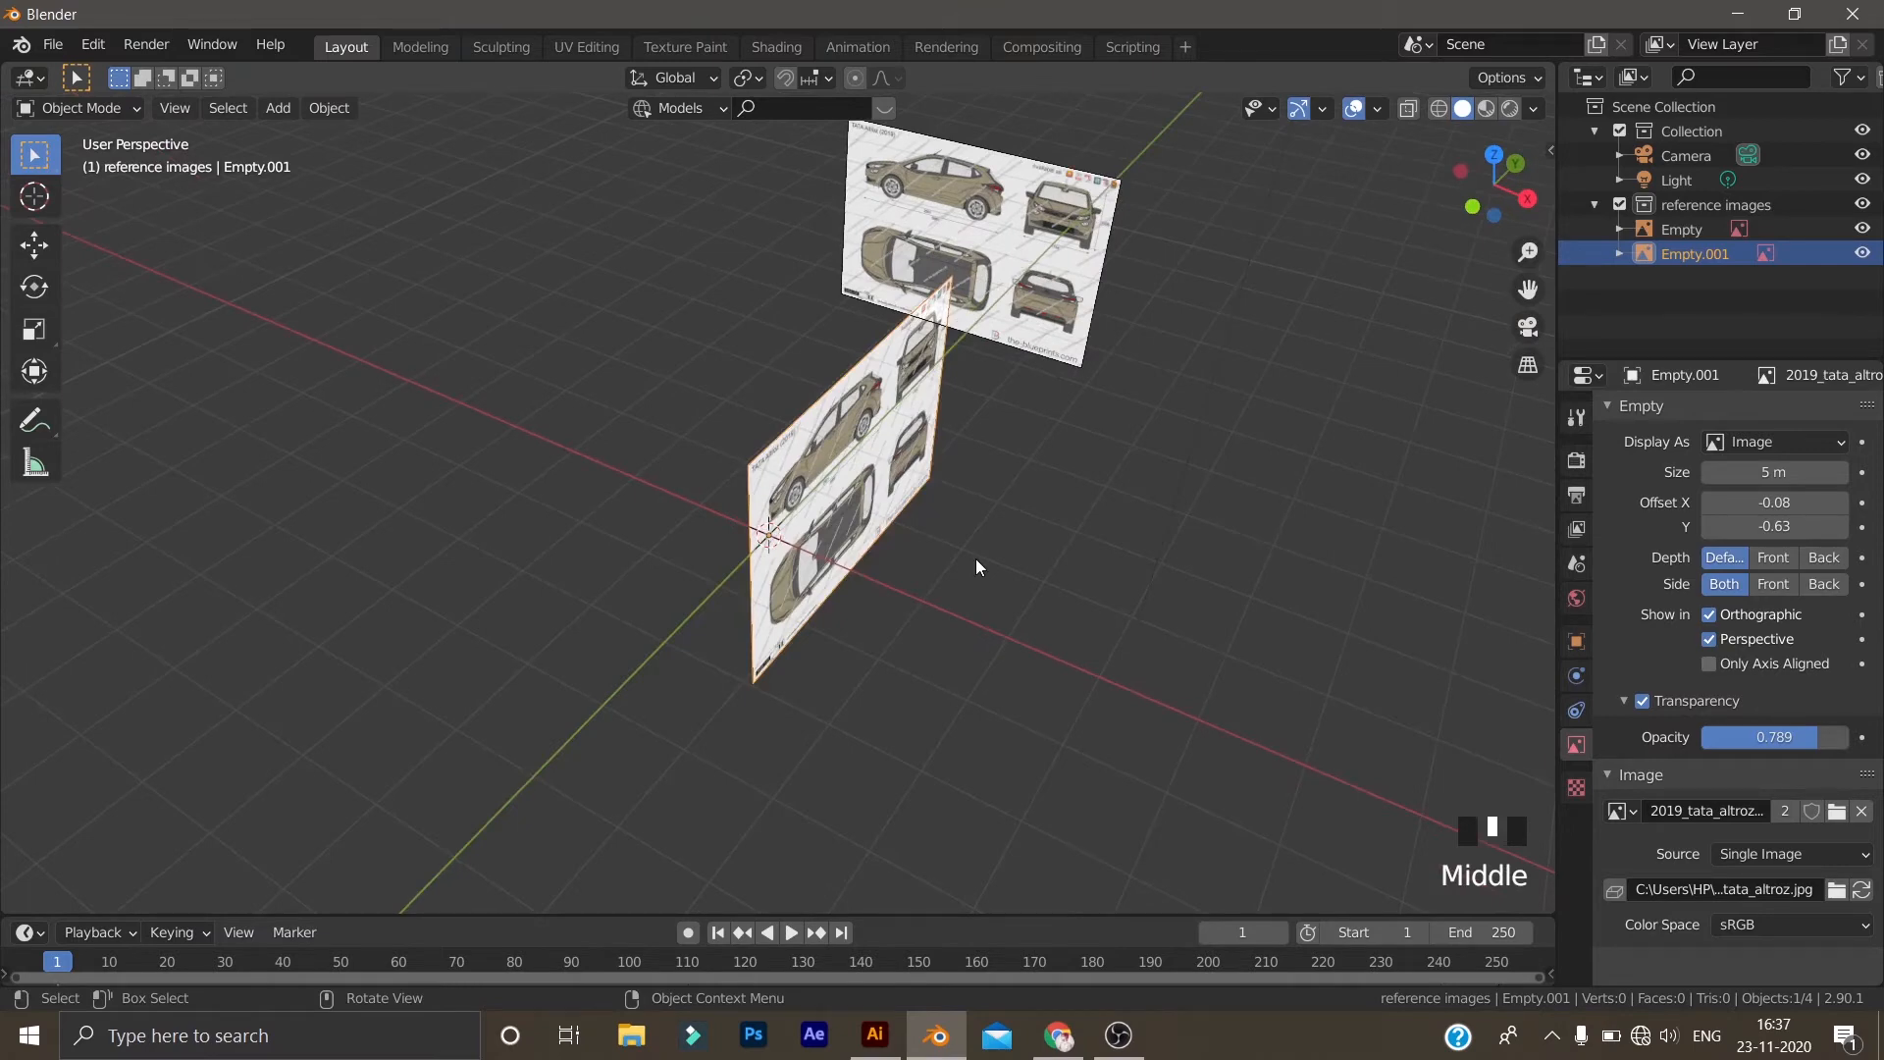
pyautogui.press('g')
pyautogui.press('x')
pyautogui.click(540, 479)
pyautogui.moveTo(540, 480); pyautogui.dragTo(885, 421, button='middle')
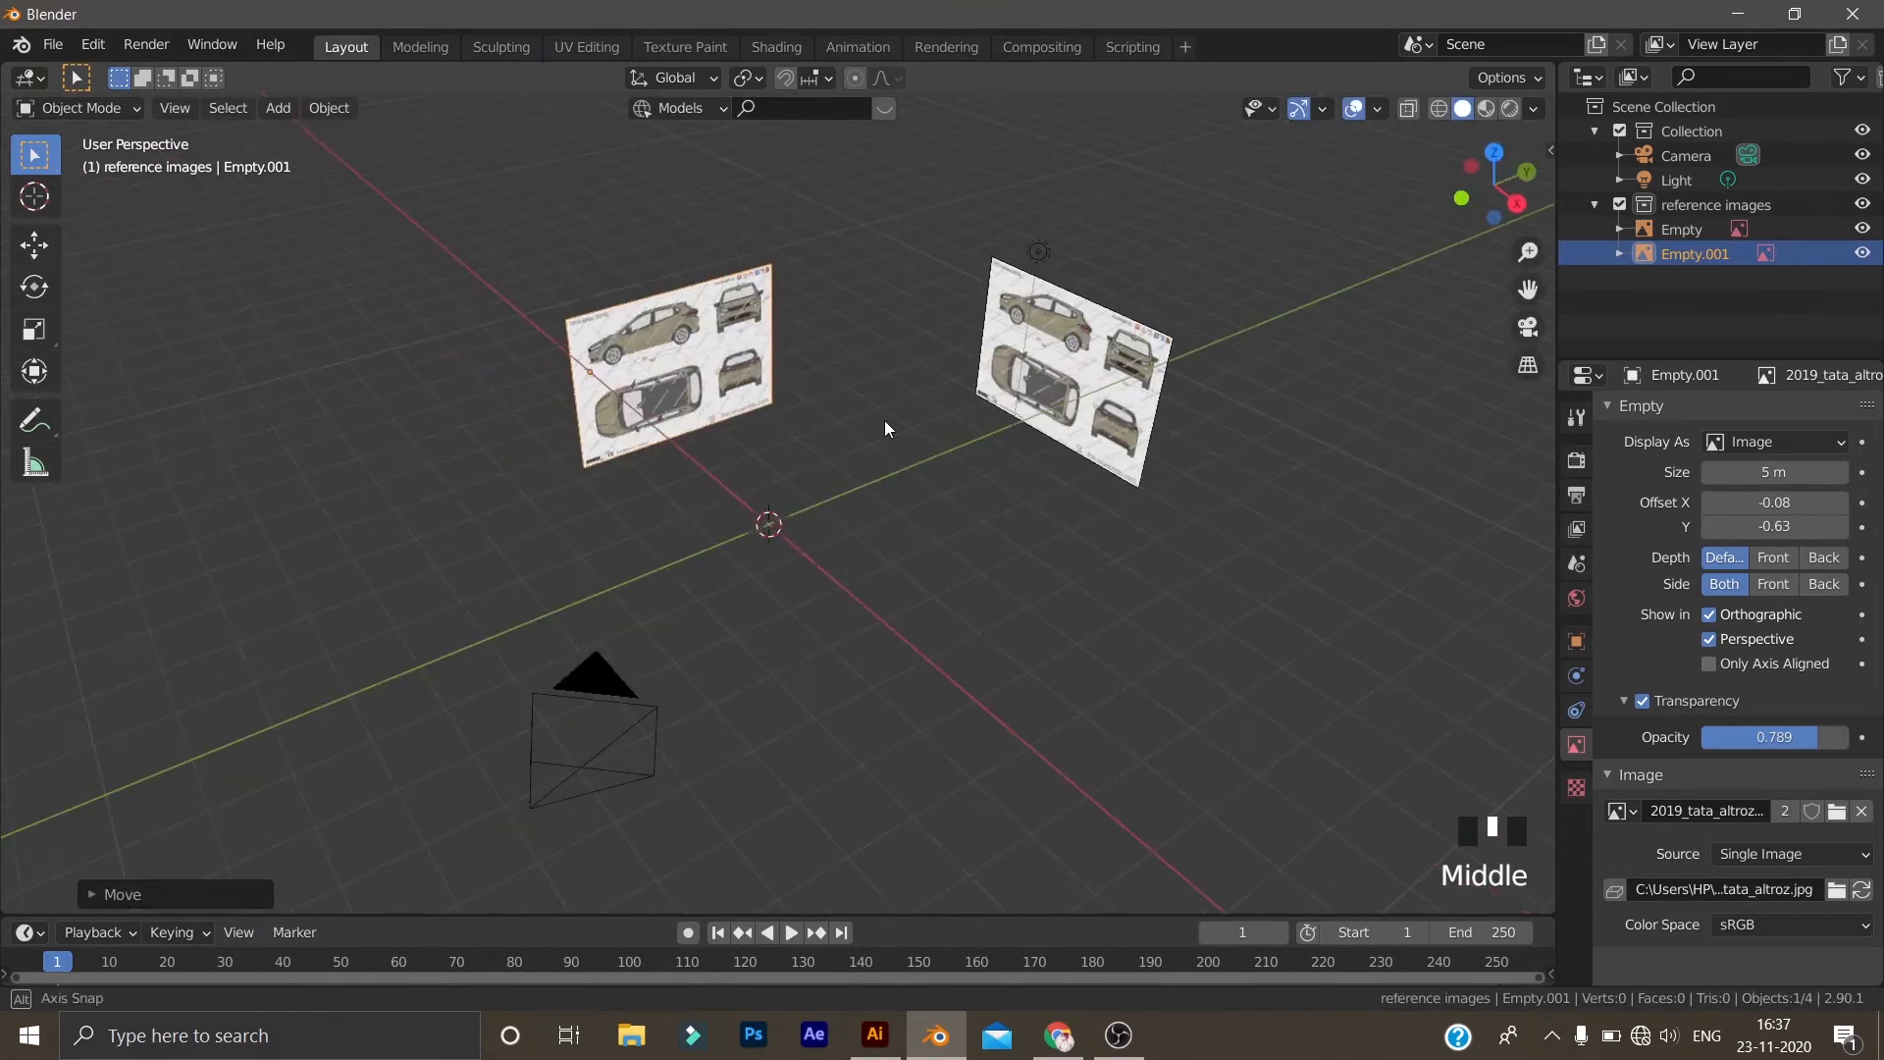
# Duplicate the side-view blueprint image in place and clear the new copy's location to bring it to the origin
pyautogui.scroll(7, 885, 420)
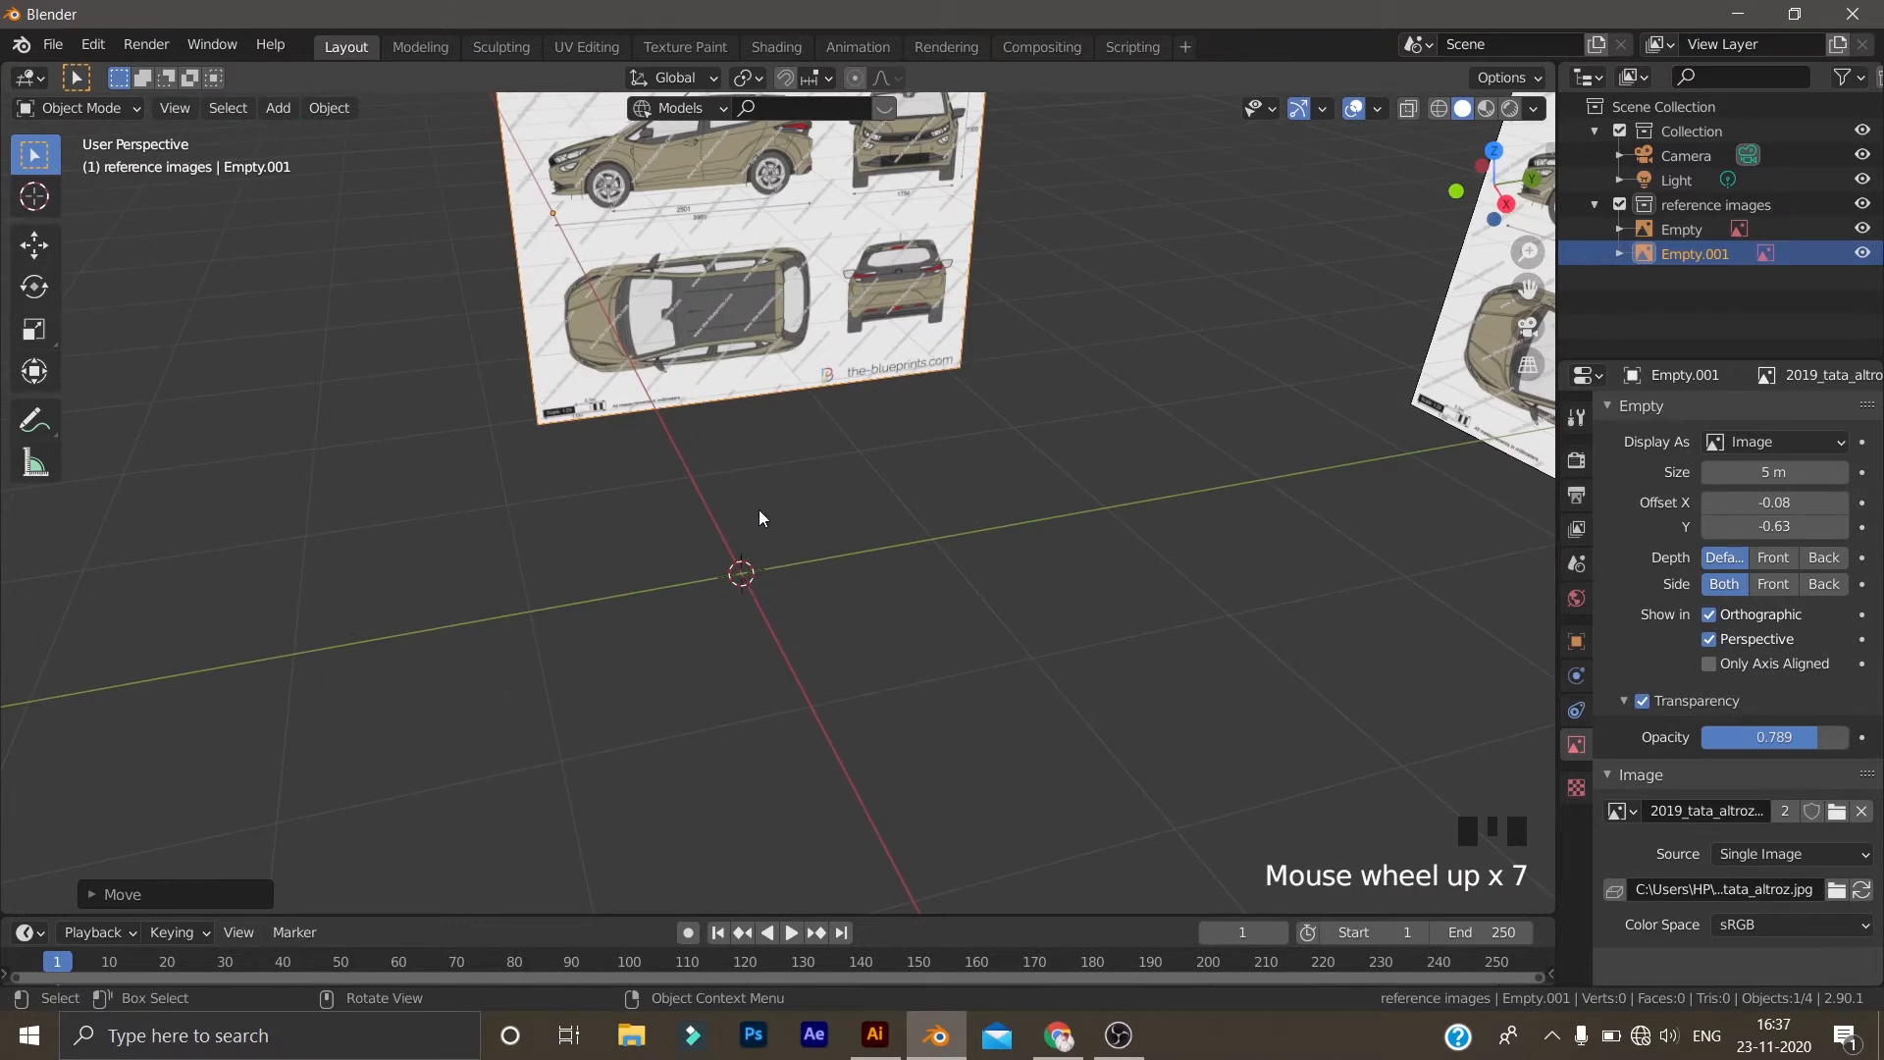
pyautogui.scroll(-3, 791, 660)
pyautogui.moveTo(791, 659); pyautogui.dragTo(782, 640, button='middle')
pyautogui.moveTo(516, 624); pyautogui.dragTo(294, 452, button='middle')
pyautogui.scroll(1, 291, 450)
pyautogui.click(383, 333)
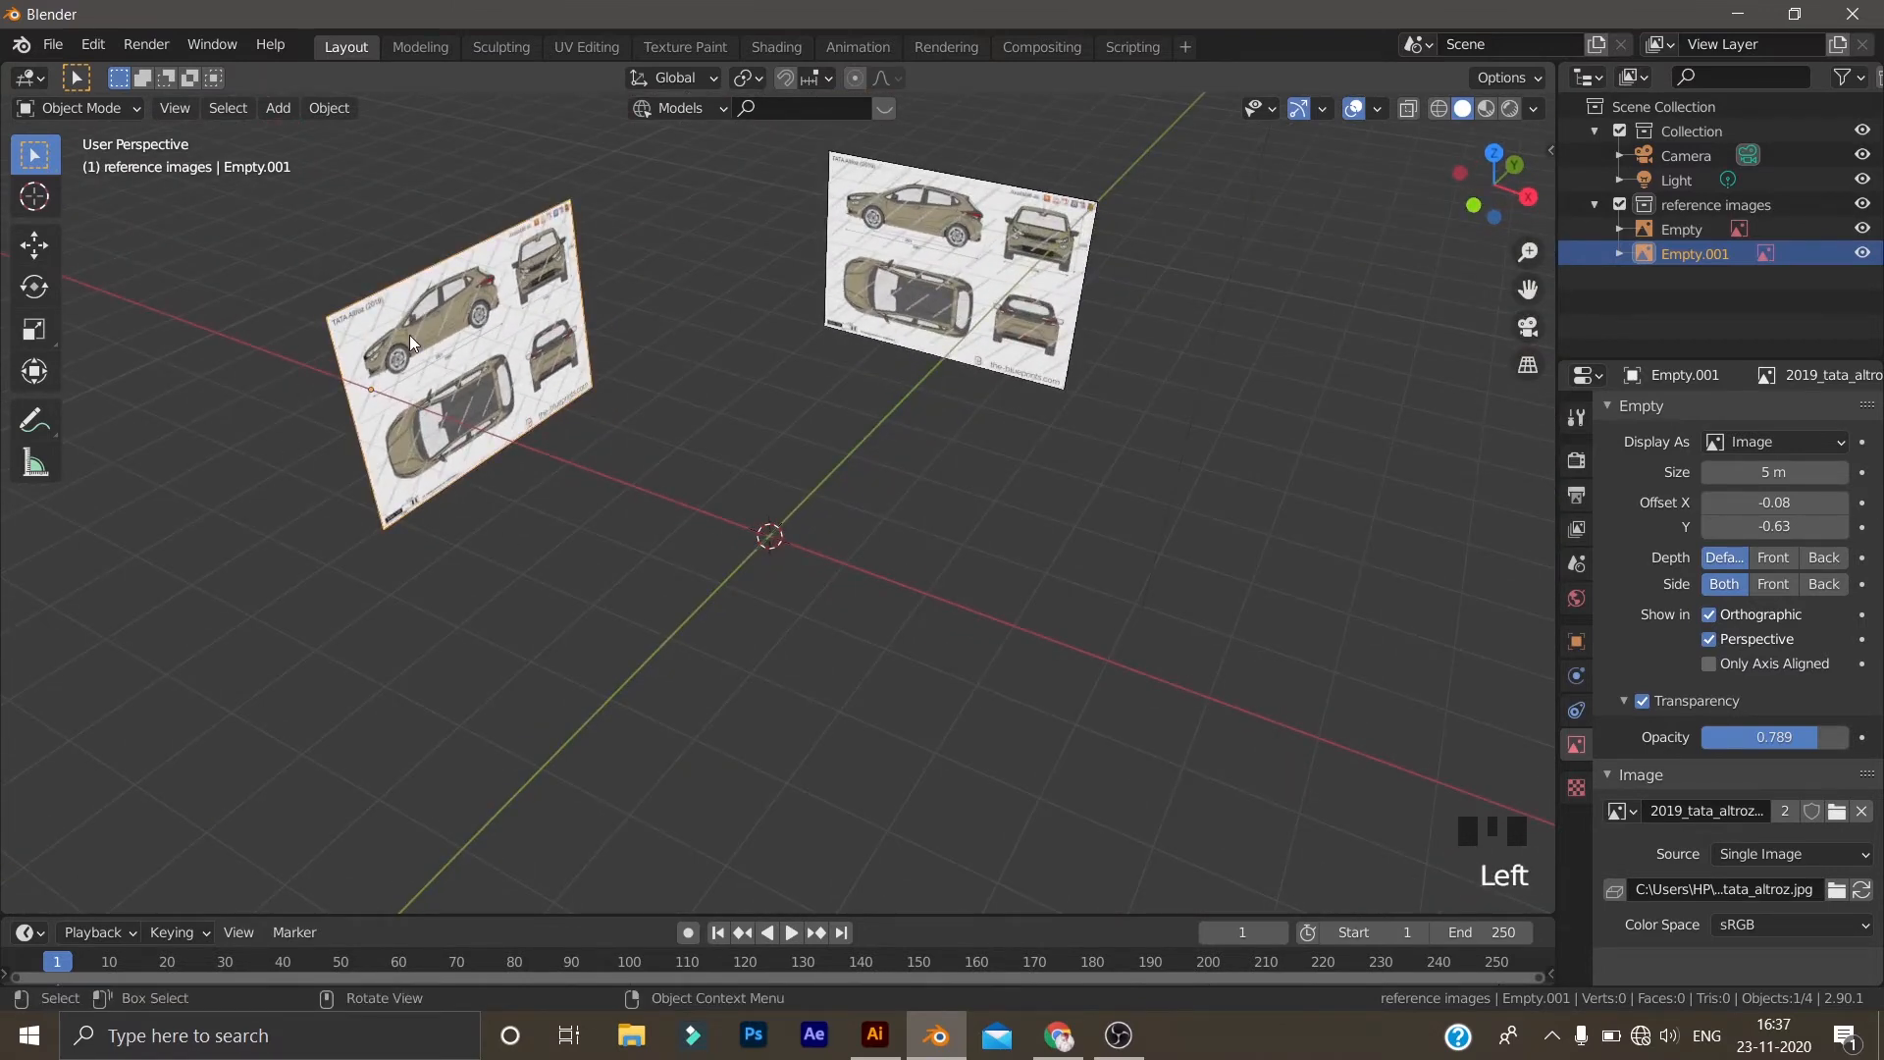
pyautogui.scroll(-2, 458, 412)
pyautogui.moveTo(457, 412); pyautogui.dragTo(522, 498, button='middle')
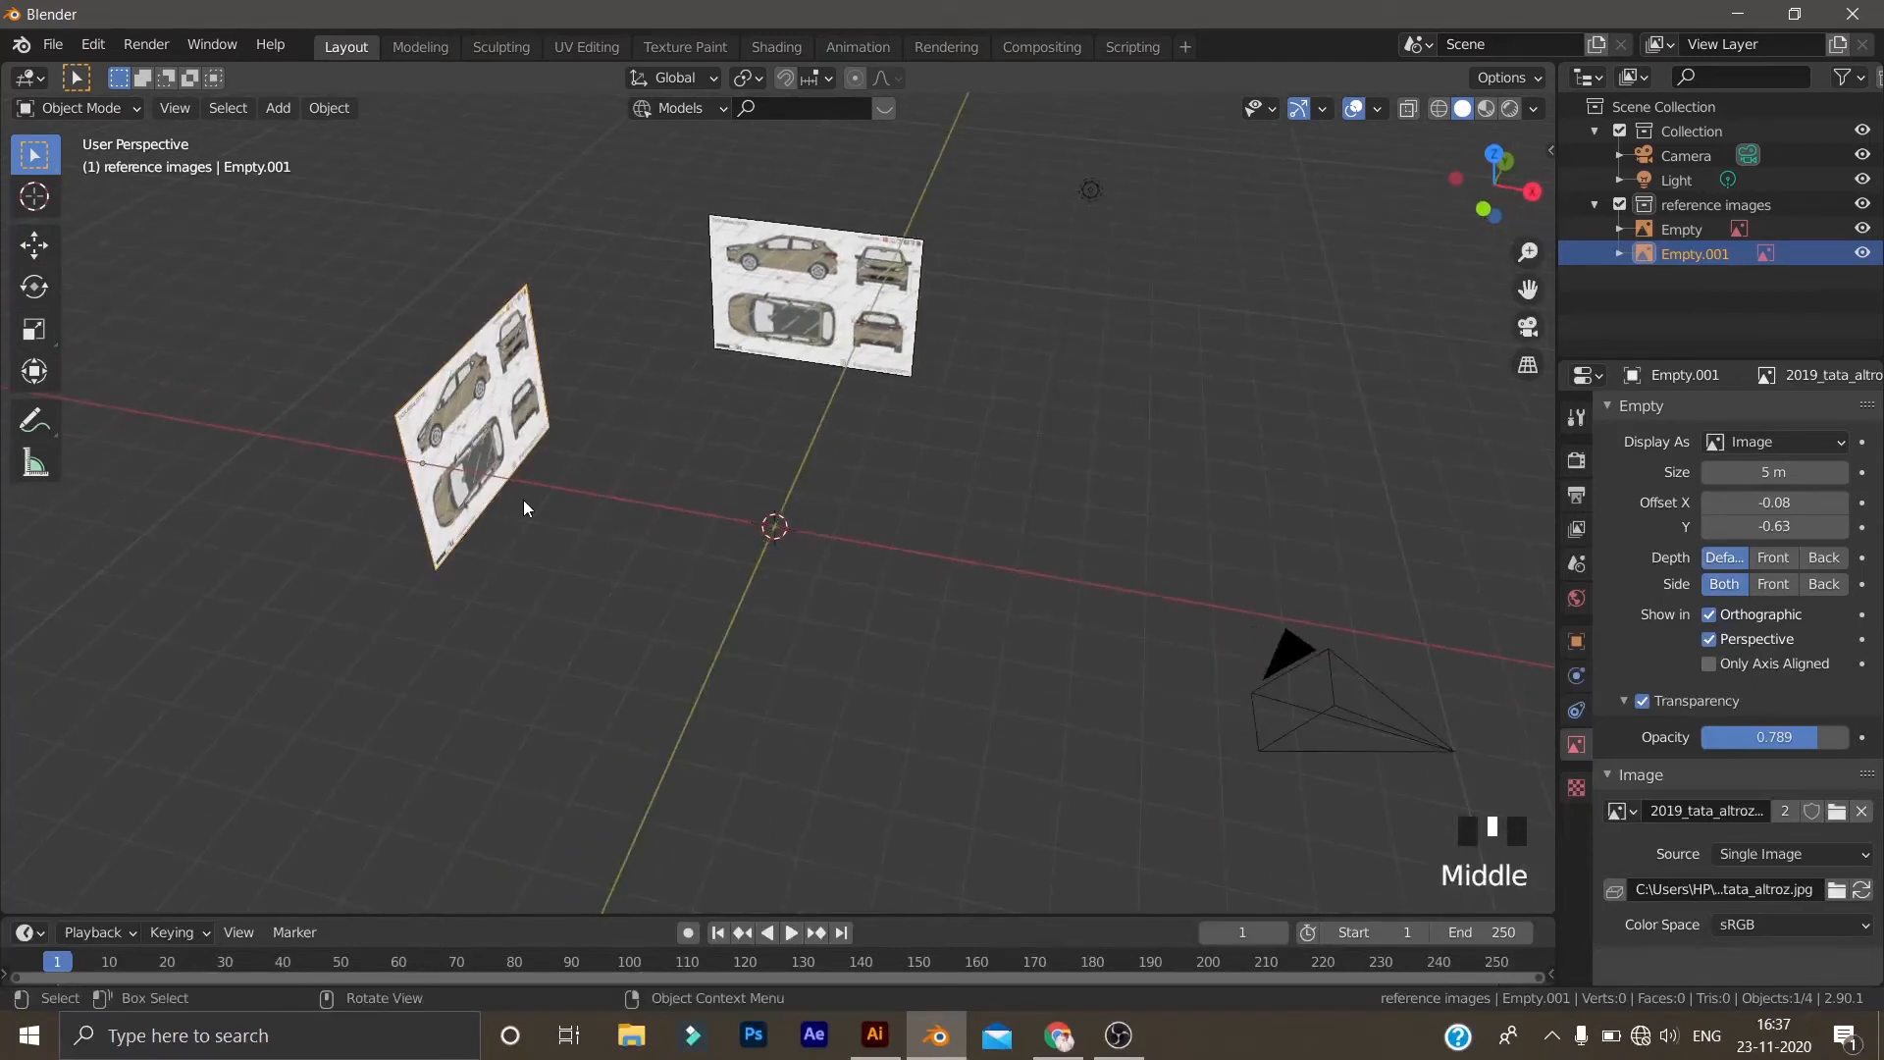
pyautogui.hotkey('shift', 'd')
pyautogui.rightClick(522, 499)
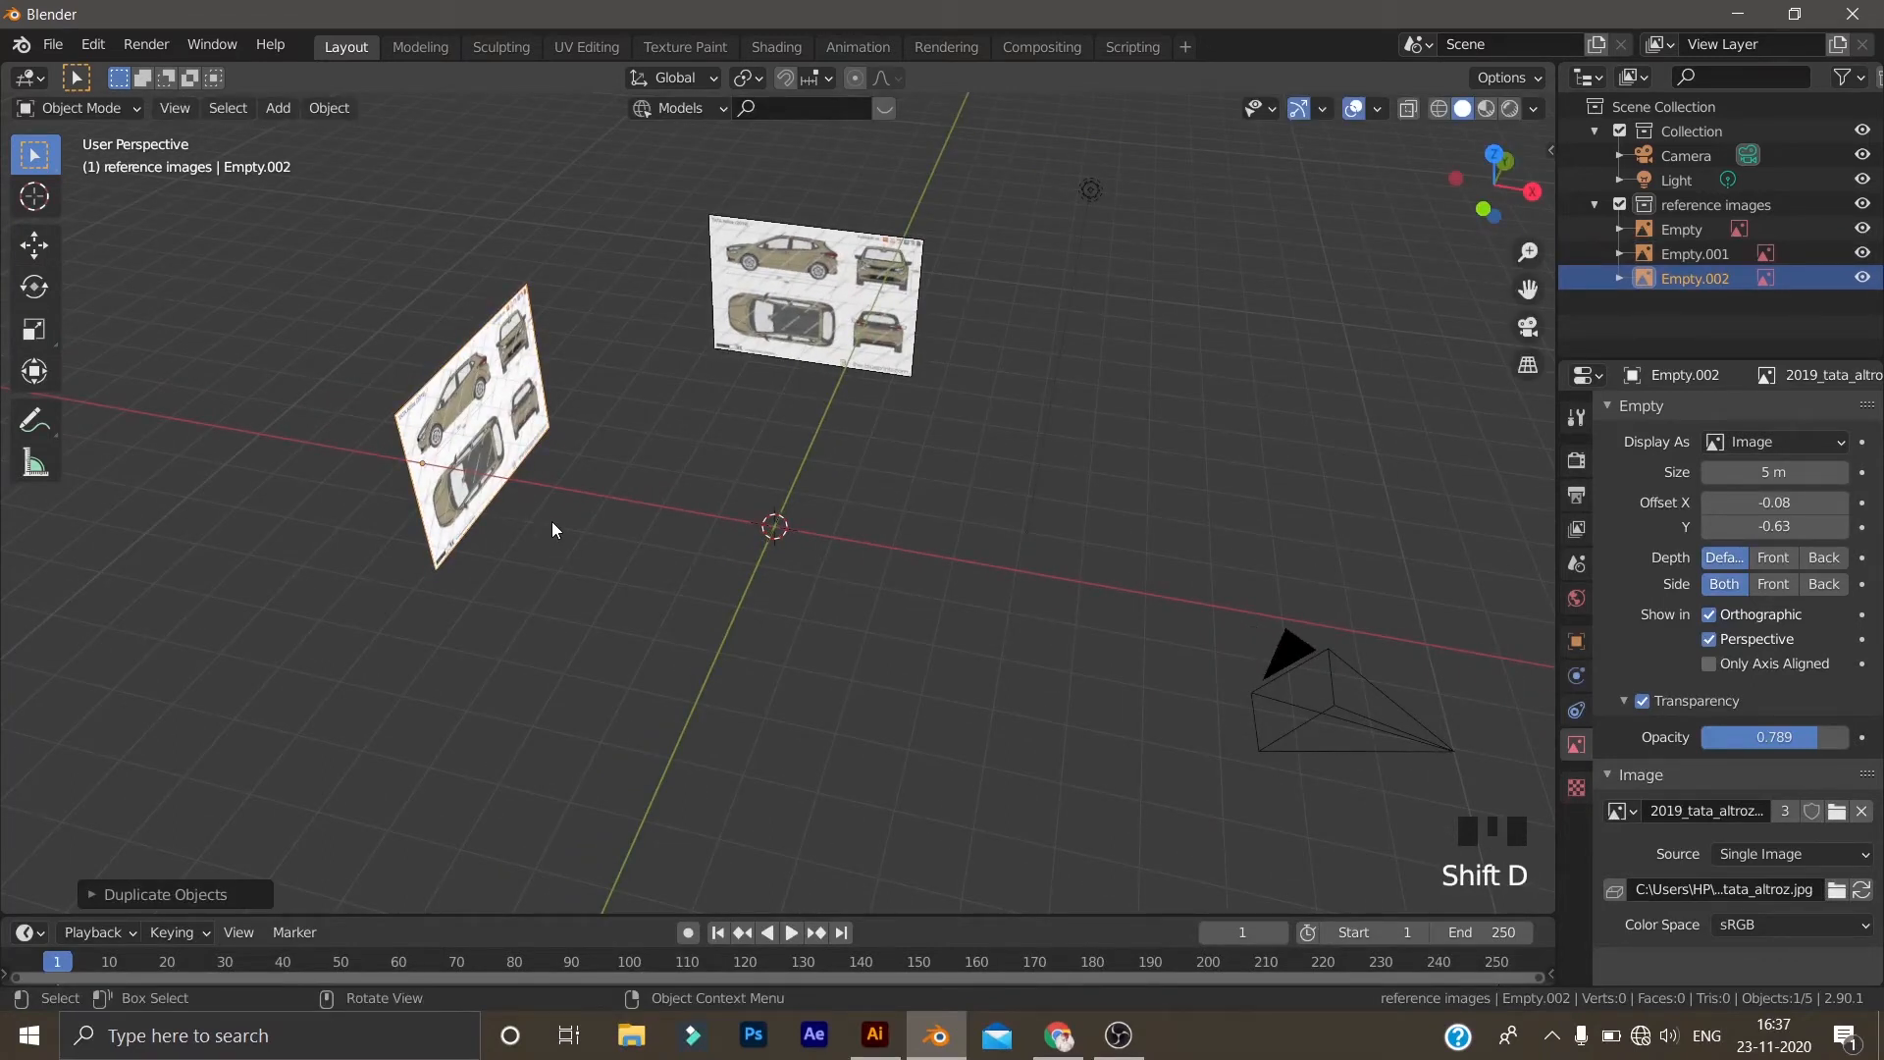
pyautogui.hotkey('alt', 'g')
# Rotate the new blueprint copy at the origin 90° about the Y axis so it lies flat for the top view
pyautogui.moveTo(681, 579); pyautogui.dragTo(751, 500, button='middle')
pyautogui.press('KP_1')
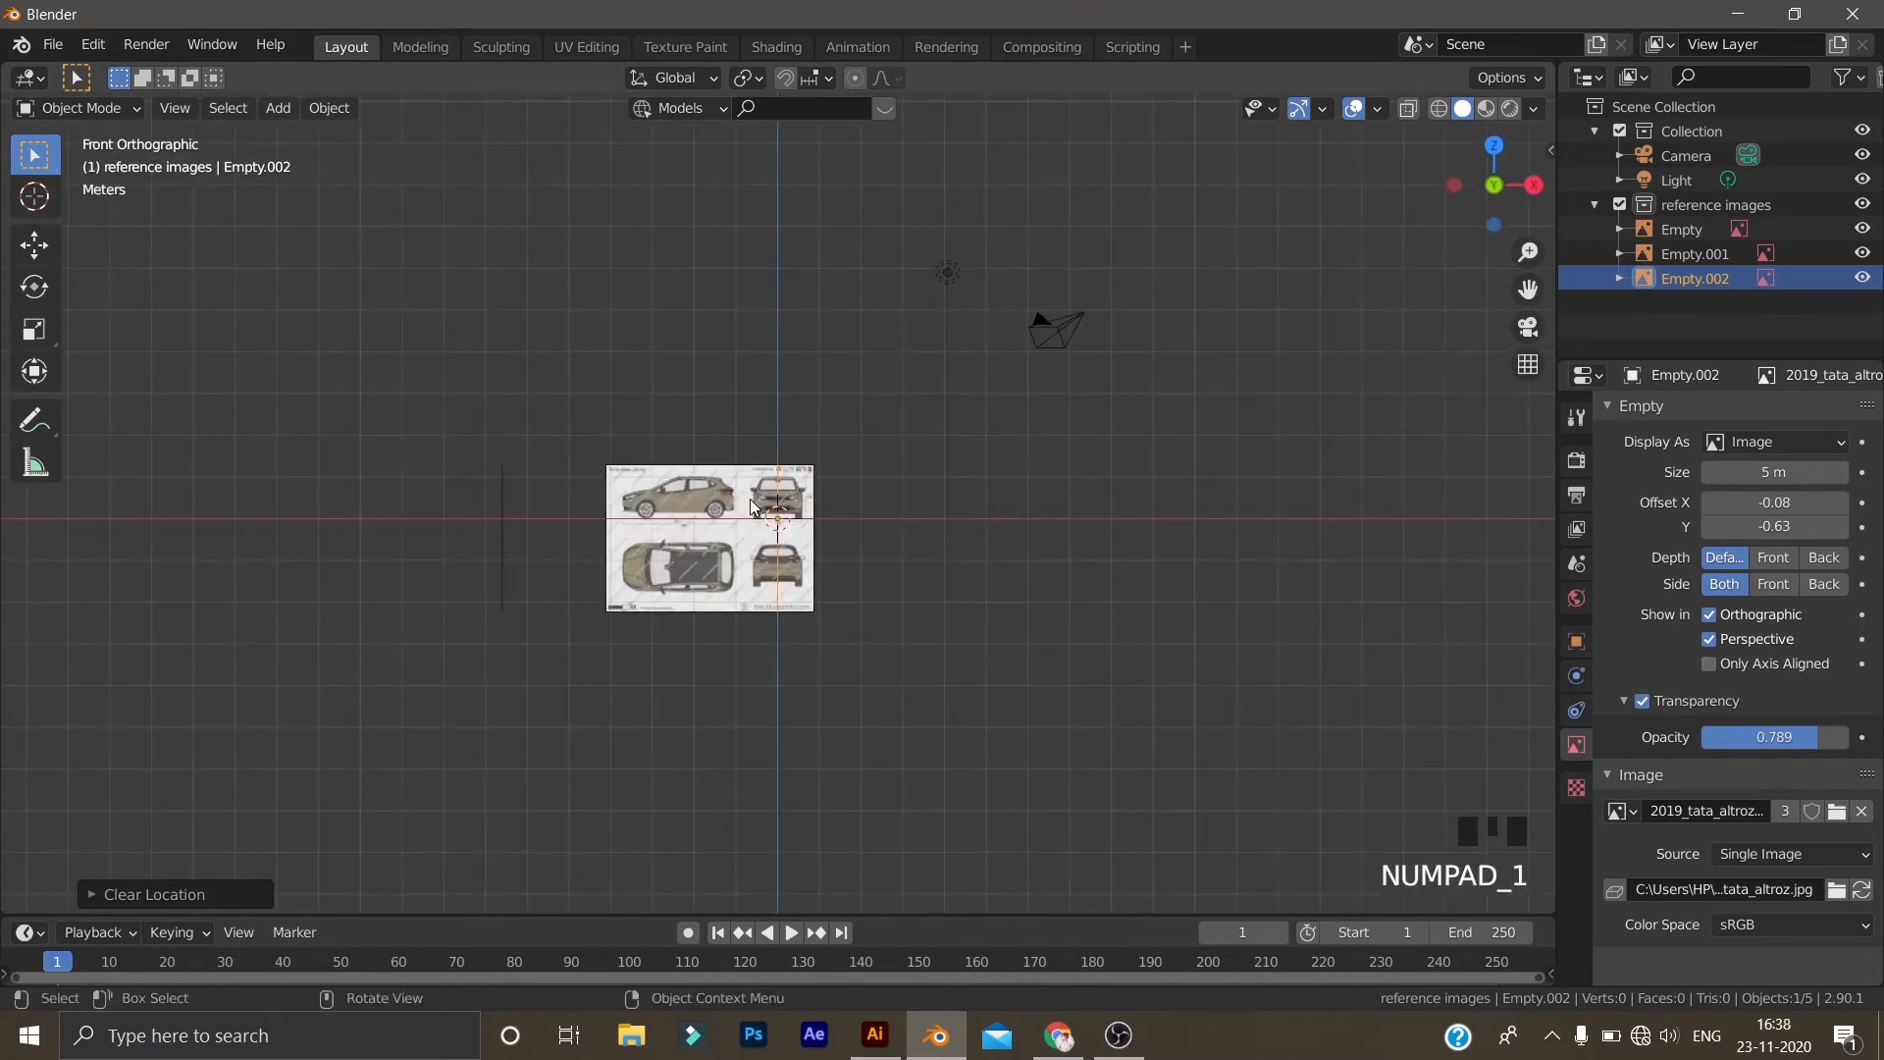
pyautogui.scroll(3, 962, 568)
pyautogui.press('KP_7')
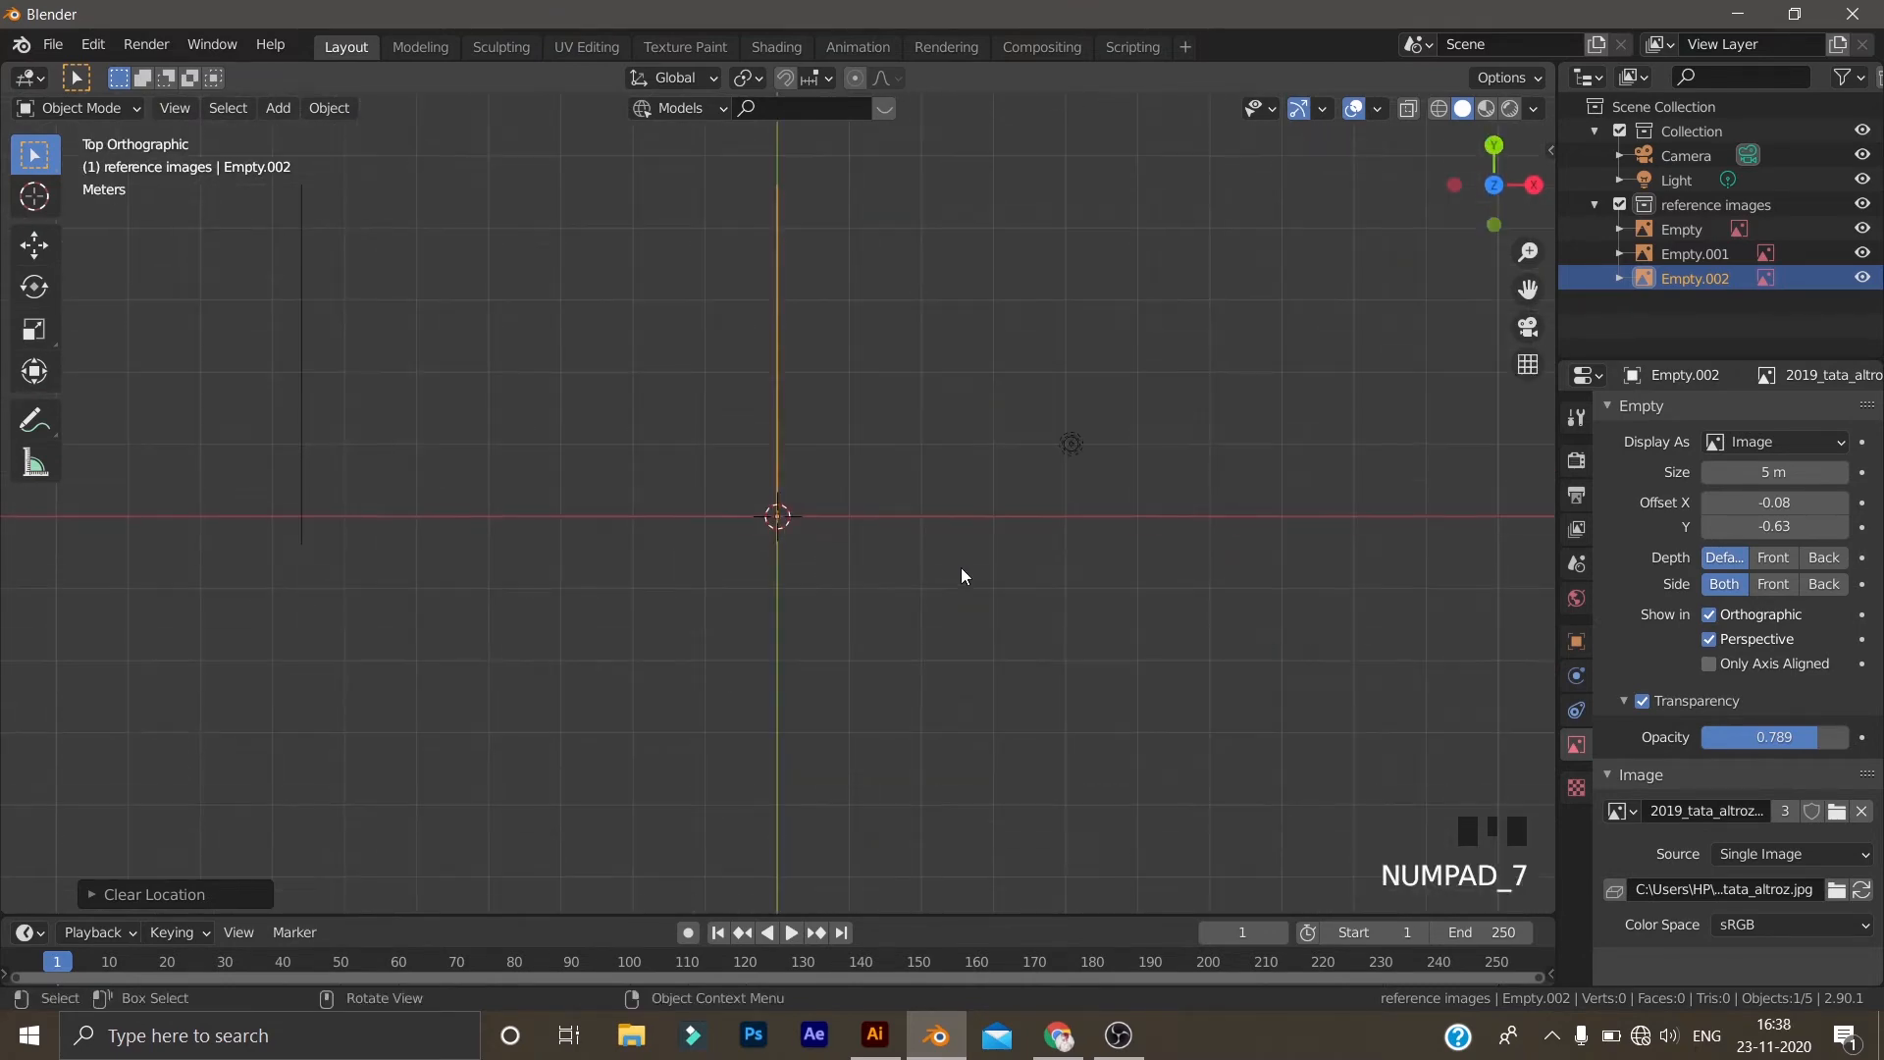
pyautogui.scroll(-3, 843, 392)
pyautogui.moveTo(851, 371); pyautogui.dragTo(915, 374, button='middle')
pyautogui.write('ry90')
pyautogui.press('Return')
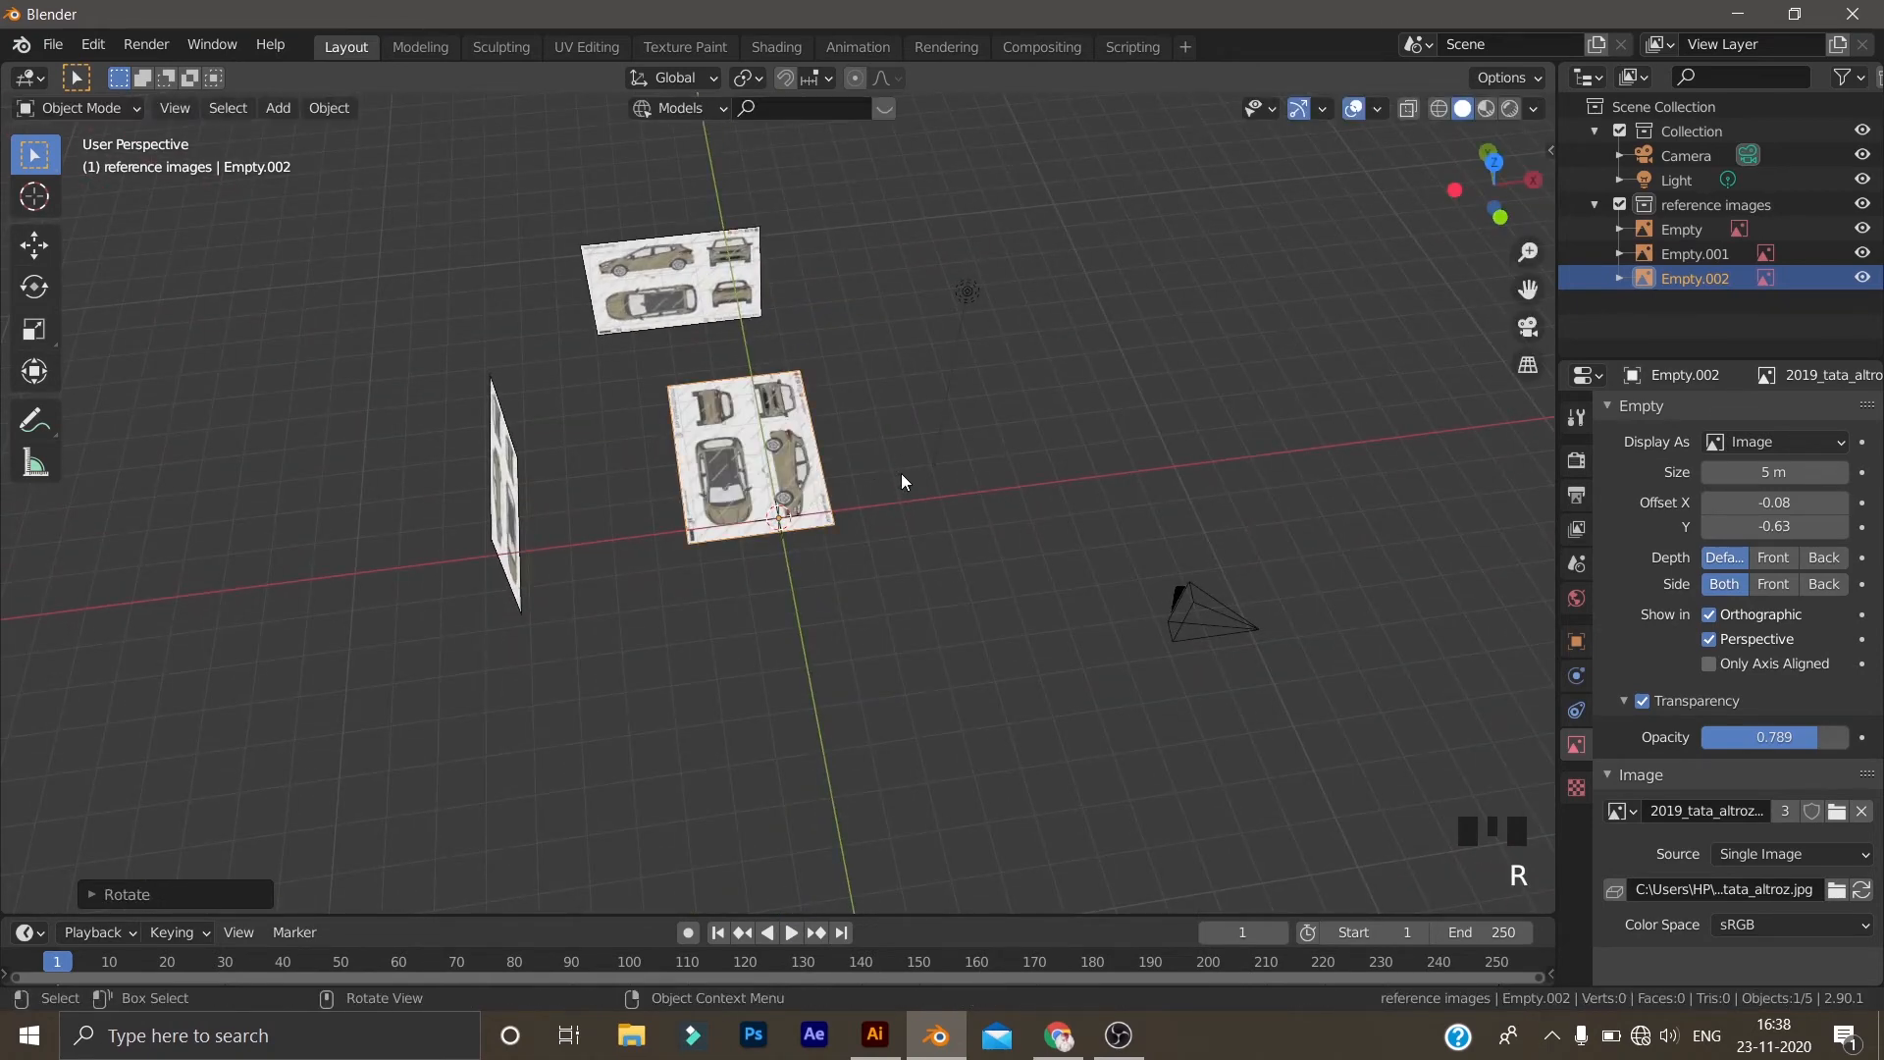
pyautogui.scroll(10, 844, 477)
pyautogui.moveTo(740, 486); pyautogui.dragTo(581, 388, button='middle')
pyautogui.scroll(3, 581, 388)
pyautogui.scroll(-3, 777, 363)
pyautogui.keyDown('shift'); pyautogui.moveTo(774, 363); pyautogui.dragTo(507, 594, button='middle'); pyautogui.keyUp('shift')
pyautogui.scroll(-4, 274, 371)
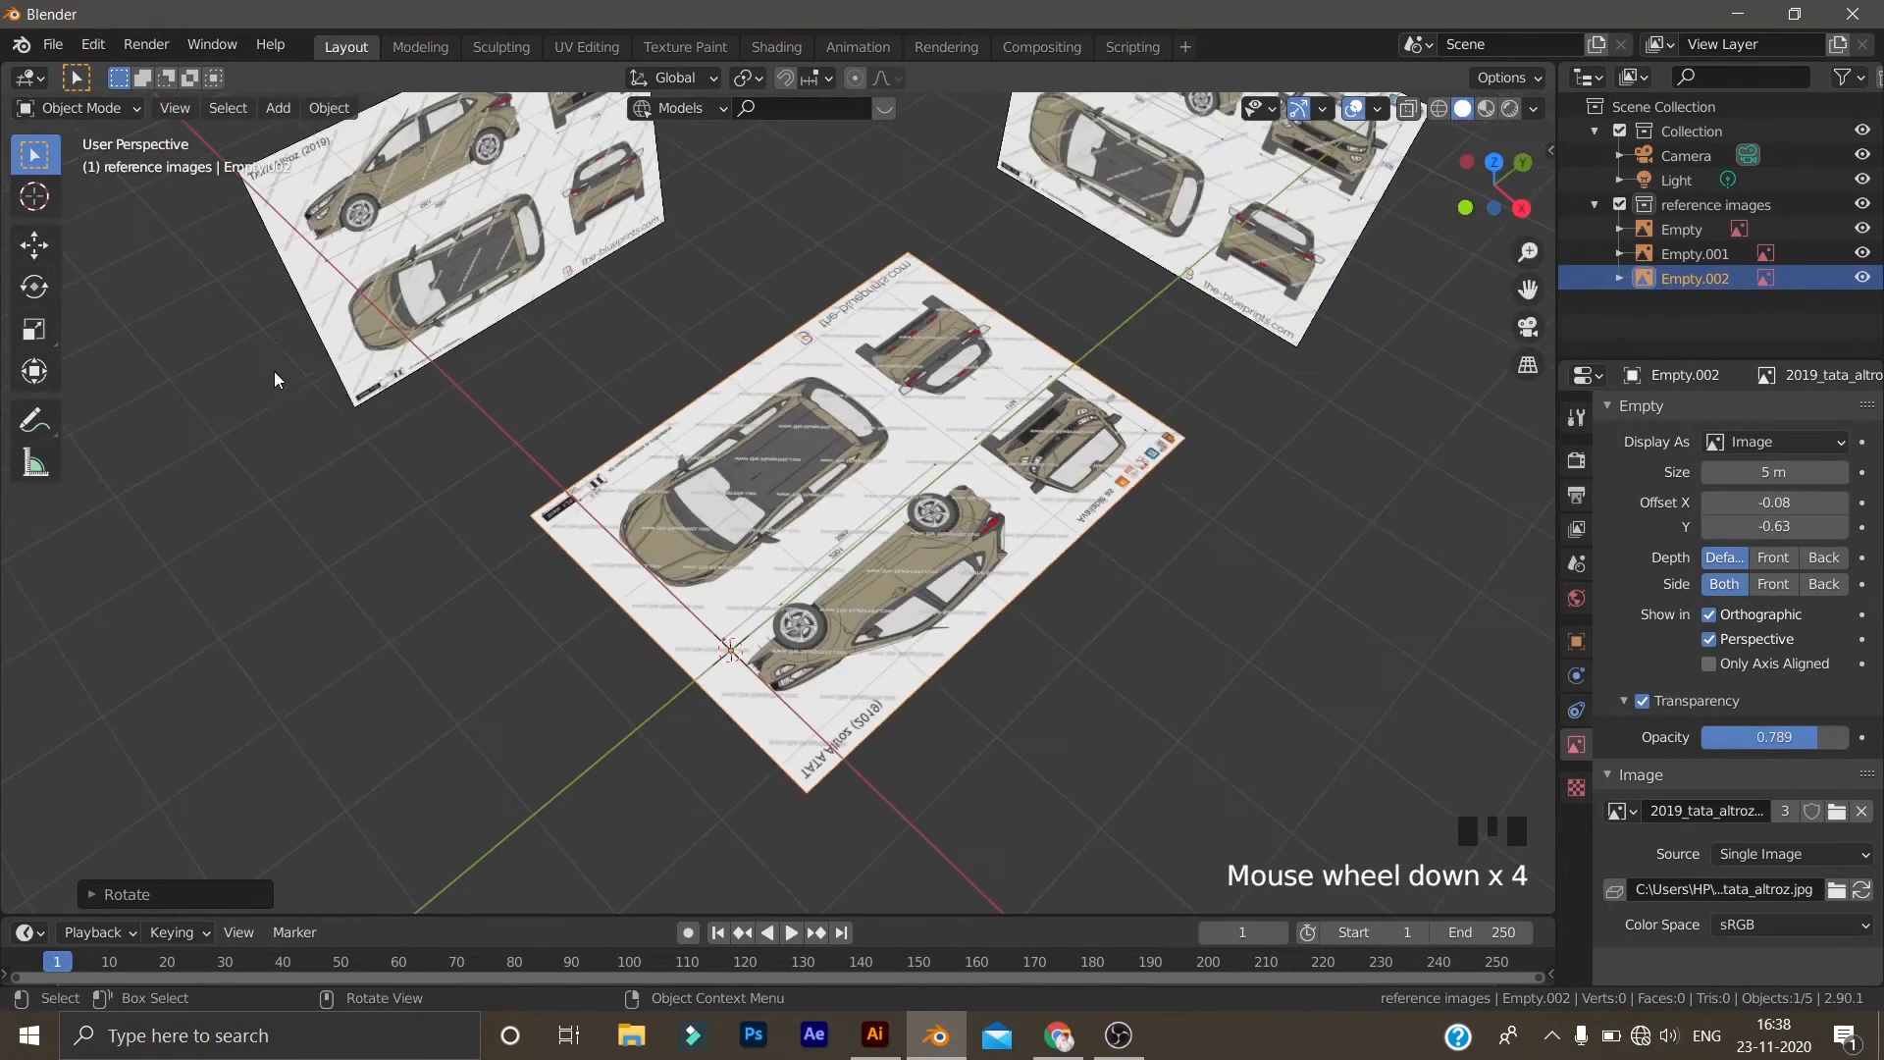
pyautogui.moveTo(278, 255); pyautogui.dragTo(785, 715, button='middle')
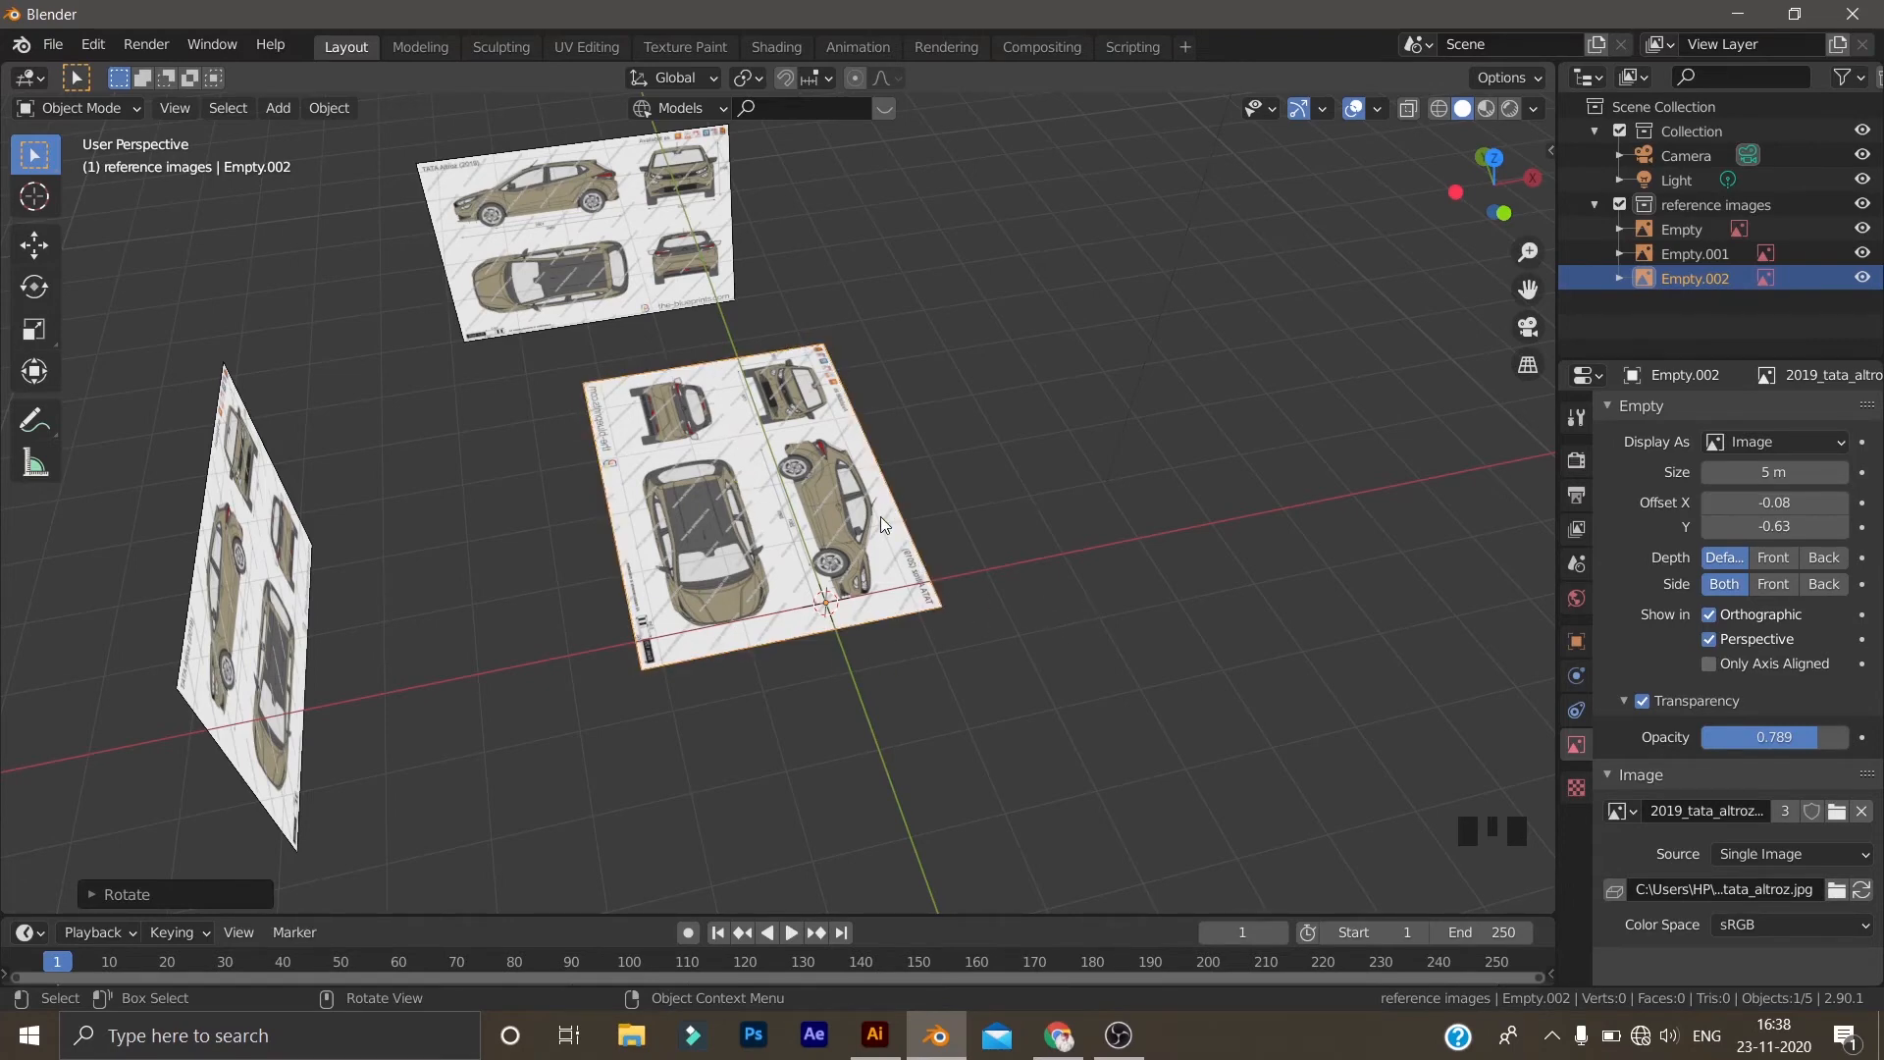
# In the top orthographic view, set the flat blueprint's Y offset to -0.30 so the top-view car is centred on the Y axis
pyautogui.press('KP_7')
pyautogui.scroll(9, 651, 492)
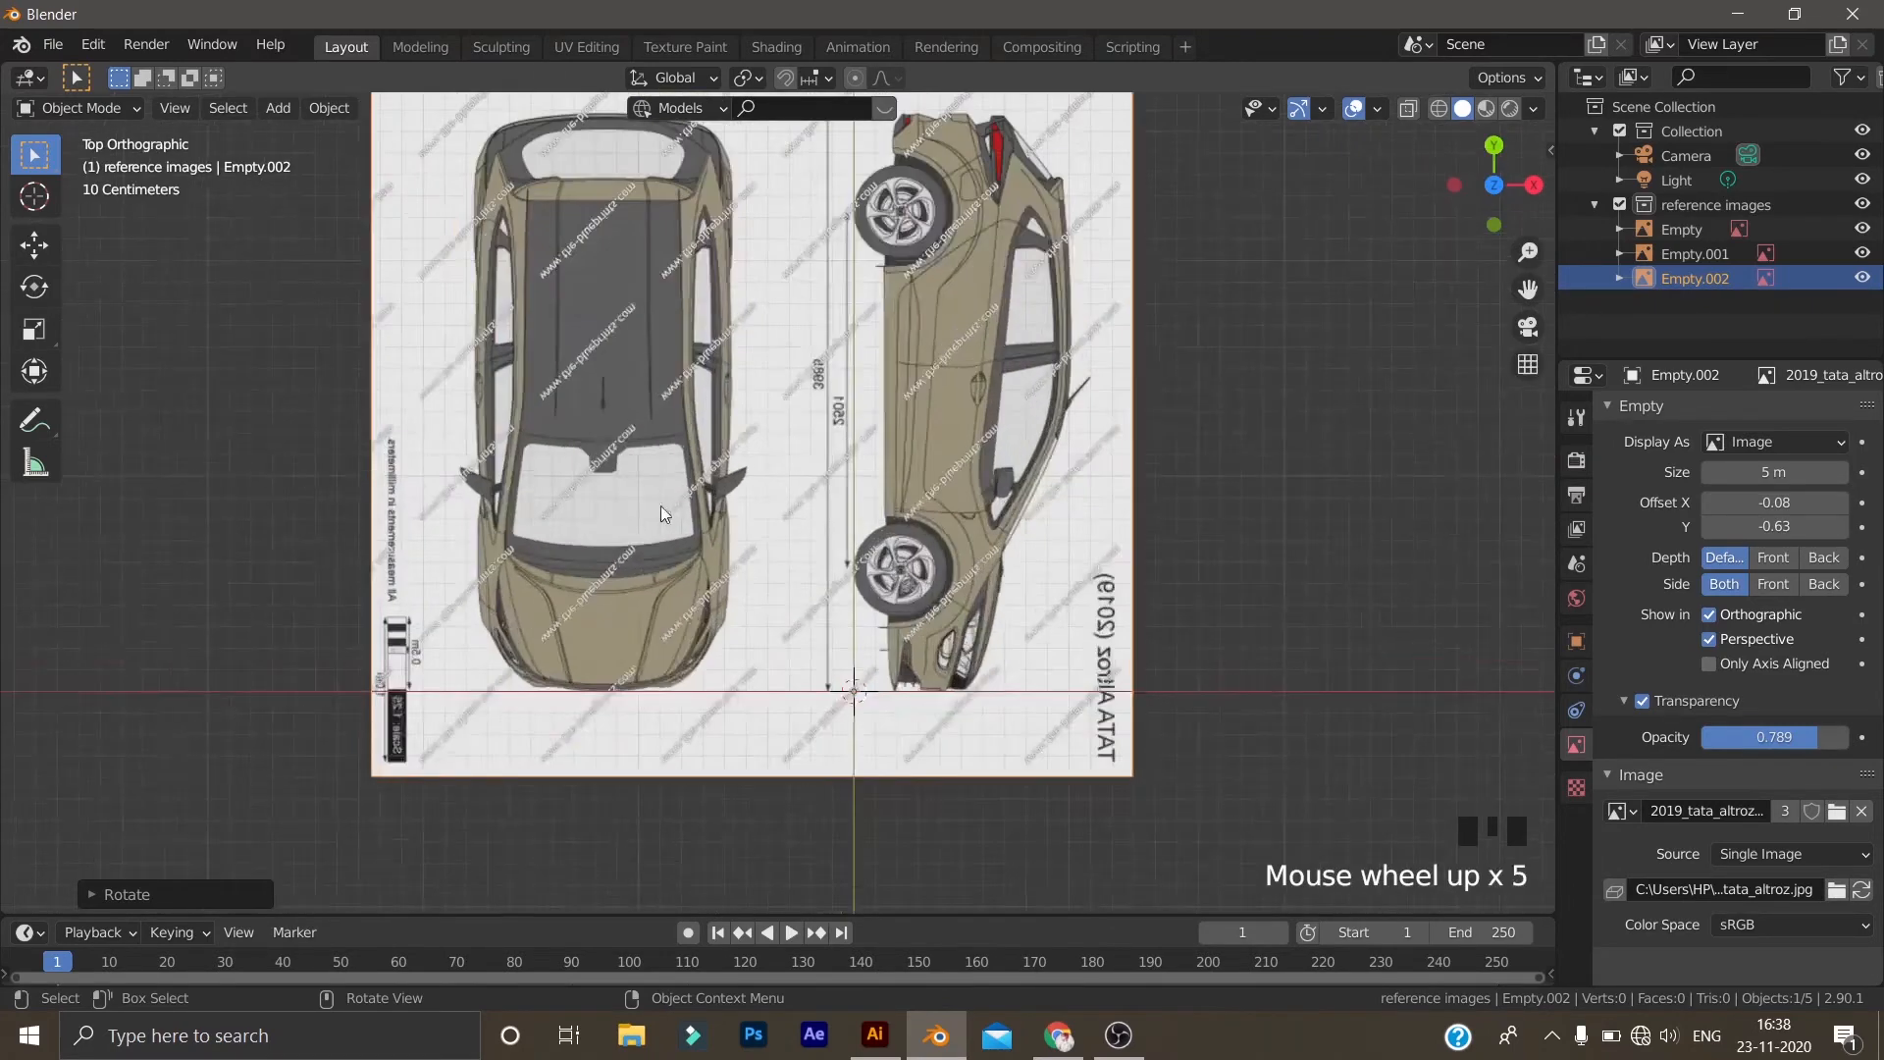
pyautogui.scroll(3, 666, 505)
pyautogui.keyDown('shift'); pyautogui.moveTo(728, 508); pyautogui.dragTo(1373, 541, button='middle'); pyautogui.keyUp('shift')
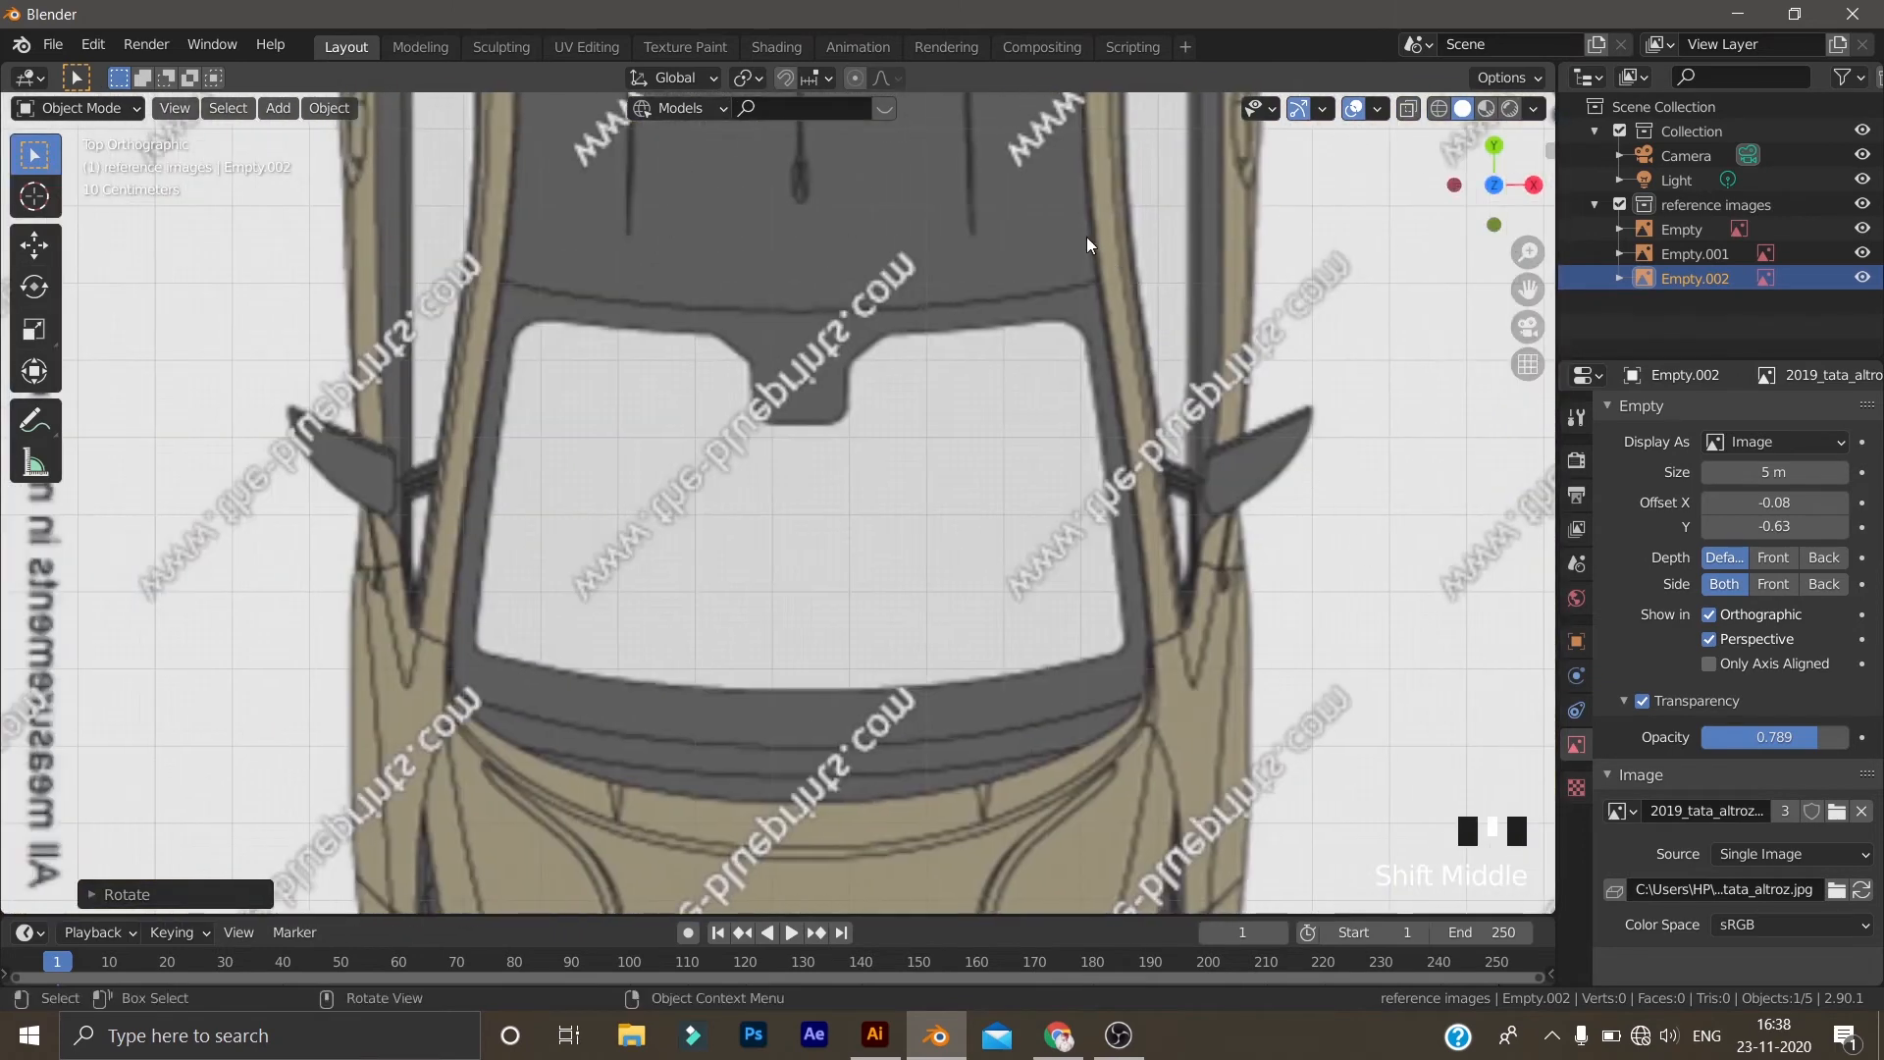
pyautogui.scroll(2, 1099, 495)
pyautogui.keyDown('shift'); pyautogui.moveTo(1101, 503); pyautogui.dragTo(1121, 797, button='middle'); pyautogui.keyUp('shift')
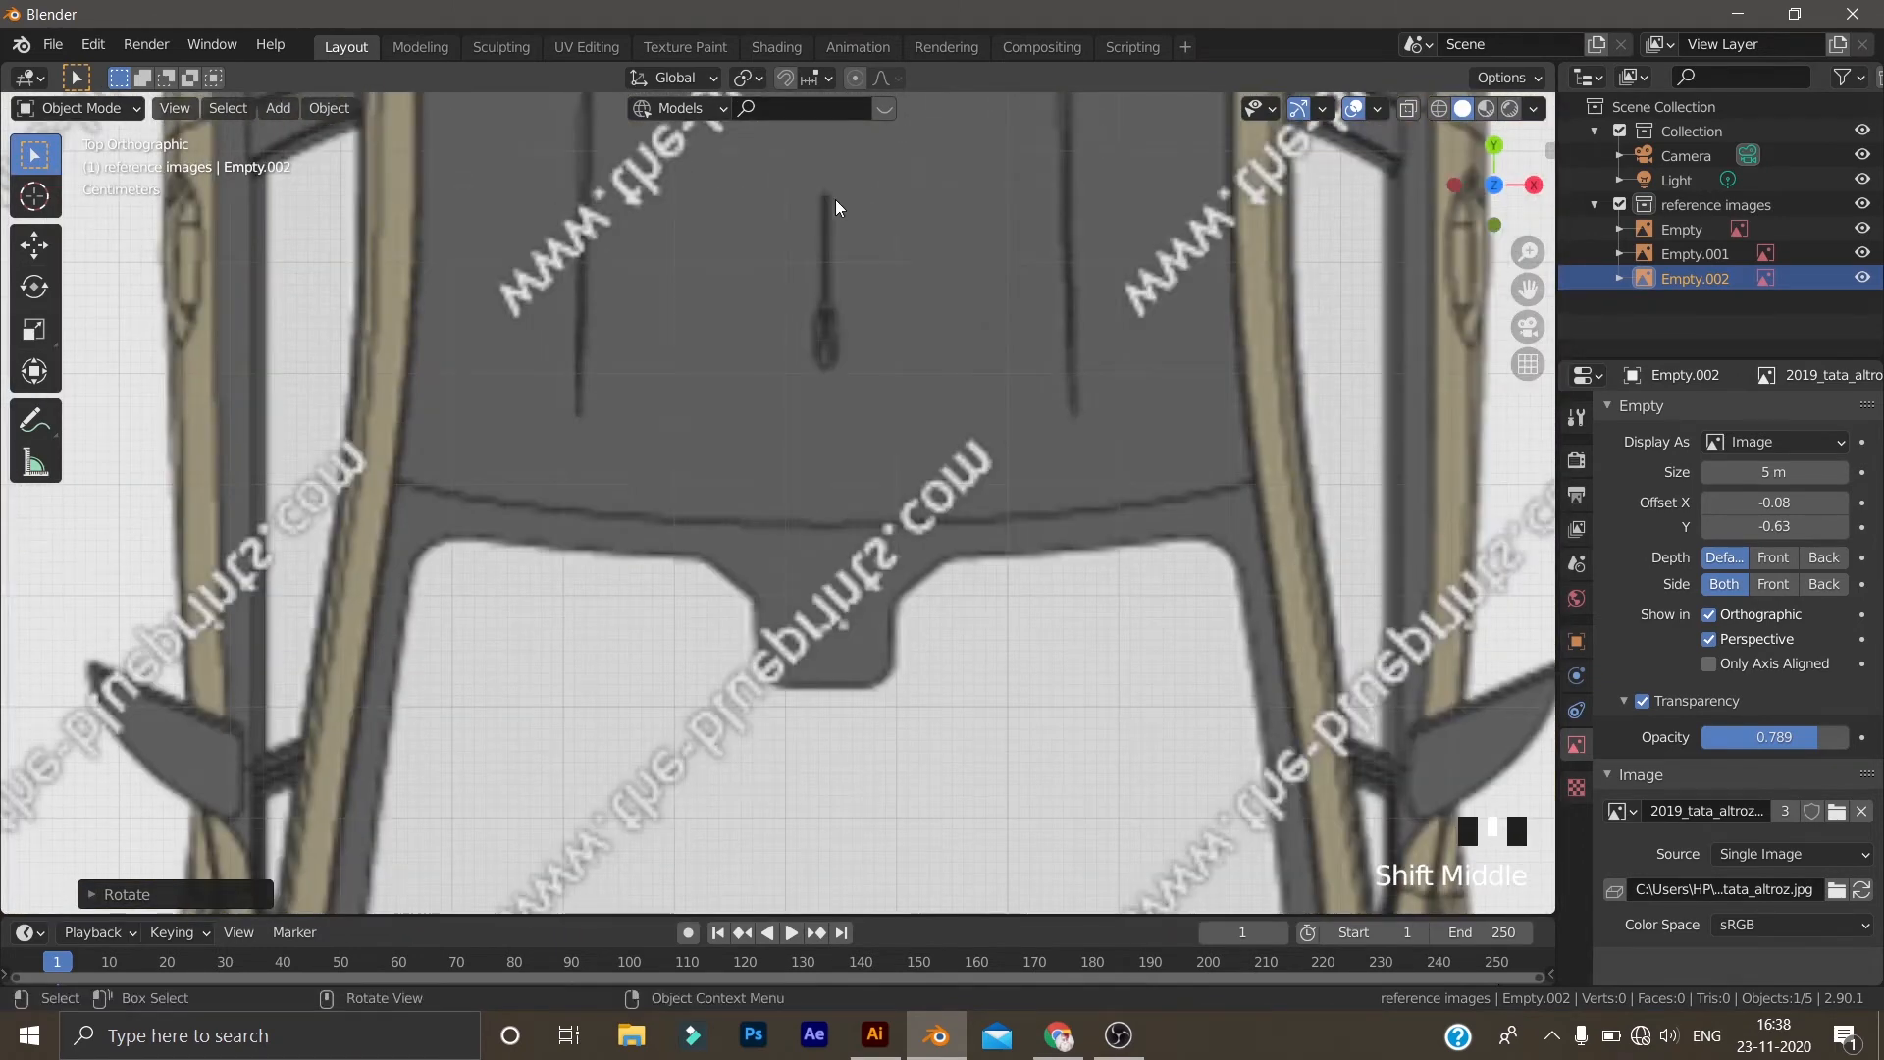
pyautogui.scroll(-4, 834, 198)
pyautogui.keyDown('shift'); pyautogui.moveTo(1077, 530); pyautogui.dragTo(944, 493, button='middle'); pyautogui.keyUp('shift')
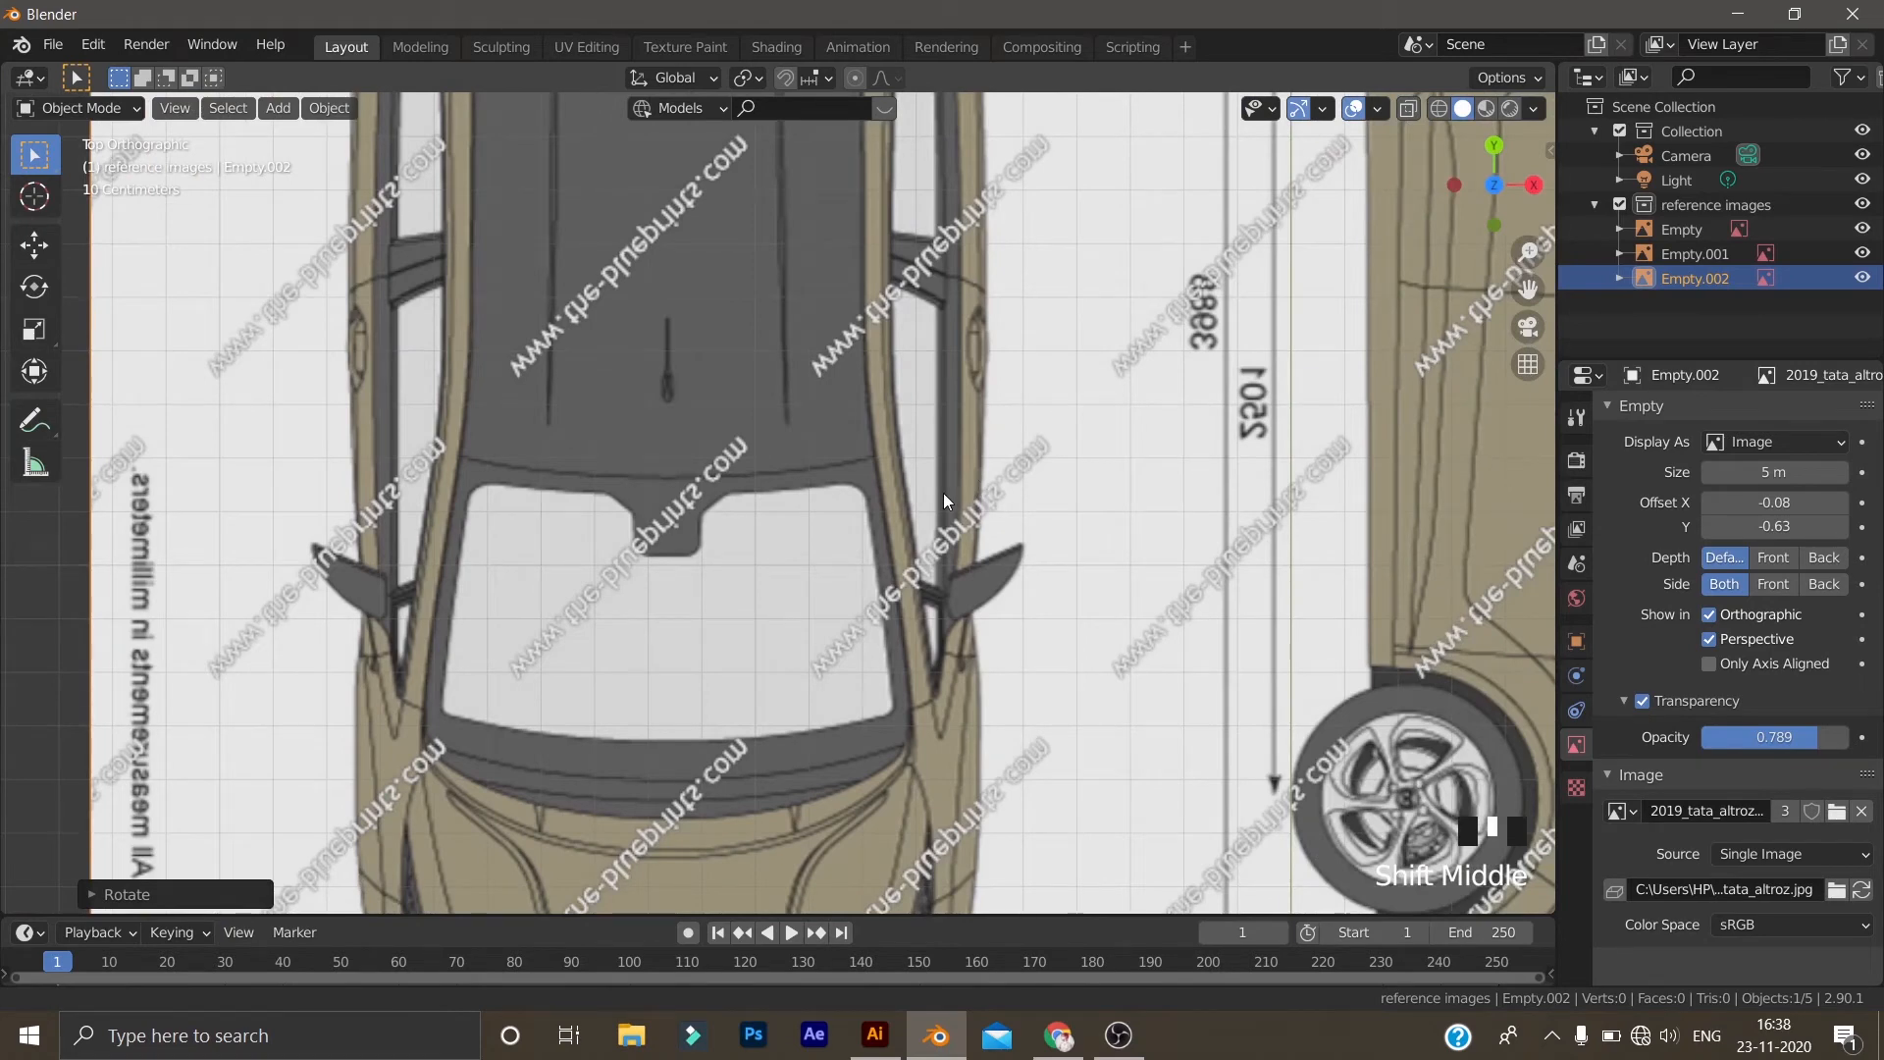
pyautogui.scroll(-2, 944, 492)
pyautogui.moveTo(1733, 526); pyautogui.dragTo(1817, 526)
pyautogui.scroll(4, 1172, 471)
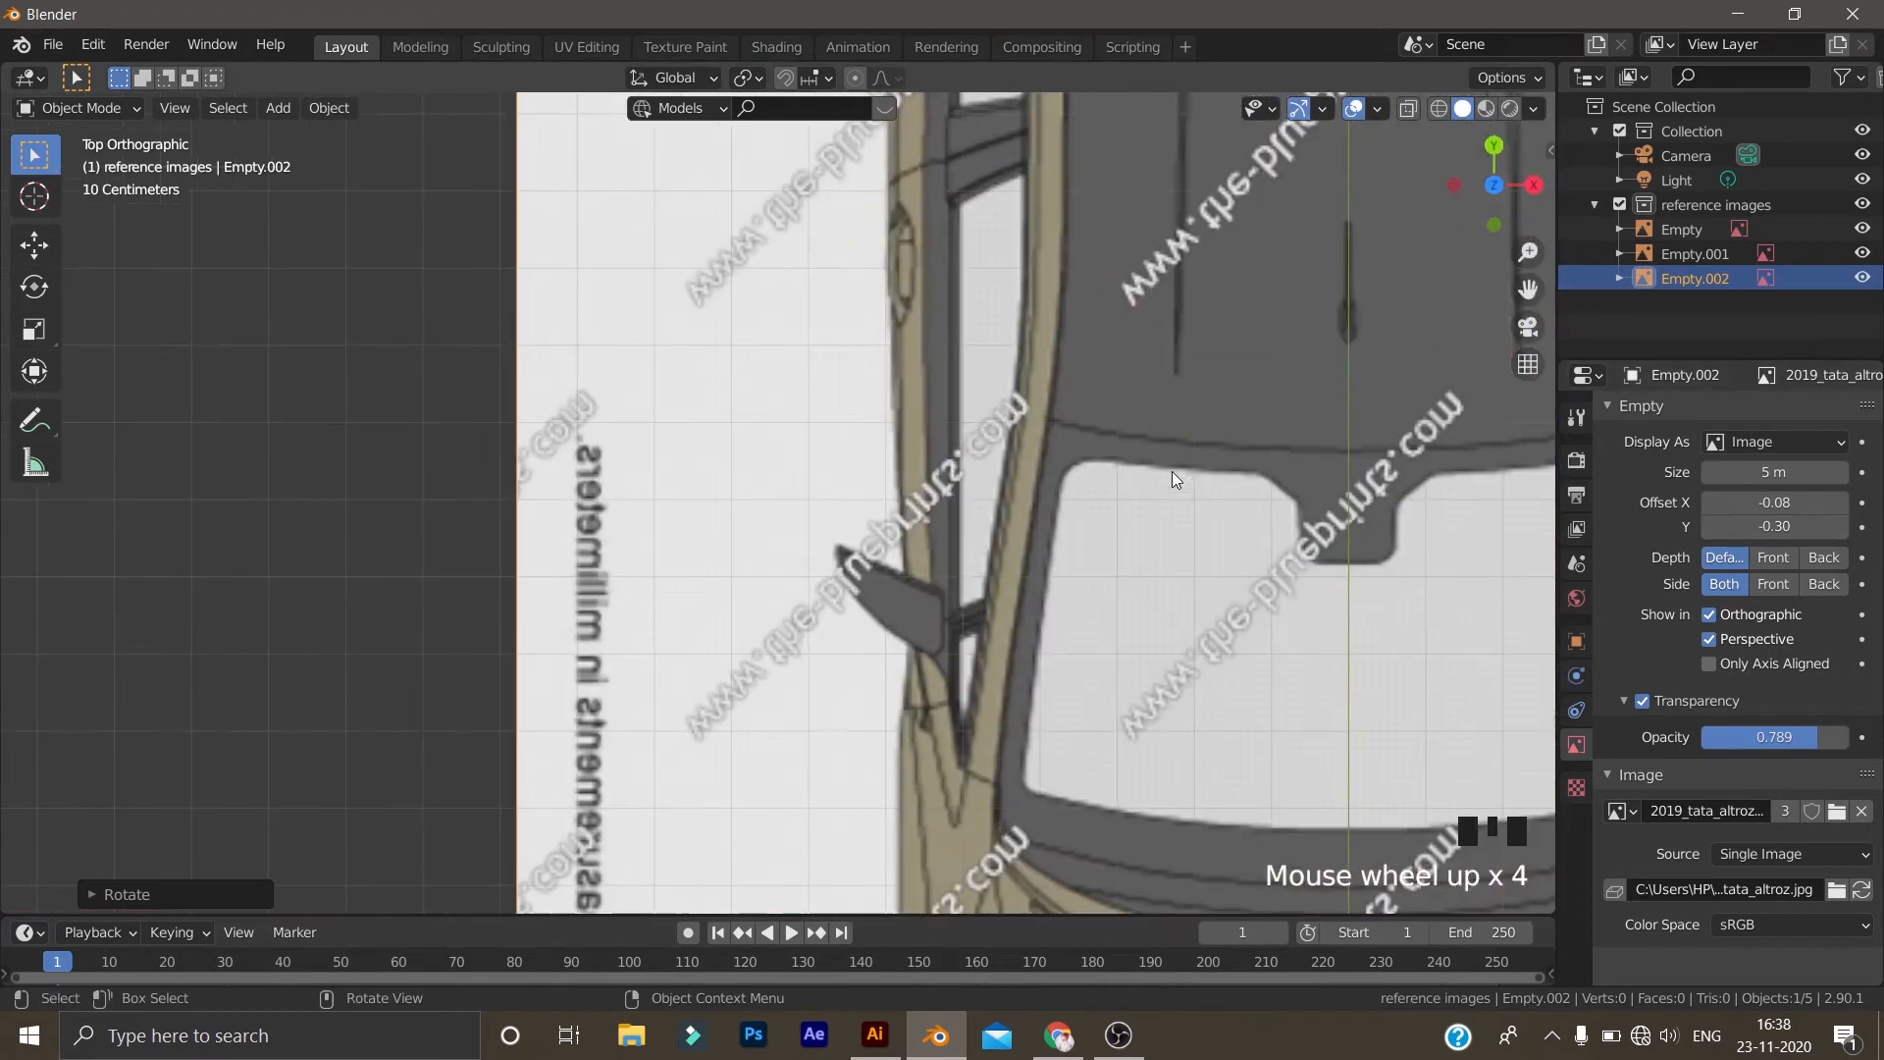
pyautogui.keyDown('shift'); pyautogui.moveTo(1171, 471); pyautogui.dragTo(950, 468, button='middle'); pyautogui.keyUp('shift')
pyautogui.scroll(7, 809, 485)
pyautogui.keyDown('shift'); pyautogui.moveTo(921, 402); pyautogui.dragTo(808, 790, button='middle'); pyautogui.keyUp('shift')
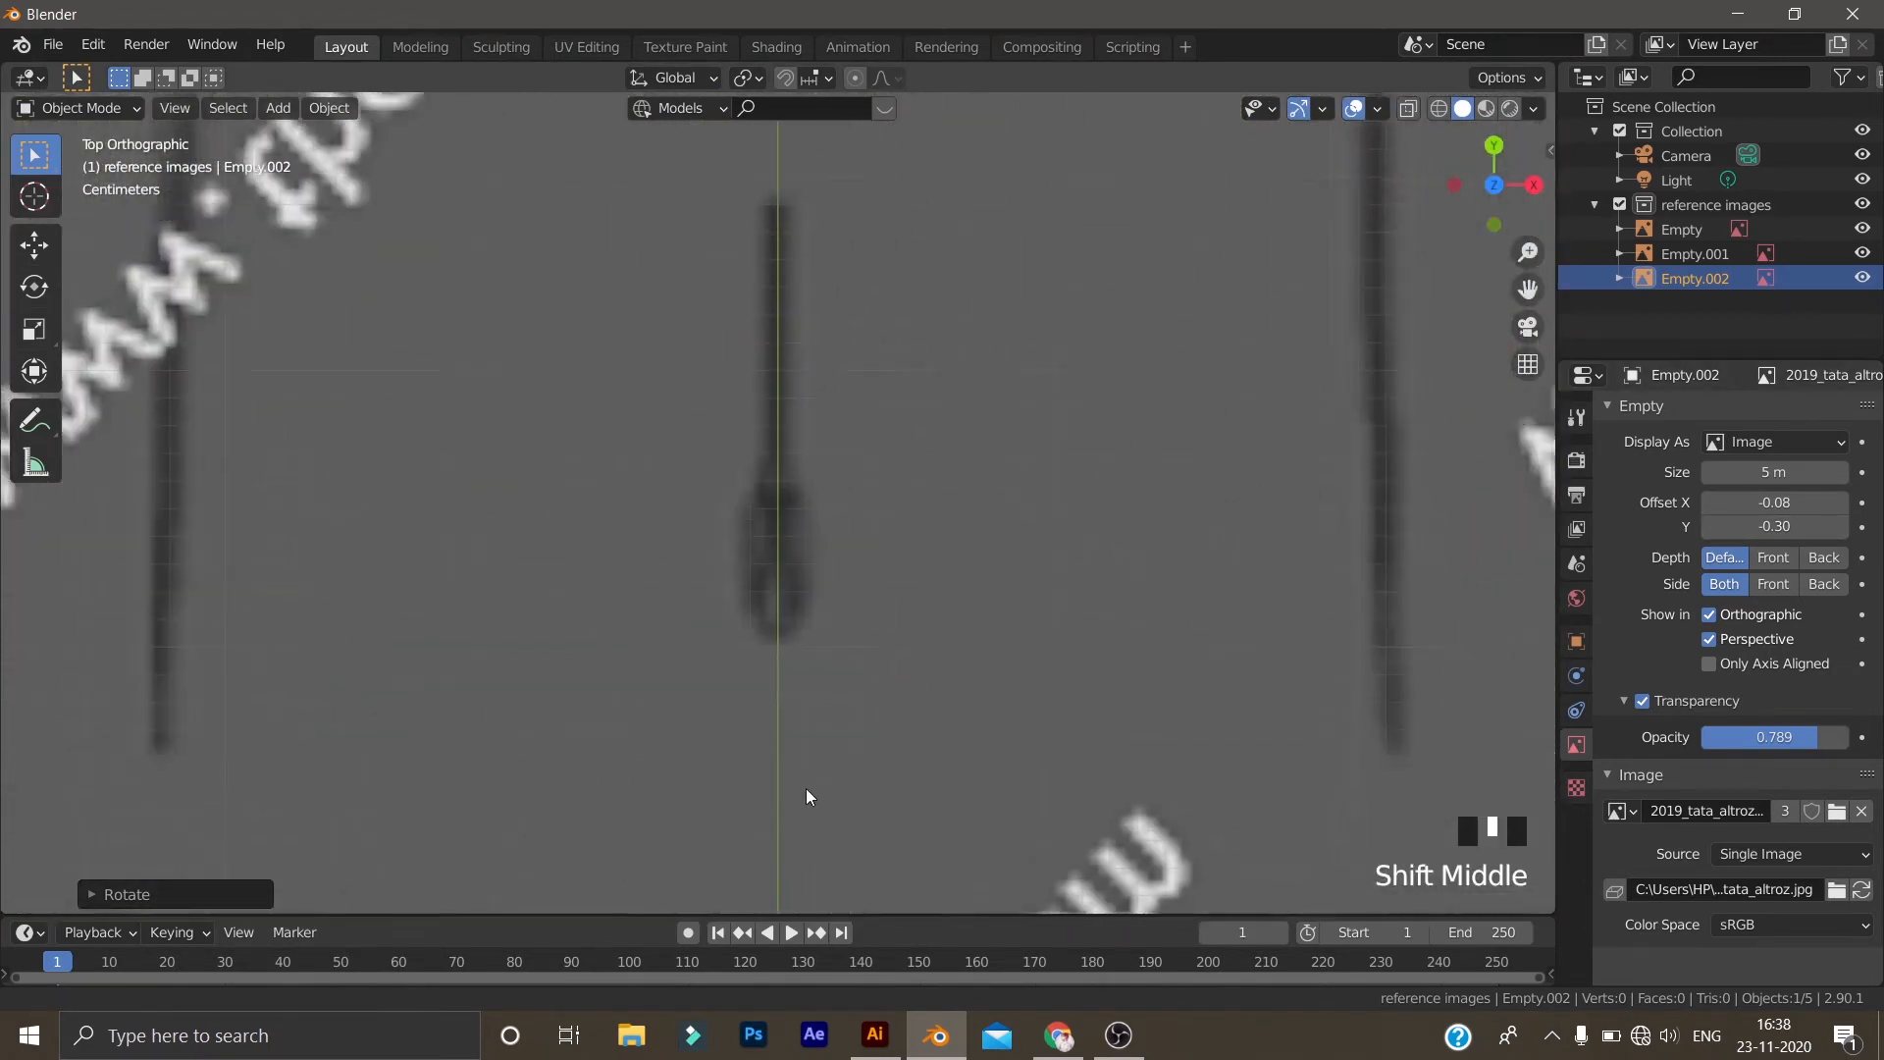
pyautogui.scroll(-5, 1027, 585)
pyautogui.scroll(-11, 1030, 618)
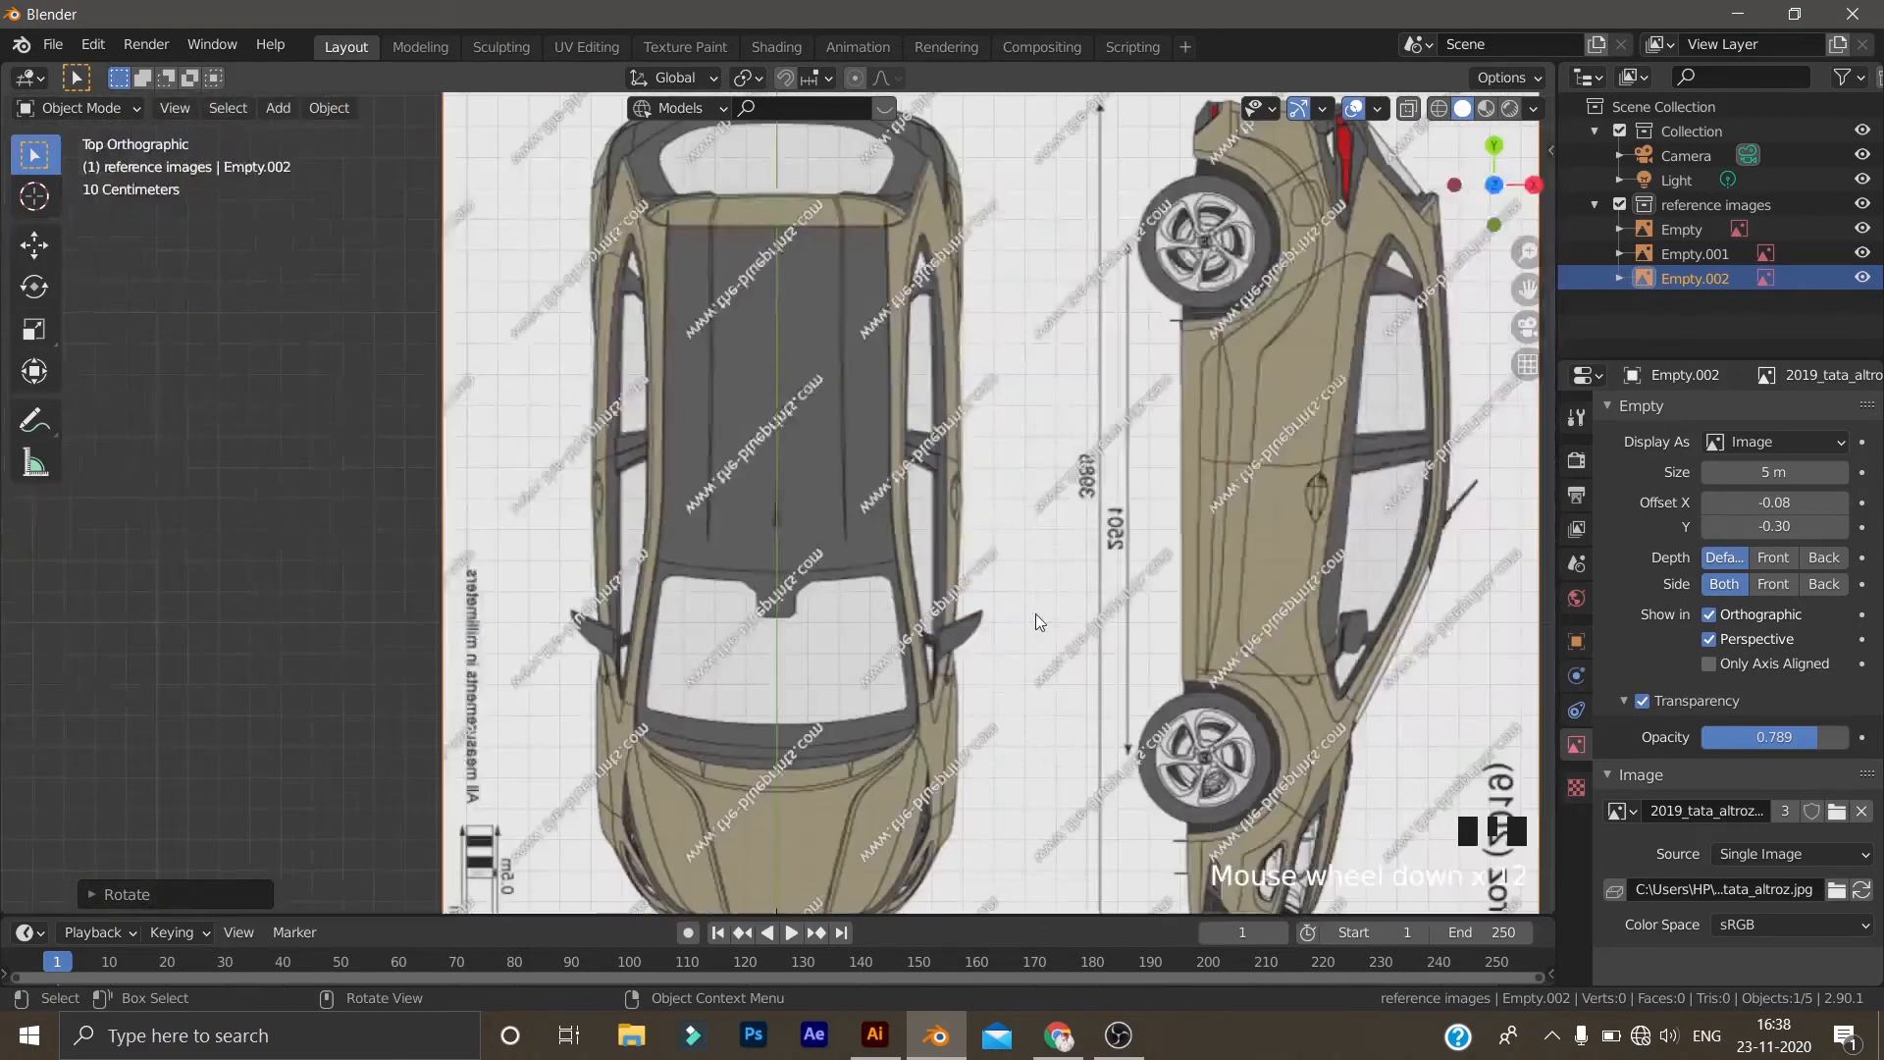
# Move the top-view blueprint down along the Z axis, well below the origin
pyautogui.moveTo(1026, 652); pyautogui.dragTo(752, 579, button='middle')
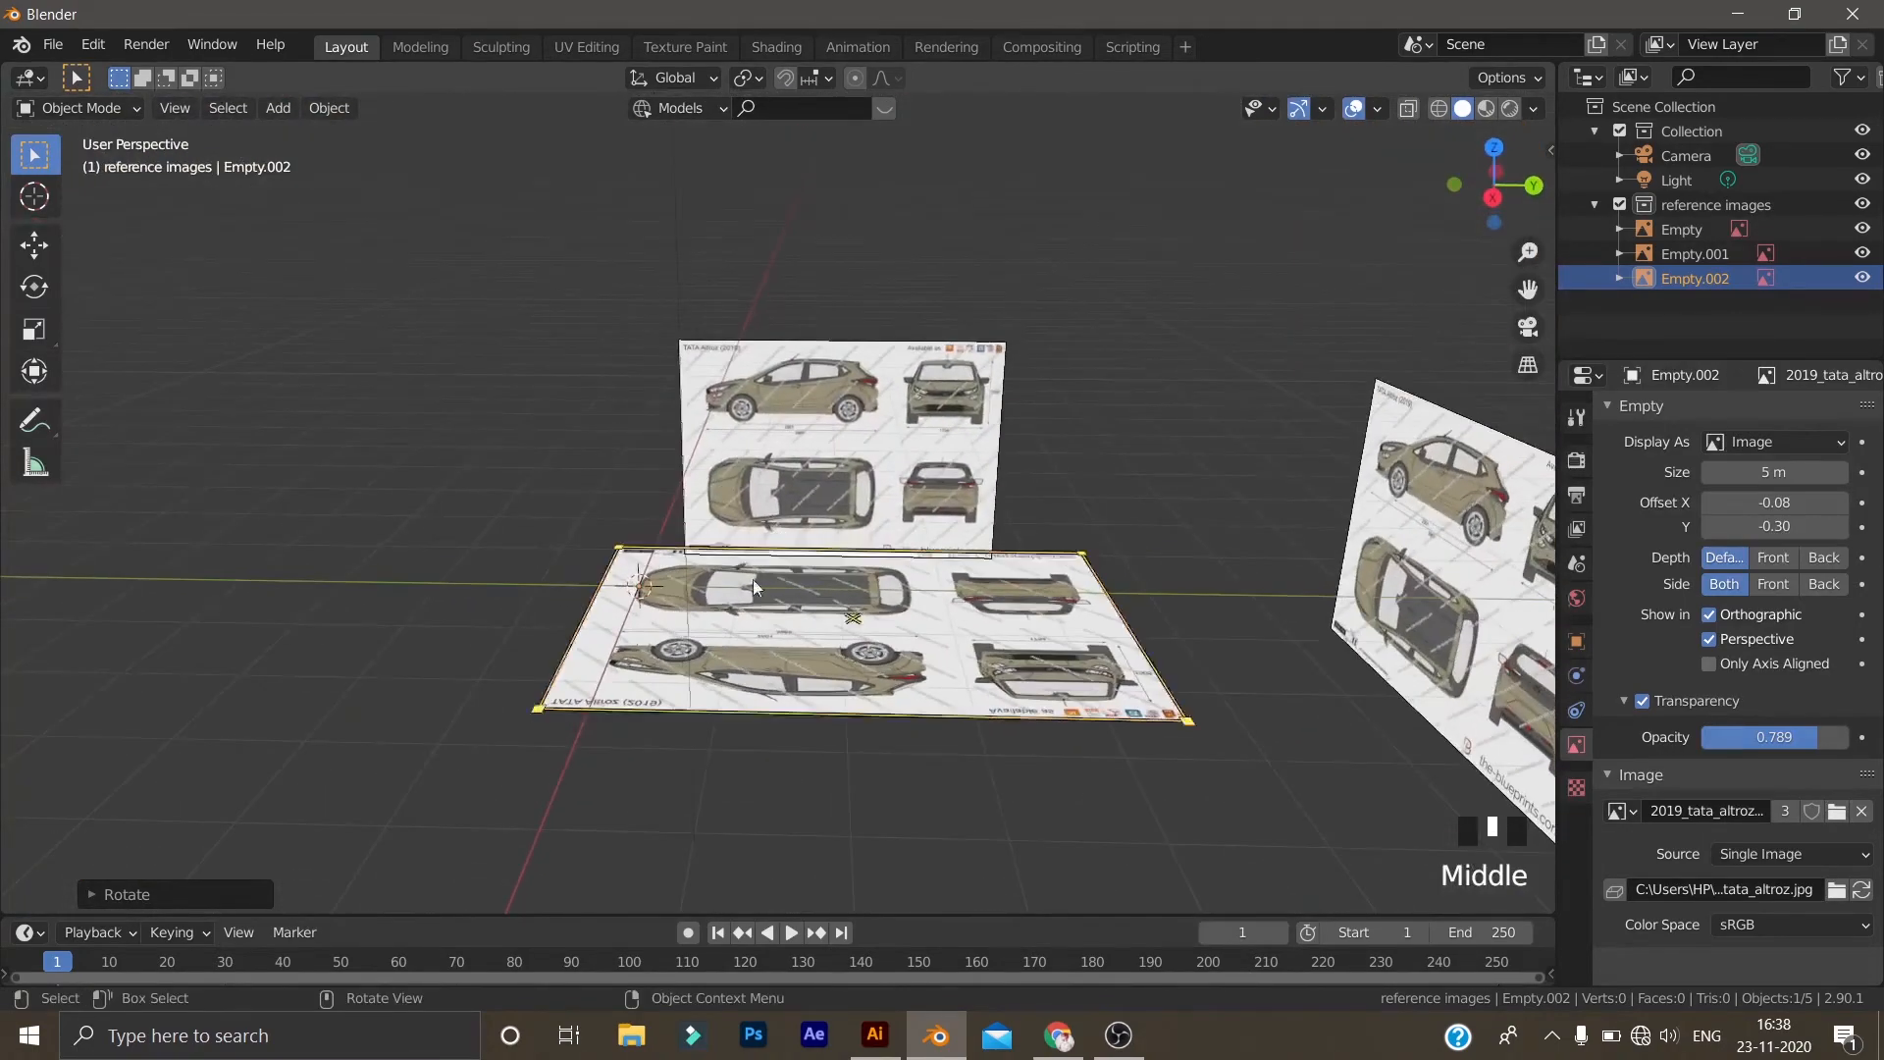
pyautogui.scroll(-3, 858, 787)
pyautogui.moveTo(858, 787); pyautogui.dragTo(889, 739, button='middle')
pyautogui.press('g')
pyautogui.press('z')
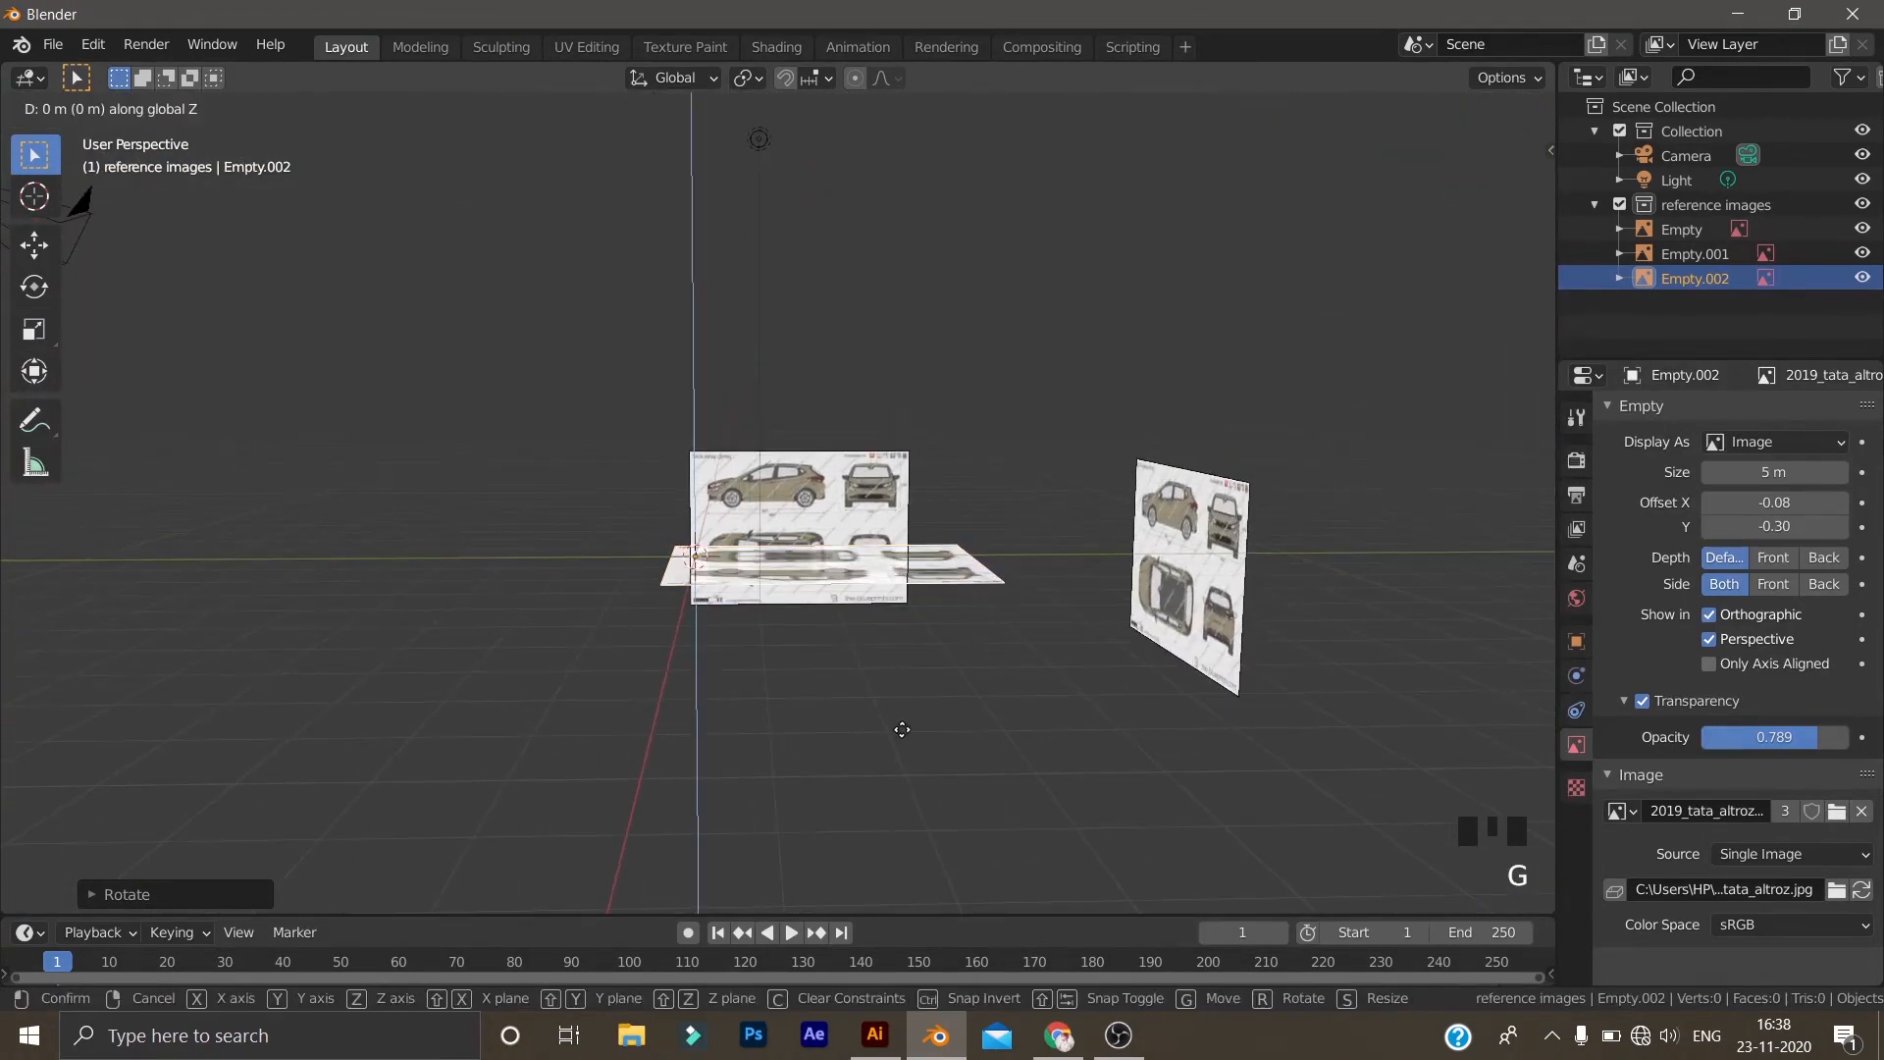
pyautogui.click(897, 314)
# Duplicate the front-view blueprint image in place and clear the new copy's location to bring it to the origin
pyautogui.moveTo(897, 321); pyautogui.dragTo(1101, 580, button='middle')
pyautogui.scroll(3, 1101, 580)
pyautogui.click(871, 432)
pyautogui.moveTo(873, 454); pyautogui.dragTo(913, 485, button='middle')
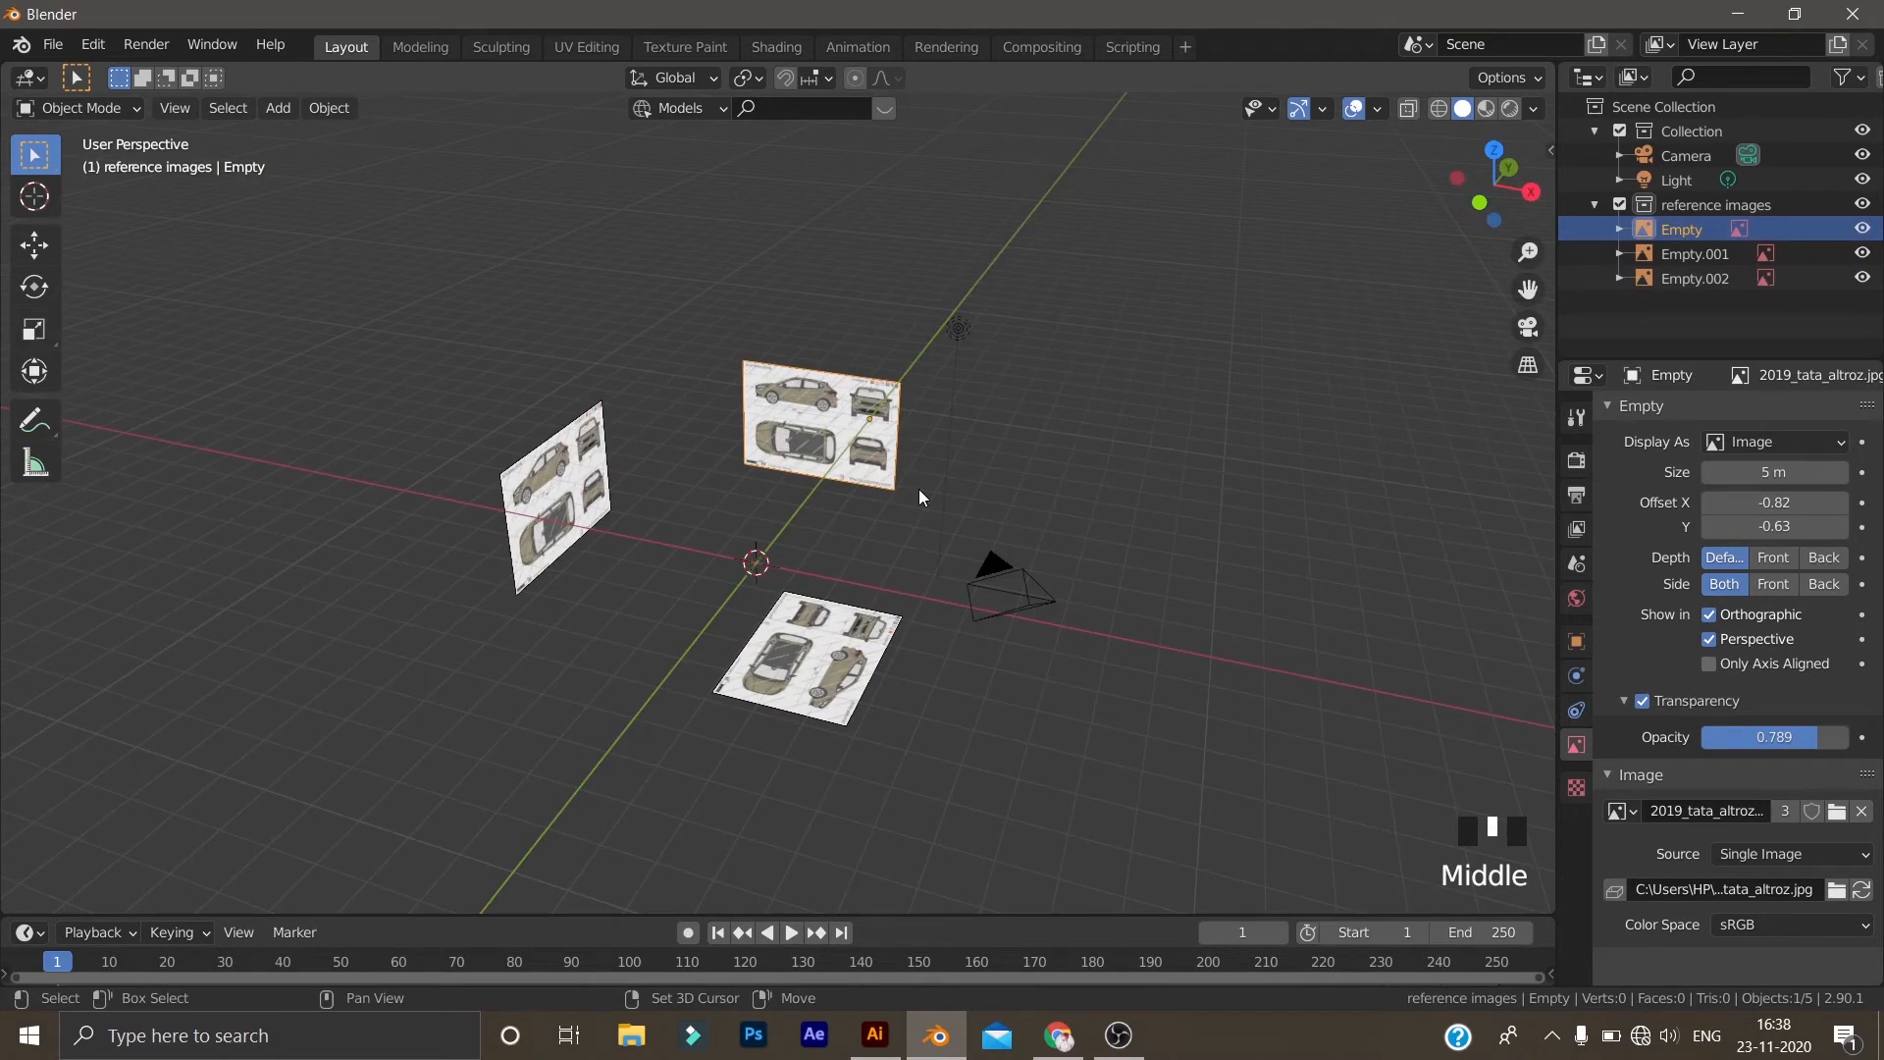
pyautogui.hotkey('shift', 'd')
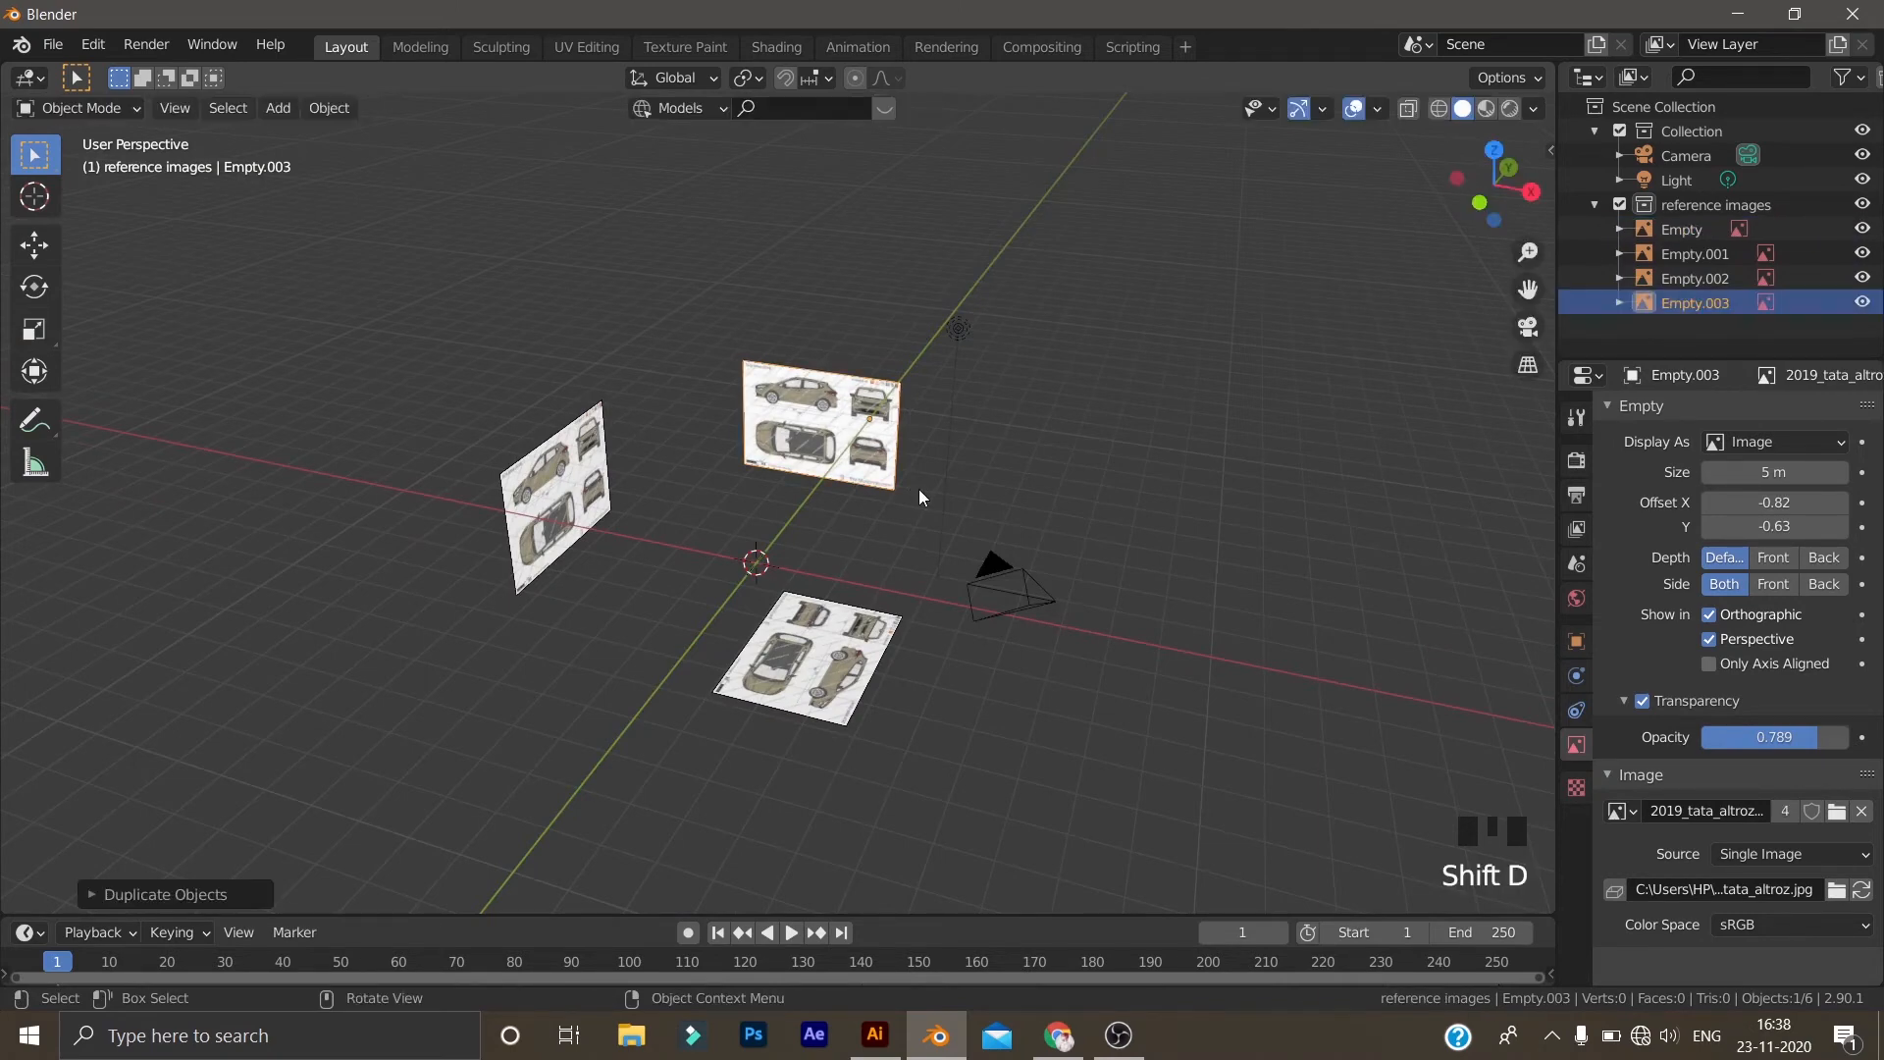
pyautogui.hotkey('alt', 'g')
pyautogui.scroll(-2, 883, 491)
pyautogui.moveTo(861, 492); pyautogui.dragTo(793, 516, button='middle')
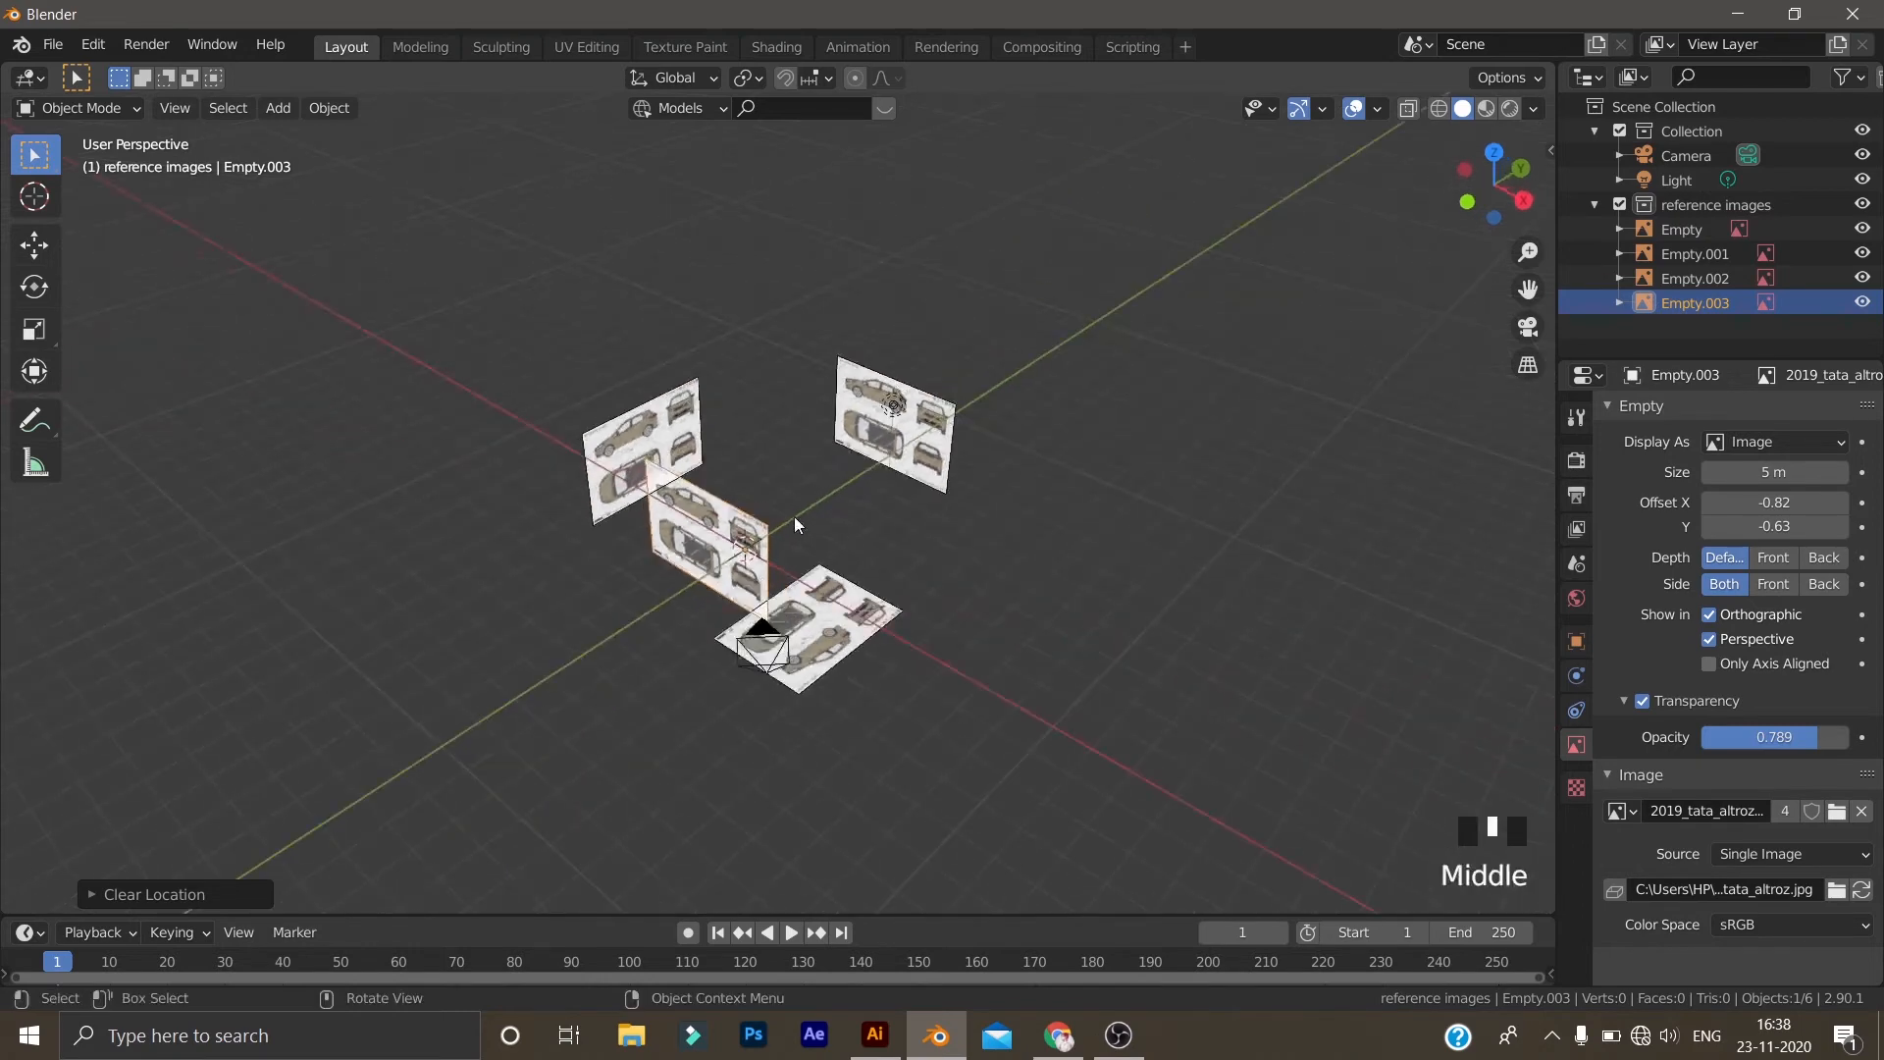
# Hide the original front-view blueprint and show the new copy in the back orthographic view
pyautogui.press('KP_3')
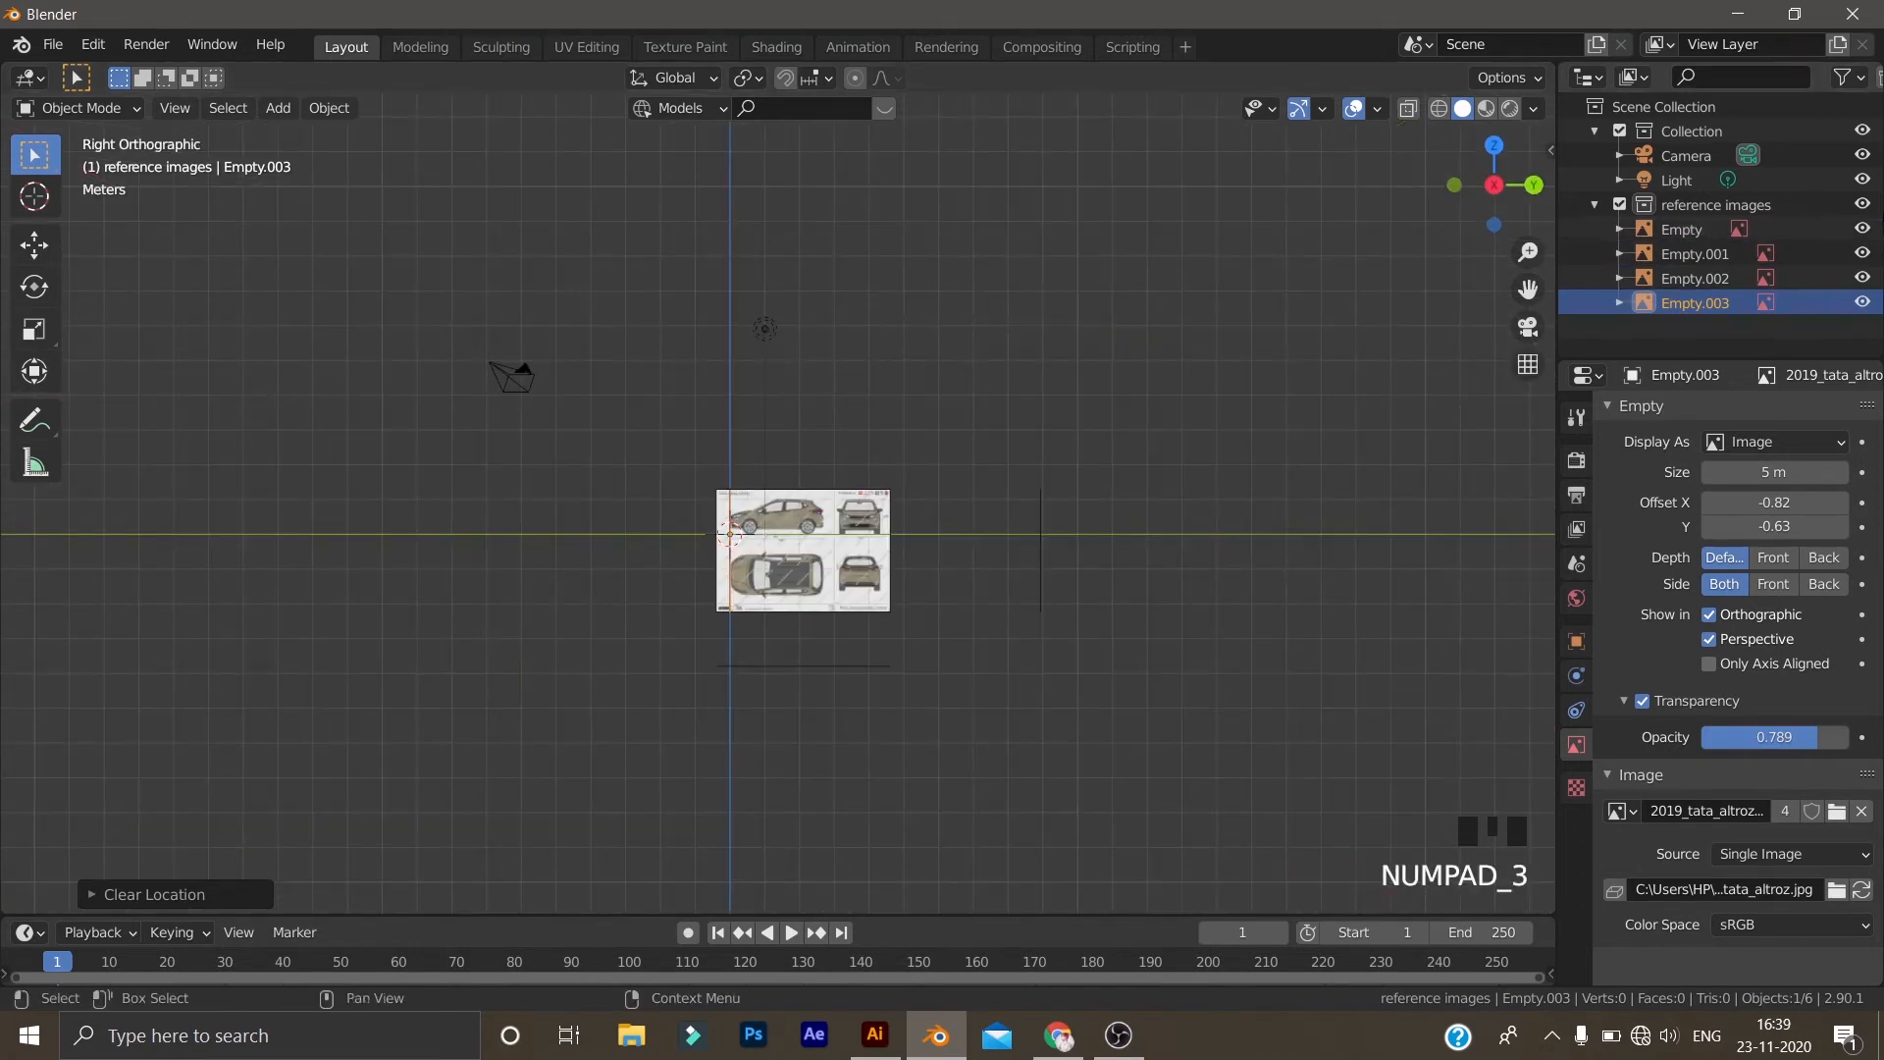
pyautogui.click(1861, 229)
pyautogui.scroll(6, 932, 576)
pyautogui.scroll(4, 932, 576)
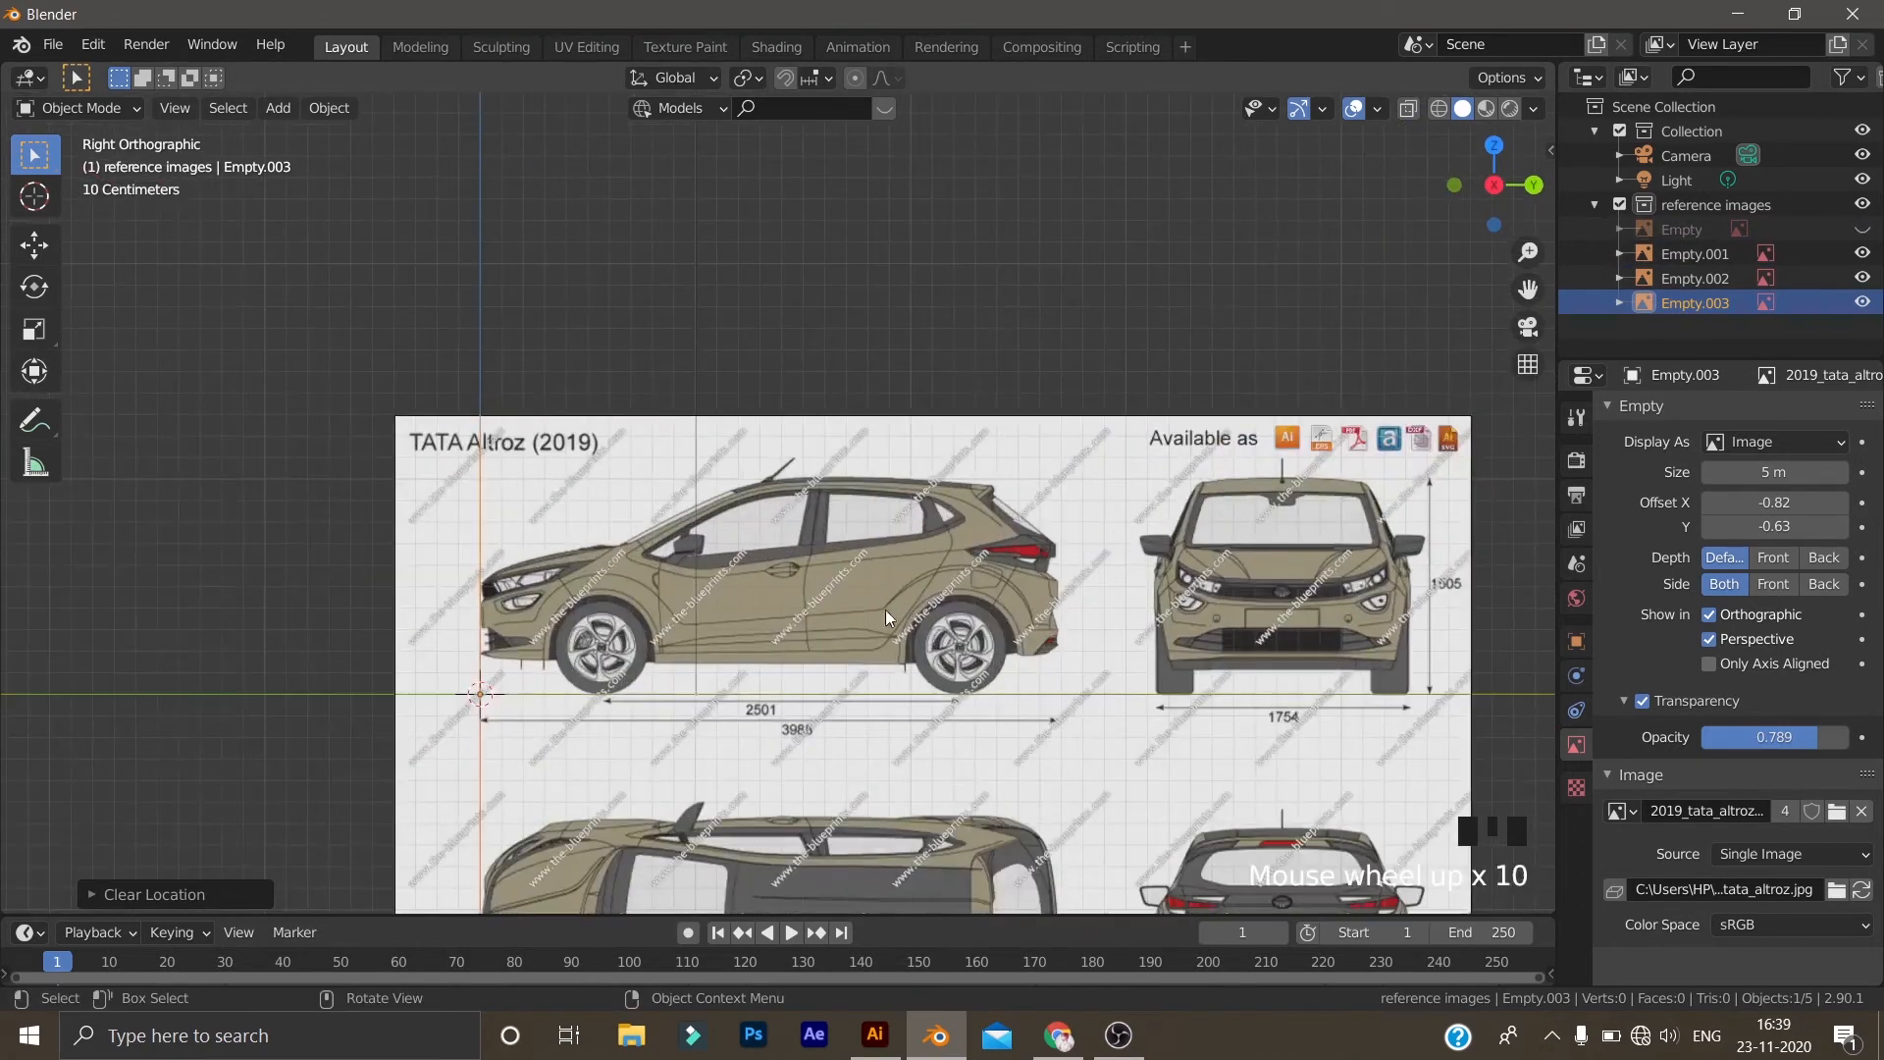
pyautogui.scroll(-4, 957, 500)
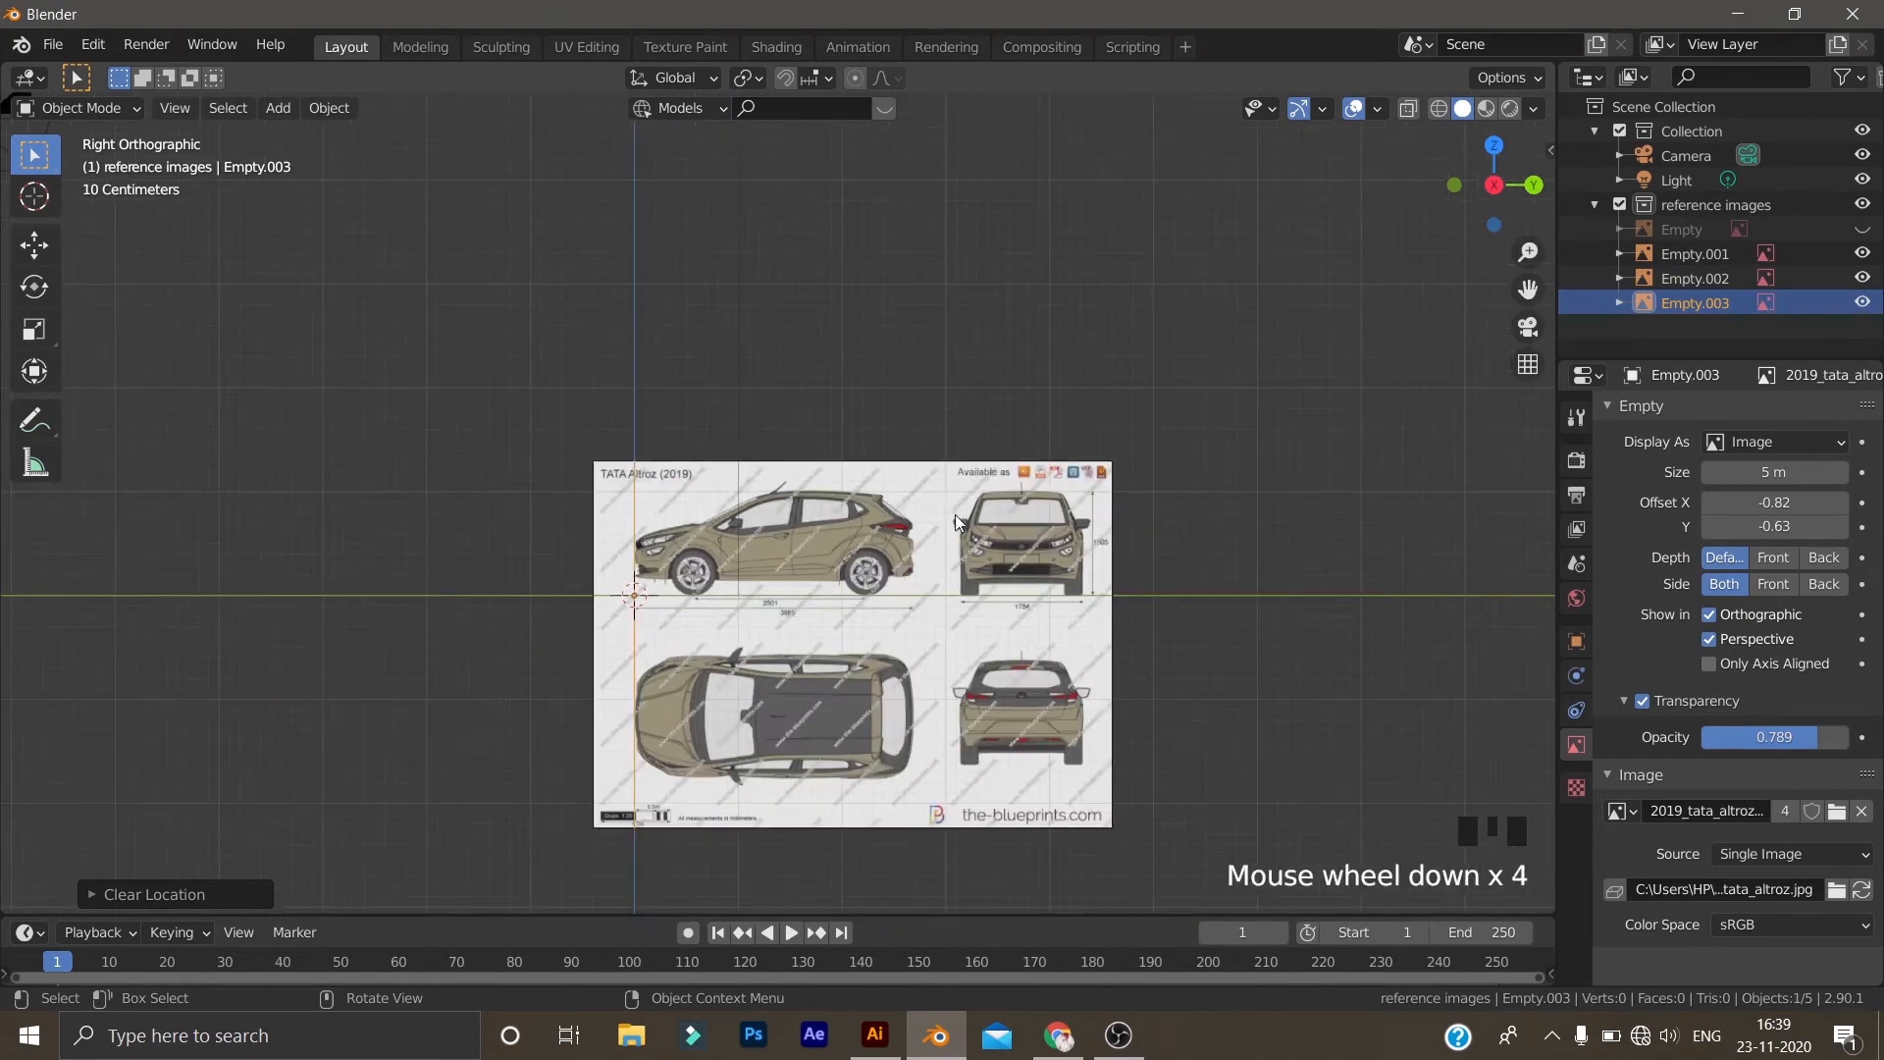
pyautogui.press('ctrl+KP_1')
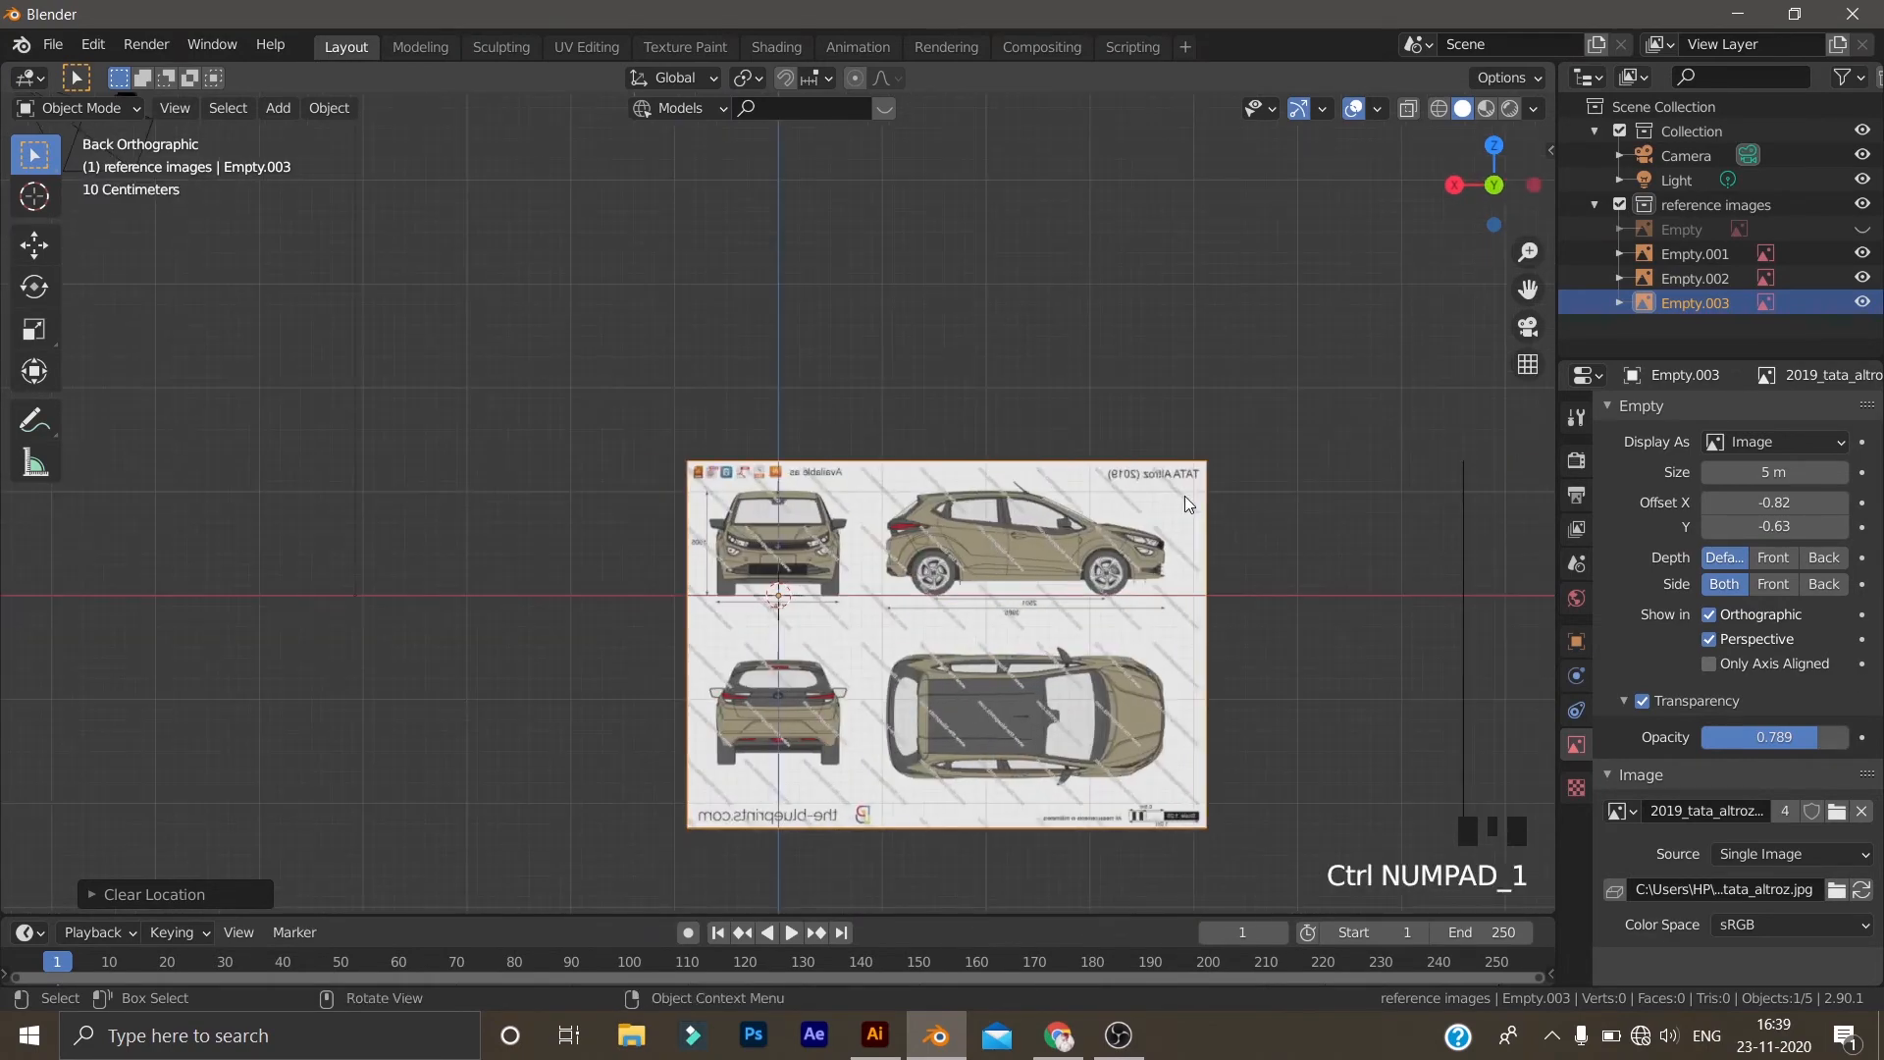
# Set the new copy's Y offset to -0.17 so the rear-view car's wheels rest on the horizontal axis
pyautogui.scroll(7, 1188, 590)
pyautogui.scroll(-1, 974, 616)
pyautogui.keyDown('shift'); pyautogui.moveTo(962, 586); pyautogui.dragTo(853, 192, button='middle'); pyautogui.keyUp('shift')
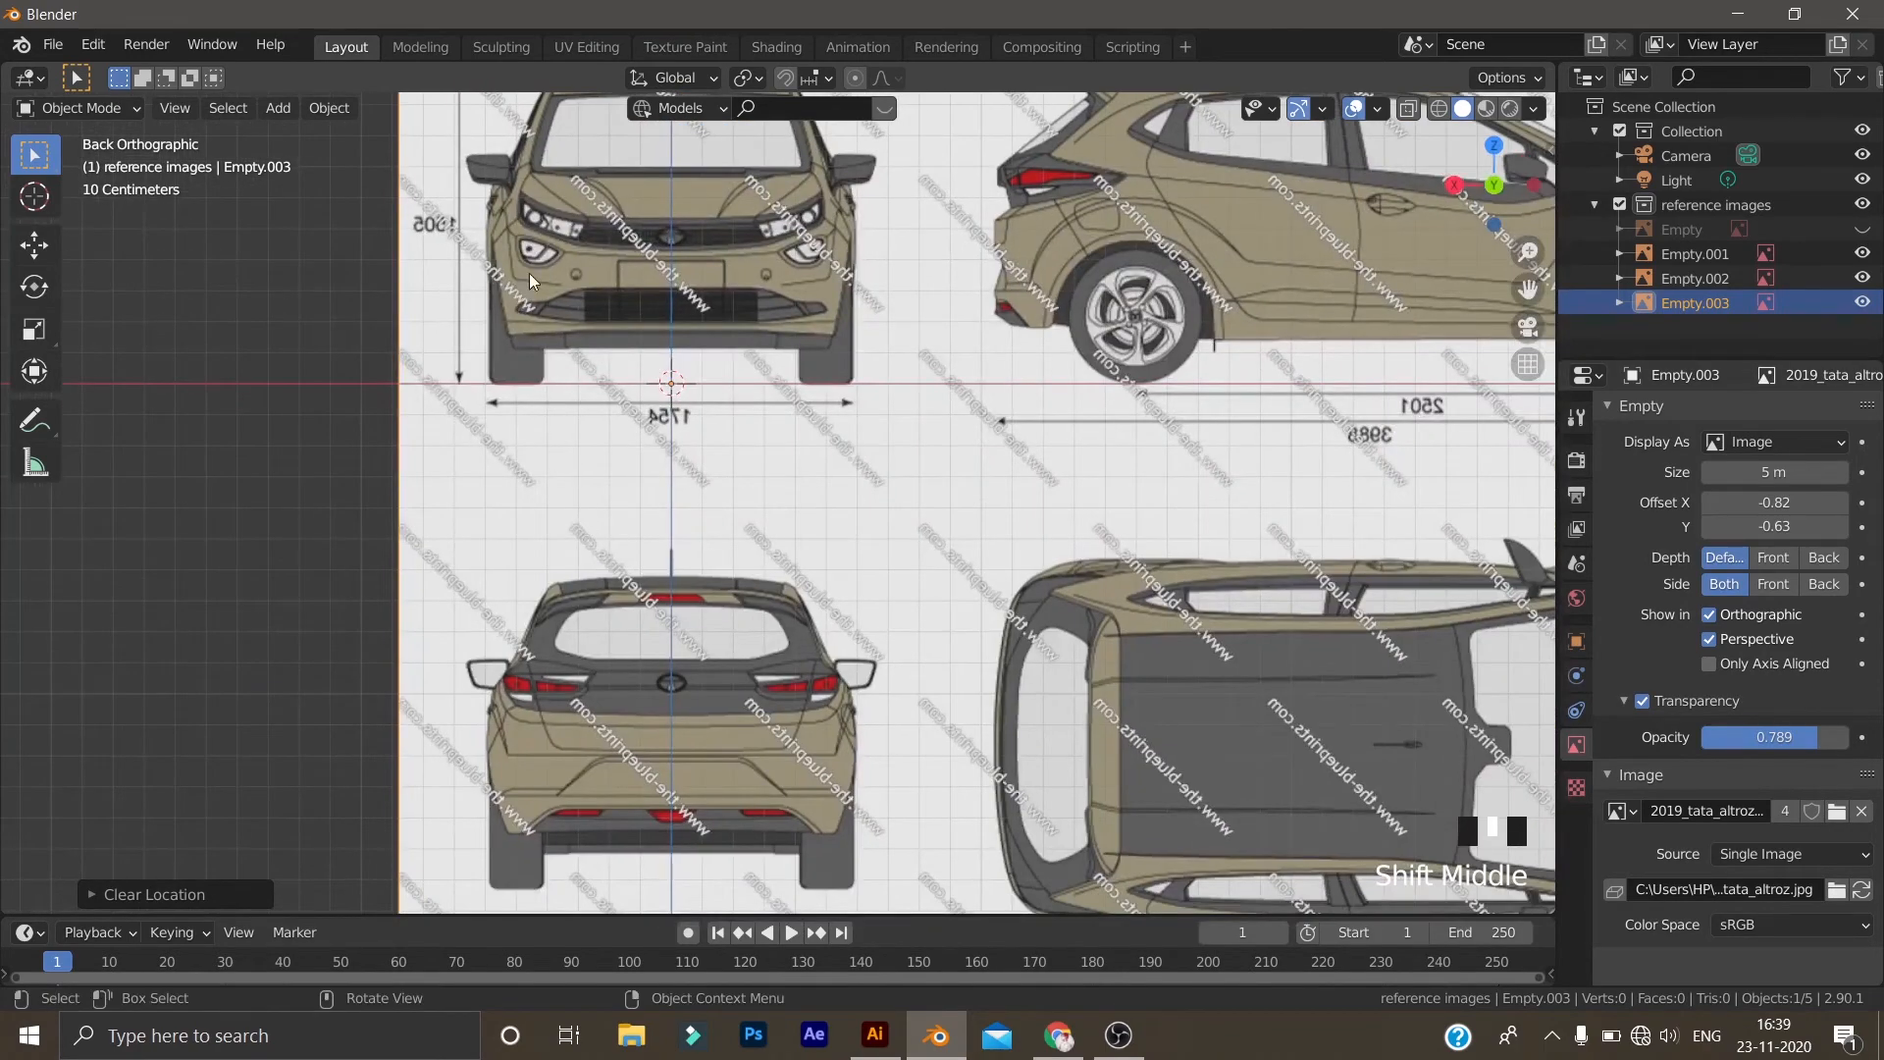
pyautogui.scroll(-2, 574, 872)
pyautogui.keyDown('shift'); pyautogui.moveTo(610, 808); pyautogui.dragTo(603, 648, button='middle'); pyautogui.keyUp('shift')
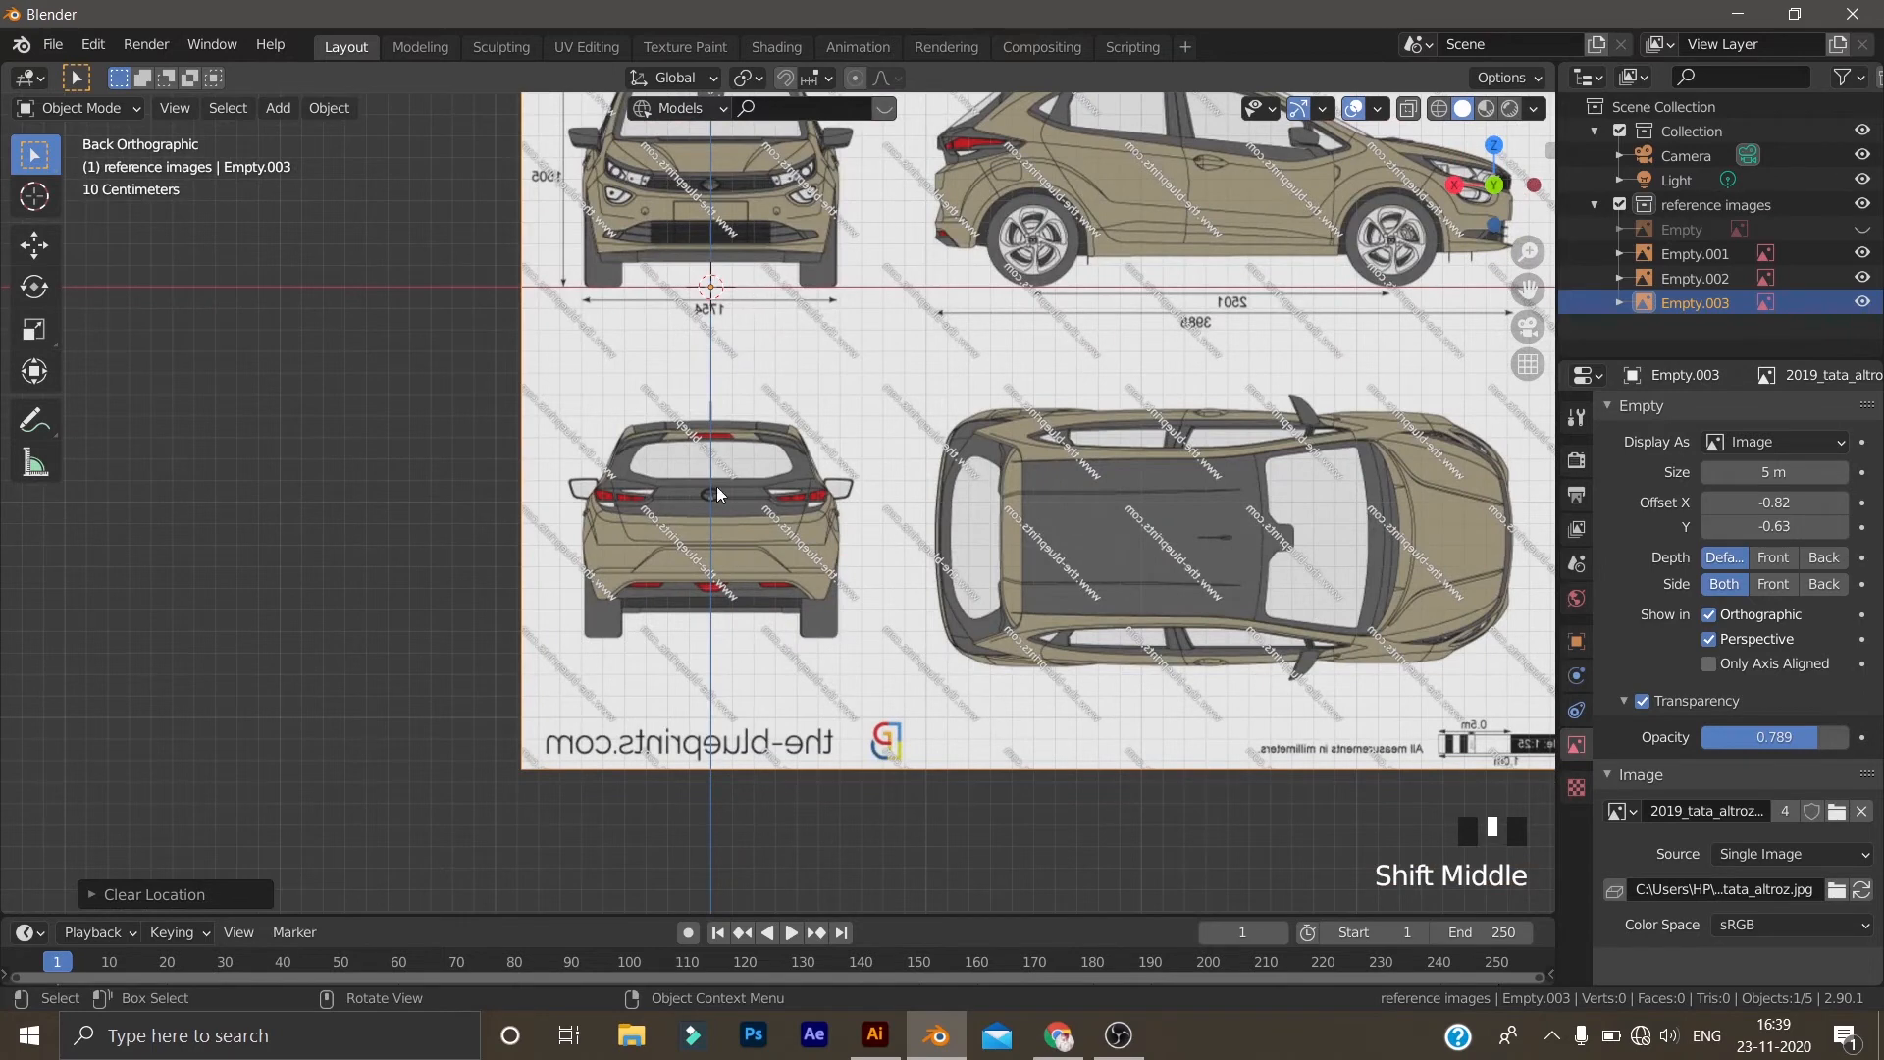
pyautogui.scroll(4, 694, 568)
pyautogui.keyDown('shift'); pyautogui.moveTo(734, 550); pyautogui.dragTo(770, 540, button='middle'); pyautogui.keyUp('shift')
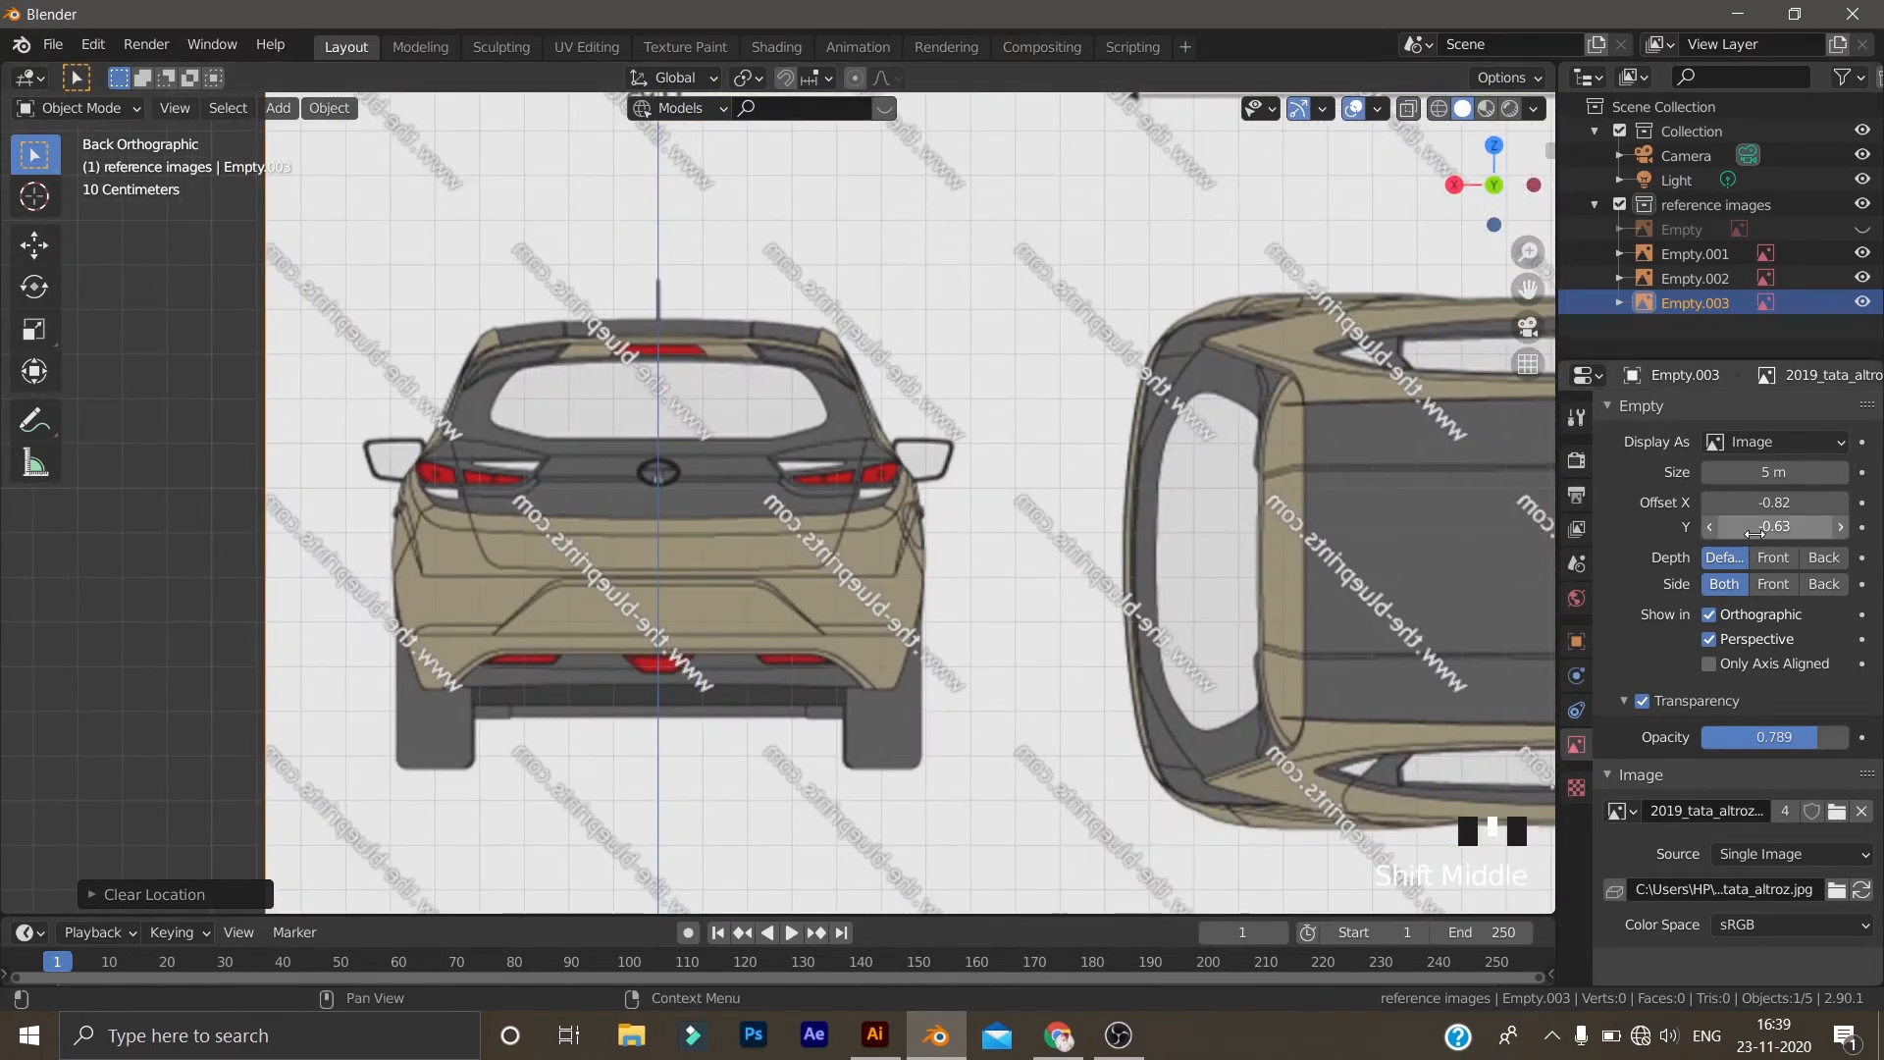
pyautogui.moveTo(1774, 526); pyautogui.dragTo(1869, 526)
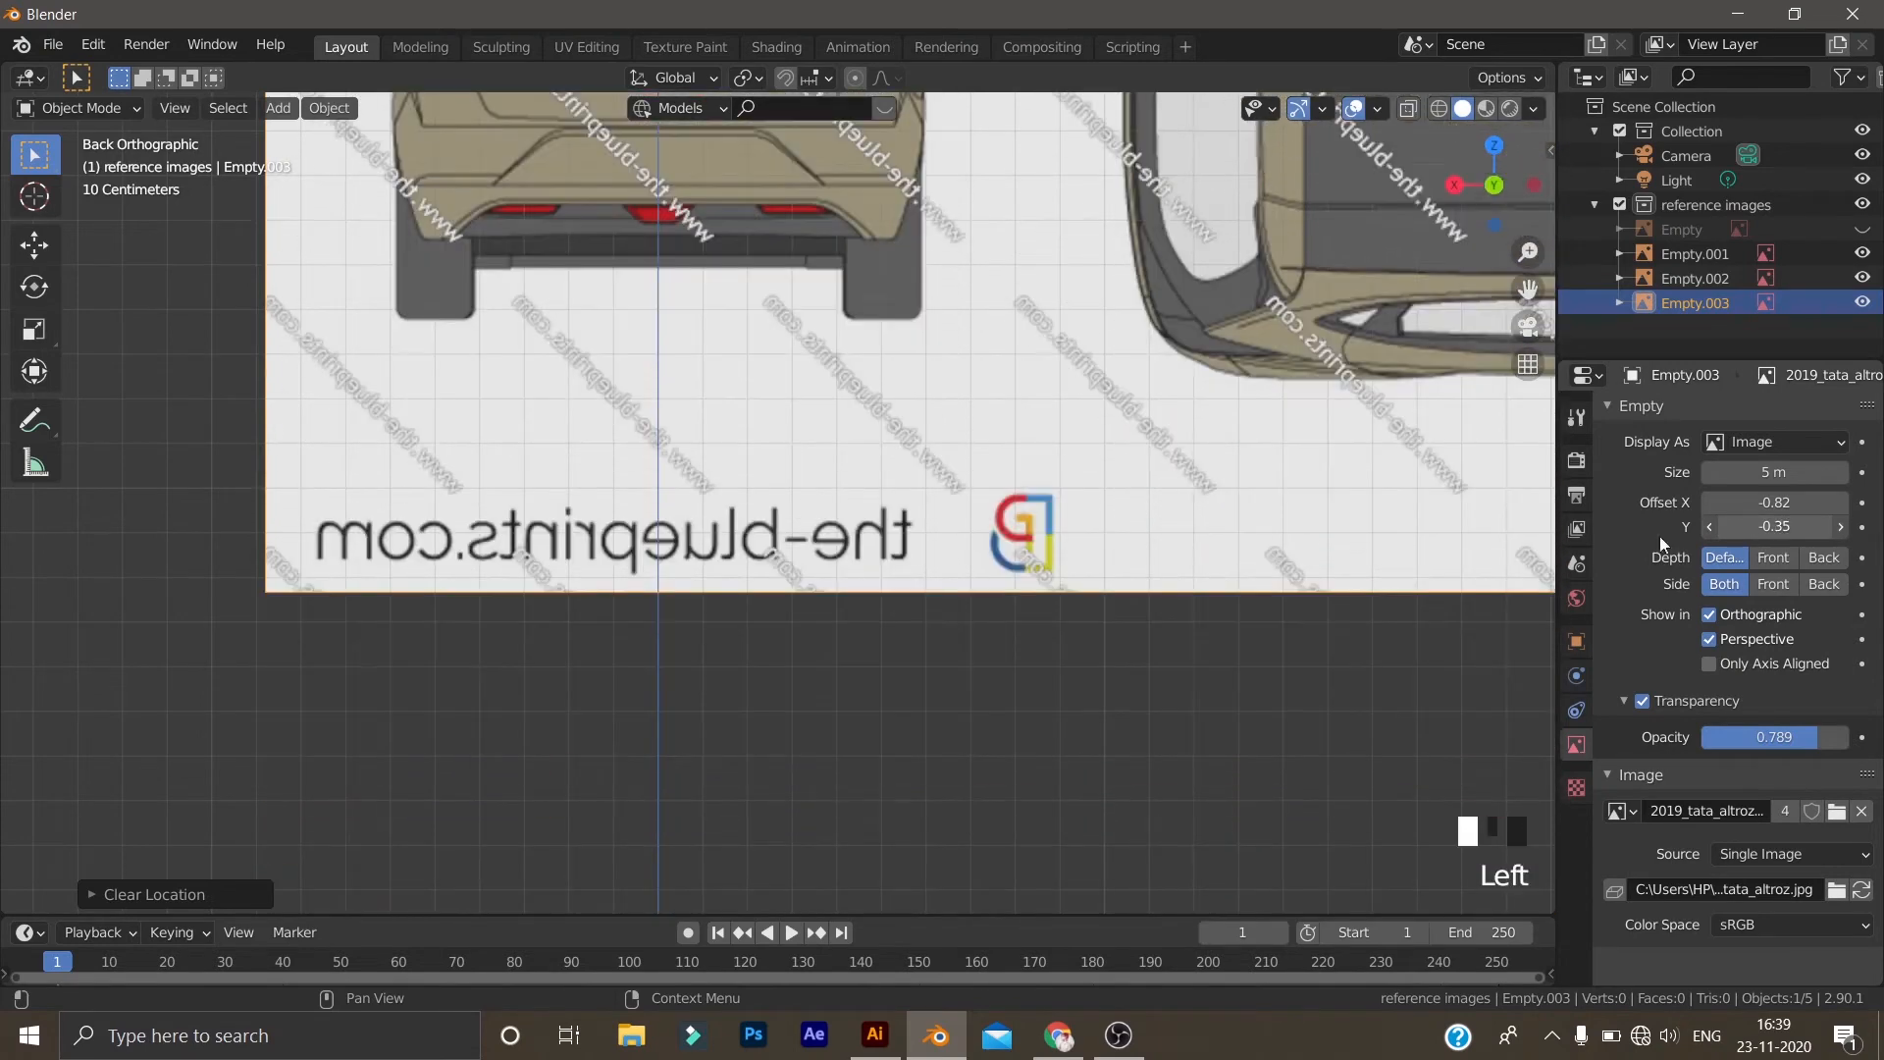
pyautogui.keyDown('shift'); pyautogui.moveTo(740, 405); pyautogui.dragTo(738, 401, button='middle'); pyautogui.keyUp('shift')
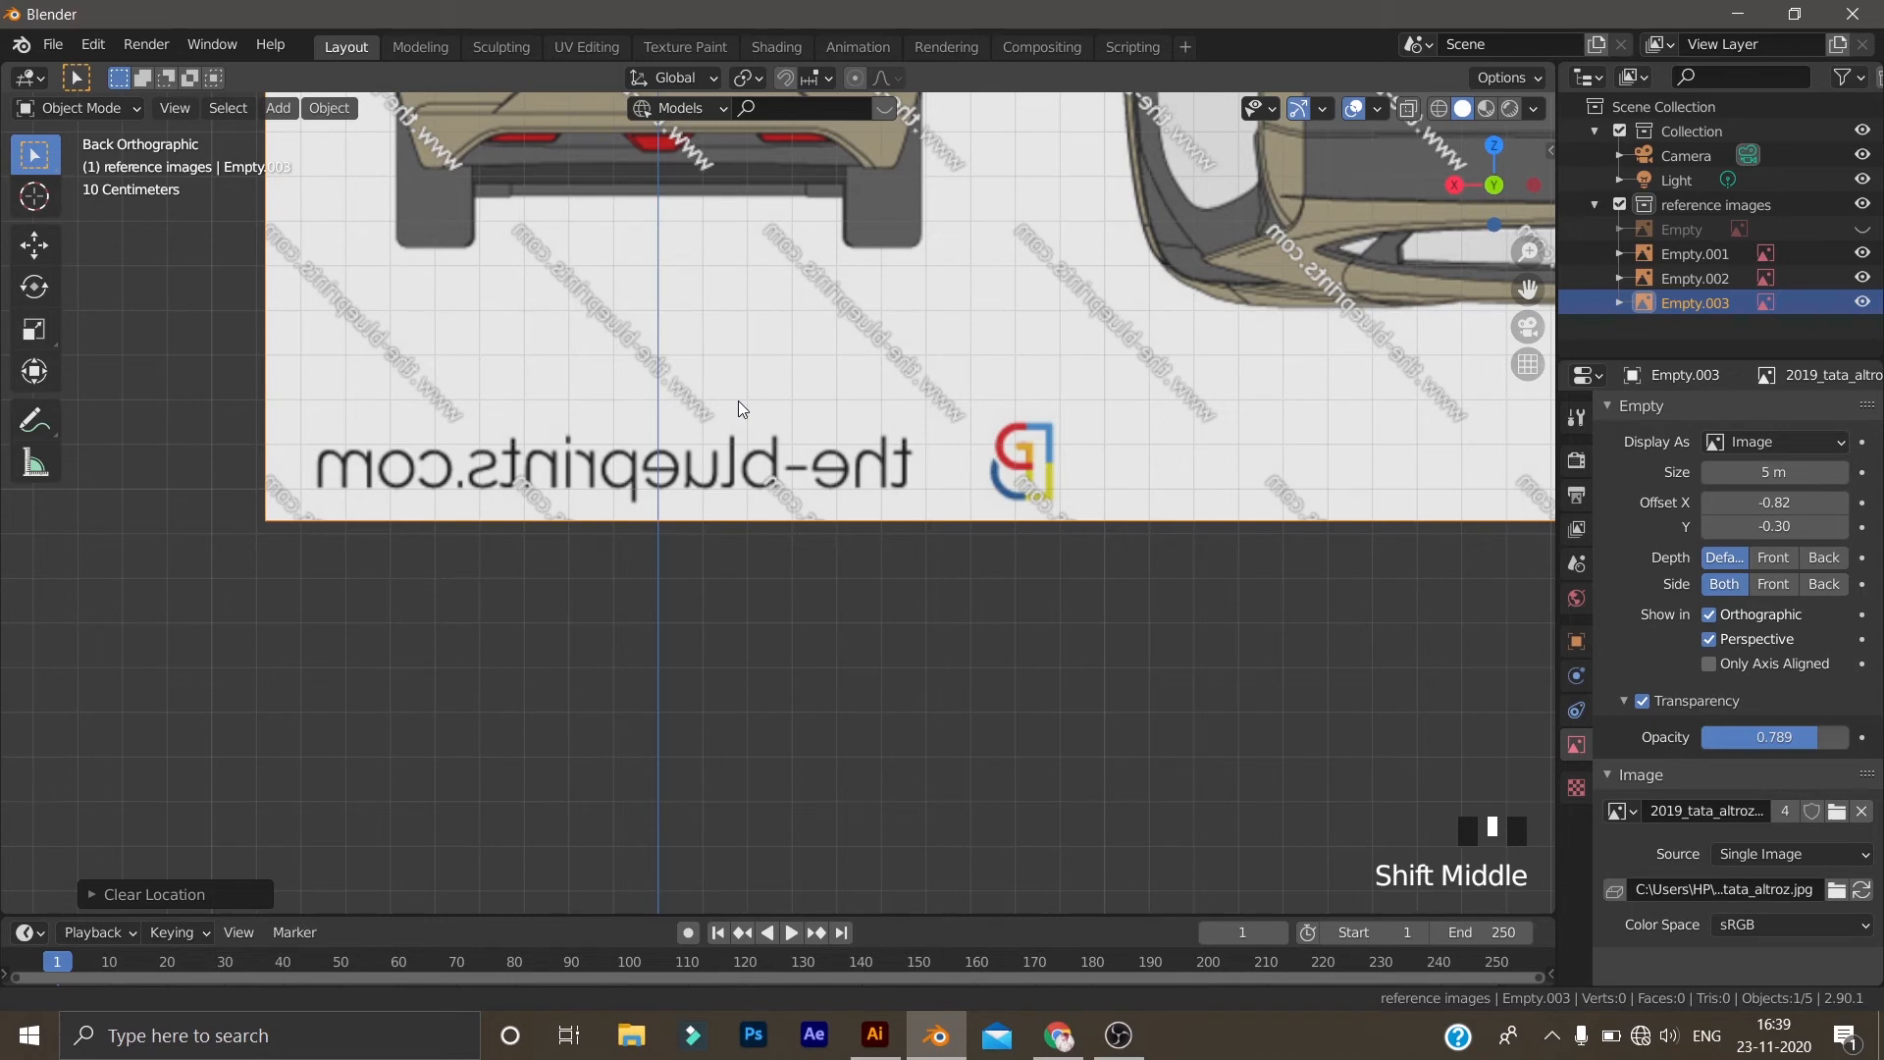
pyautogui.keyDown('shift'); pyautogui.moveTo(738, 400); pyautogui.dragTo(761, 839, button='middle'); pyautogui.keyUp('shift')
pyautogui.moveTo(1774, 526); pyautogui.dragTo(1797, 526)
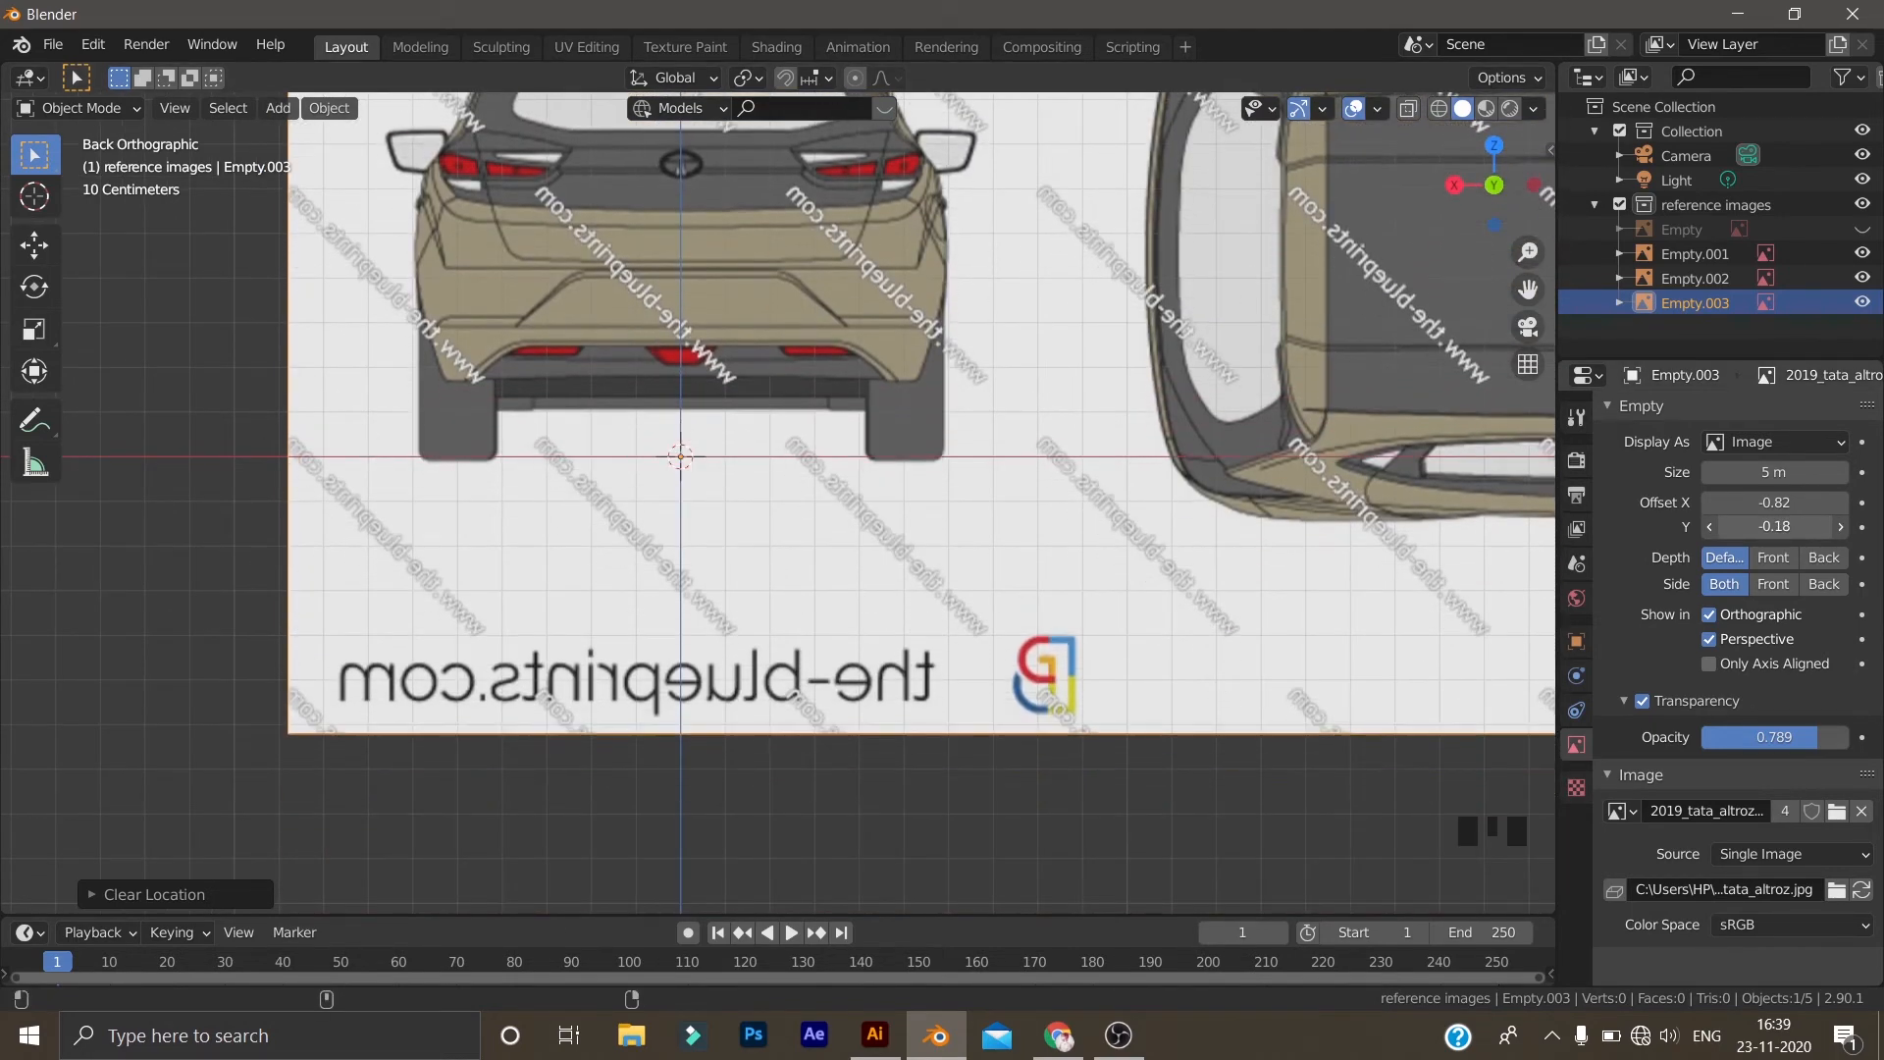
pyautogui.keyDown('shift'); pyautogui.moveTo(1762, 526); pyautogui.dragTo(1769, 526); pyautogui.keyUp('shift')
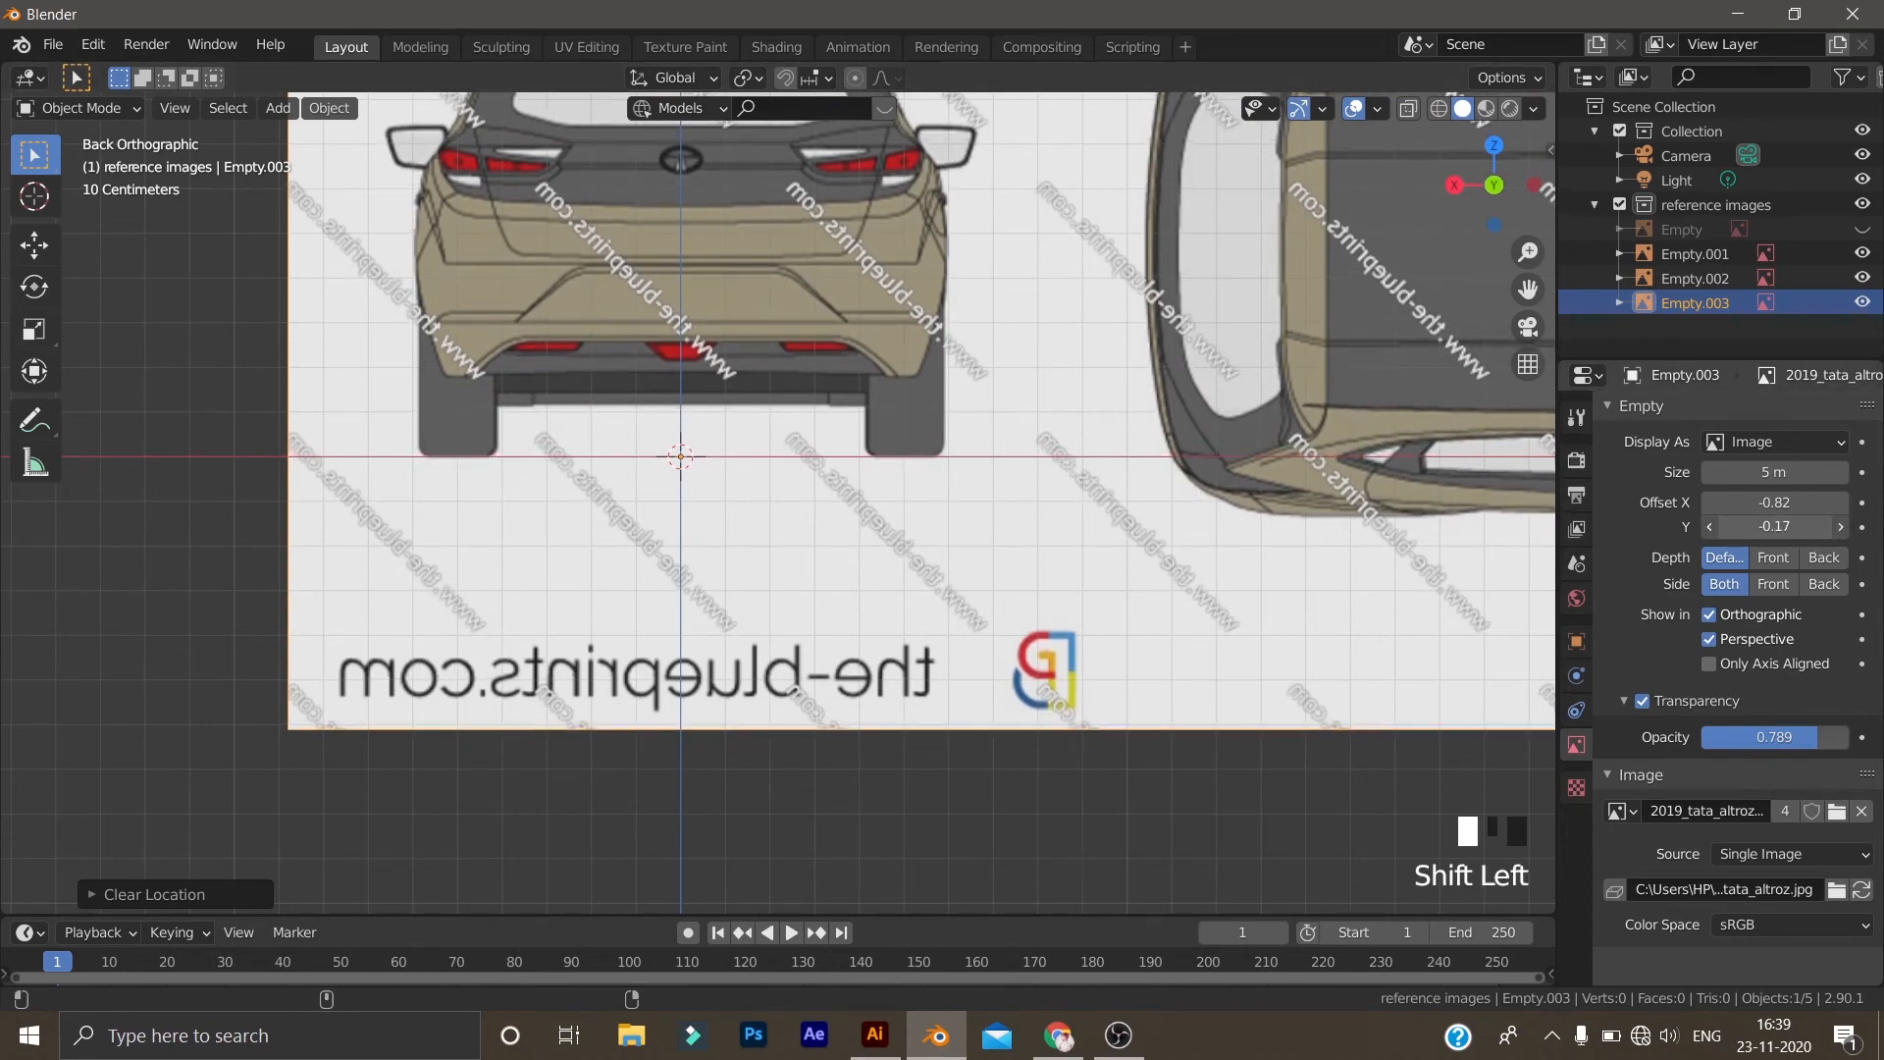
pyautogui.scroll(5, 674, 477)
pyautogui.scroll(-5, 674, 491)
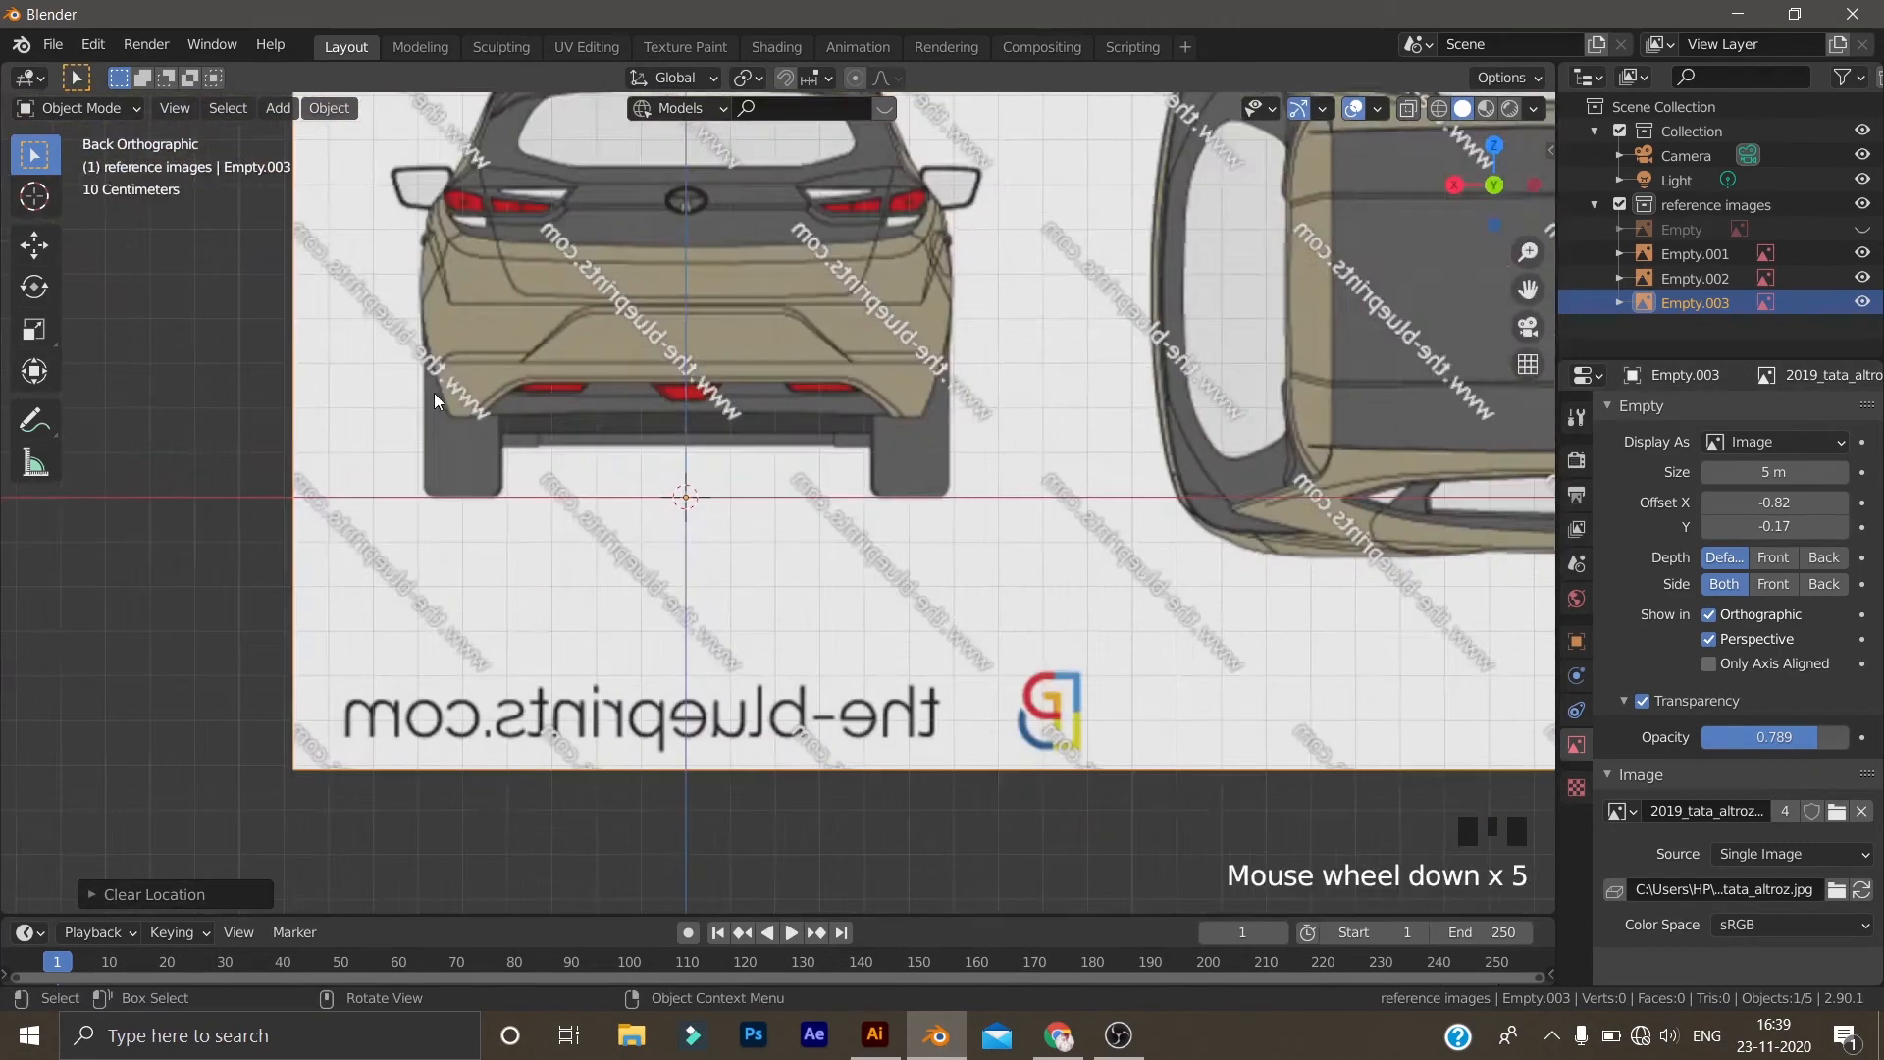
# Move the rear-view blueprint about 8 m along the Y axis to the negative side, away from the origin
pyautogui.scroll(-6, 439, 398)
pyautogui.moveTo(222, 410); pyautogui.dragTo(698, 534, button='middle')
pyautogui.press('g')
pyautogui.press('y')
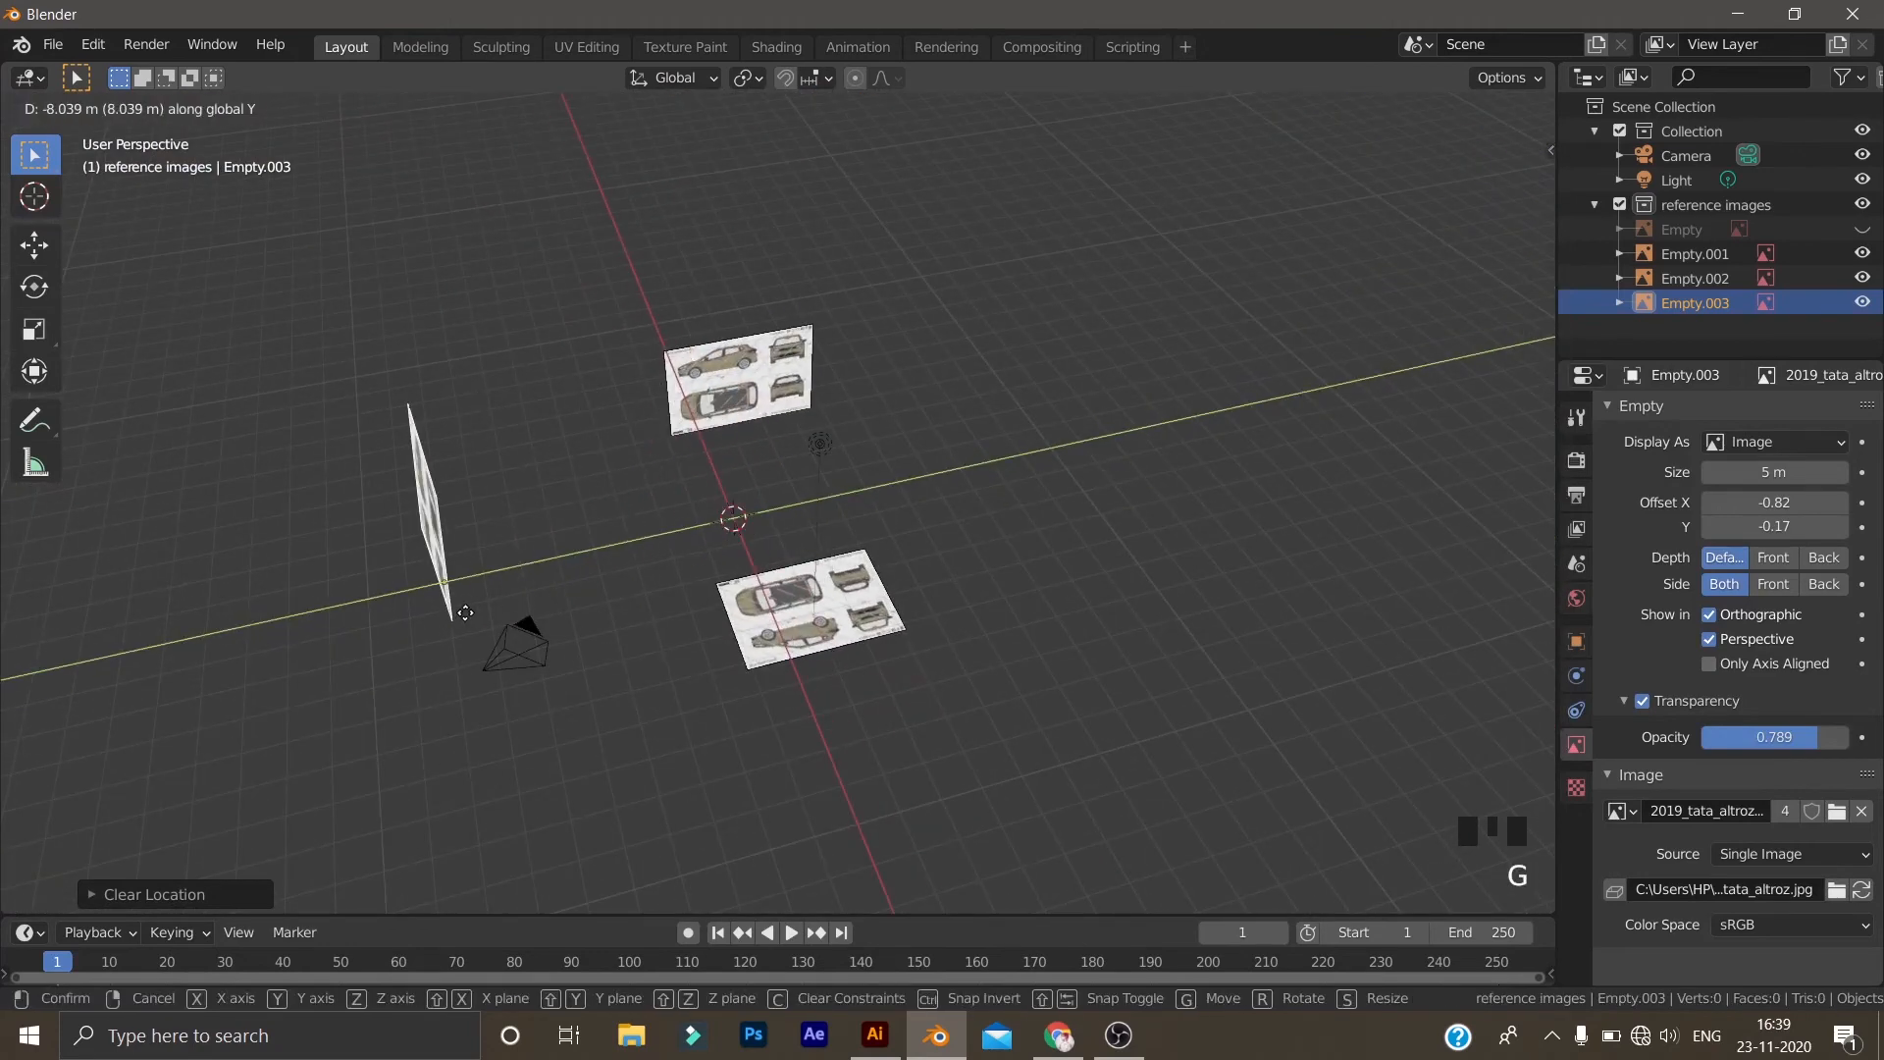
pyautogui.click(465, 612)
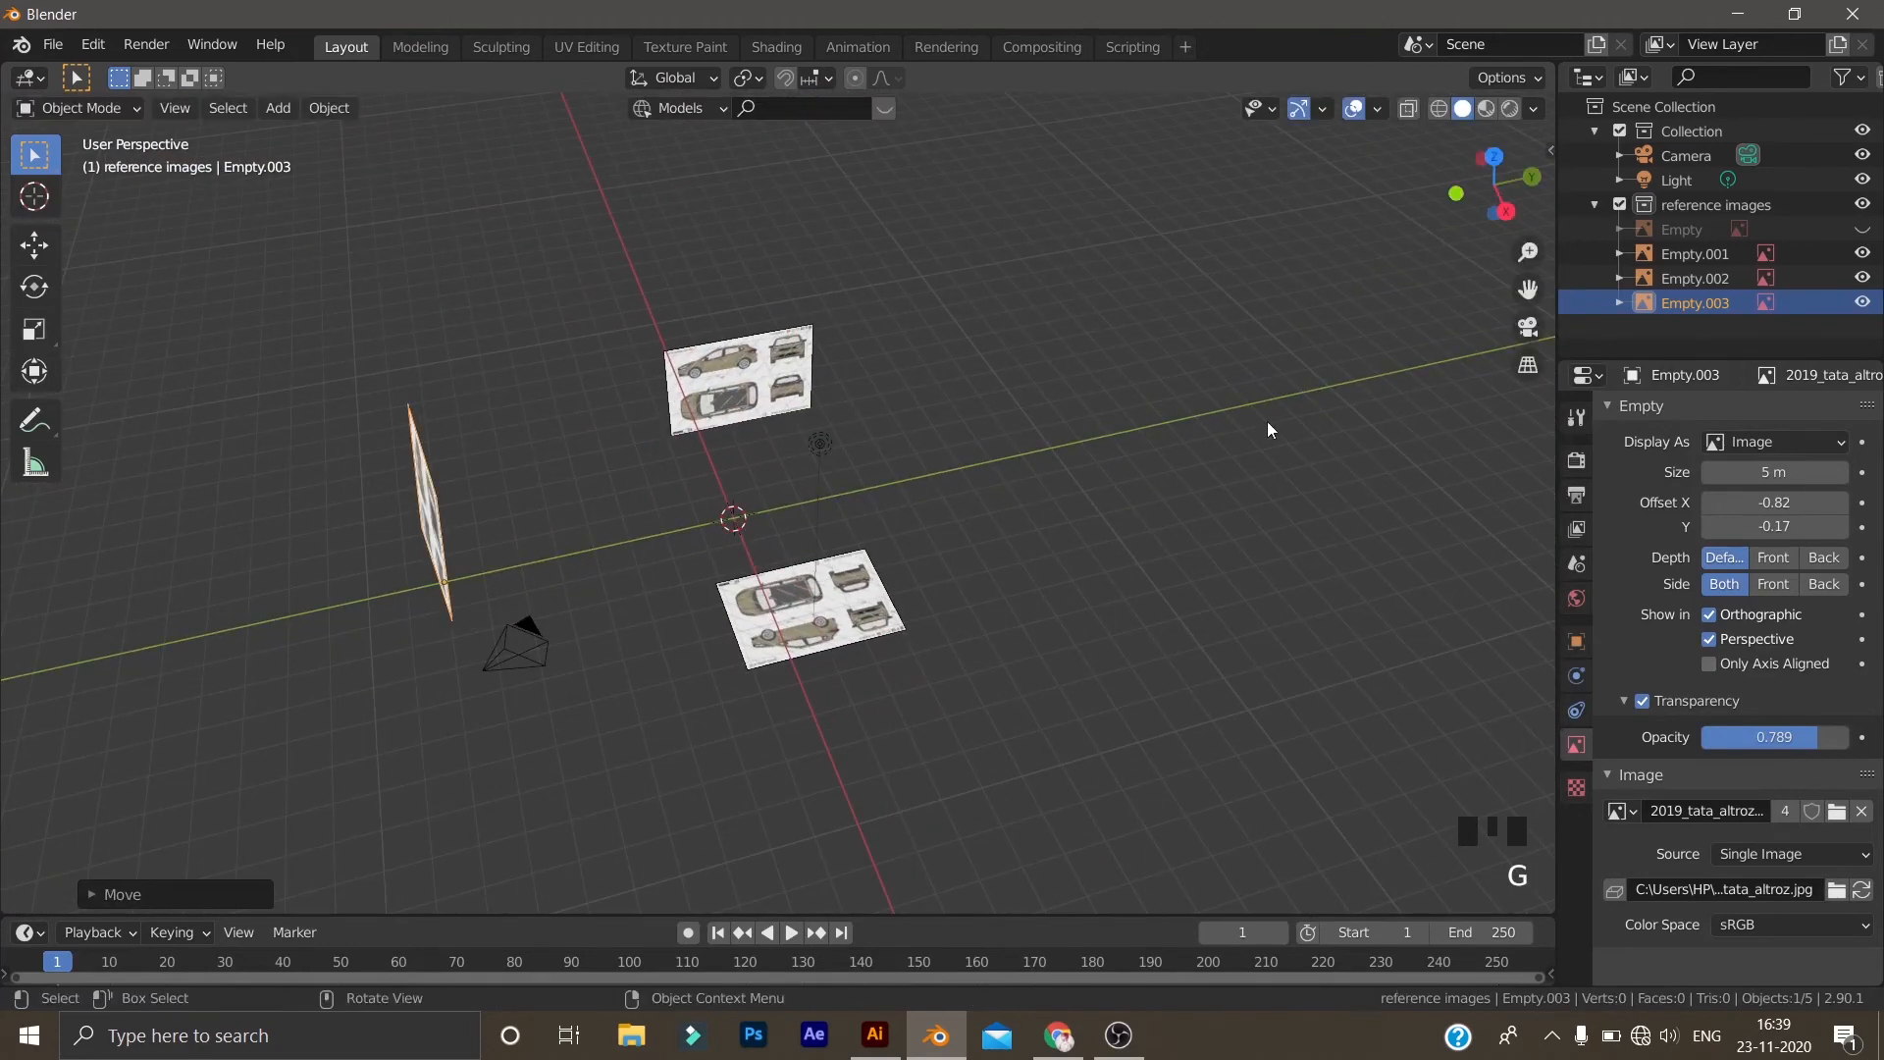
# Unhide the original front-view blueprint and deselect the rear-view copy
pyautogui.click(1863, 229)
pyautogui.click(1134, 561)
pyautogui.scroll(-2, 903, 646)
pyautogui.moveTo(904, 646); pyautogui.dragTo(1153, 595, button='middle')
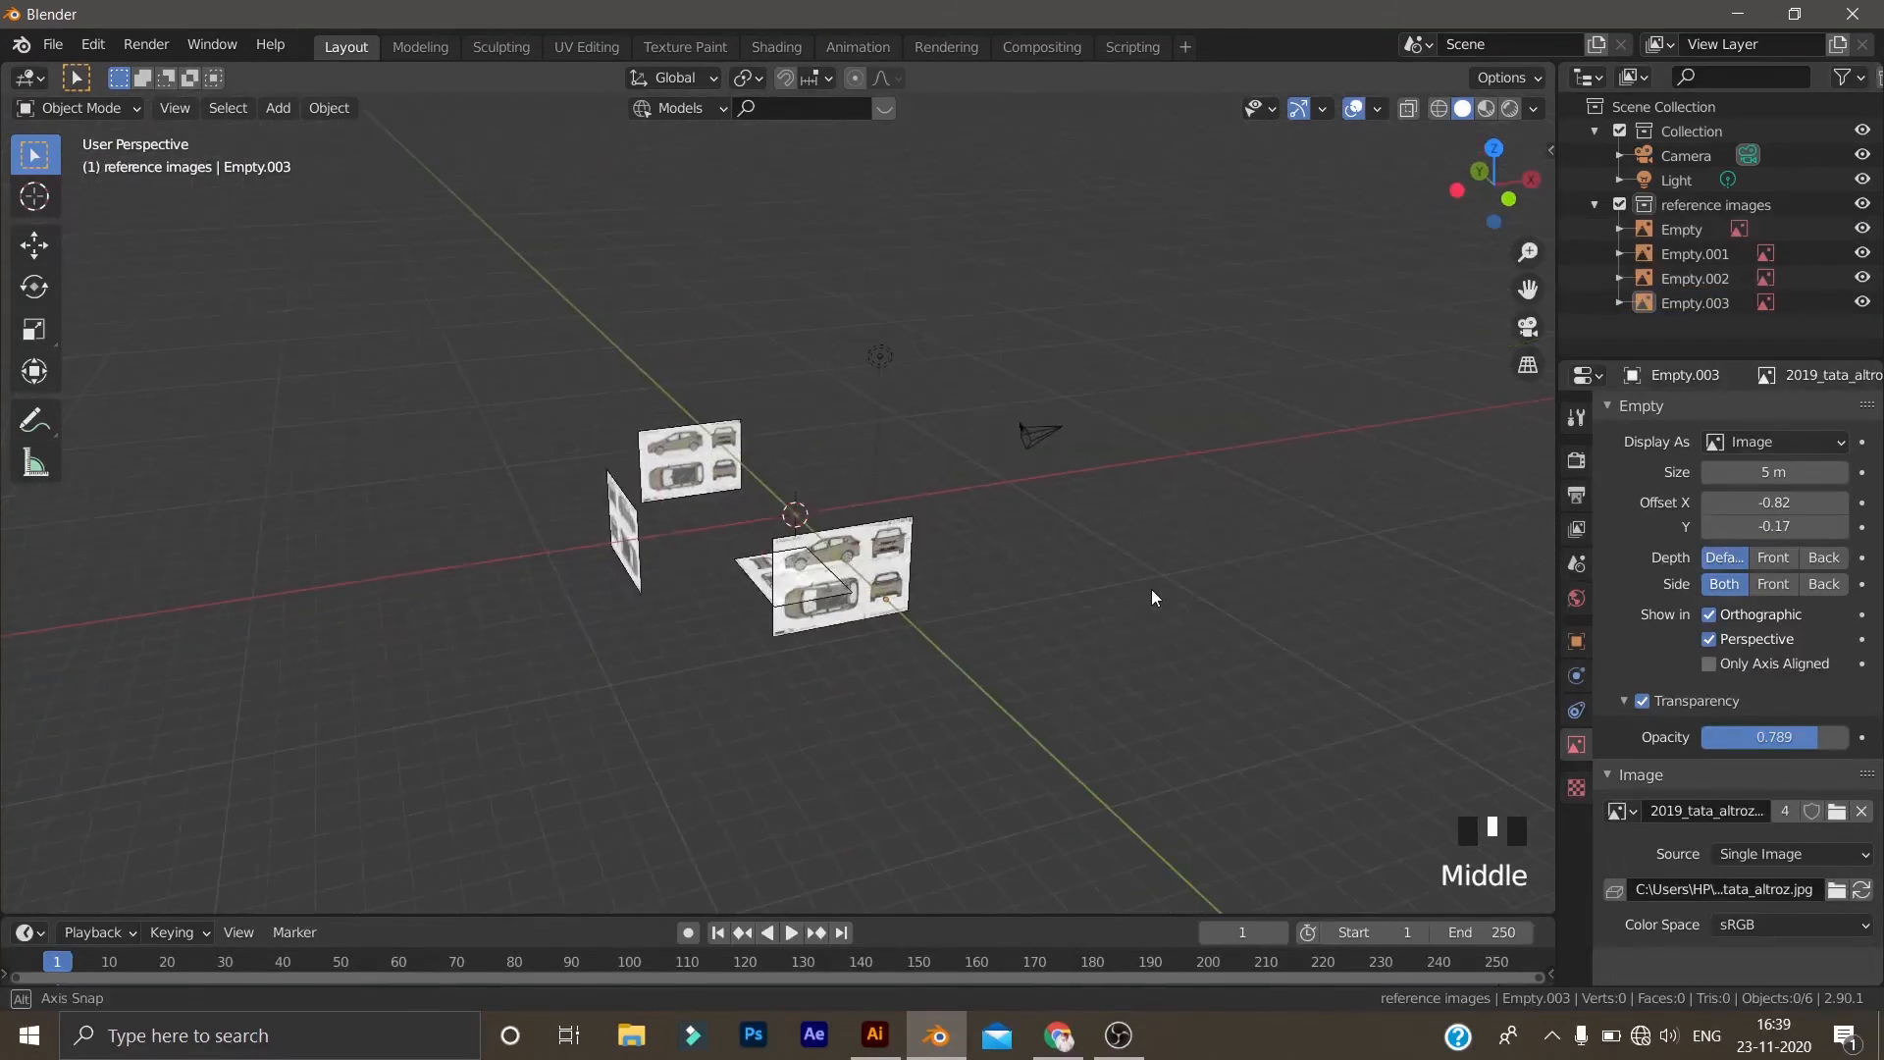
pyautogui.scroll(4, 881, 654)
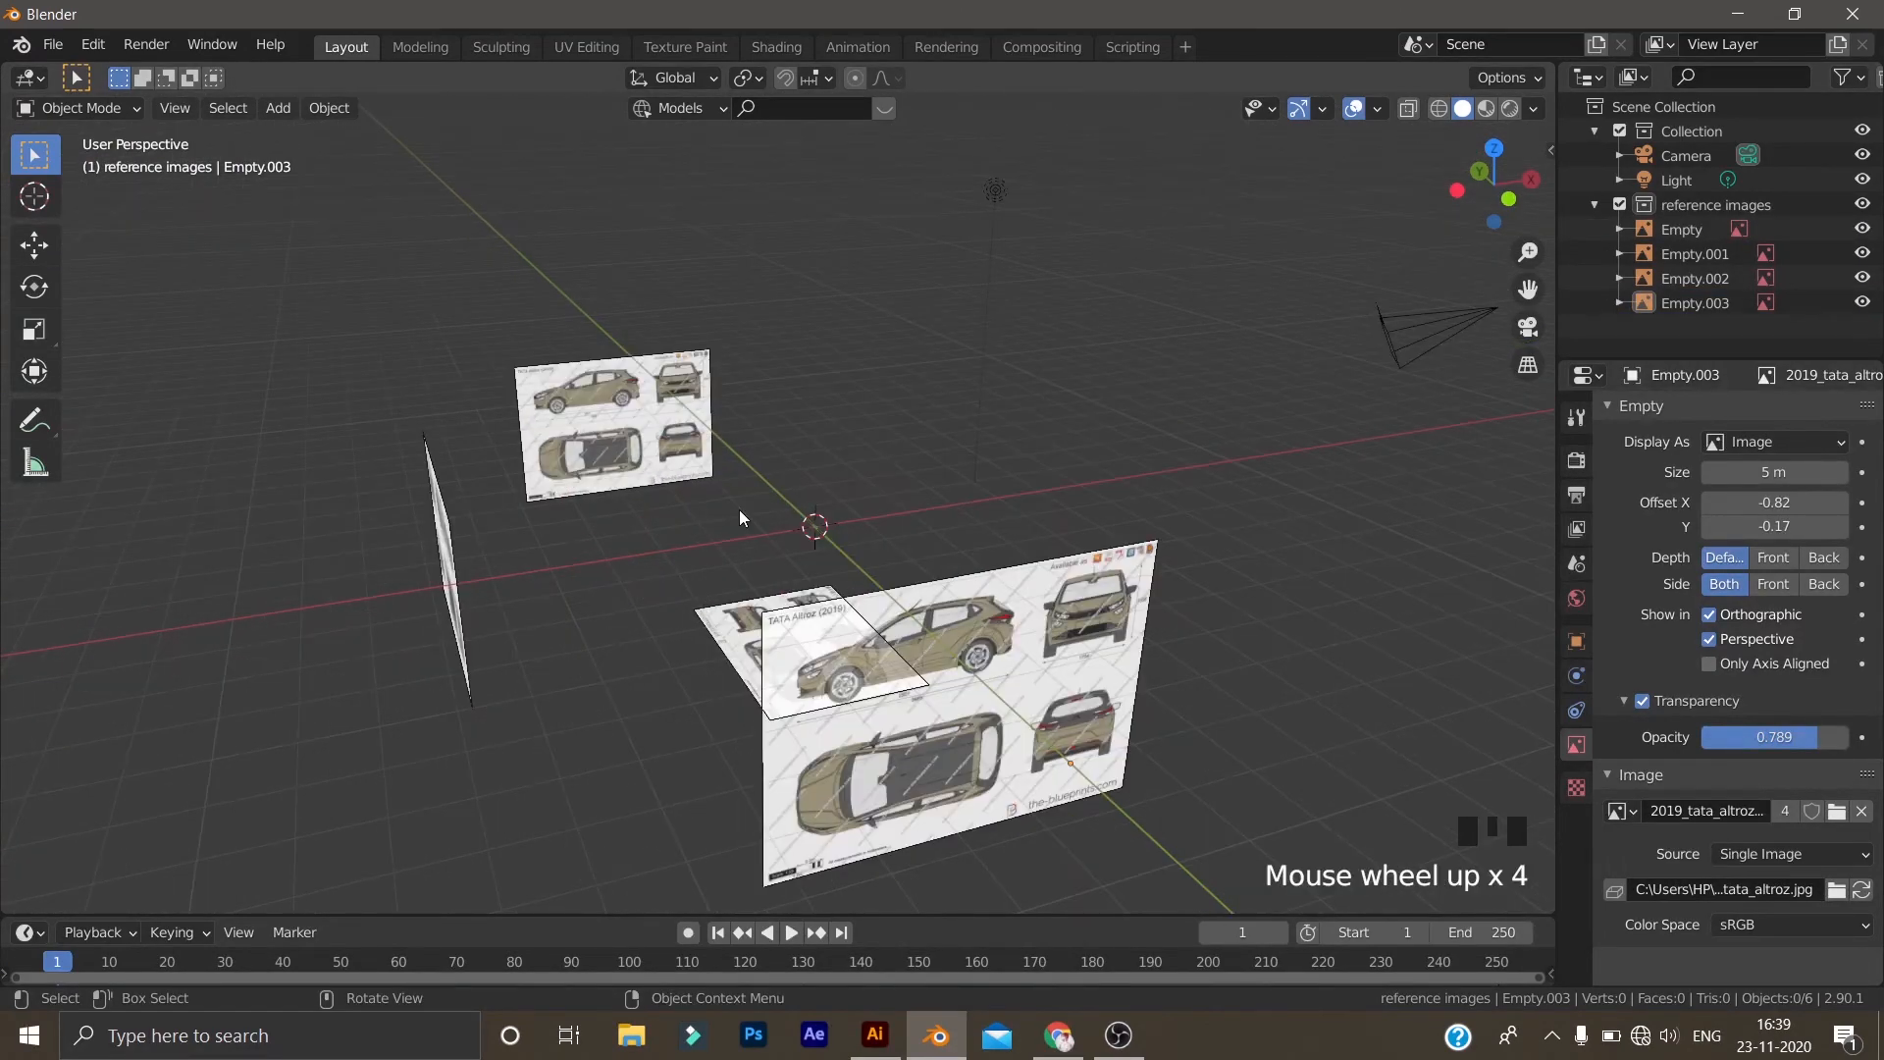
# In the front orthographic view, hide the rear-view blueprint that overlaps the front-view reference
pyautogui.press('KP_1')
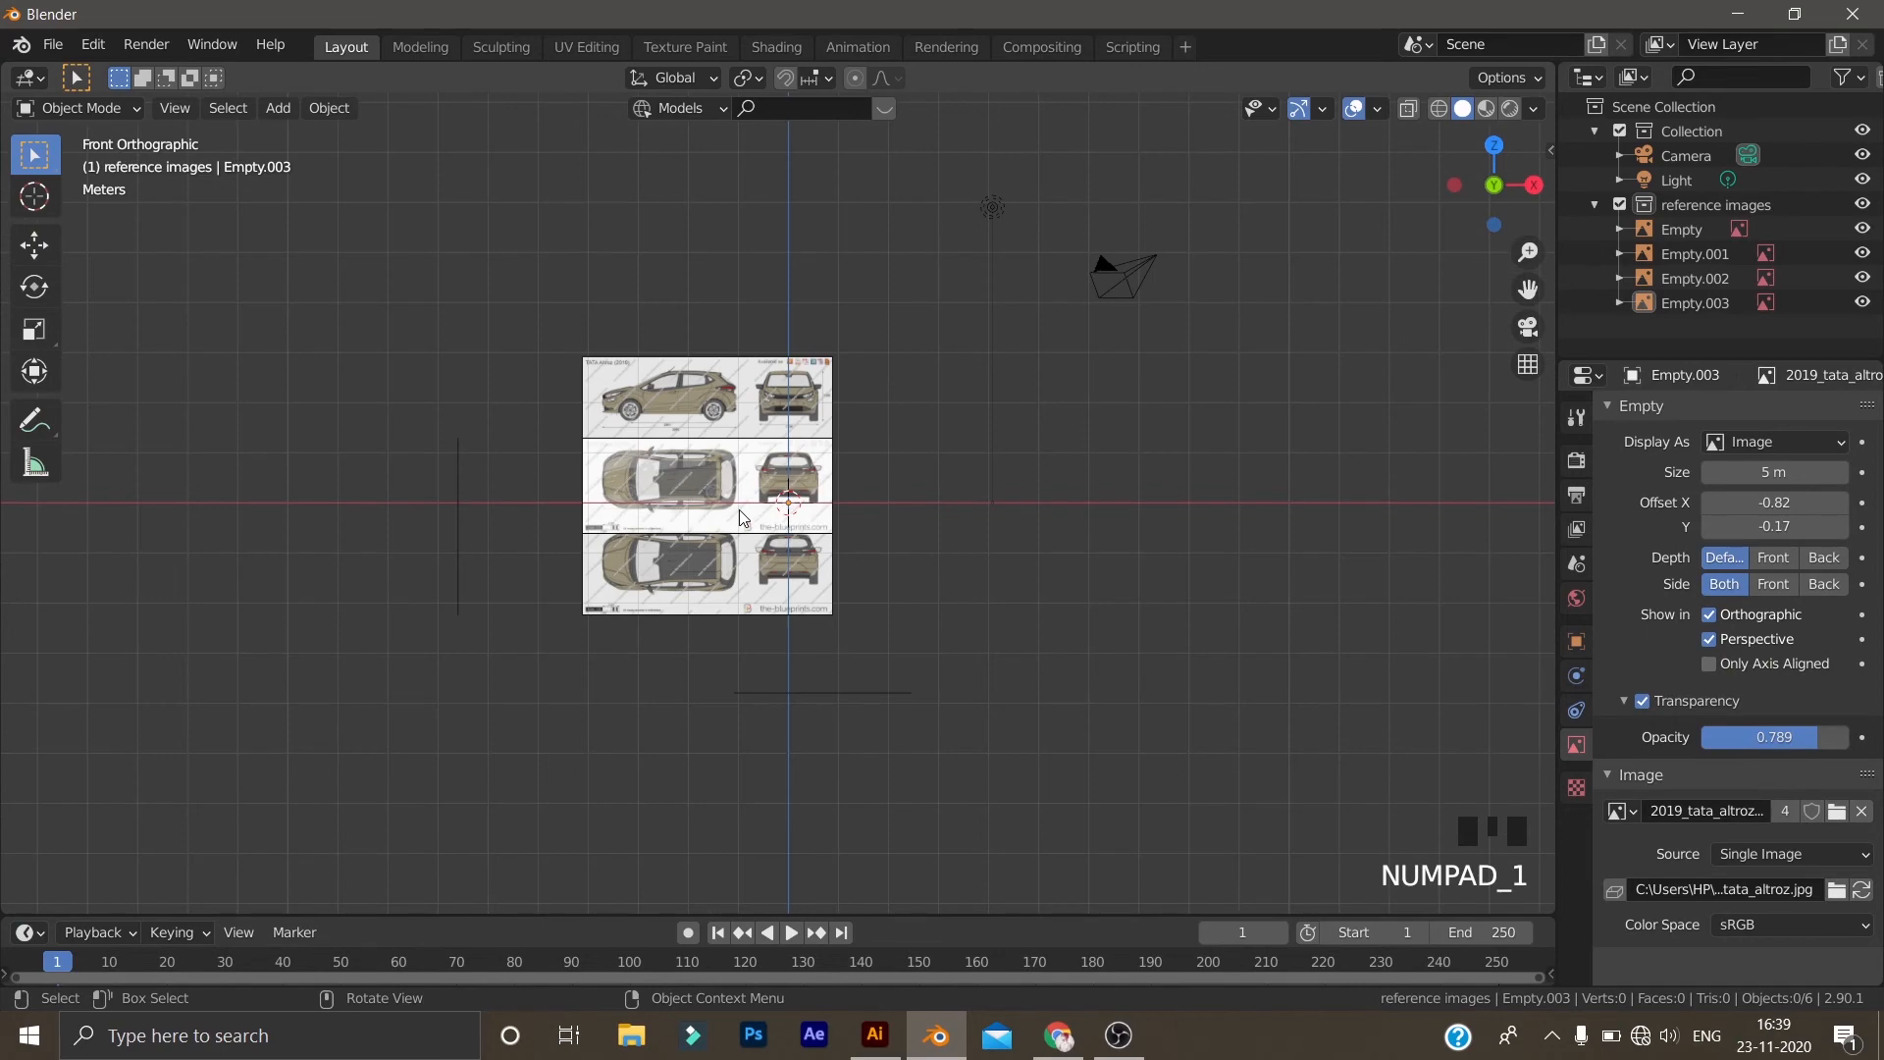
pyautogui.scroll(8, 740, 511)
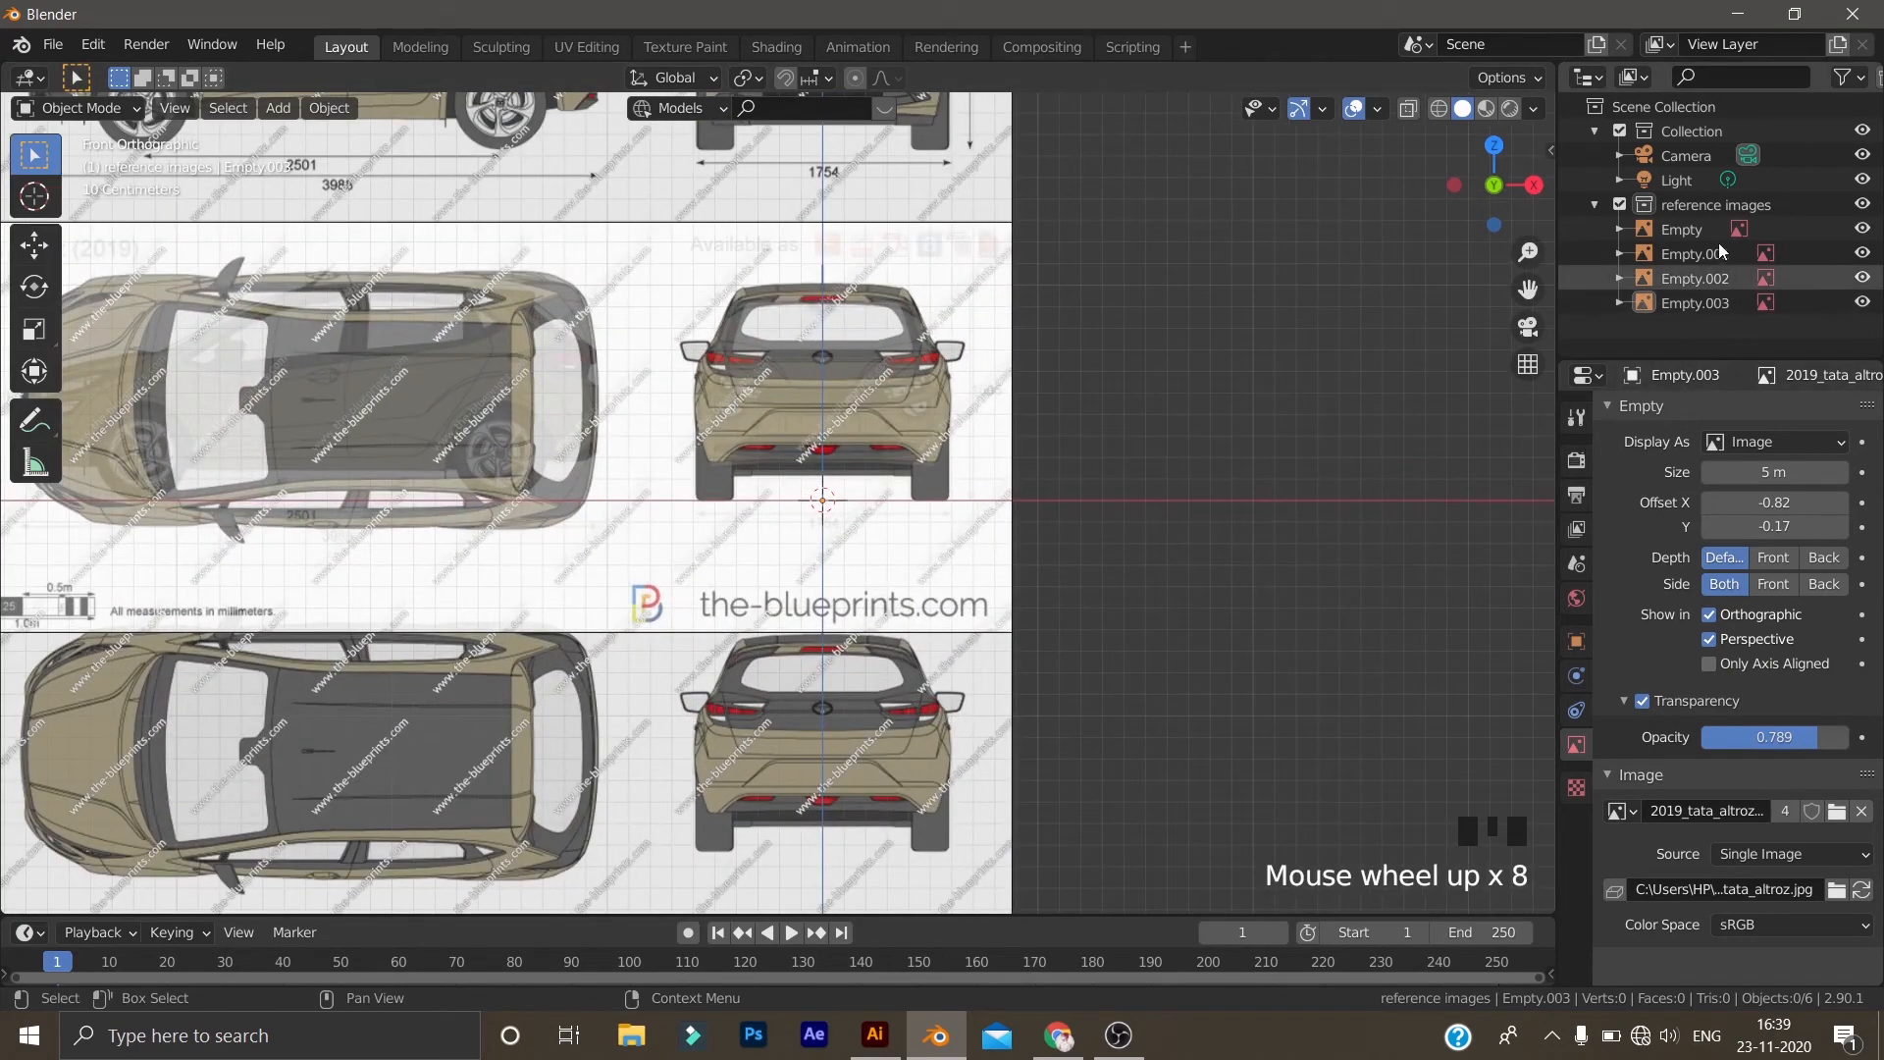
pyautogui.click(1861, 303)
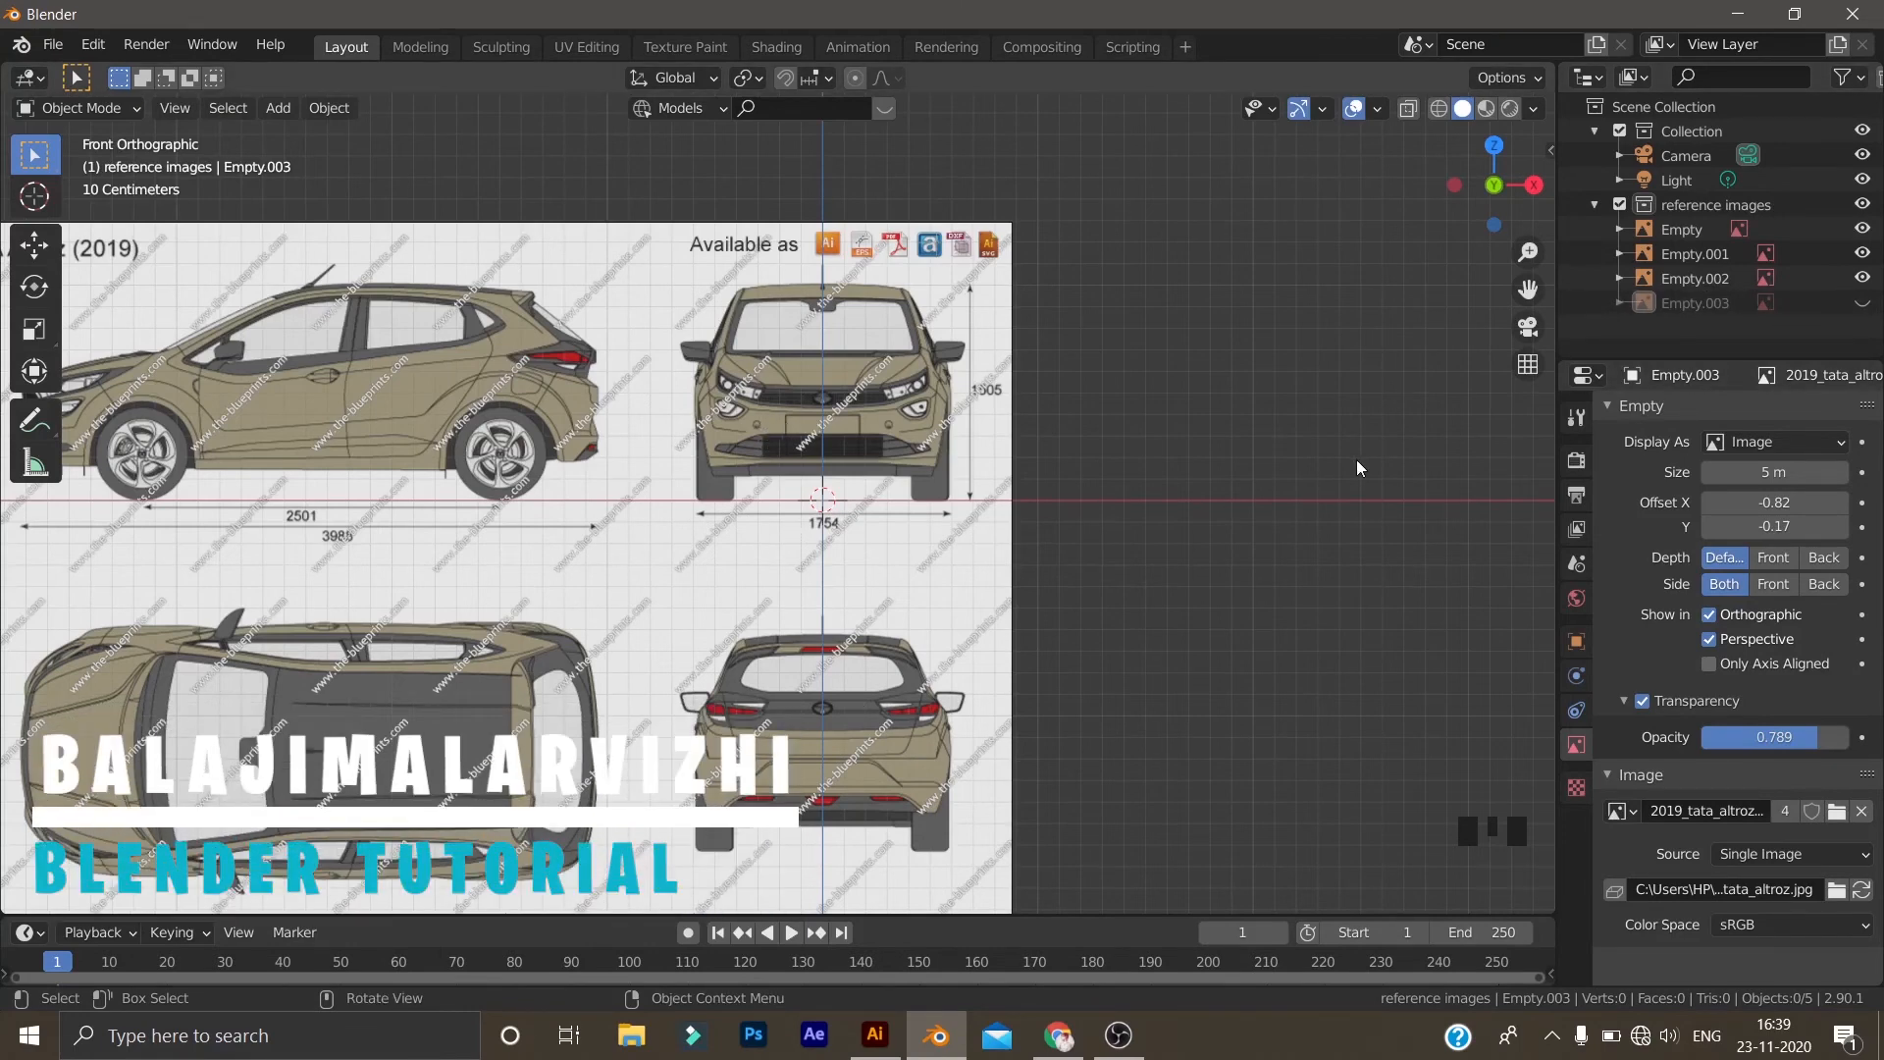
# Check the blueprint references' alignment in the side, top and back orthographic views
pyautogui.press('KP_3')
pyautogui.press('KP_7')
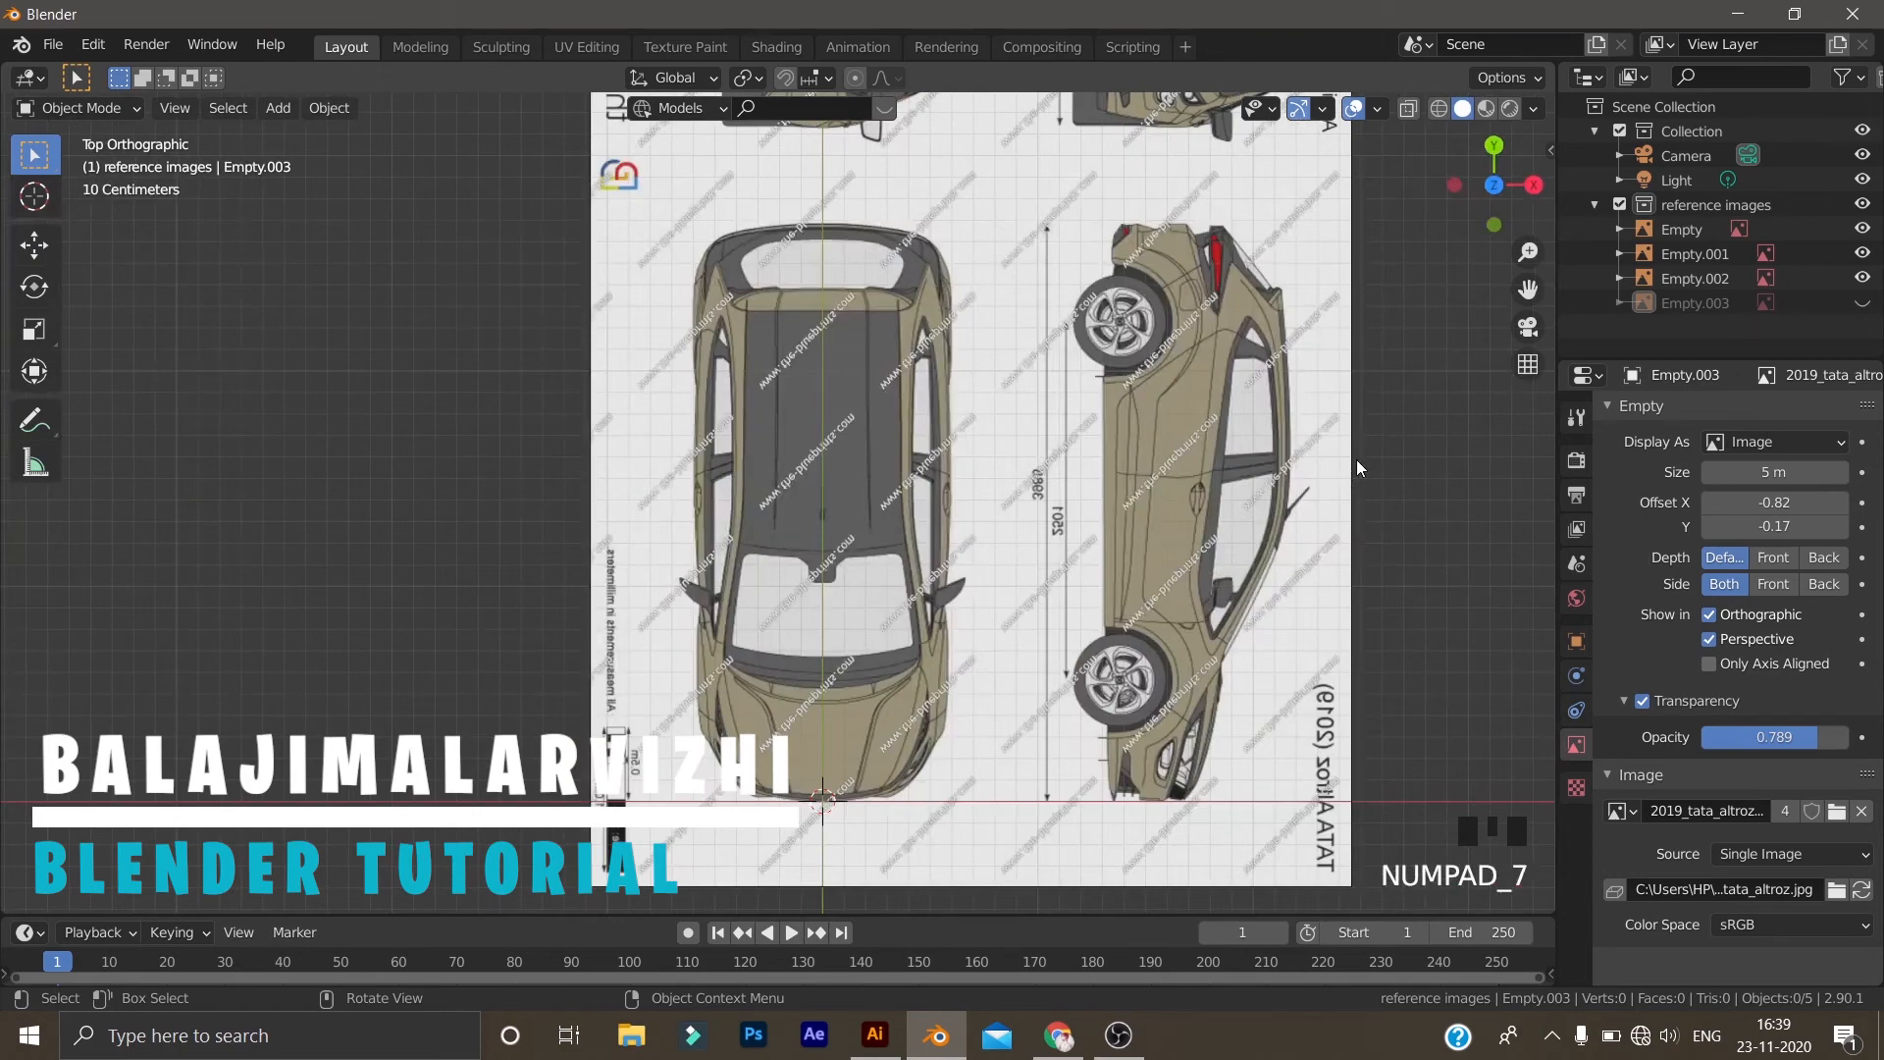
pyautogui.press('ctrl+KP_1')
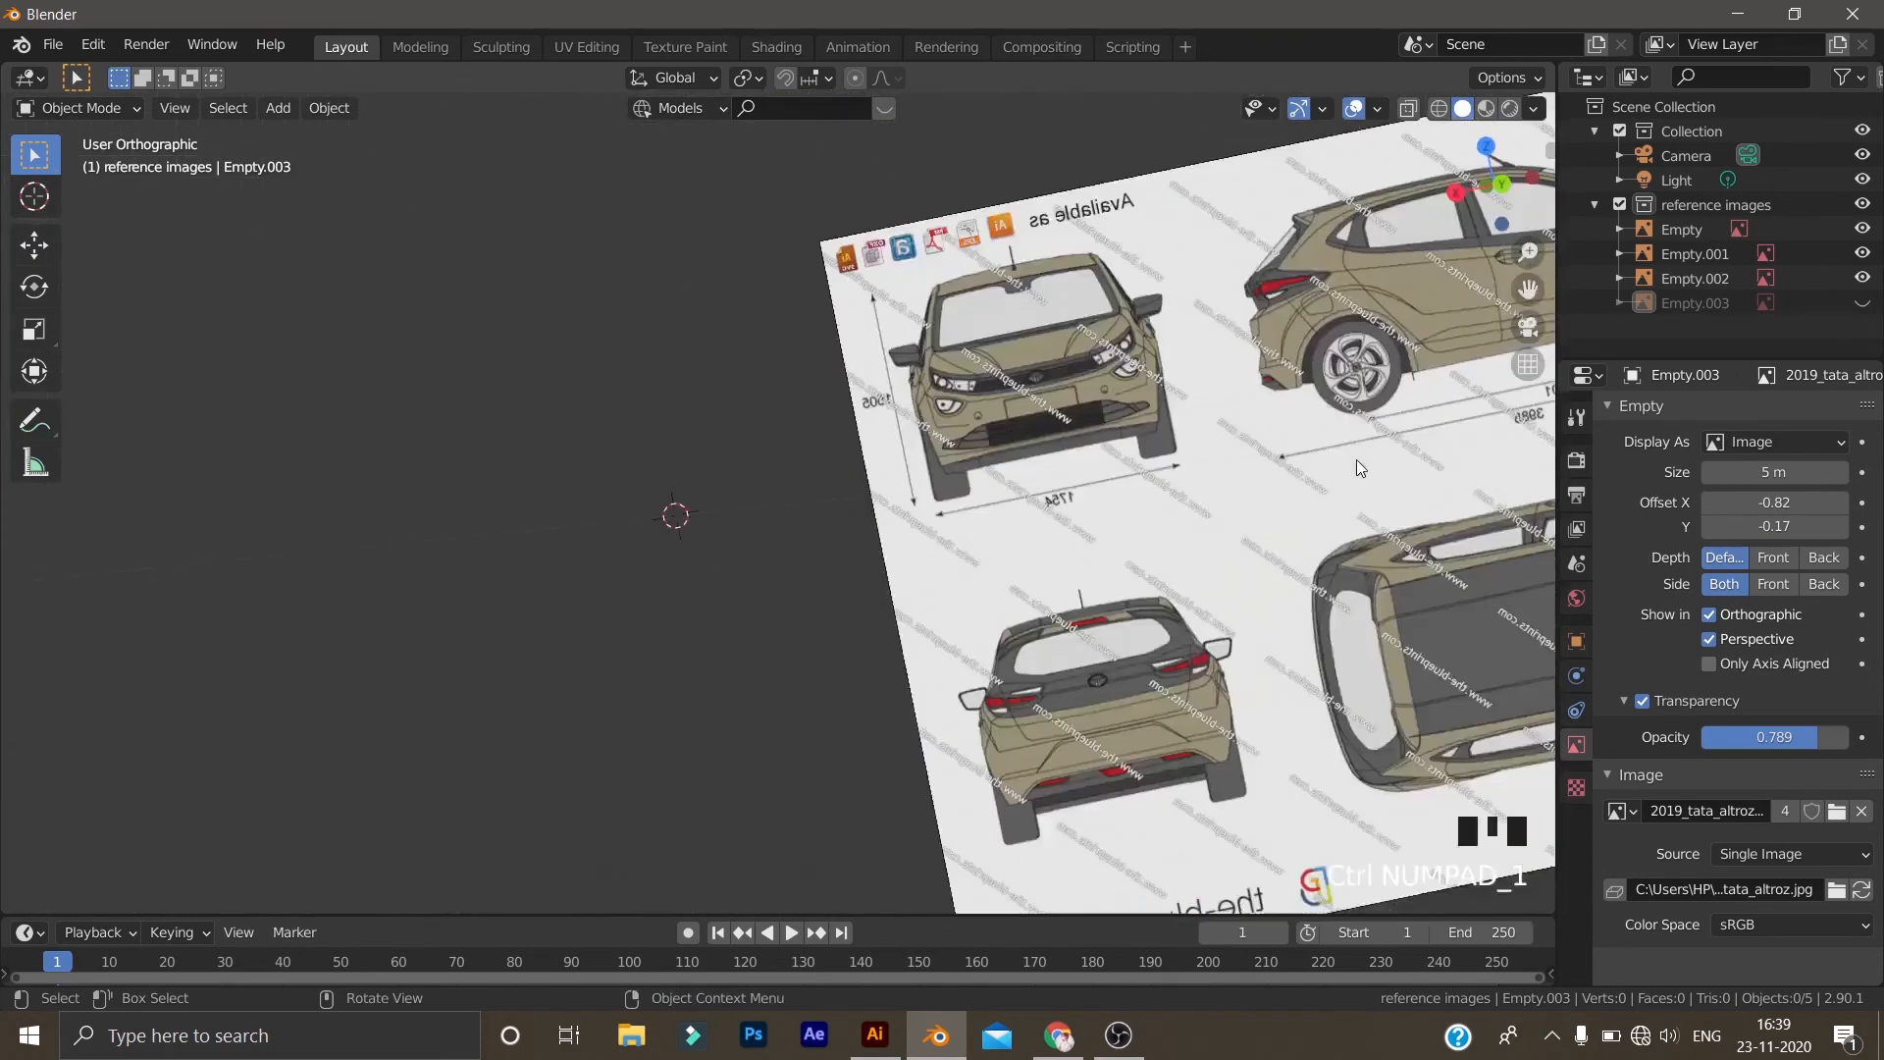
# Unhide the rear-view blueprint and toggle the front-view blueprint off and back on to compare them in the back orthographic view
pyautogui.scroll(4, 599, 550)
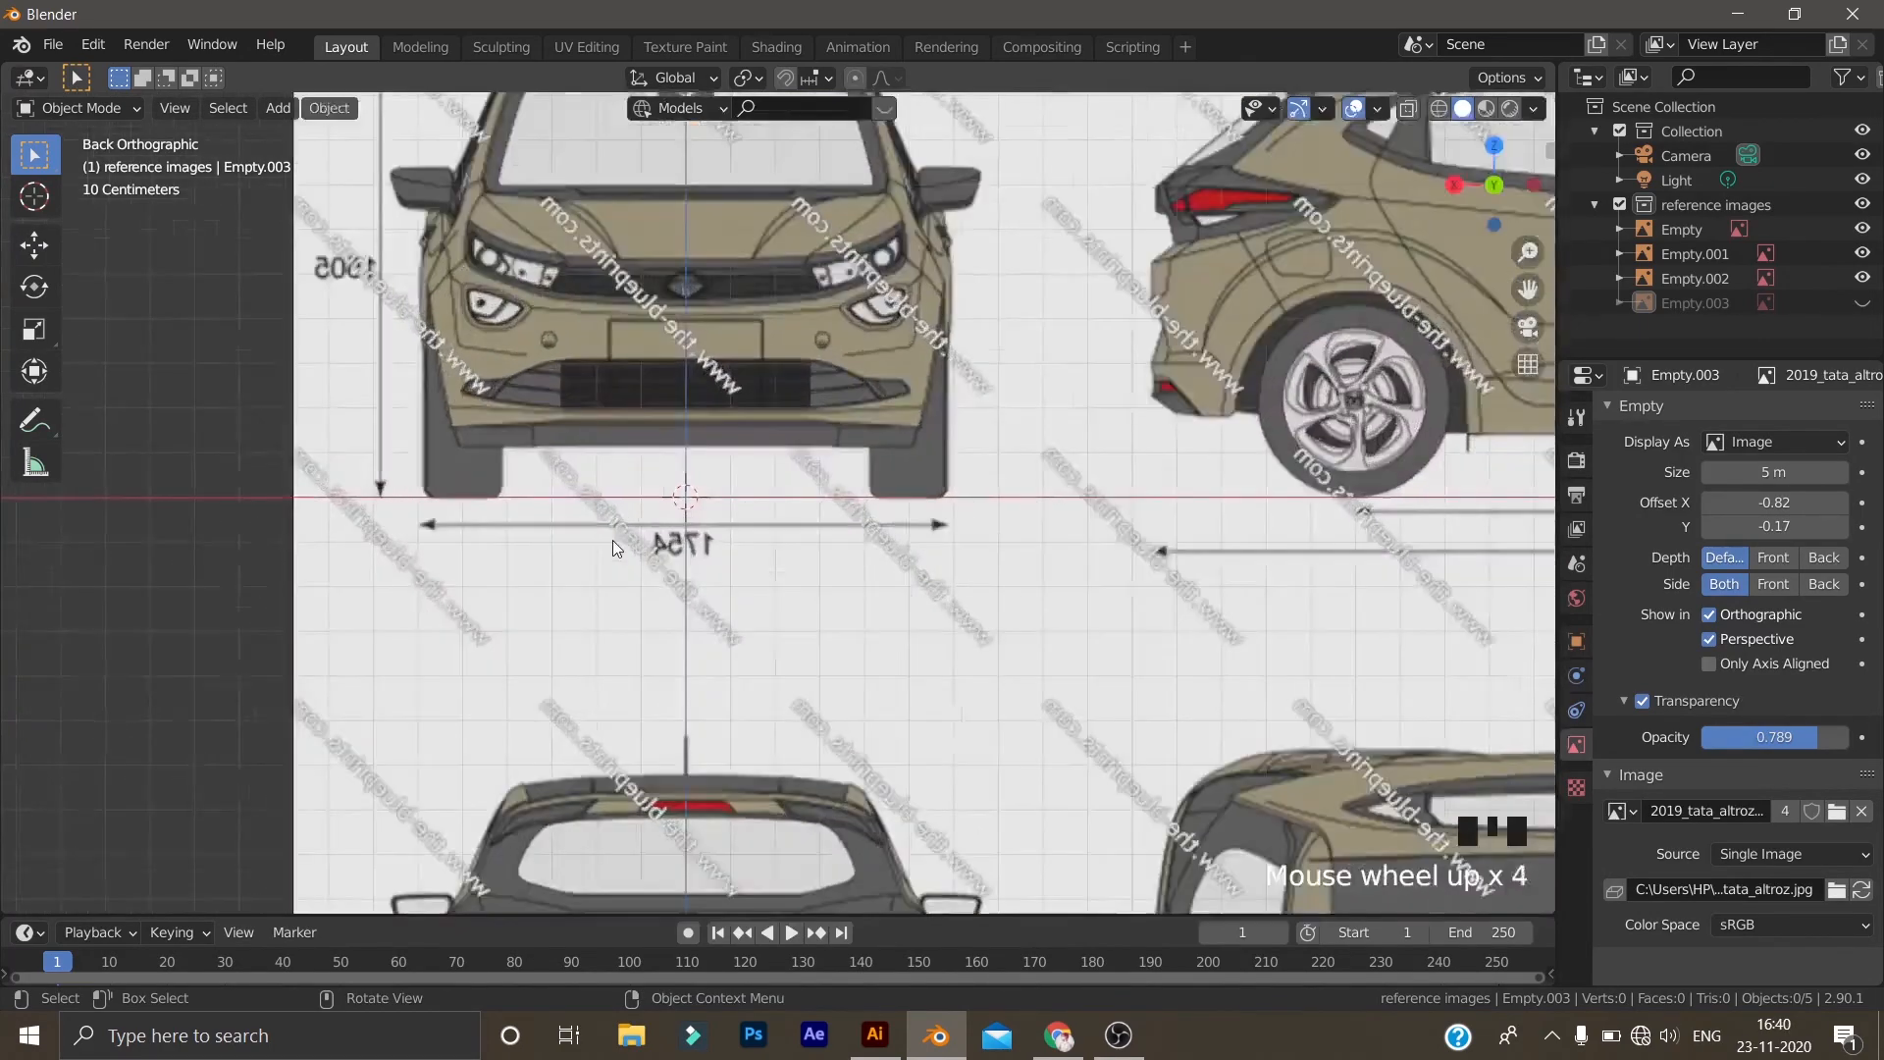
pyautogui.scroll(-6, 612, 539)
pyautogui.click(1863, 304)
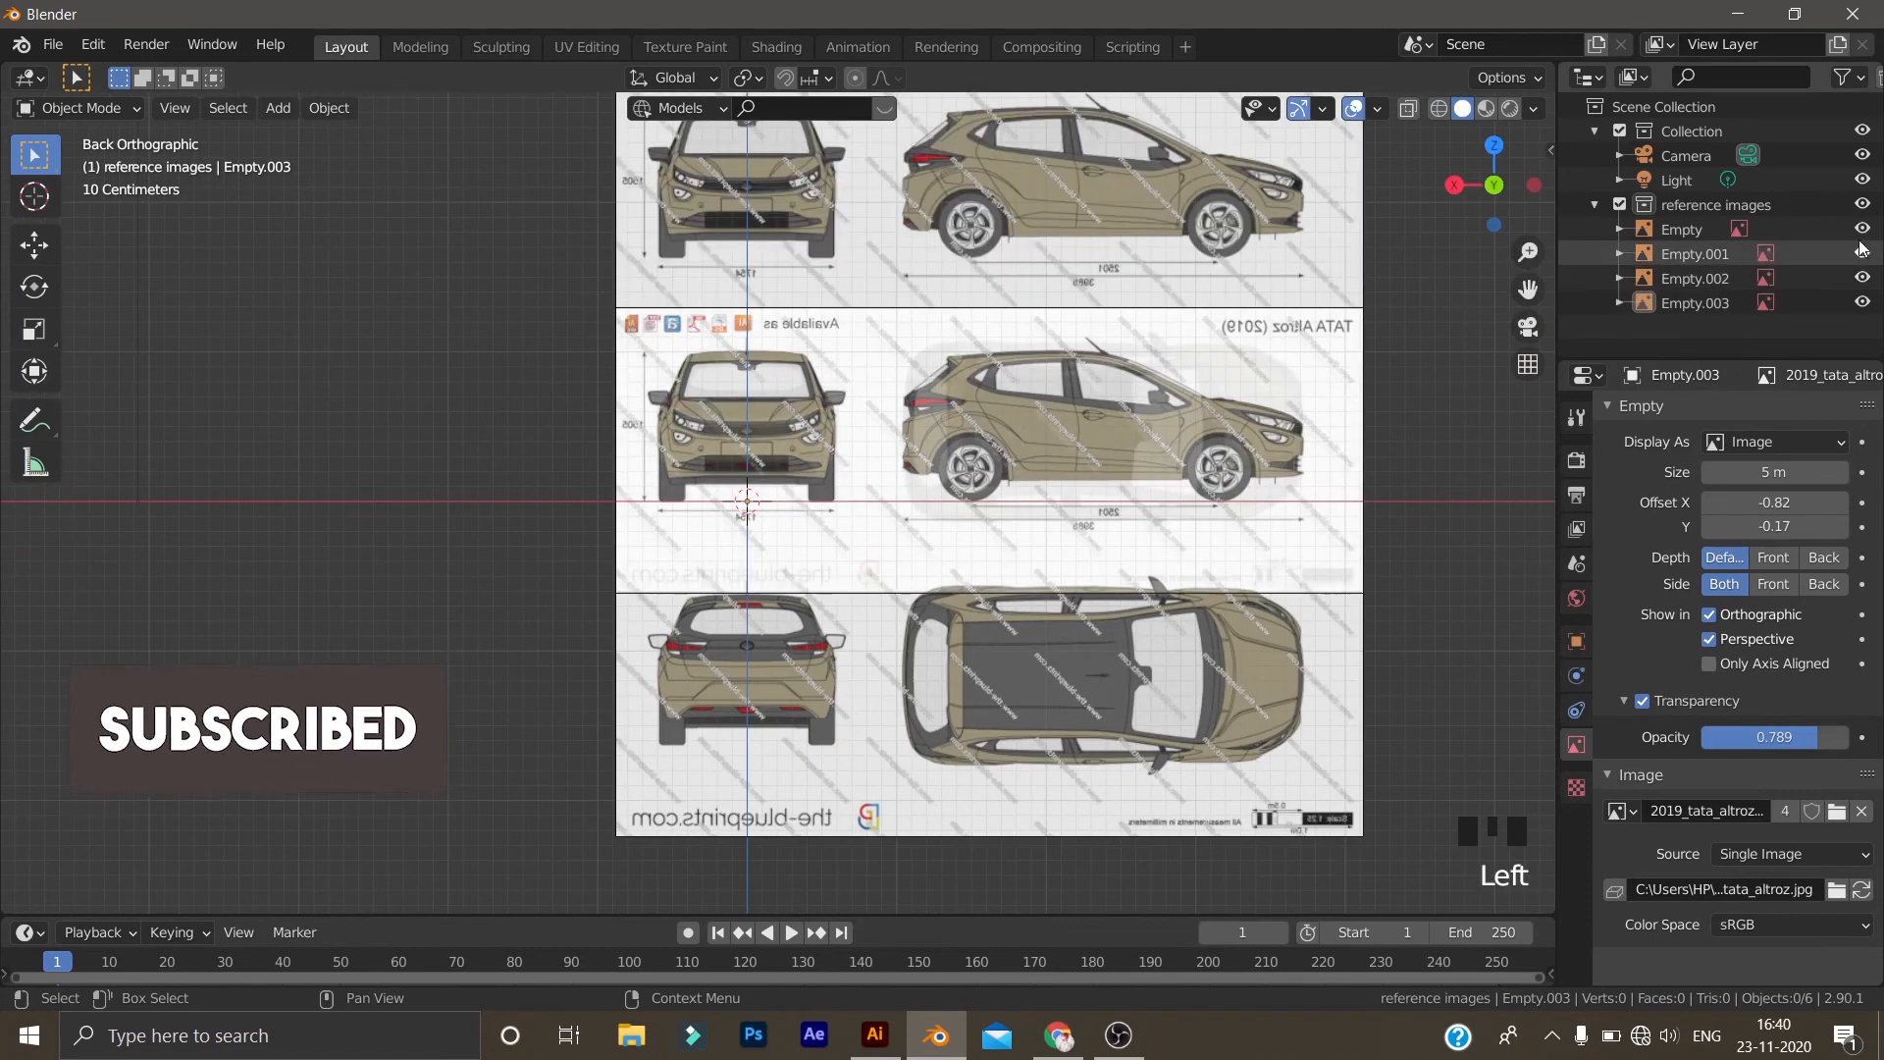
pyautogui.click(1861, 228)
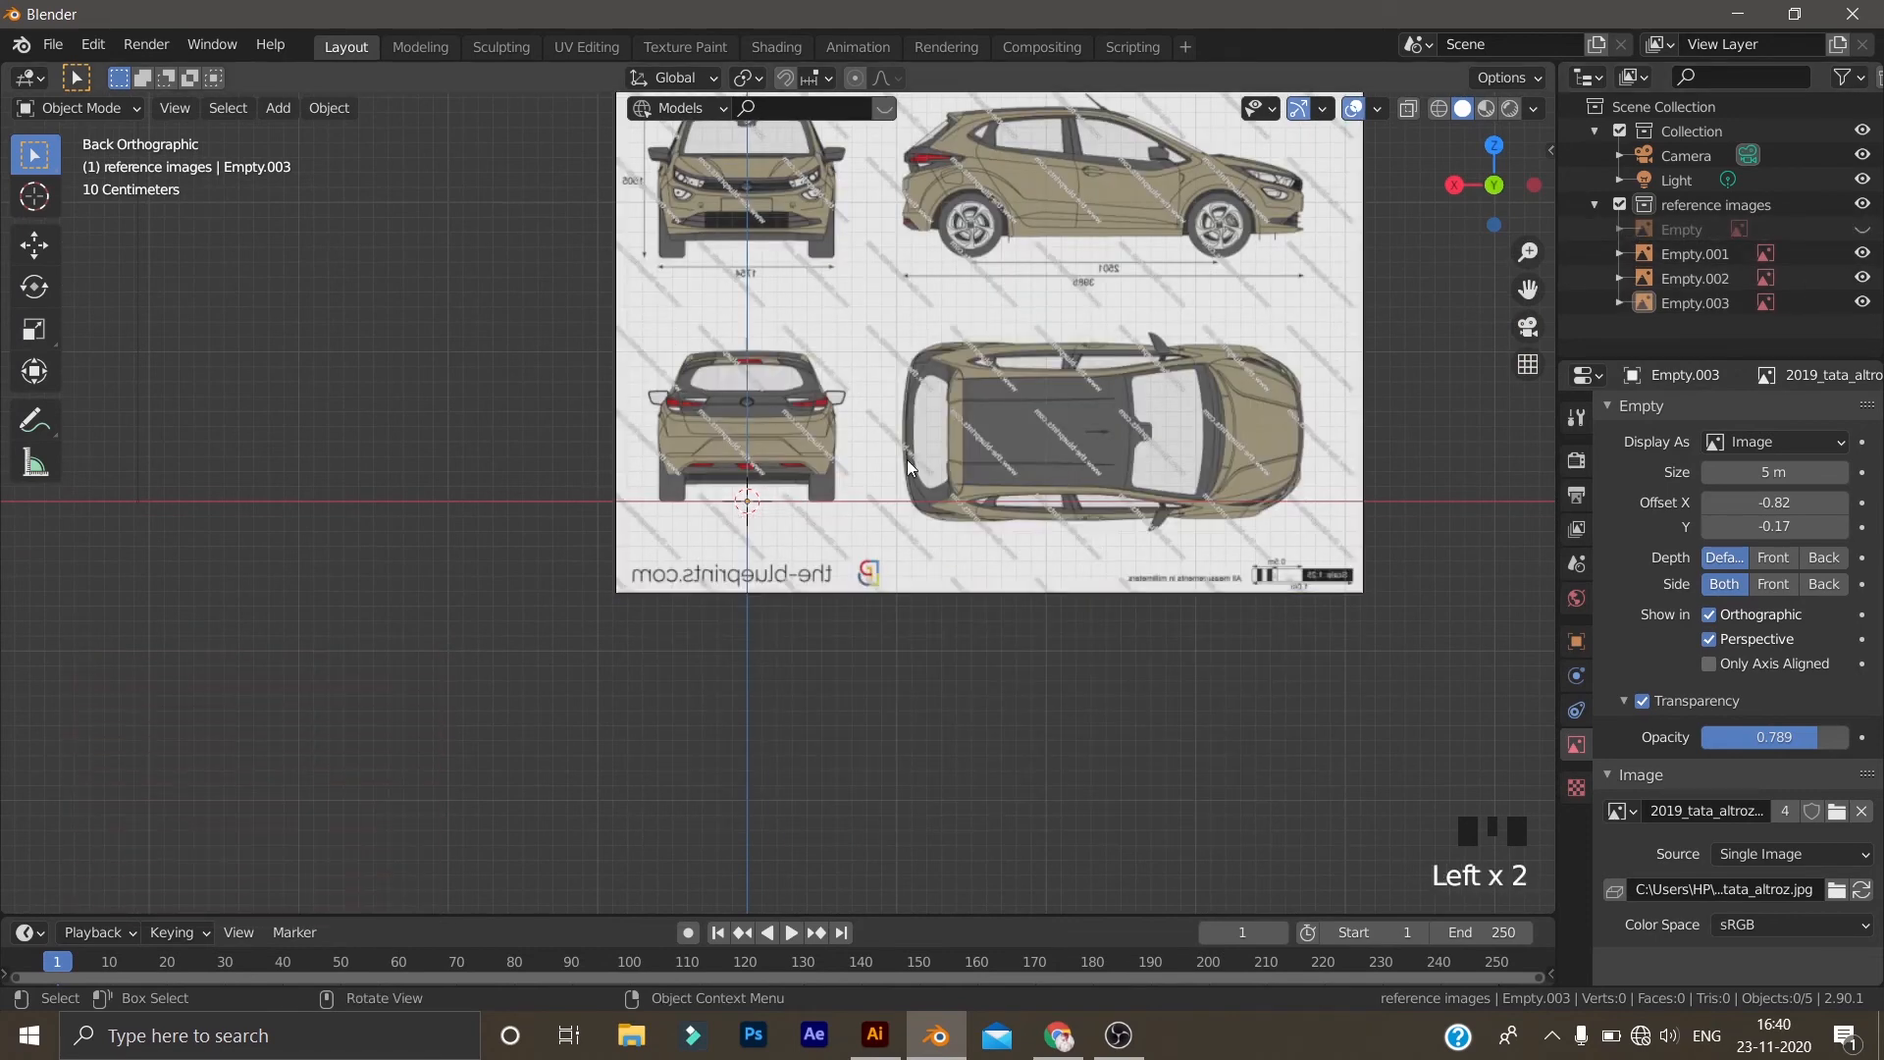
pyautogui.click(1861, 228)
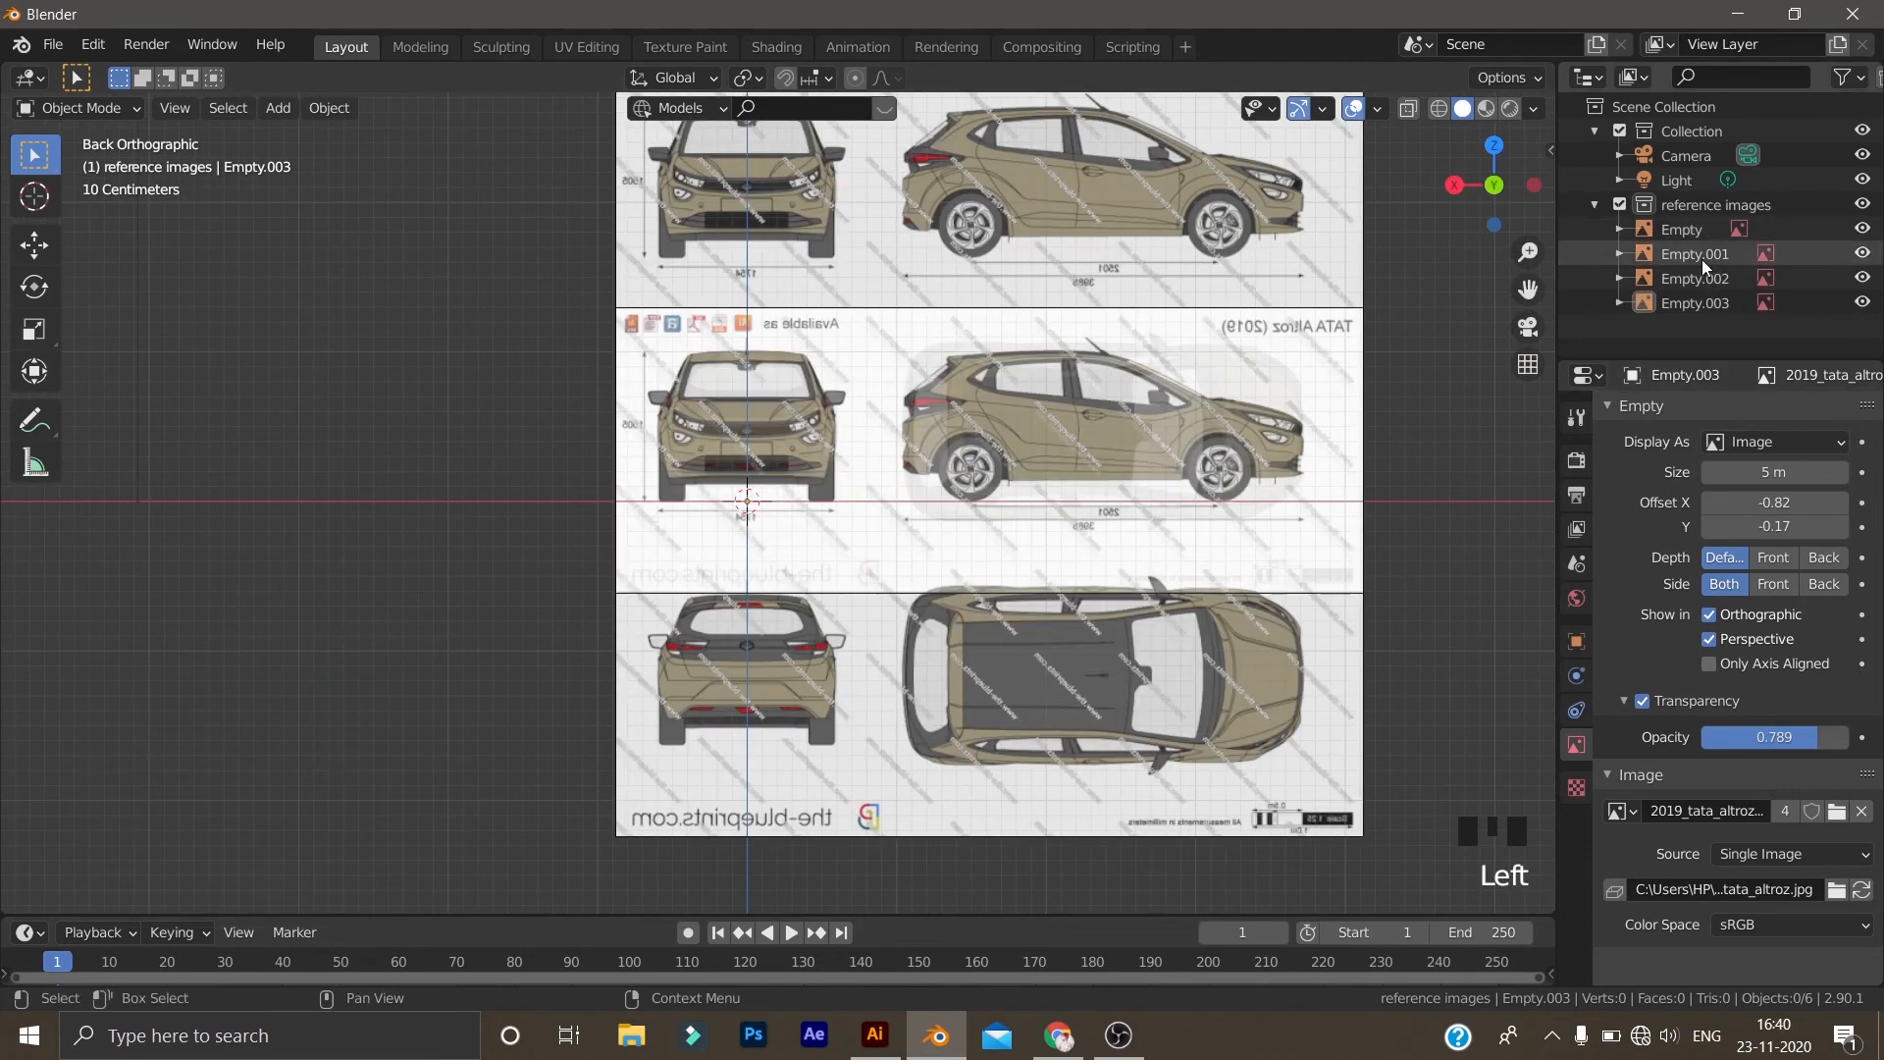
# Rename the front-view reference Empty as front and the side-view reference Empty.001 as side
pyautogui.doubleClick(1694, 232)
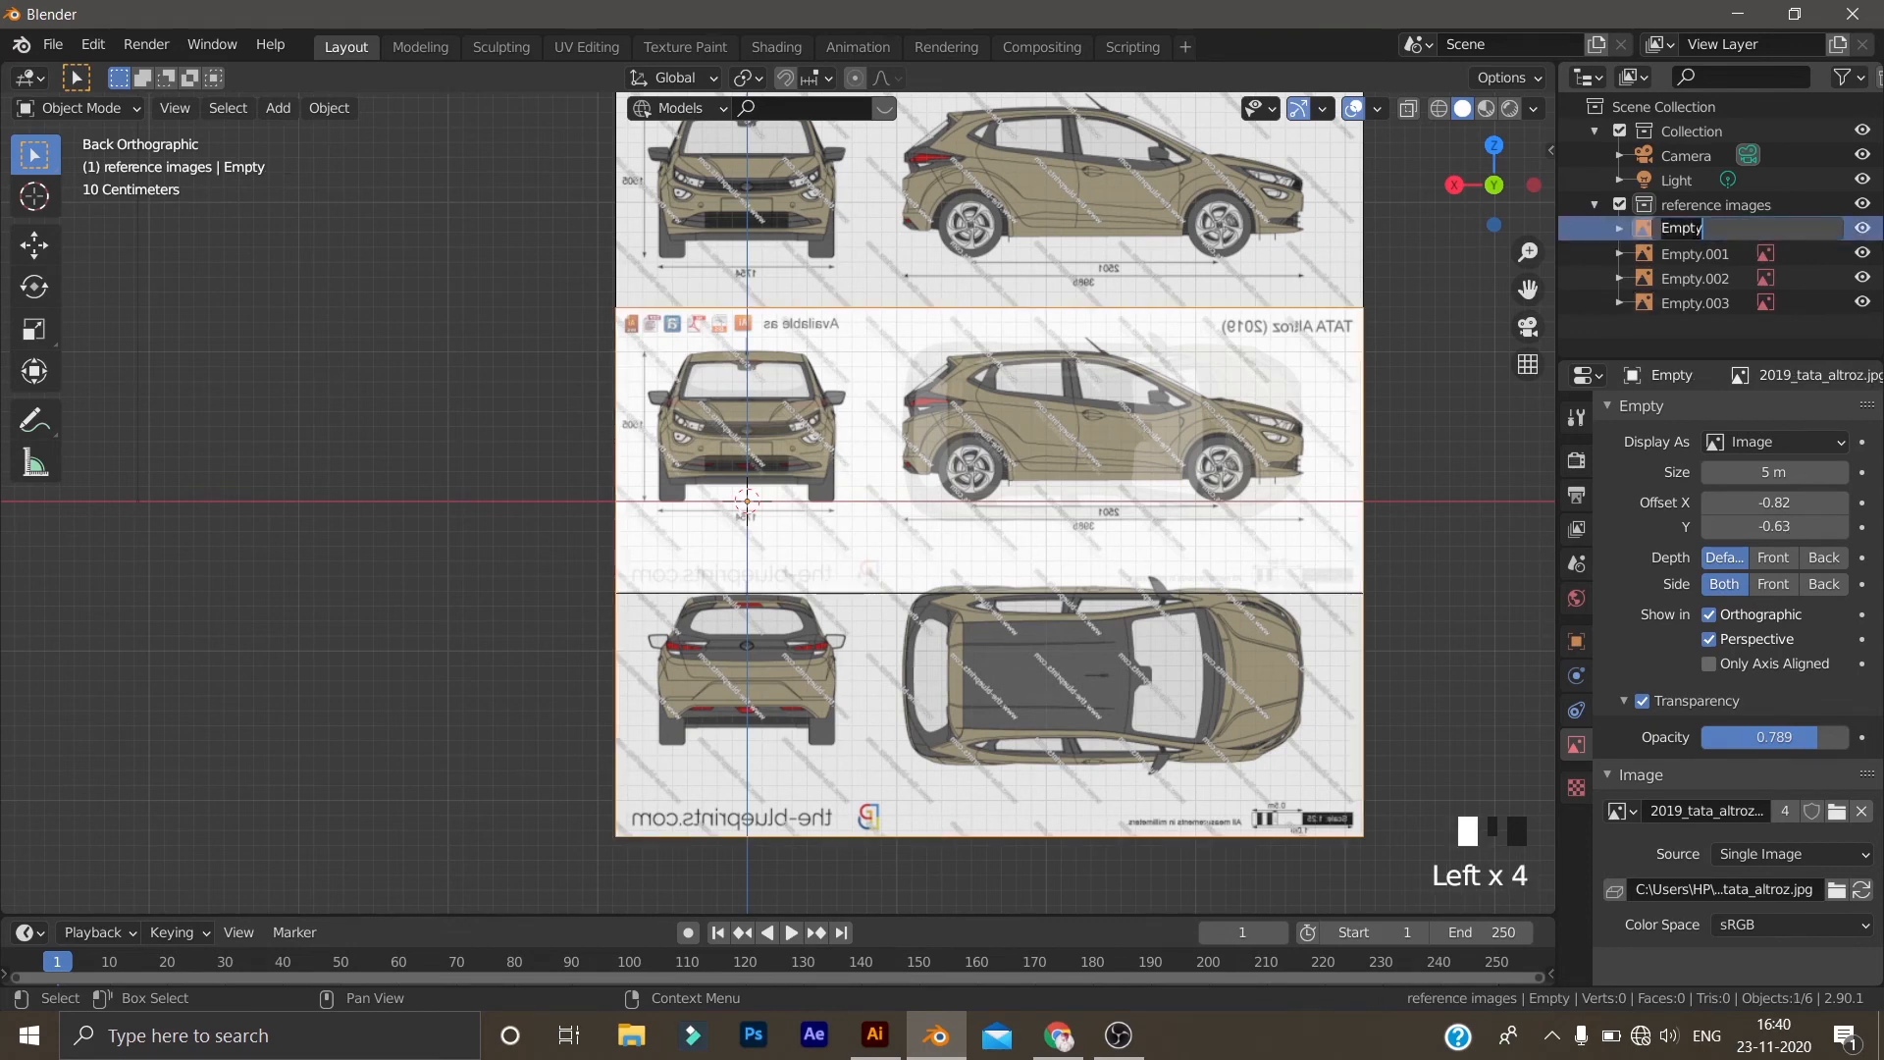
pyautogui.press('Return')
pyautogui.click(1694, 232)
pyautogui.press('s')
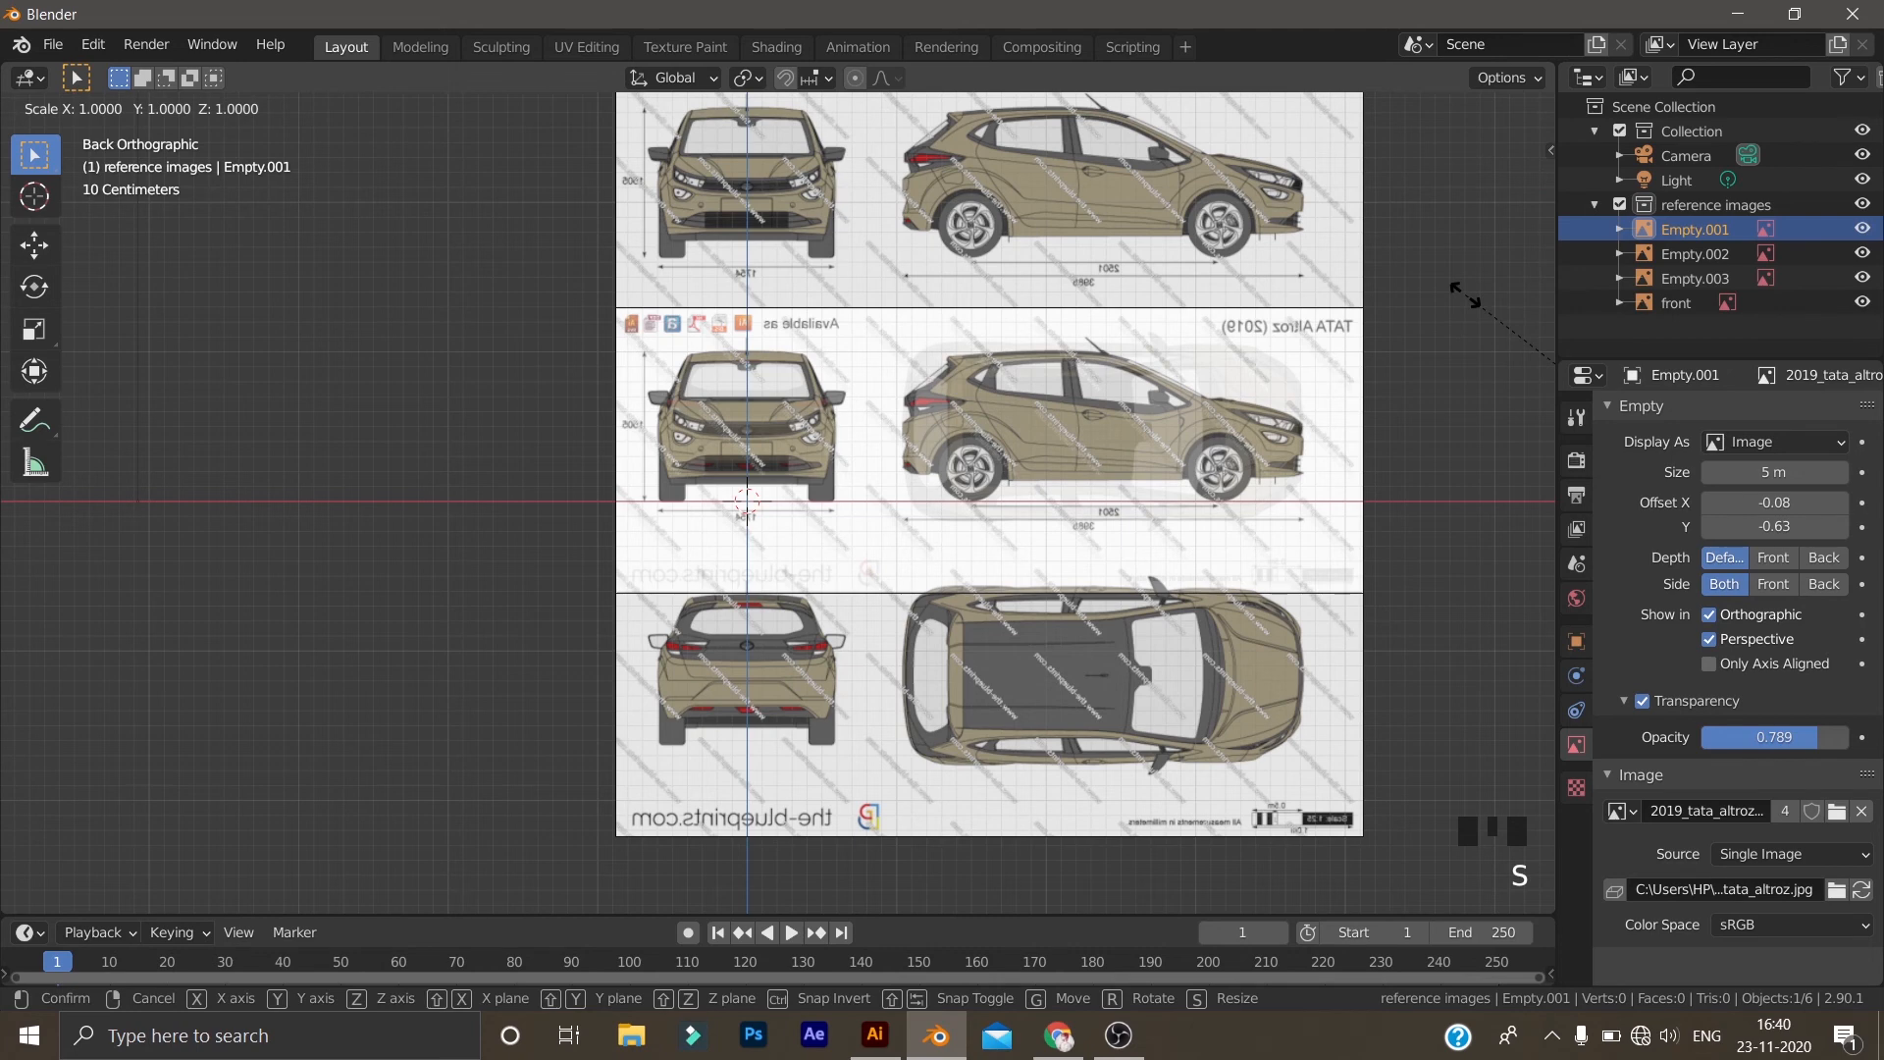
pyautogui.click(1467, 294)
pyautogui.doubleClick(1695, 228)
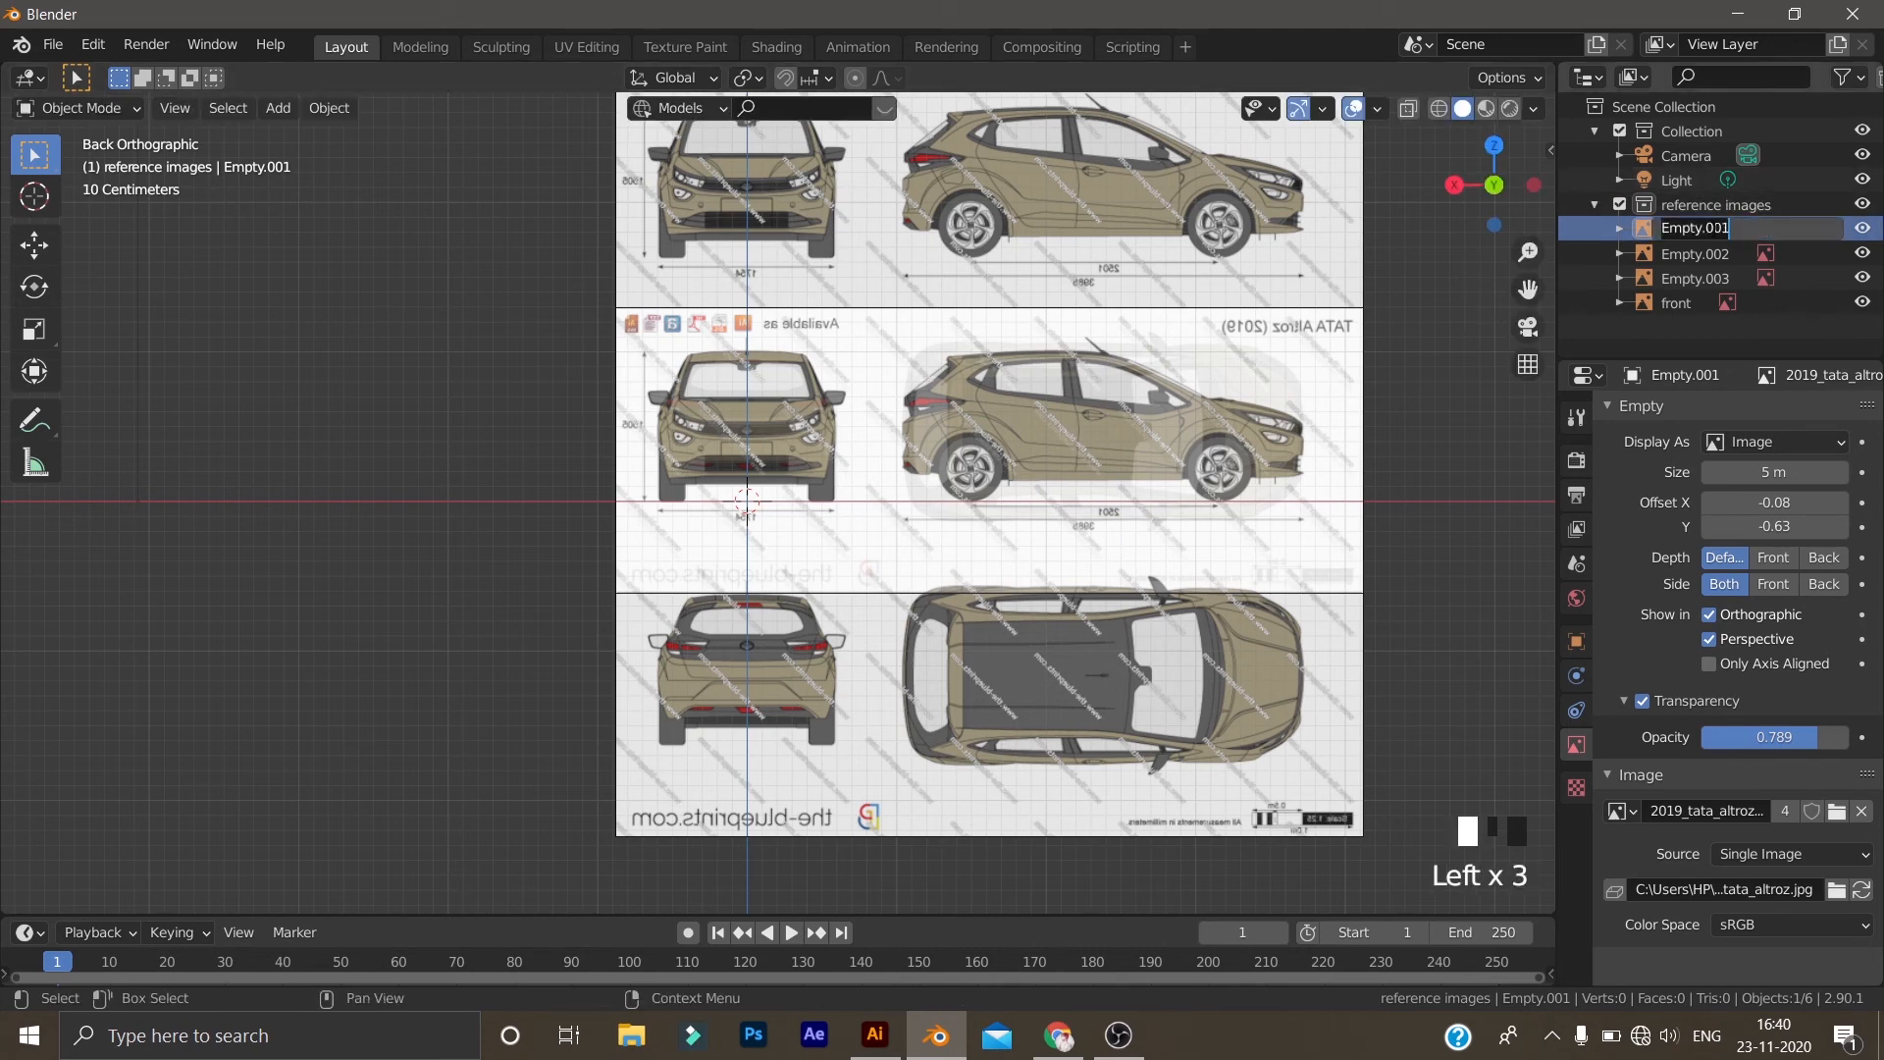
pyautogui.write('side')
pyautogui.press('Return')
# Rename the top-view reference Empty.002 as top and the rear-view reference Empty.003 as rear
pyautogui.doubleClick(1715, 231)
pyautogui.write('top')
pyautogui.press('Return')
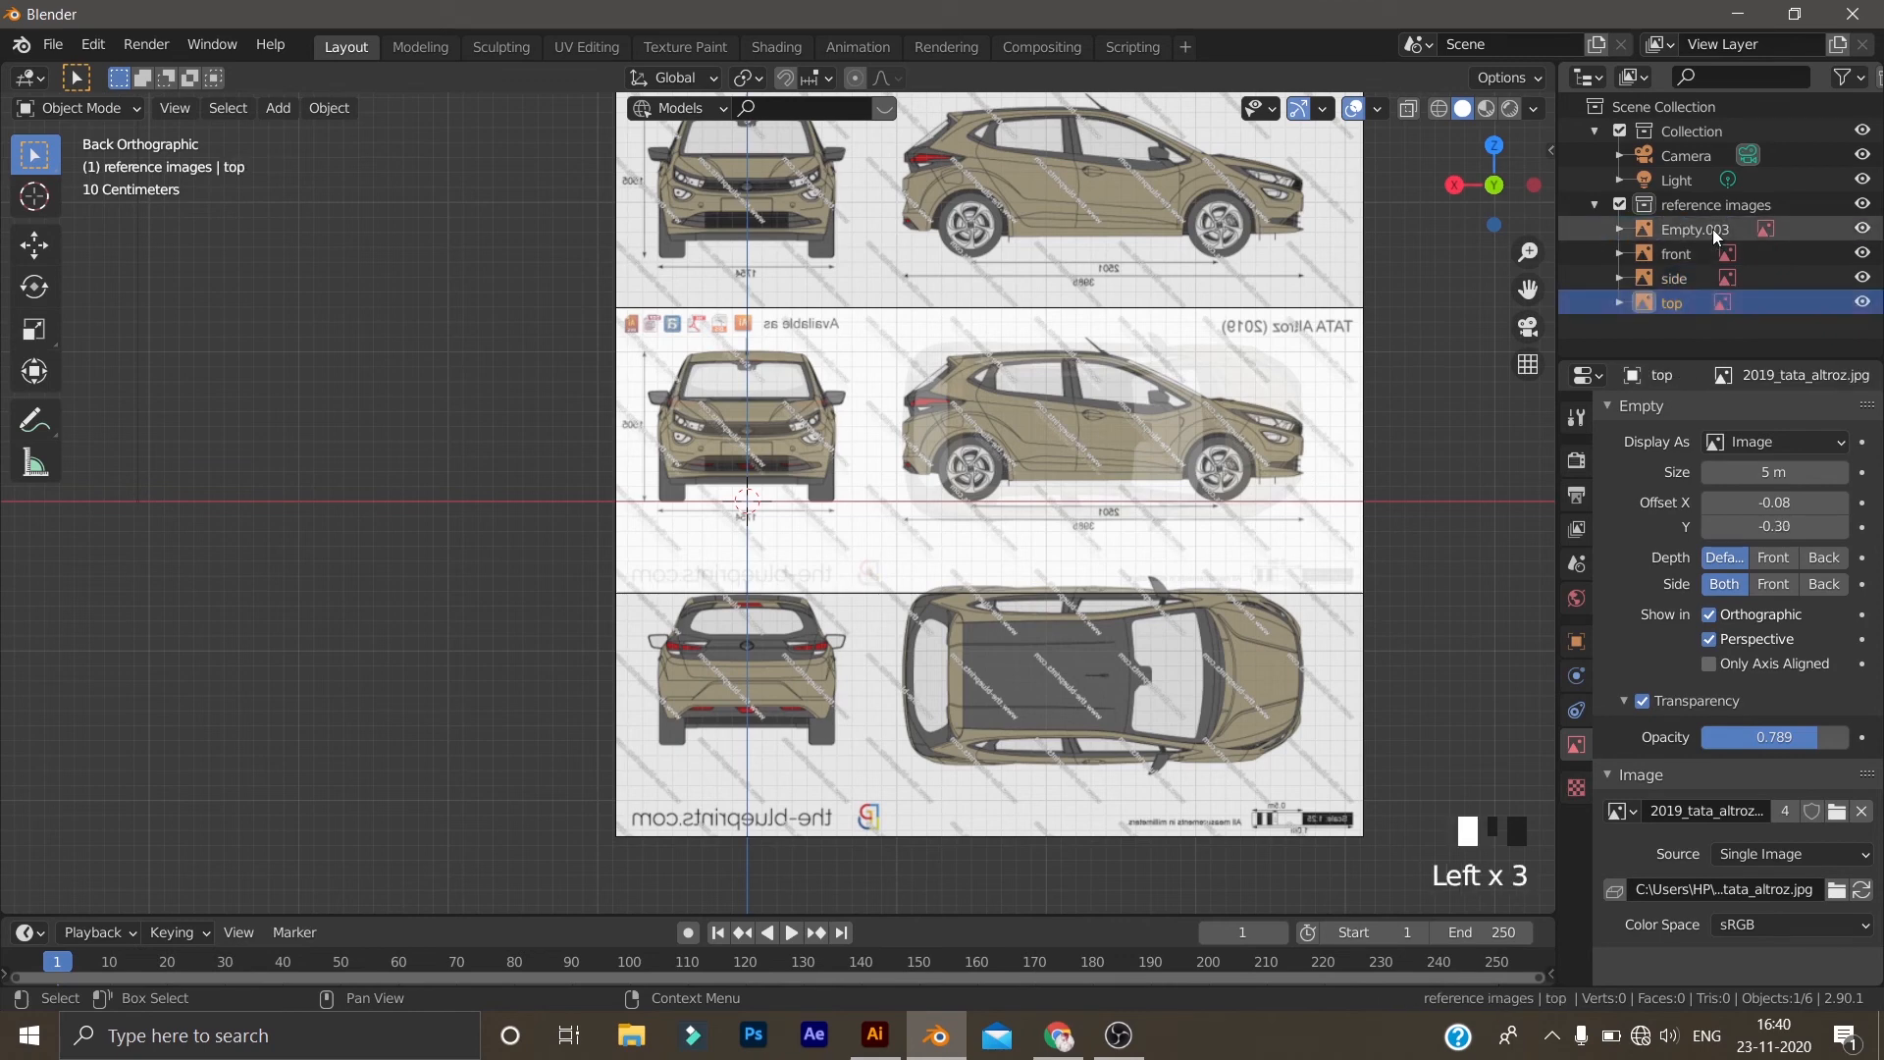
pyautogui.doubleClick(1715, 231)
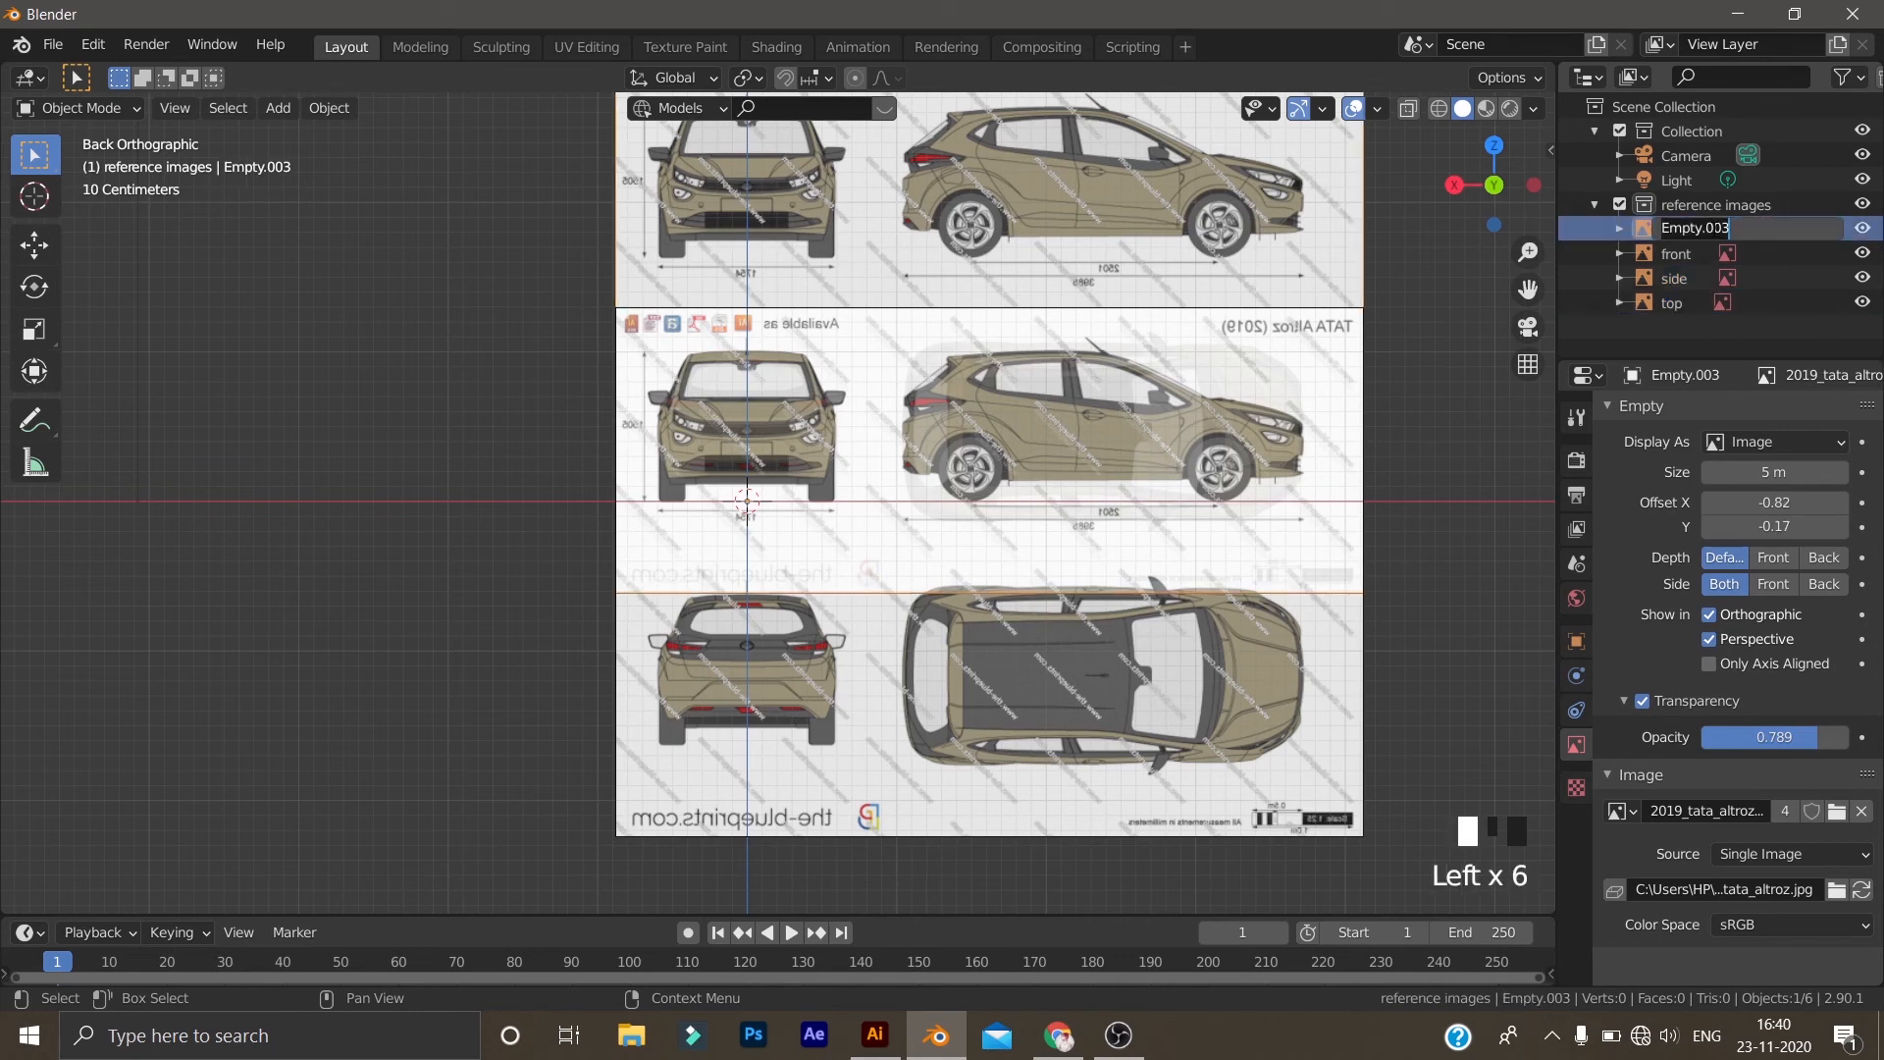
pyautogui.write('rear')
pyautogui.press('Return')
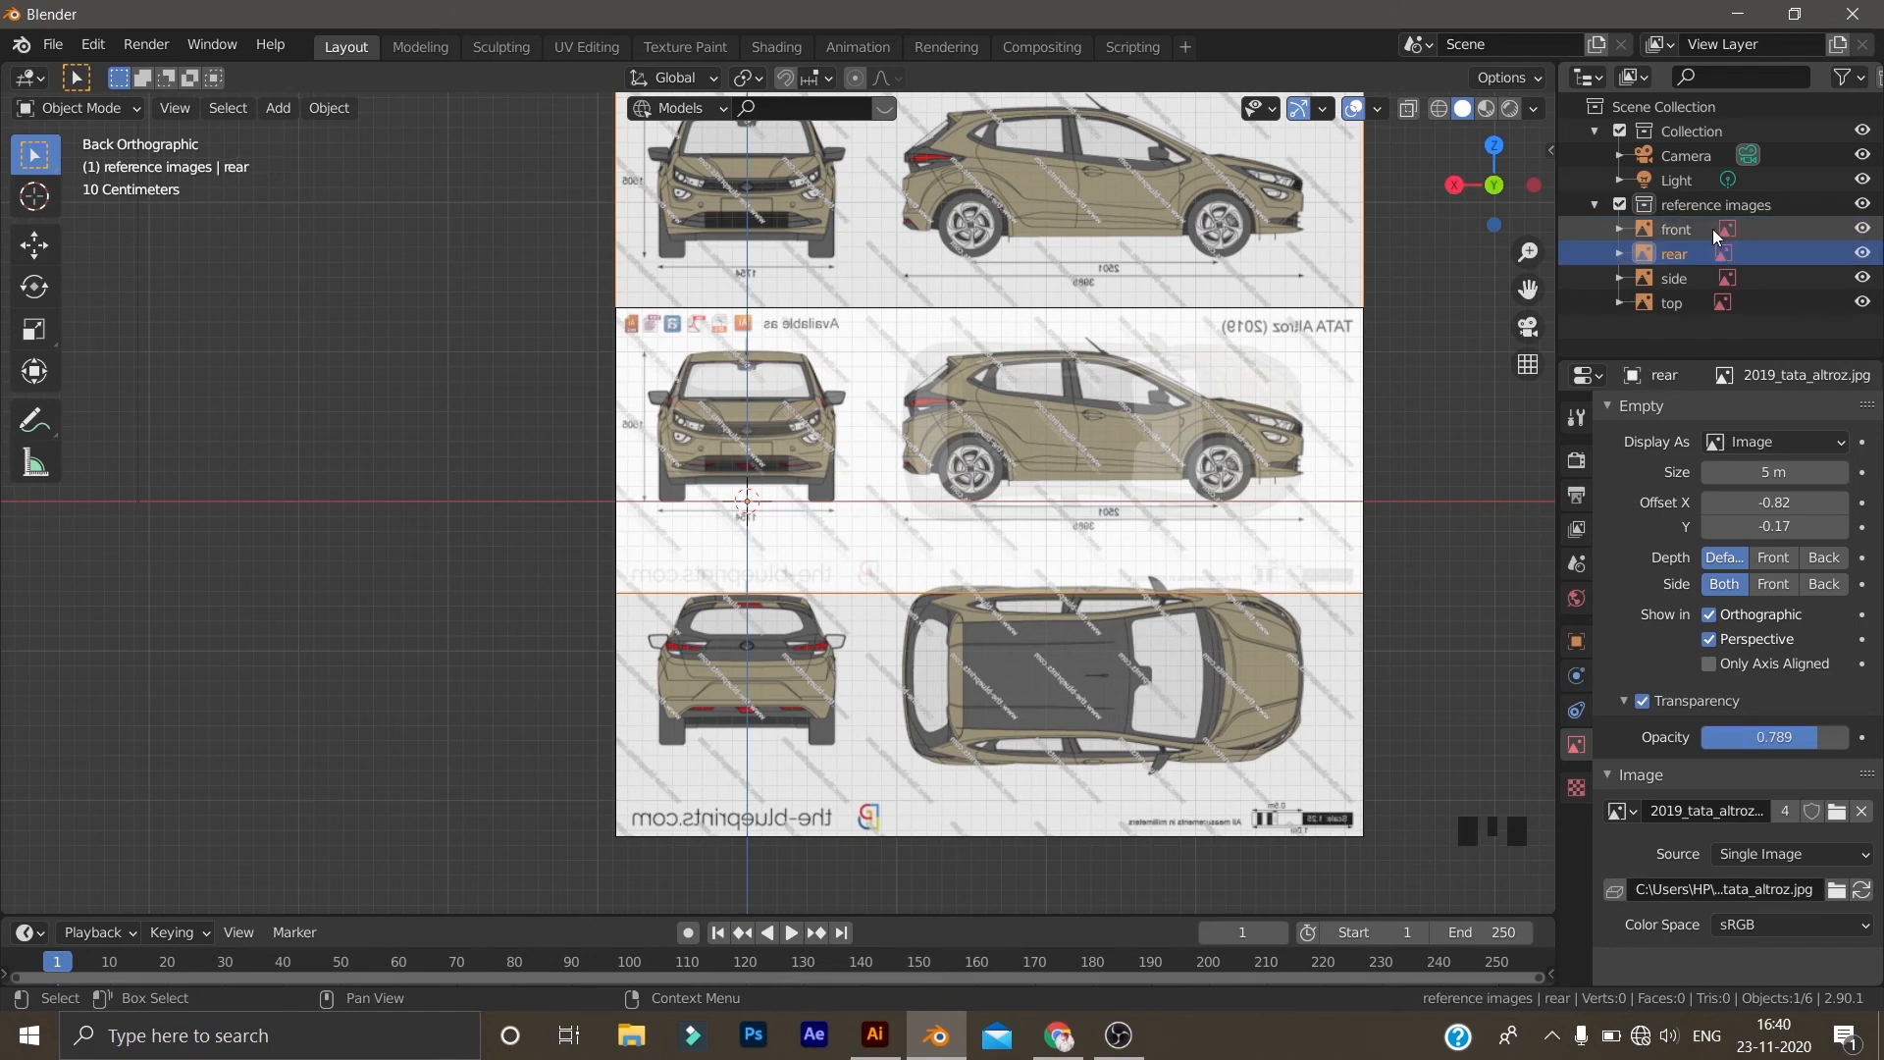
# Examine the arrangement of the four reference images around the origin from several perspective angles
pyautogui.scroll(-4, 1001, 396)
pyautogui.moveTo(1001, 396); pyautogui.dragTo(1054, 481, button='middle')
pyautogui.scroll(3, 709, 538)
pyautogui.moveTo(709, 539); pyautogui.dragTo(644, 528, button='middle')
pyautogui.scroll(-4, 795, 520)
pyautogui.scroll(2, 957, 583)
pyautogui.scroll(2, 628, 520)
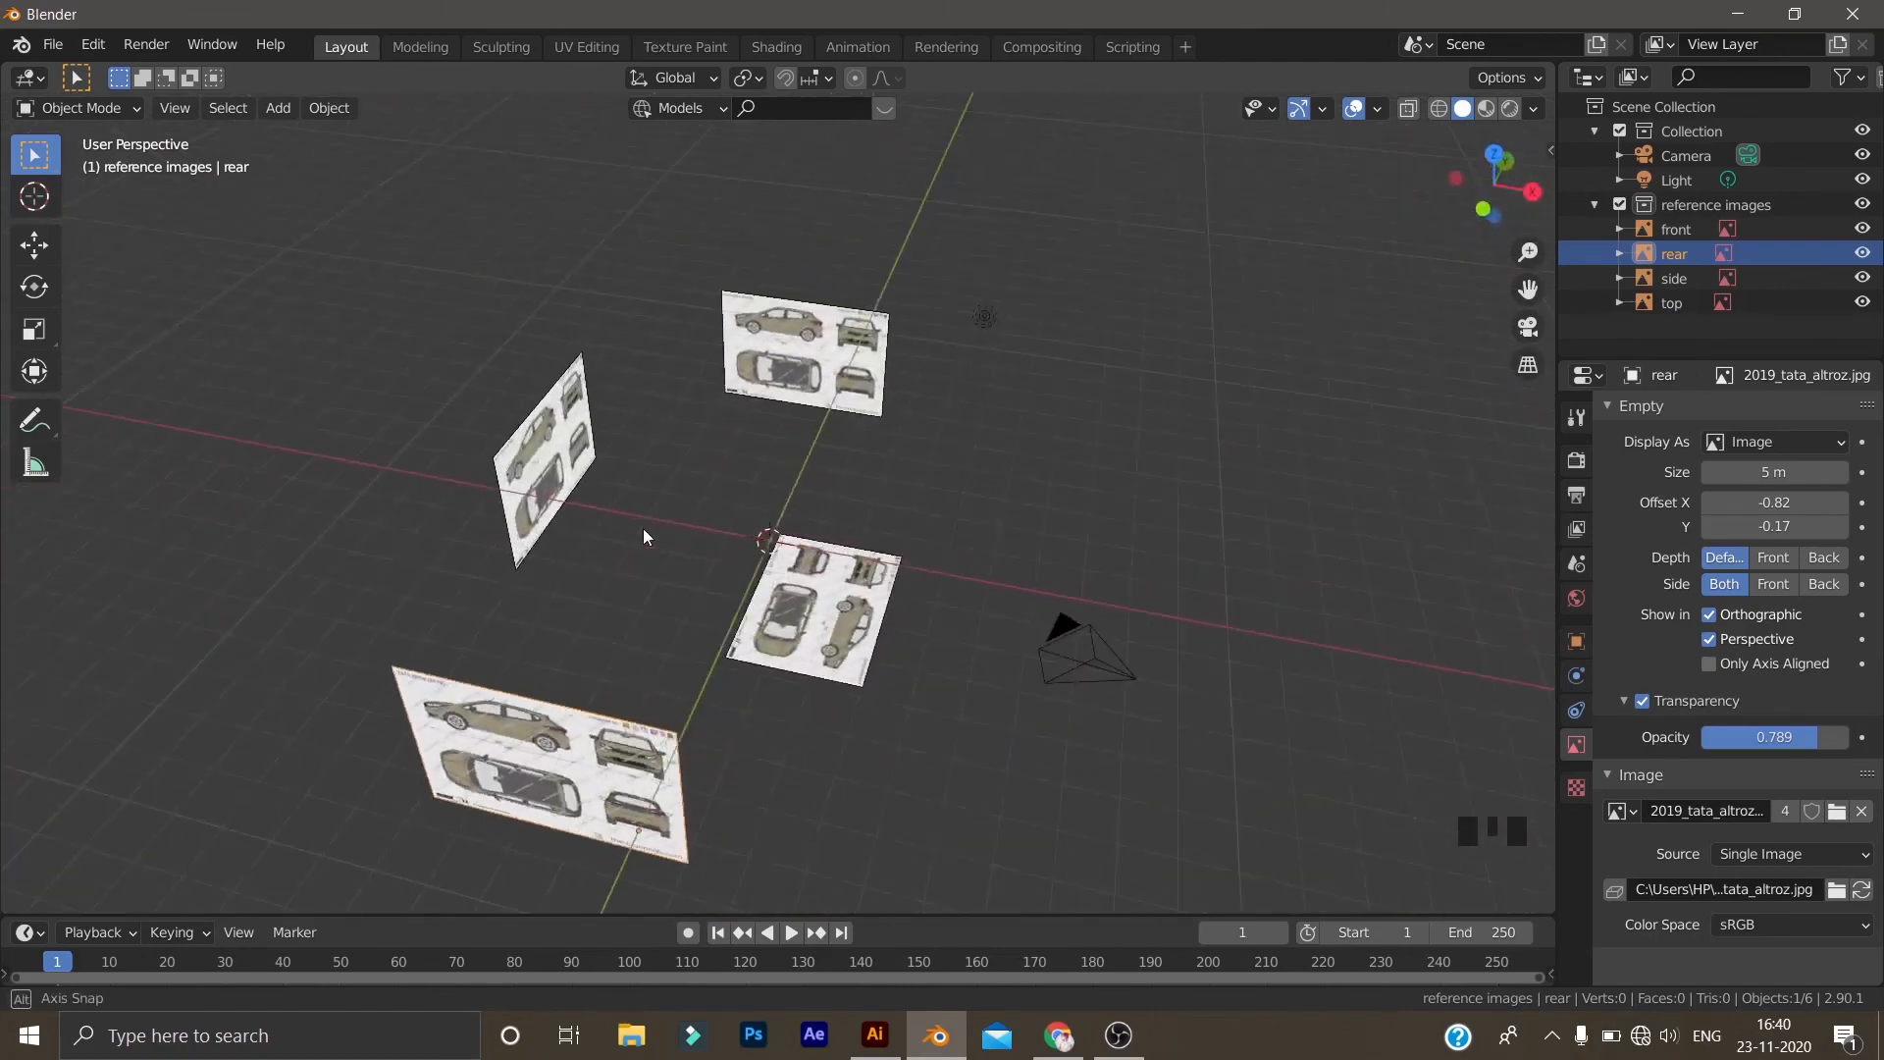
pyautogui.scroll(3, 716, 509)
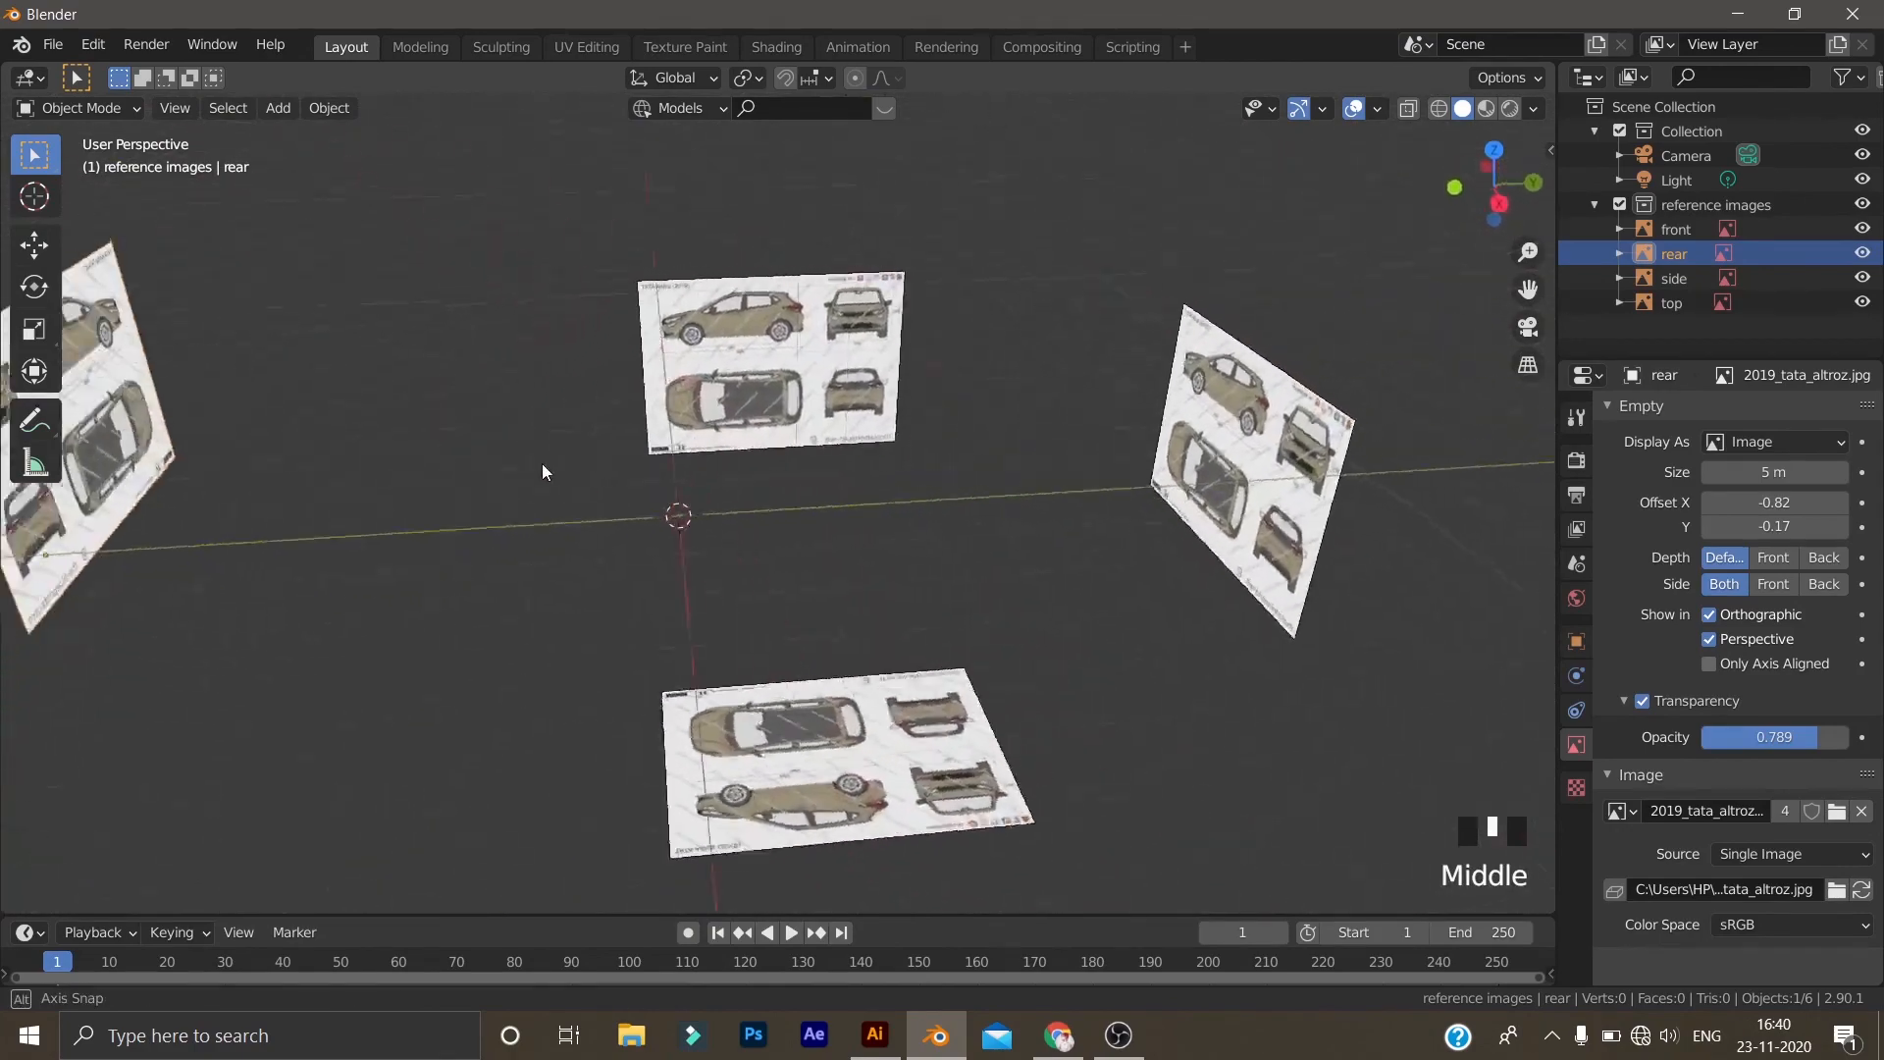